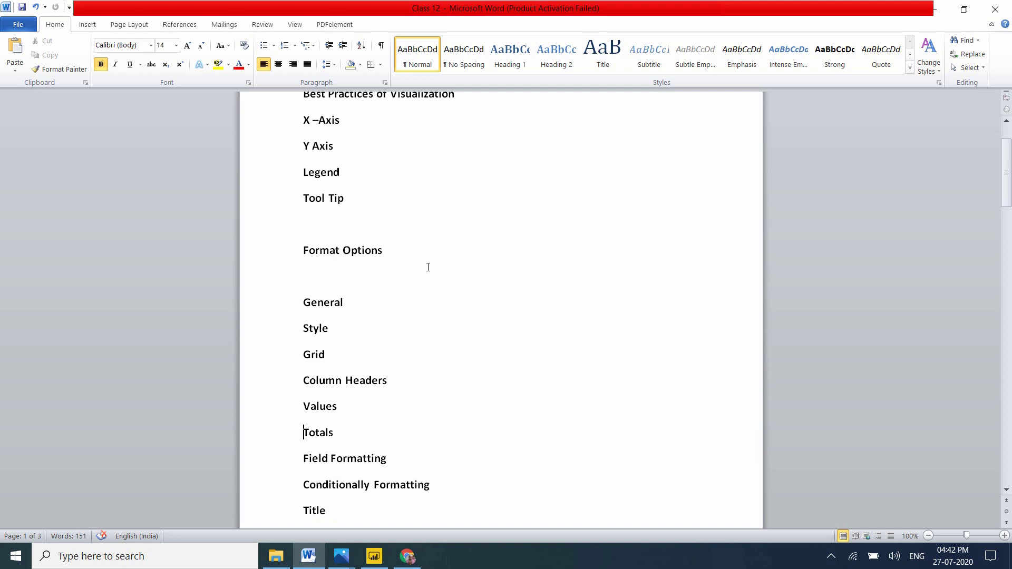
key("Up")
key("Up")
key("Up")
key("Up")
key("Up")
key("Up")
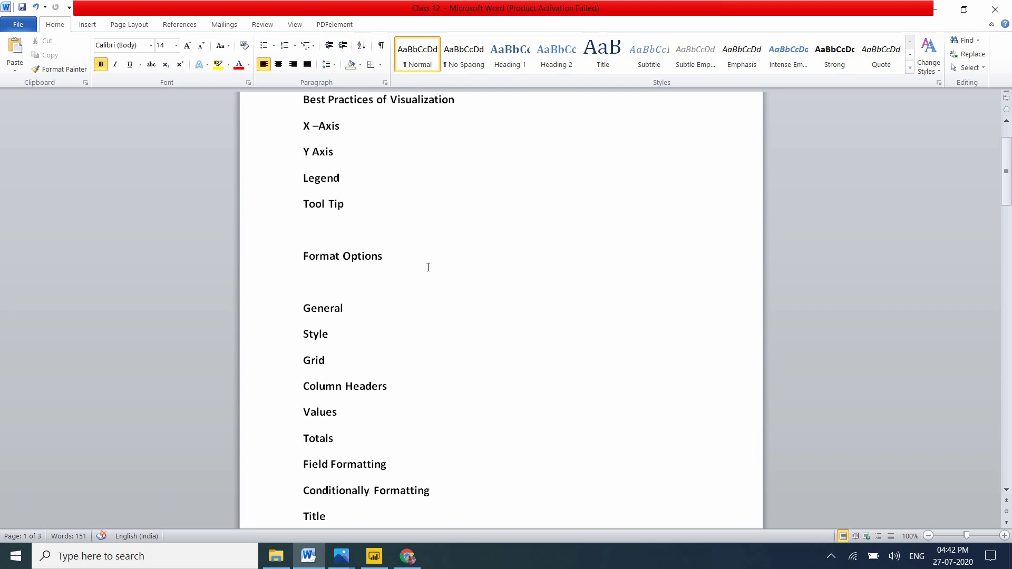
Switch to Power BI Desktop, connect to the pinned DESKTOP-E9UD2MI\JABISQL source and expand the AdventureWorksDW2017 database
mouse_move(378, 564)
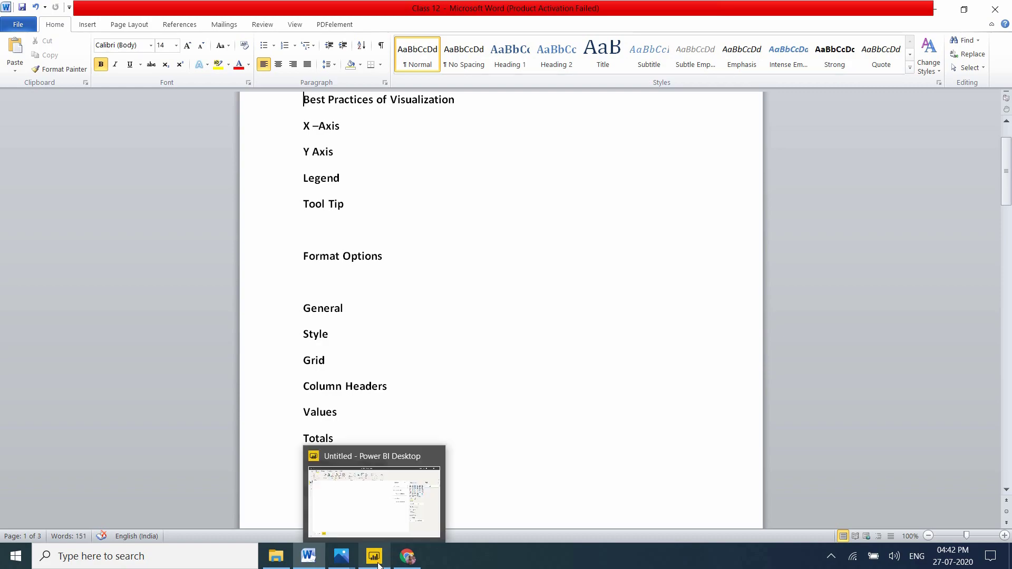
left_click(362, 519)
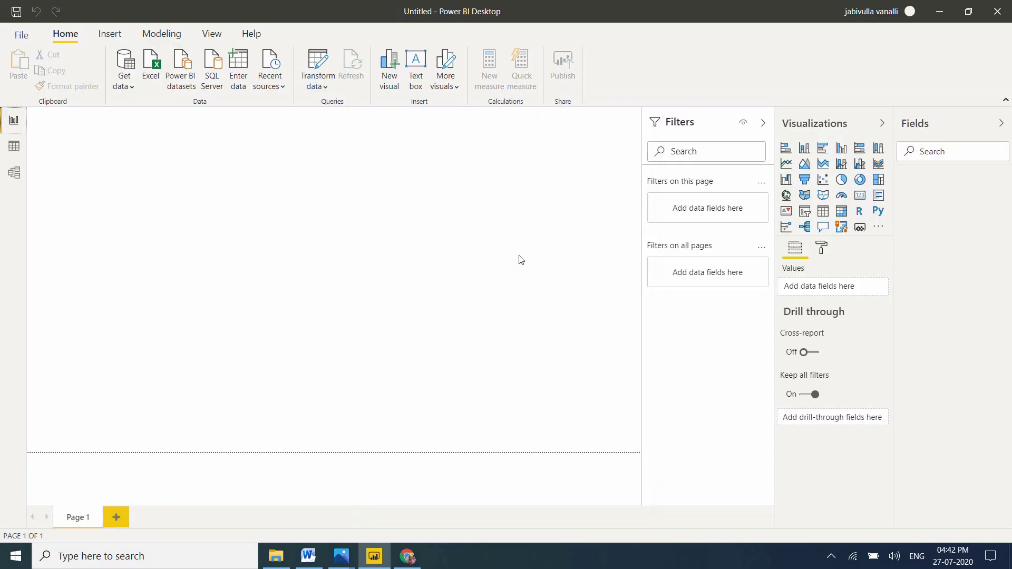
left_click(383, 108)
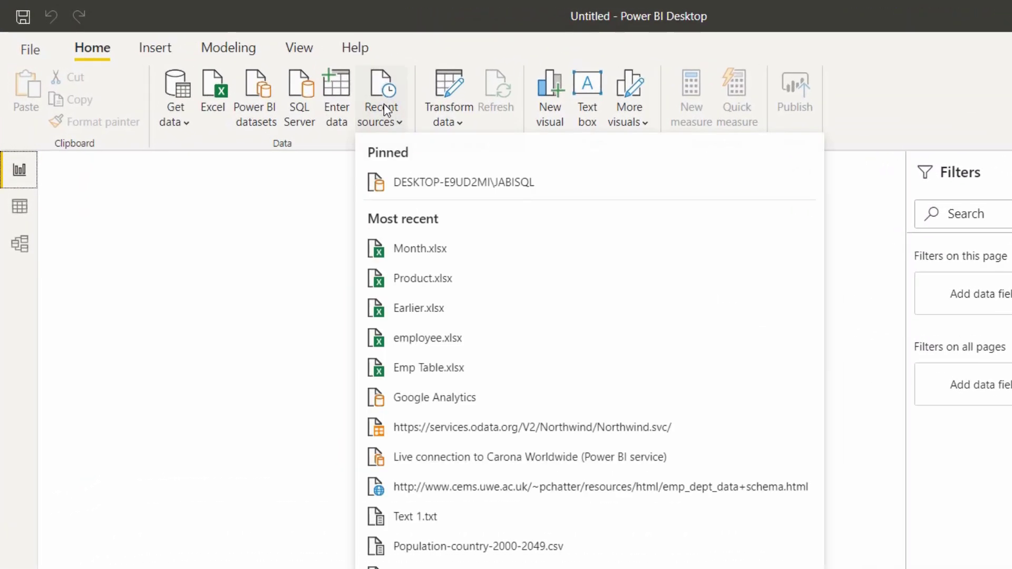
left_click(435, 190)
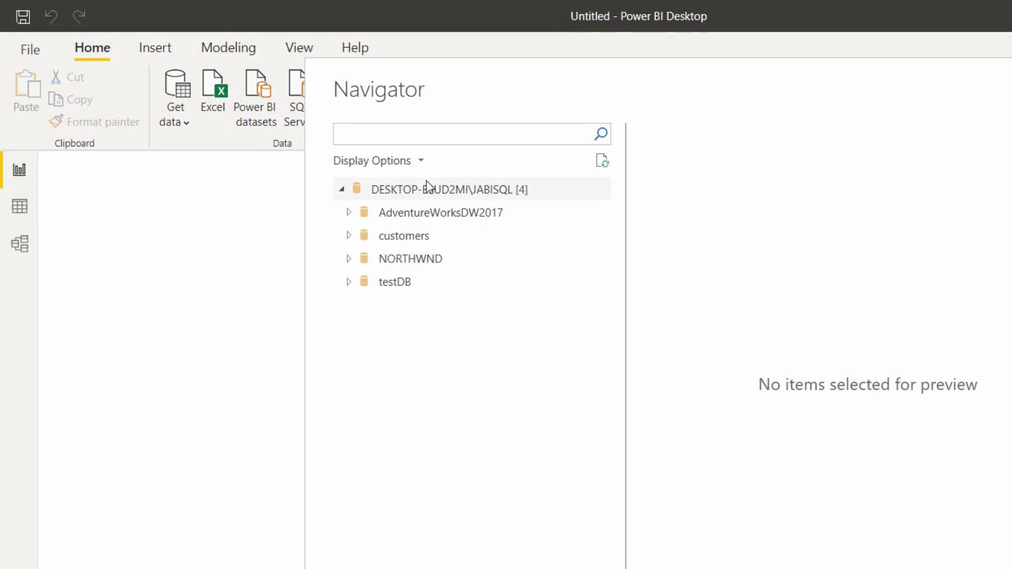
left_click(346, 208)
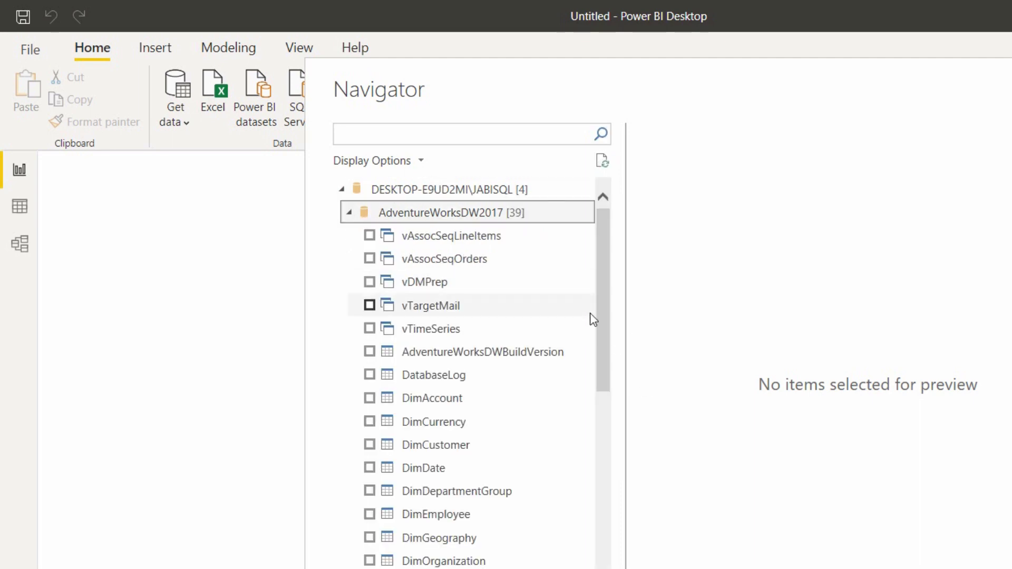
Select the DimDate, DimGeography, DimCustomer and FactInternetSales tables of AdventureWorksDW2017 for loading
left_click_drag(601, 332, 610, 401)
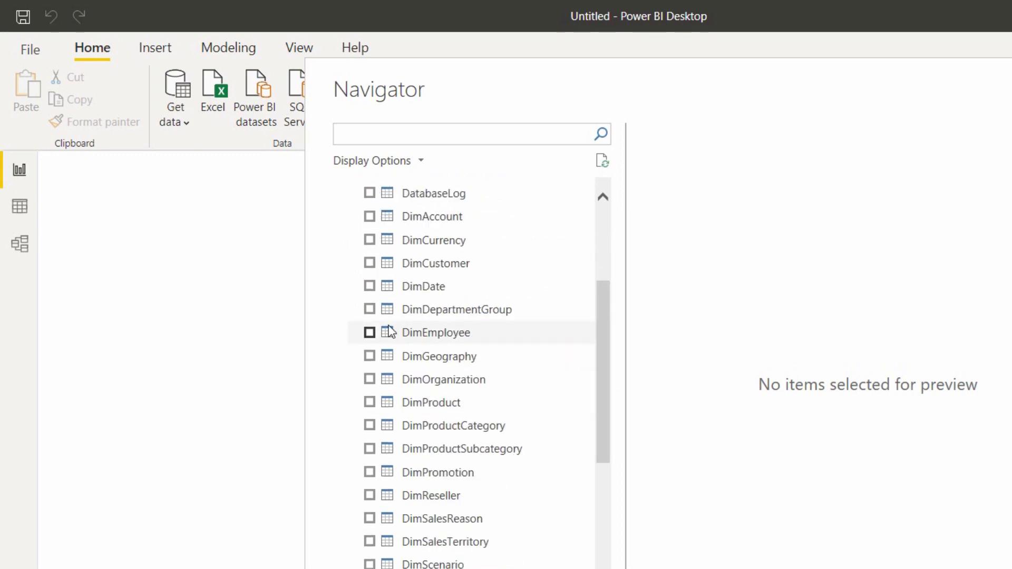
left_click(369, 286)
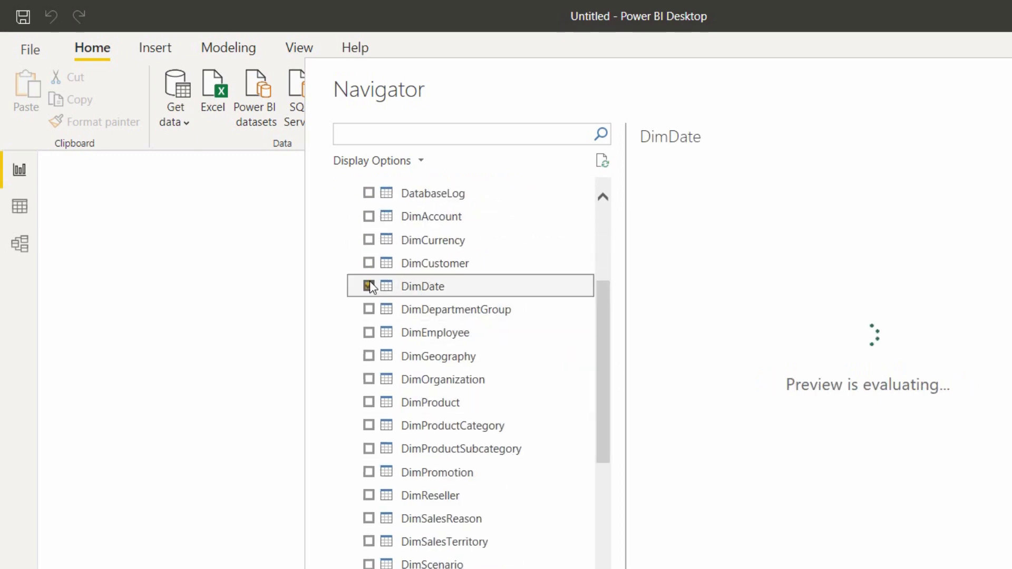
left_click(377, 357)
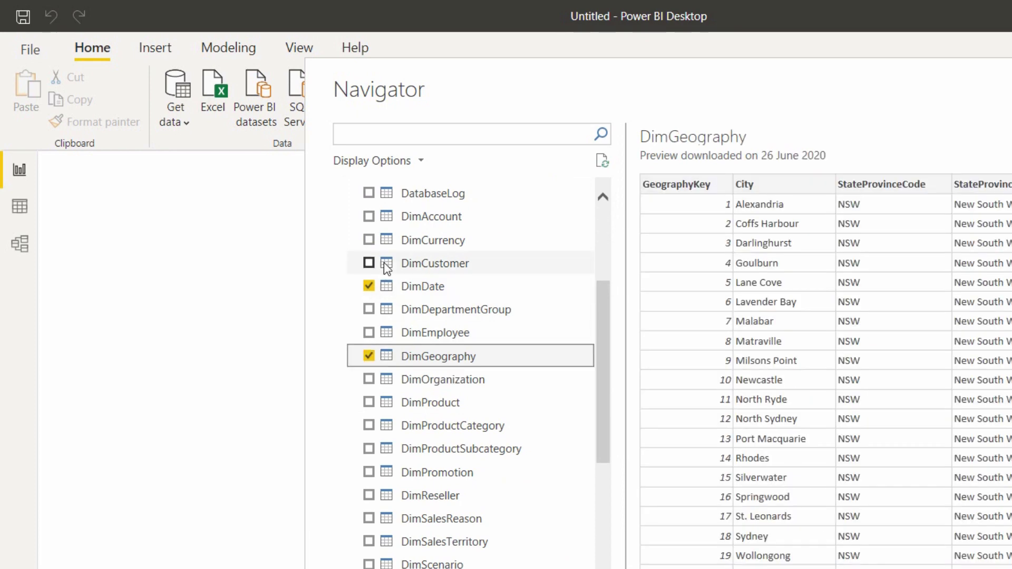
left_click(369, 263)
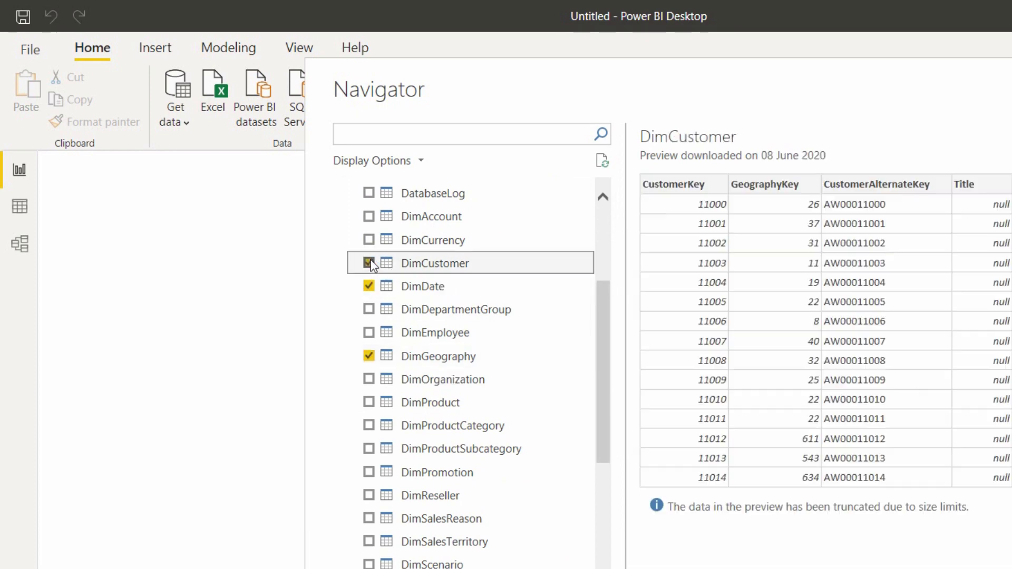
left_click_drag(602, 325, 605, 389)
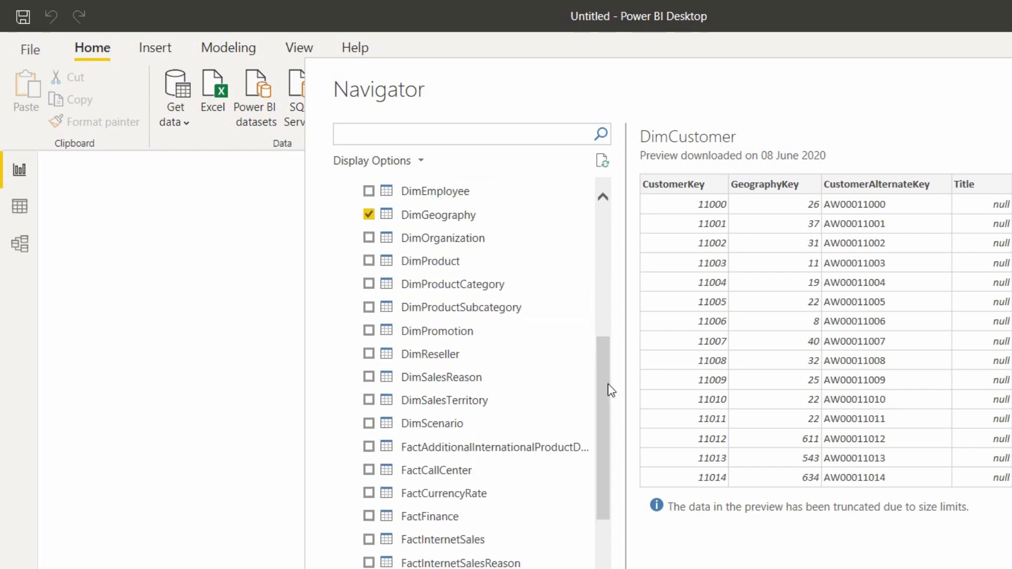
left_click(369, 540)
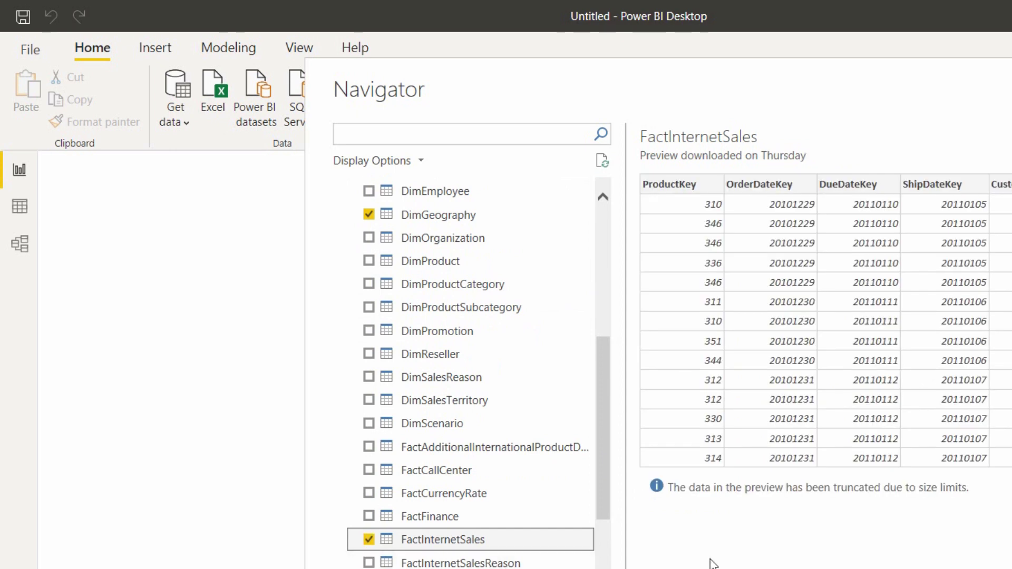
Load the selected tables into the report using the Import connection mode
left_click_drag(597, 482, 617, 547)
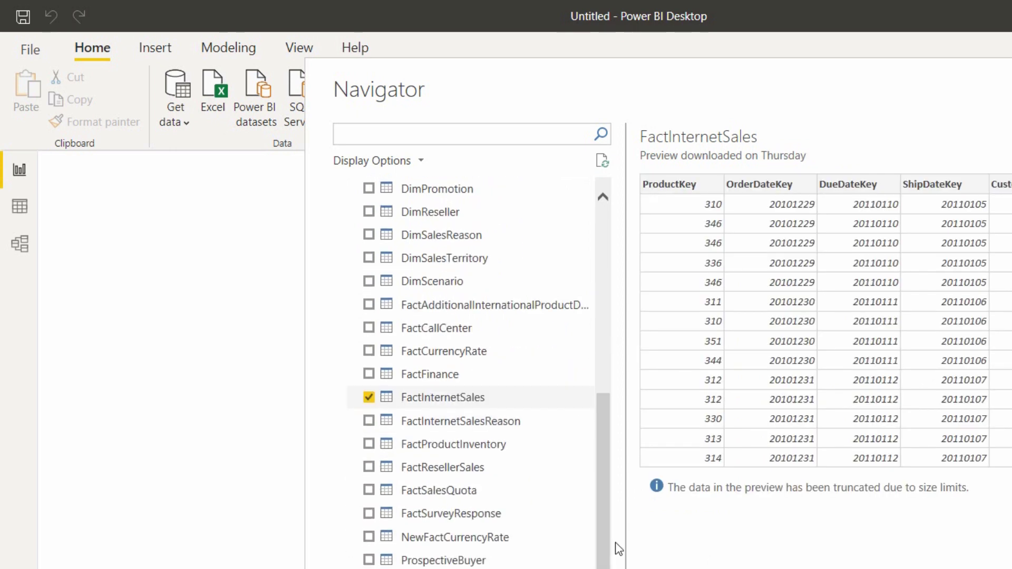
left_click(636, 481)
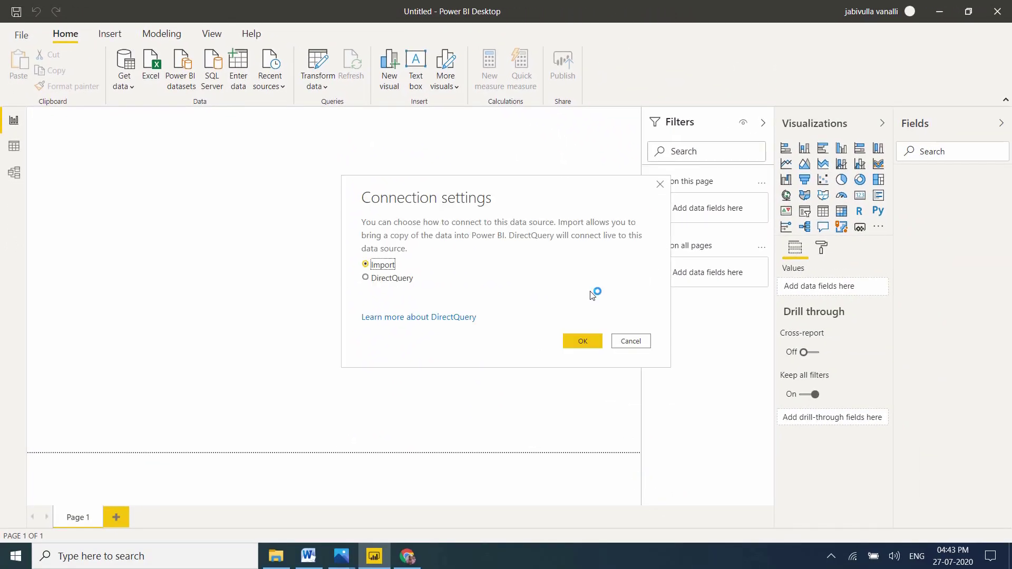
left_click(578, 341)
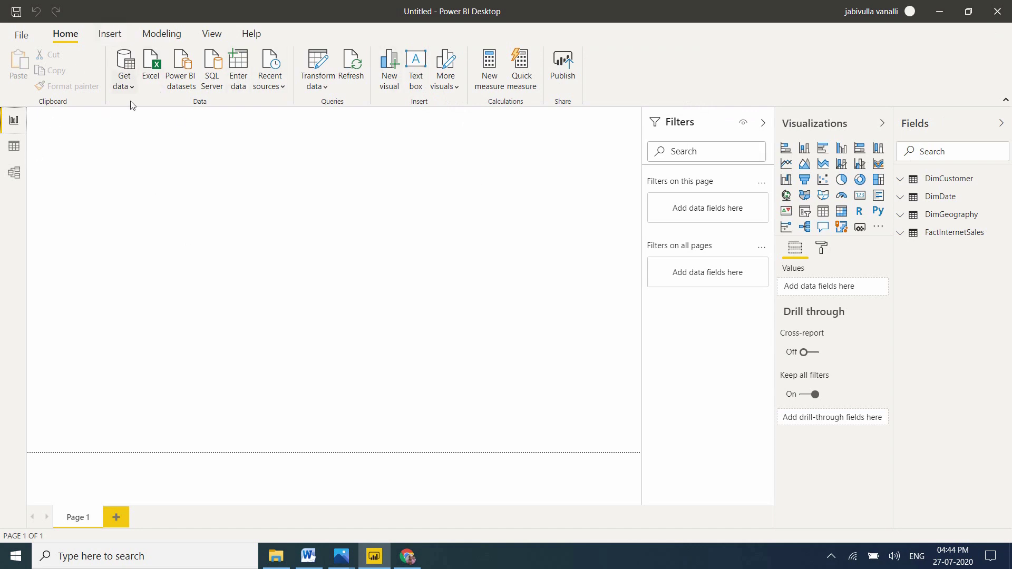
left_click(210, 43)
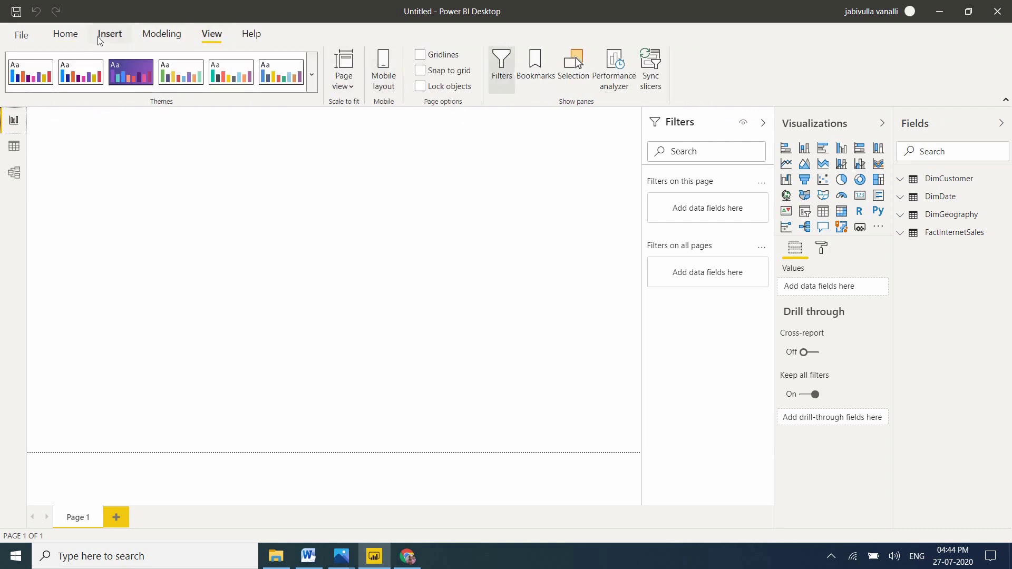
left_click(21, 35)
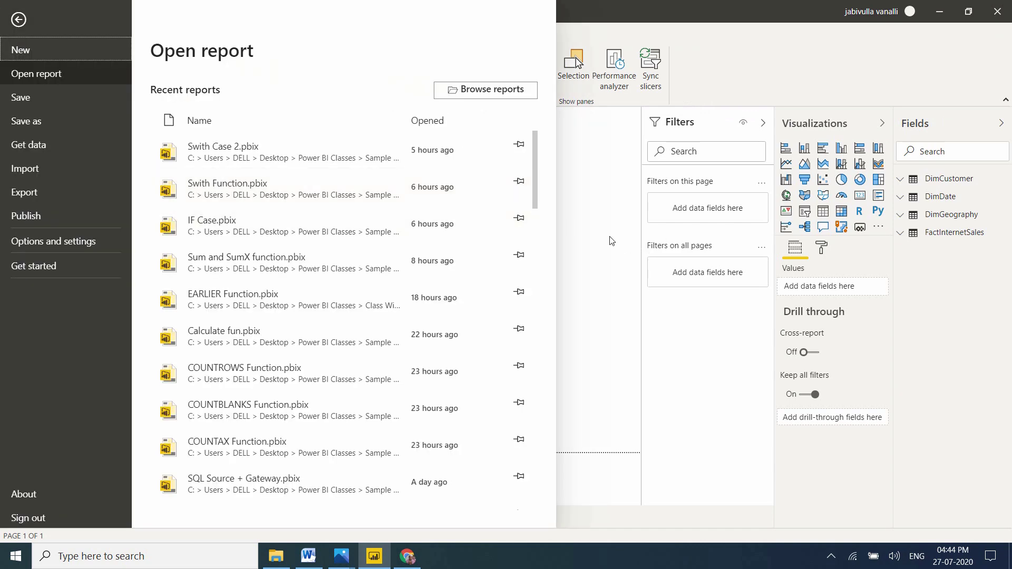
left_click(611, 241)
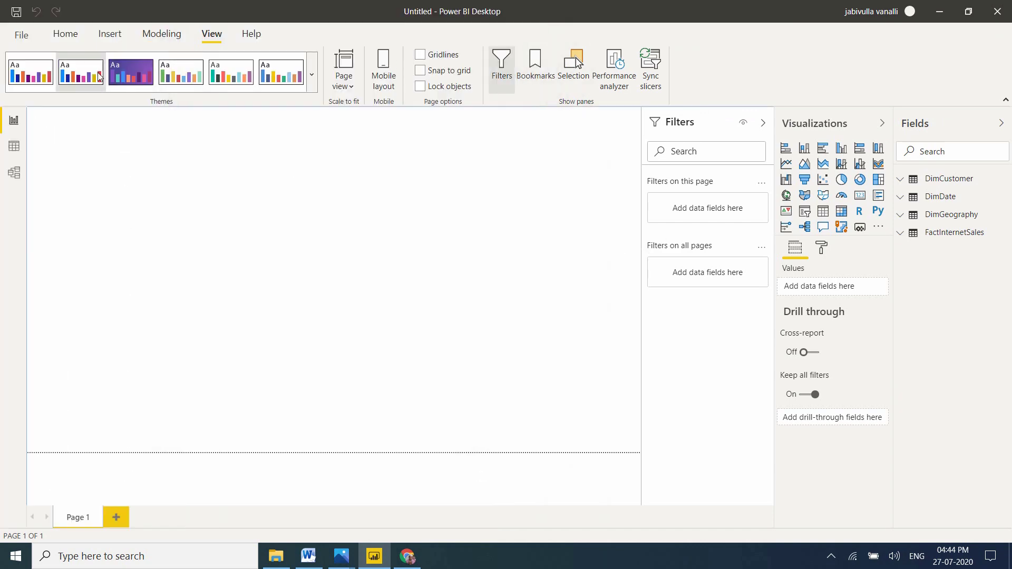
left_click(22, 37)
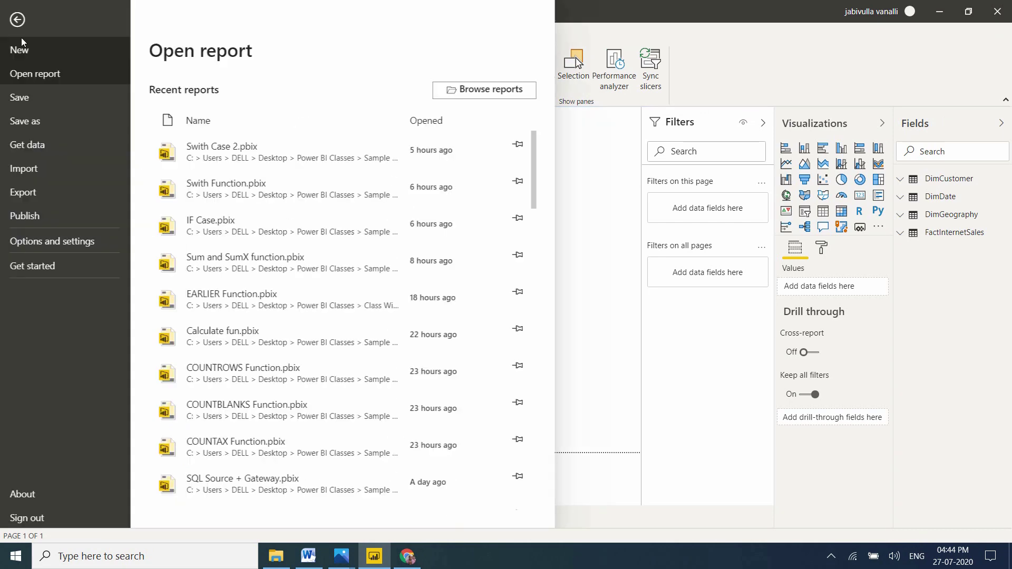
left_click(609, 169)
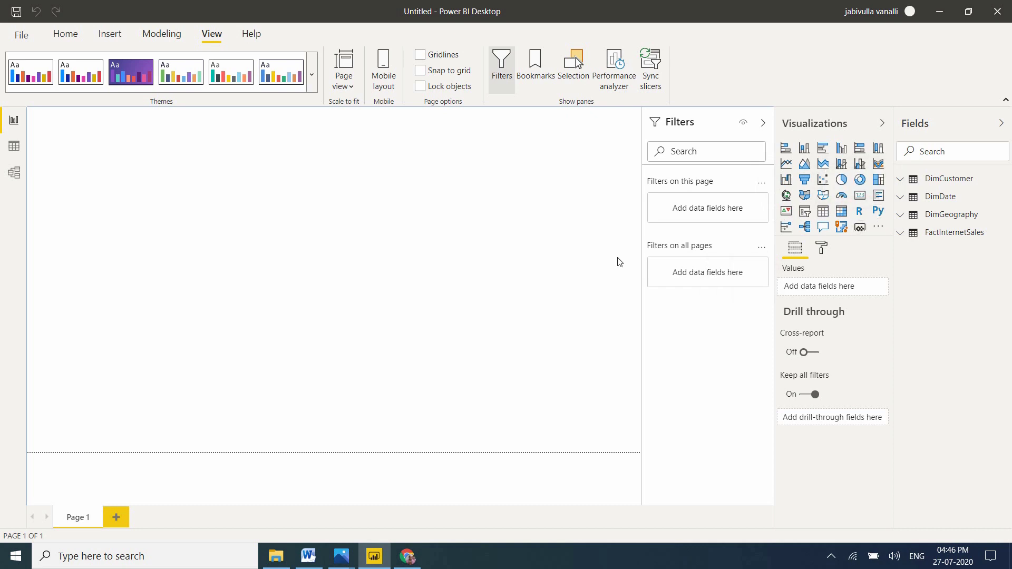
left_click(66, 36)
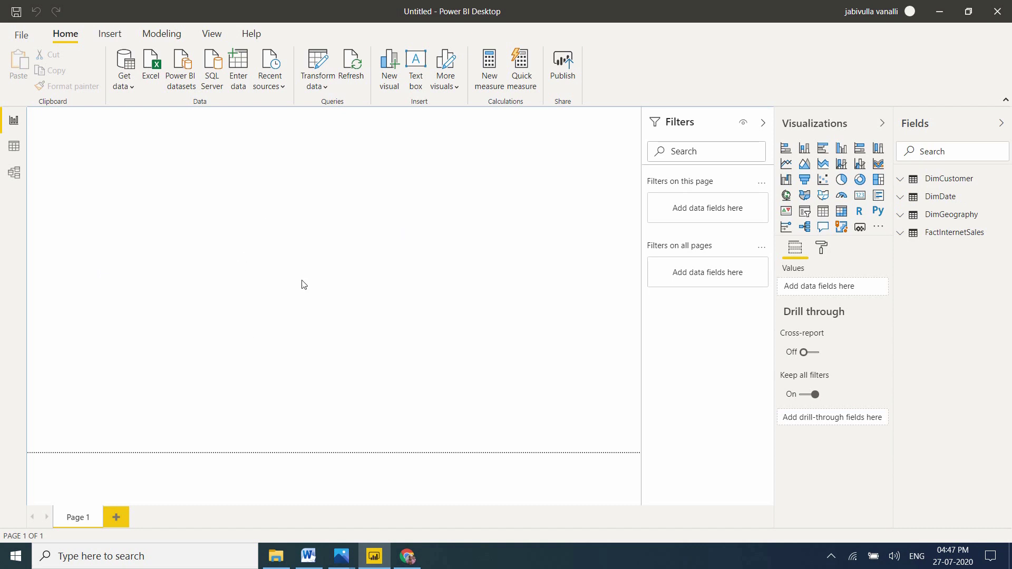
Create a column chart from CalendarYear in DimDate and SalesAmount in FactInternetSales
left_click(901, 199)
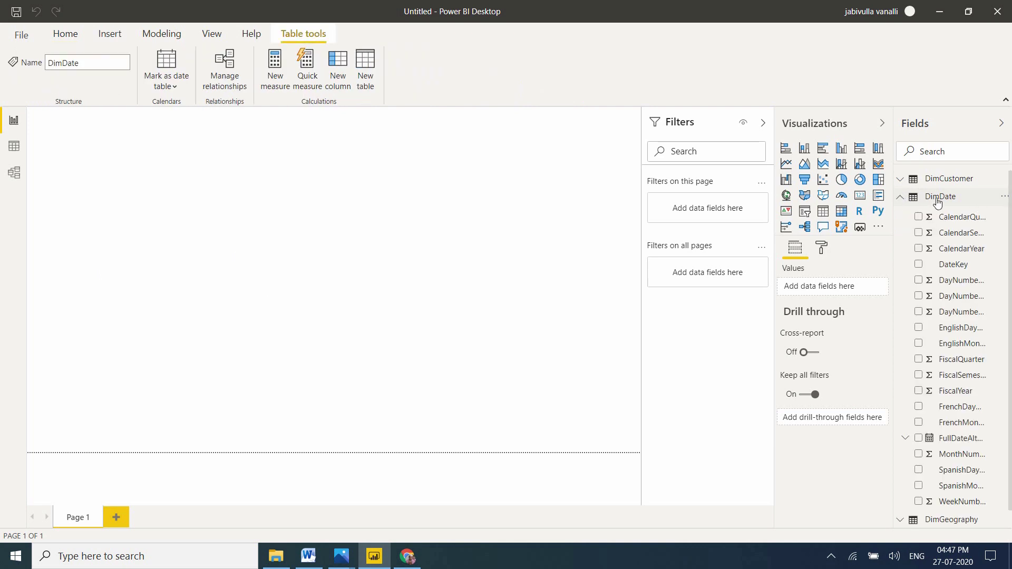
left_click(919, 249)
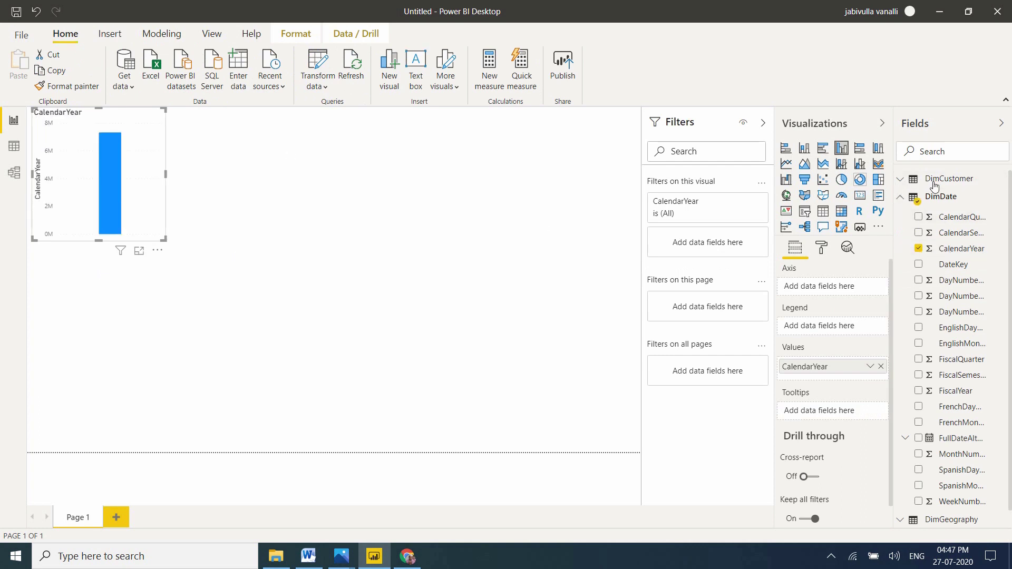
left_click(899, 199)
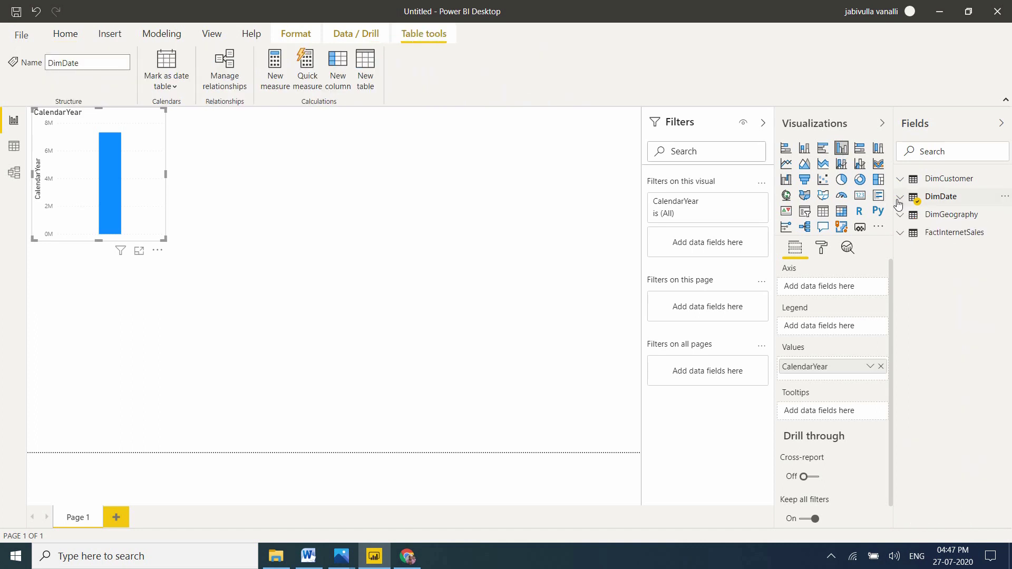
left_click(900, 234)
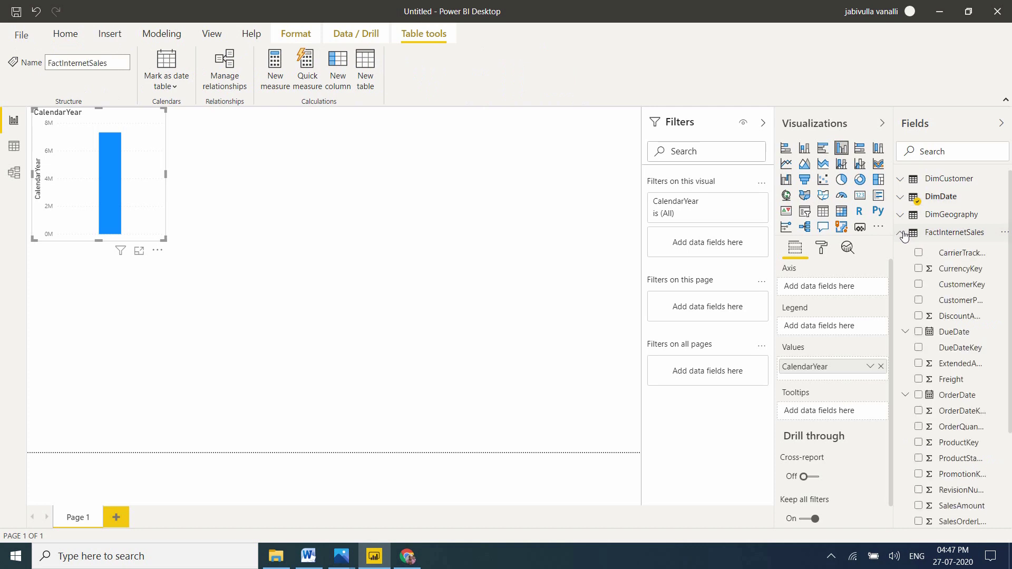
scroll(905, 236, "down", 2)
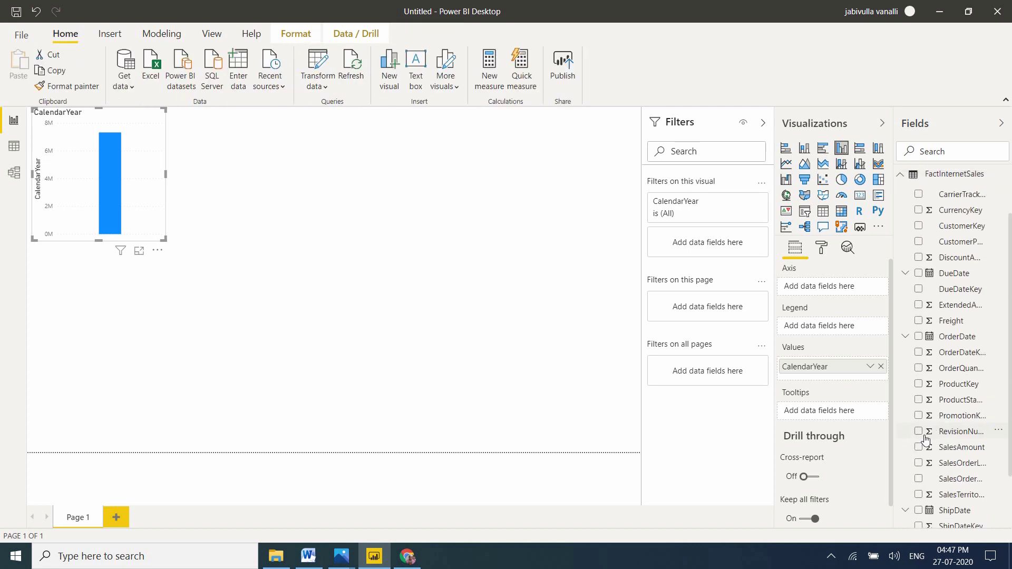
left_click(919, 448)
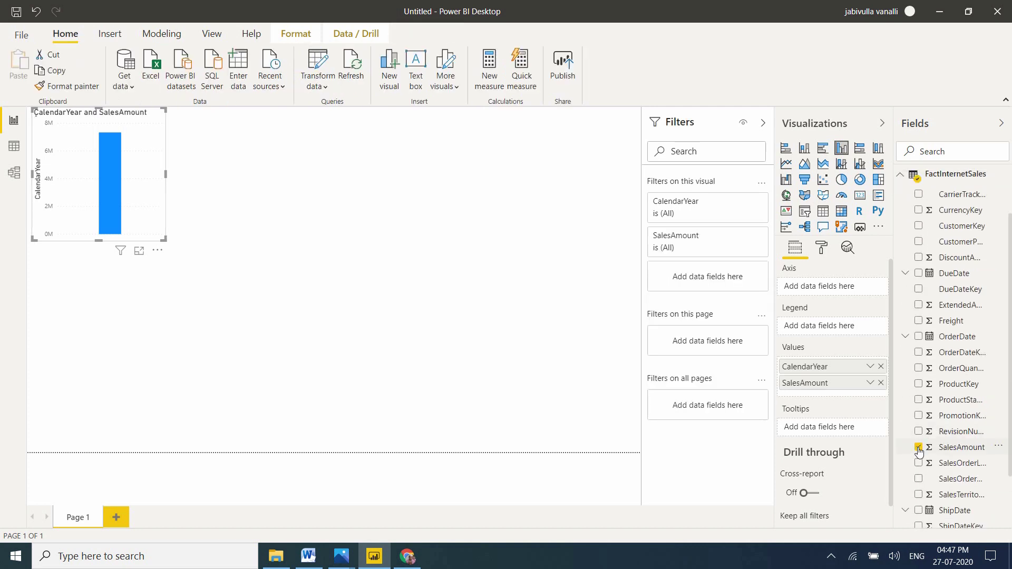
scroll(1010, 406, "up", 2)
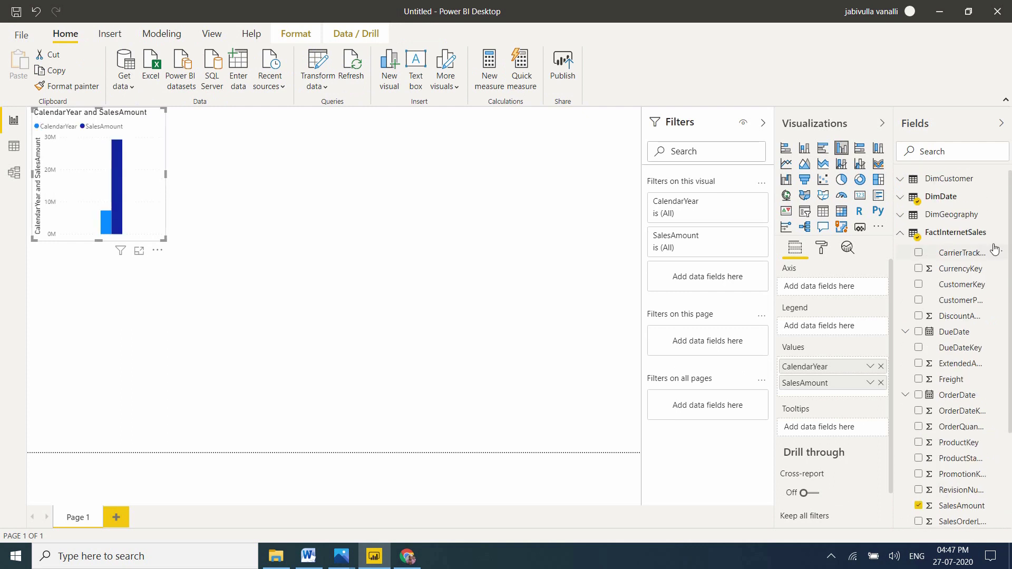
left_click(903, 237)
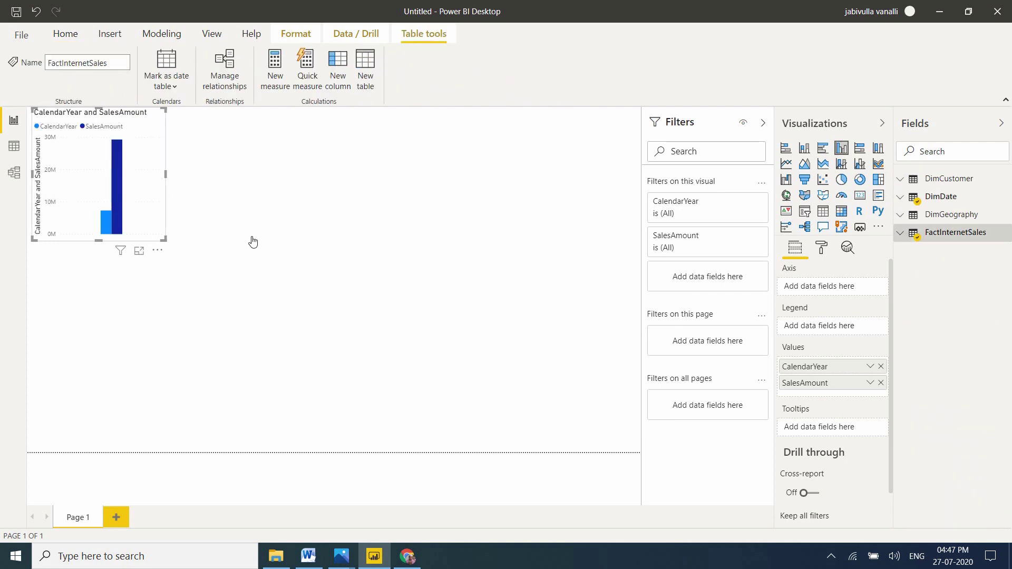
Enlarge the column chart on the canvas and move CalendarYear from its values to its axis
left_click_drag(174, 244, 238, 267)
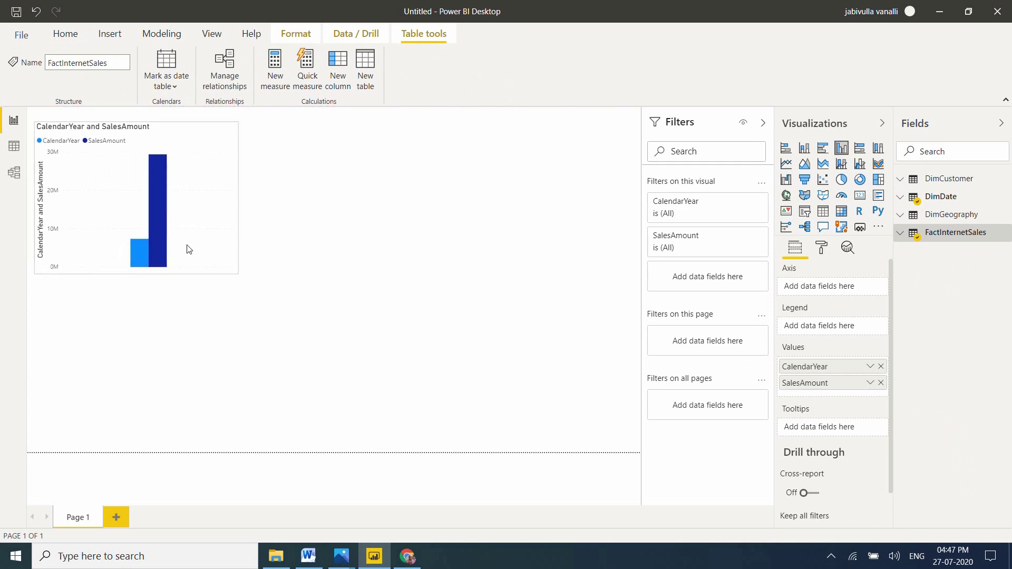
left_click_drag(239, 273, 245, 281)
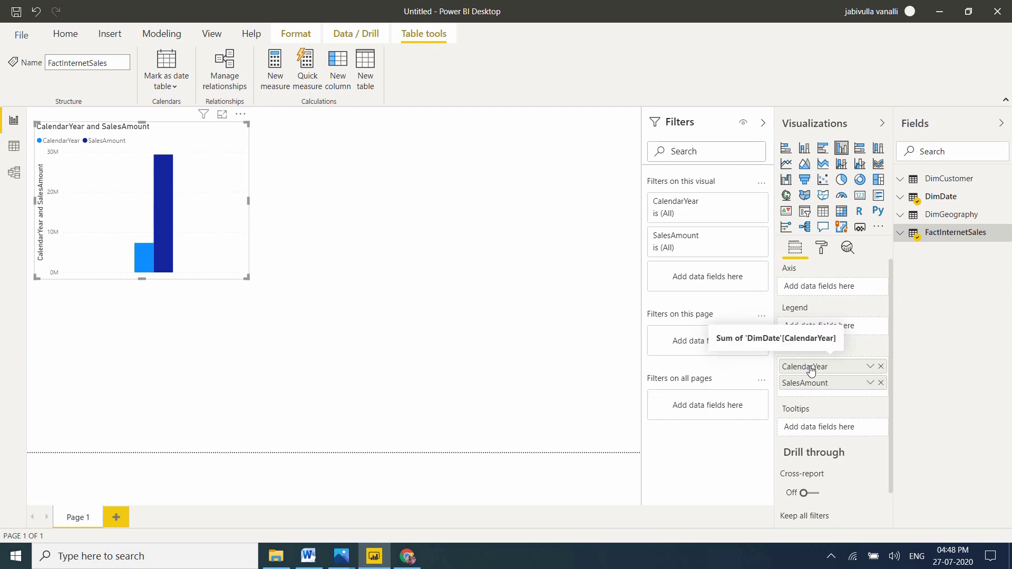
left_click_drag(810, 366, 812, 288)
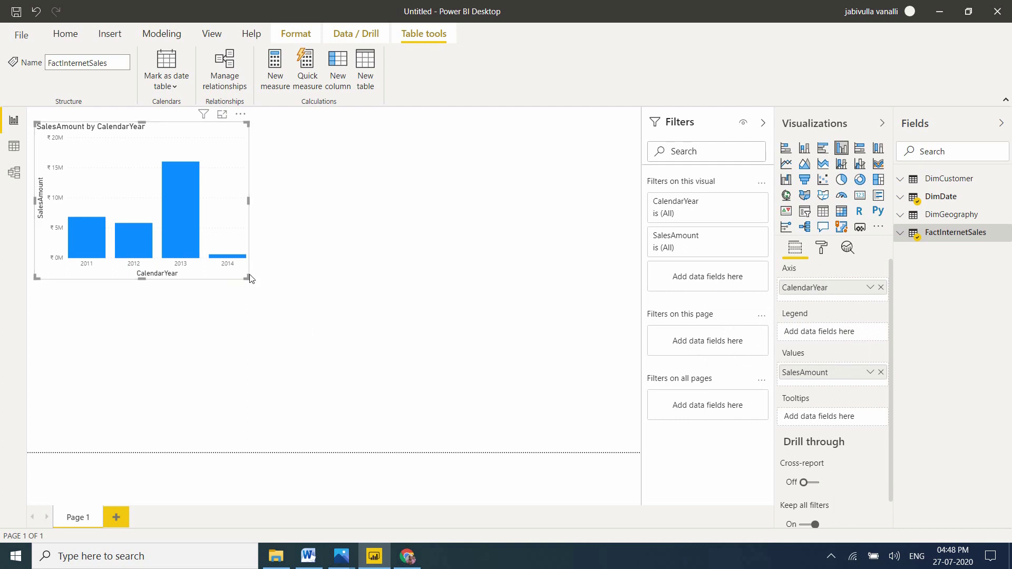
left_click_drag(247, 278, 268, 278)
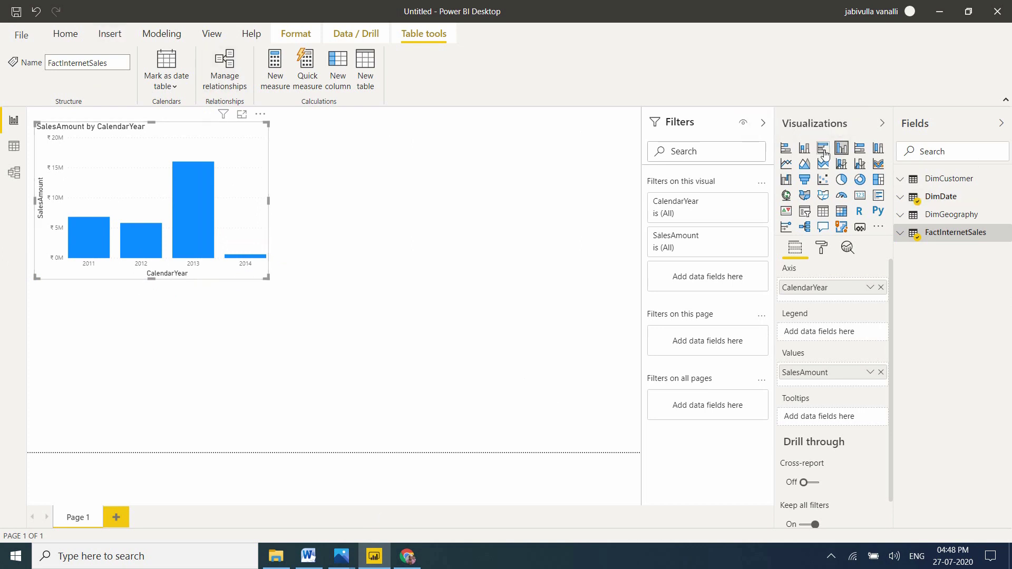
Try the stacked column type for the SalesAmount by CalendarYear visual and change it to a line chart
left_click(805, 149)
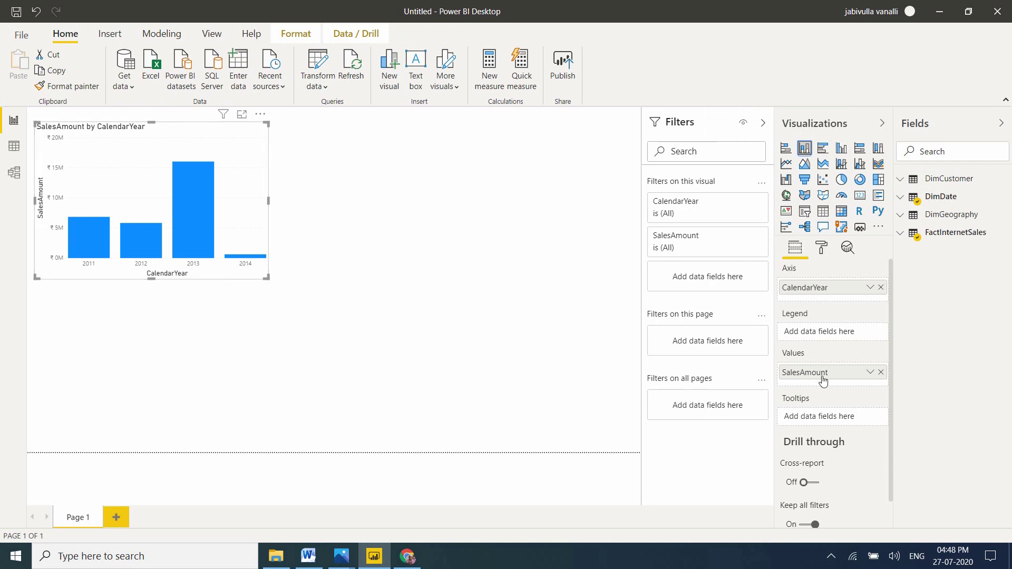
left_click(878, 149)
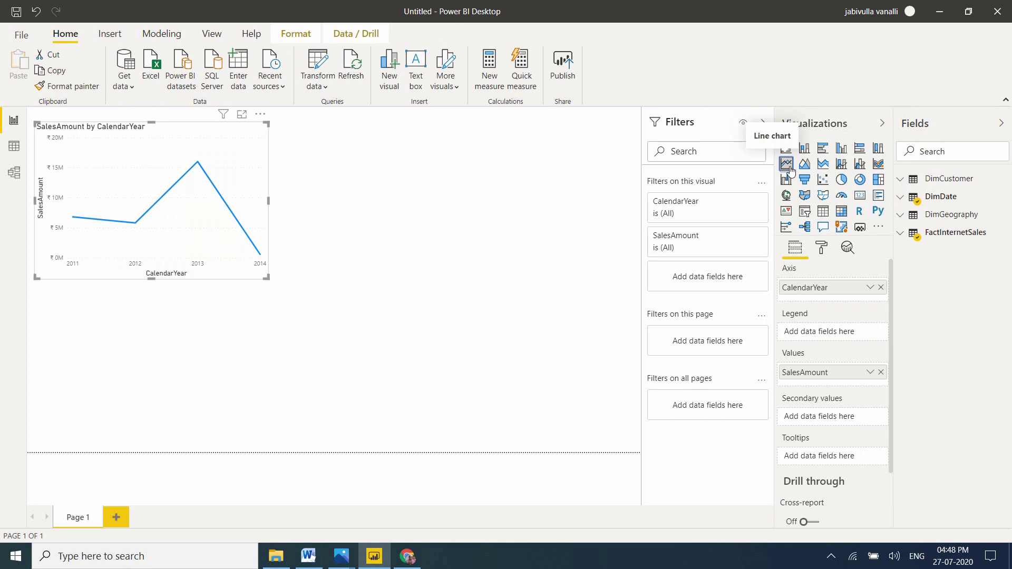
Try the area, stacked area, line and stacked column, line and clustered column, and ribbon types for the SalesAmount by CalendarYear visual
left_click(806, 169)
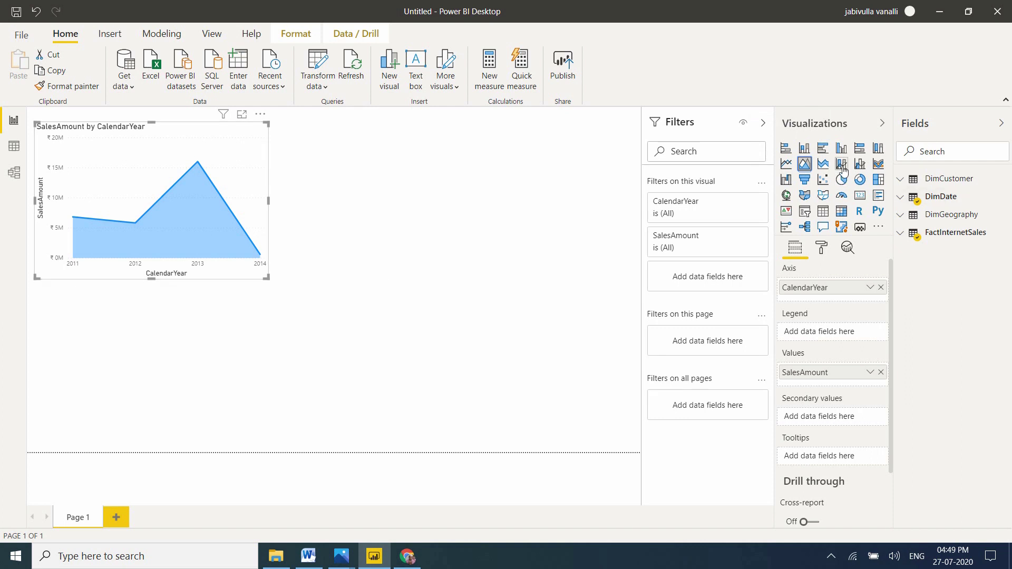
left_click(823, 165)
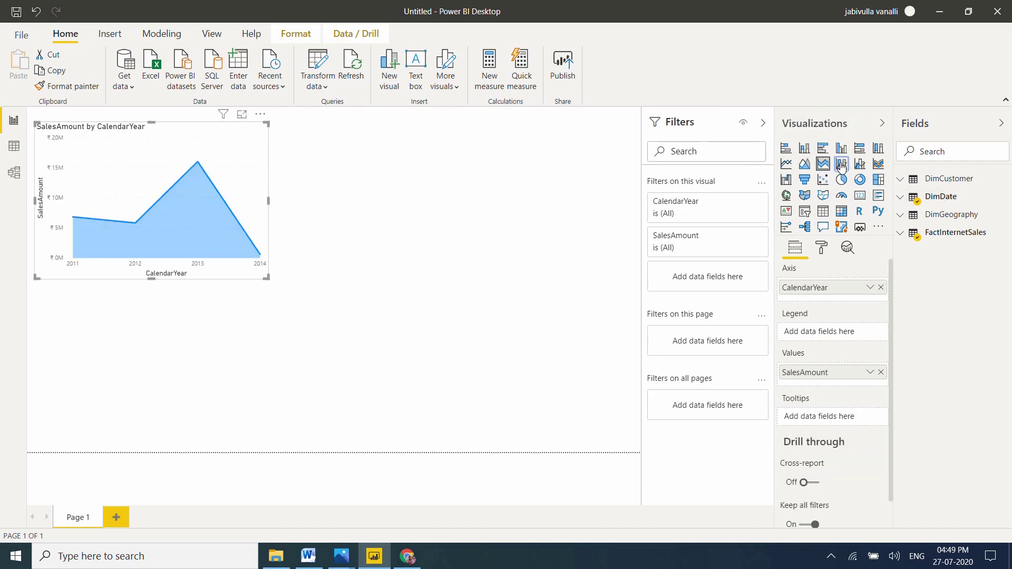
left_click(842, 166)
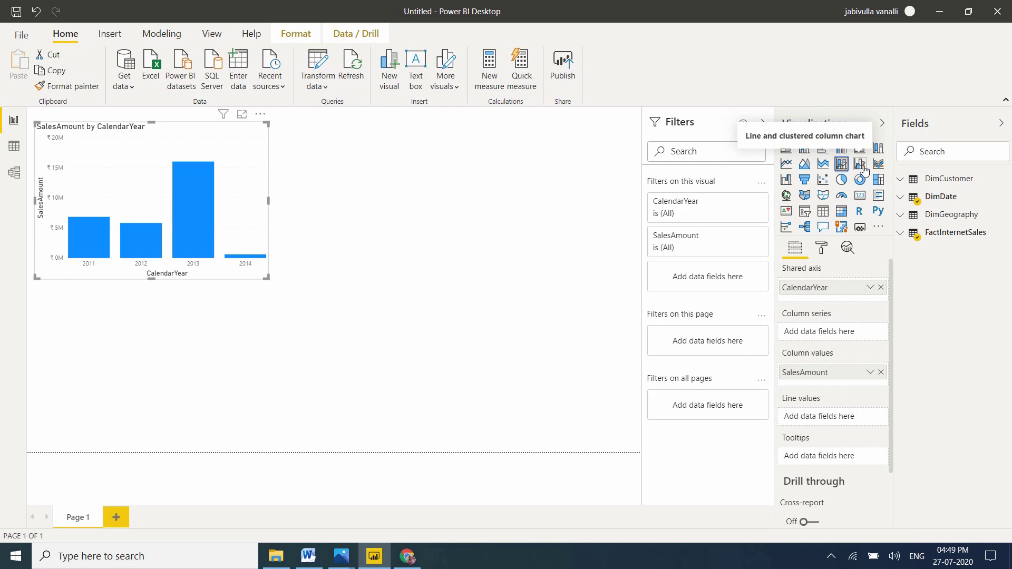
left_click(863, 166)
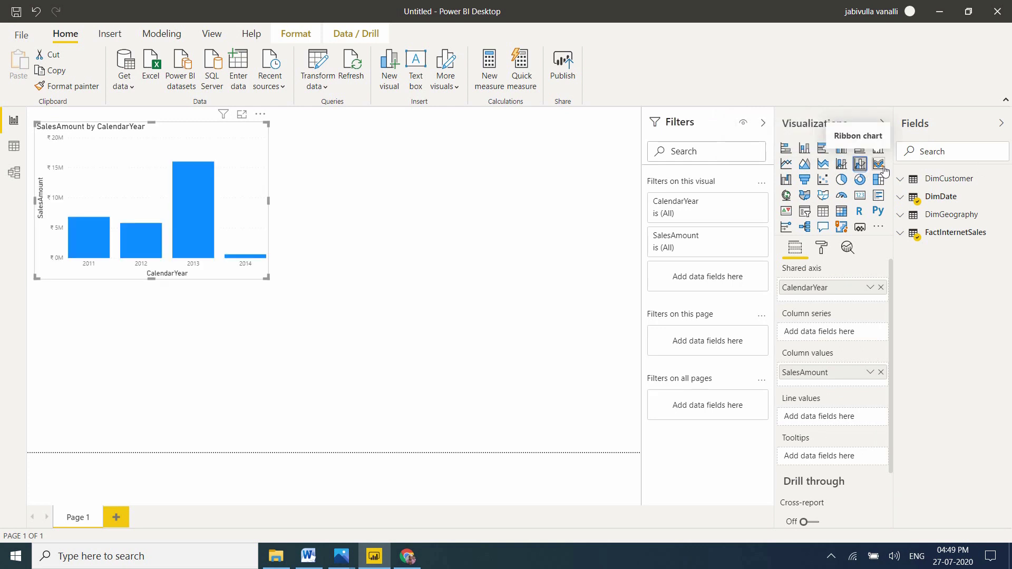
left_click(879, 165)
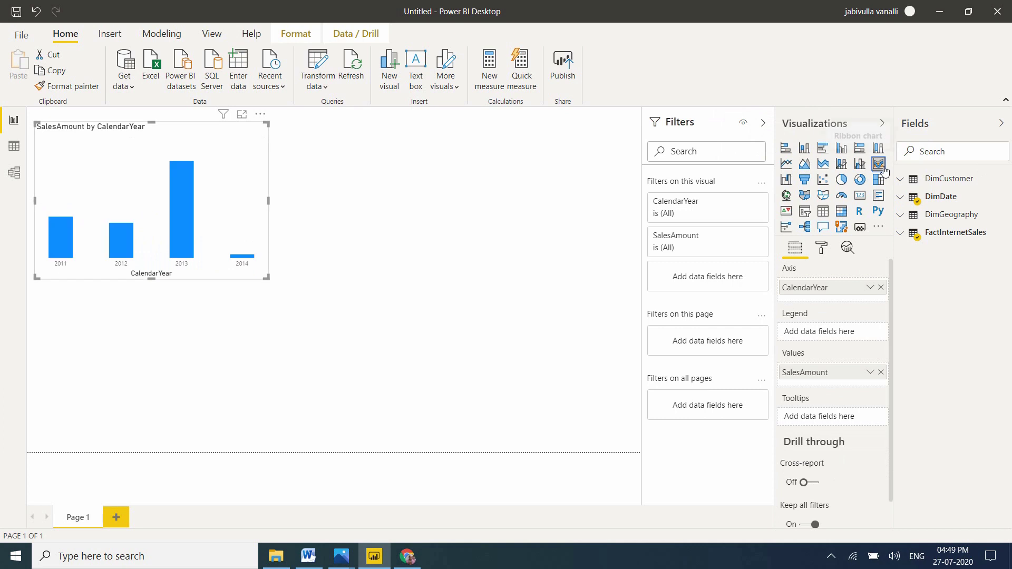
Try the waterfall, funnel and scatter types for the visual and return it to a clustered column chart
left_click(784, 180)
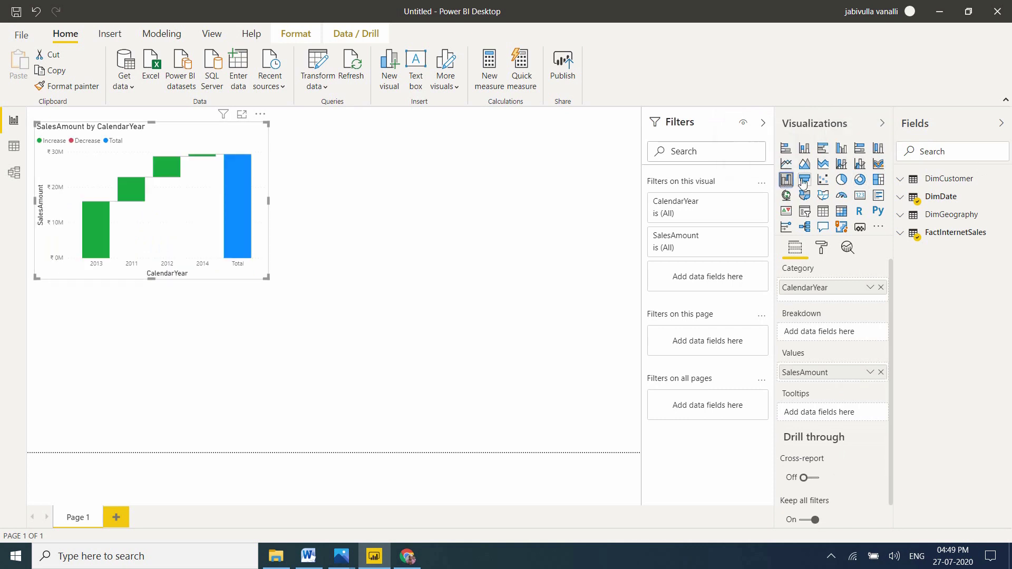
left_click(804, 181)
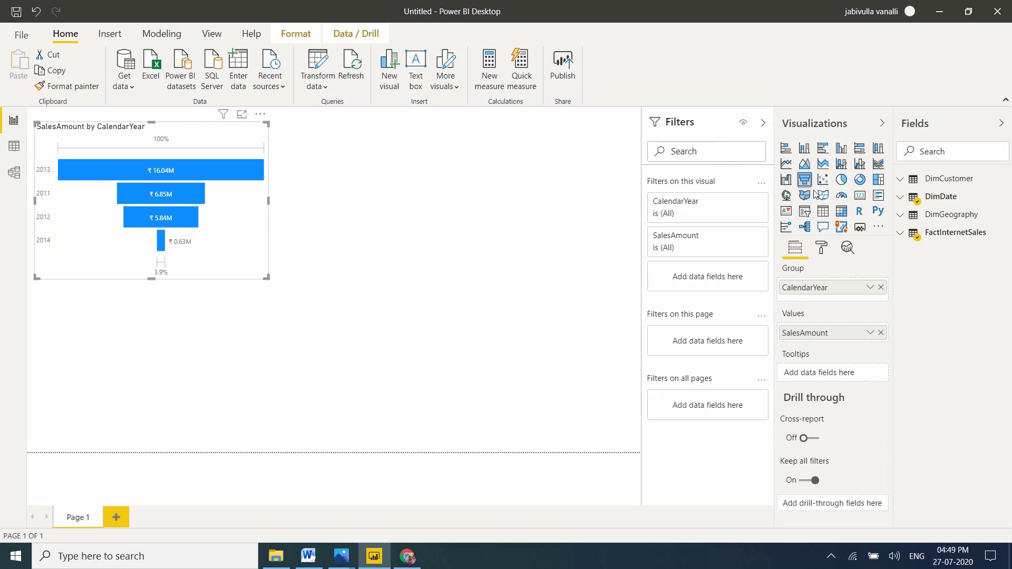
left_click(824, 181)
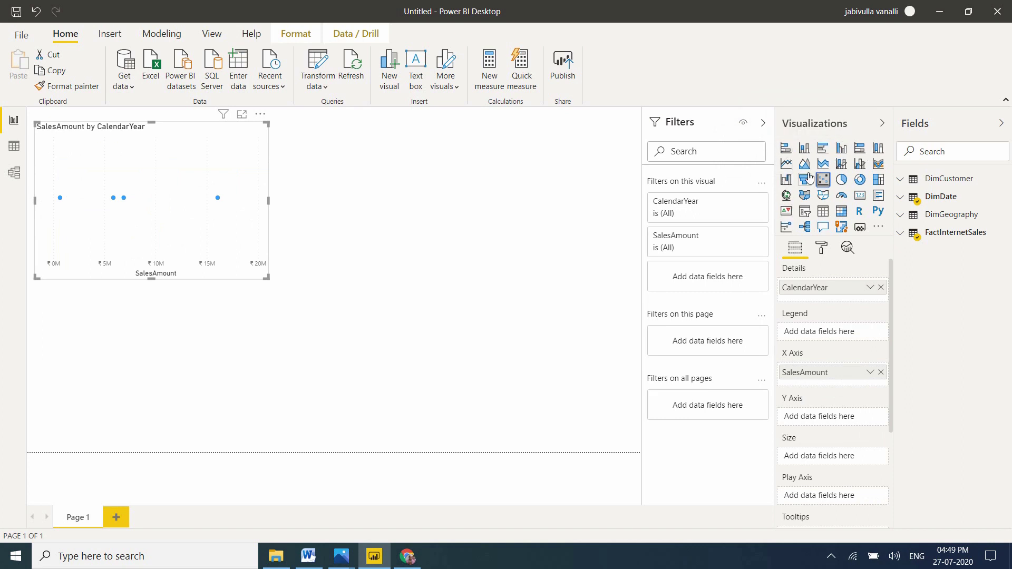
left_click(841, 149)
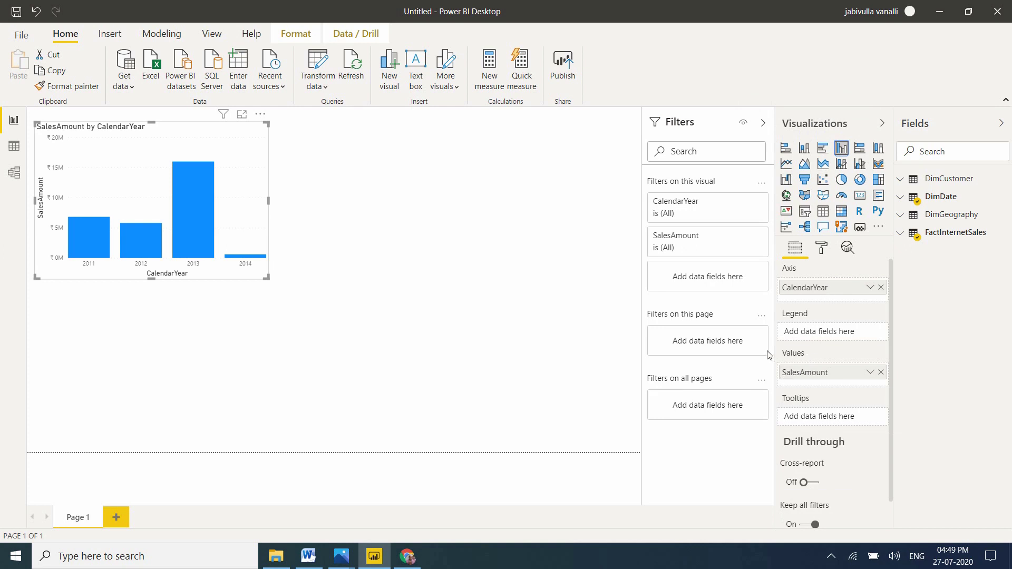
Try the SalesAmount by CalendarYear visual as a stacked bar, 100% stacked bar, funnel, pie, donut and treemap
left_click(786, 150)
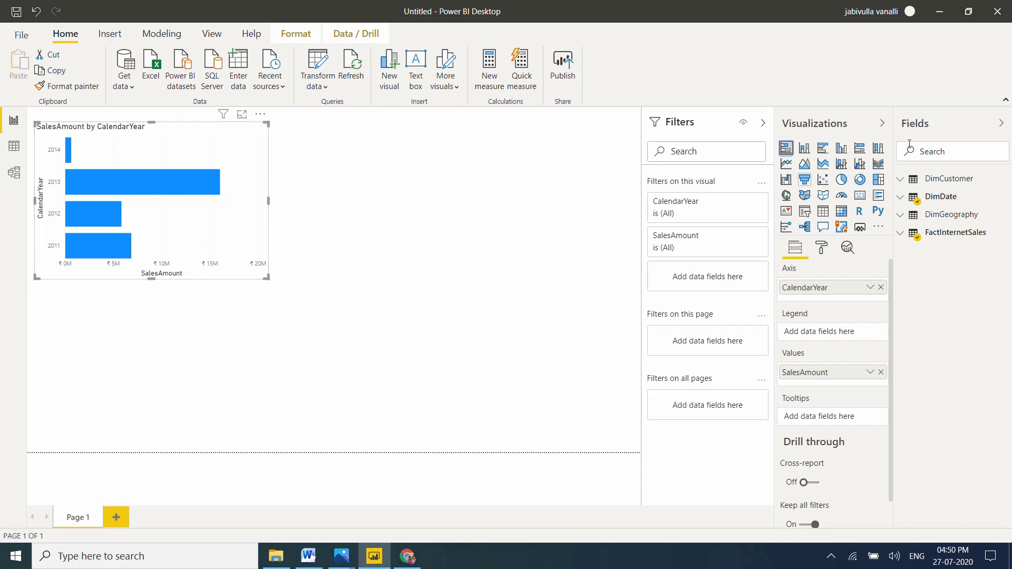
left_click(864, 152)
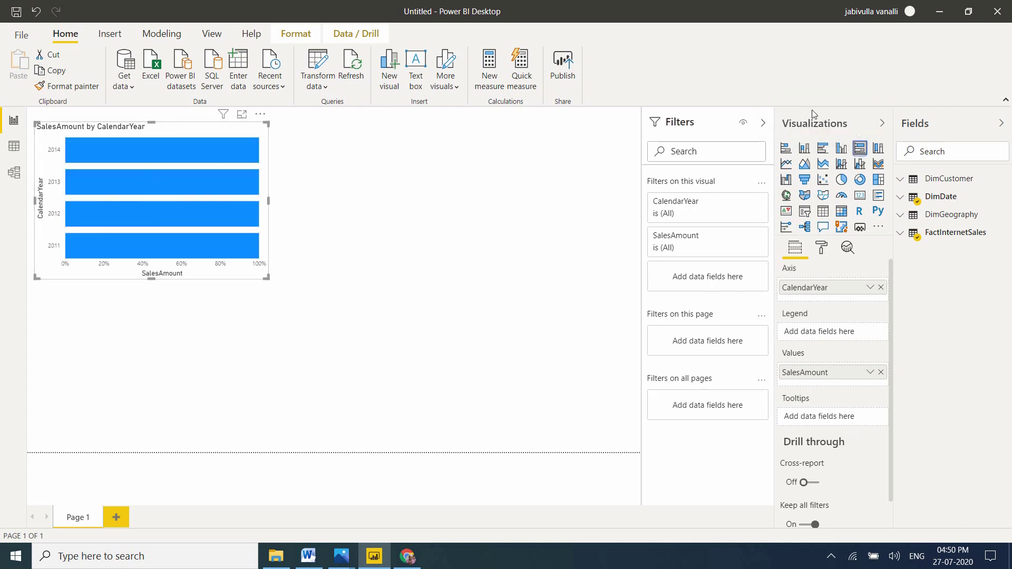
left_click(804, 183)
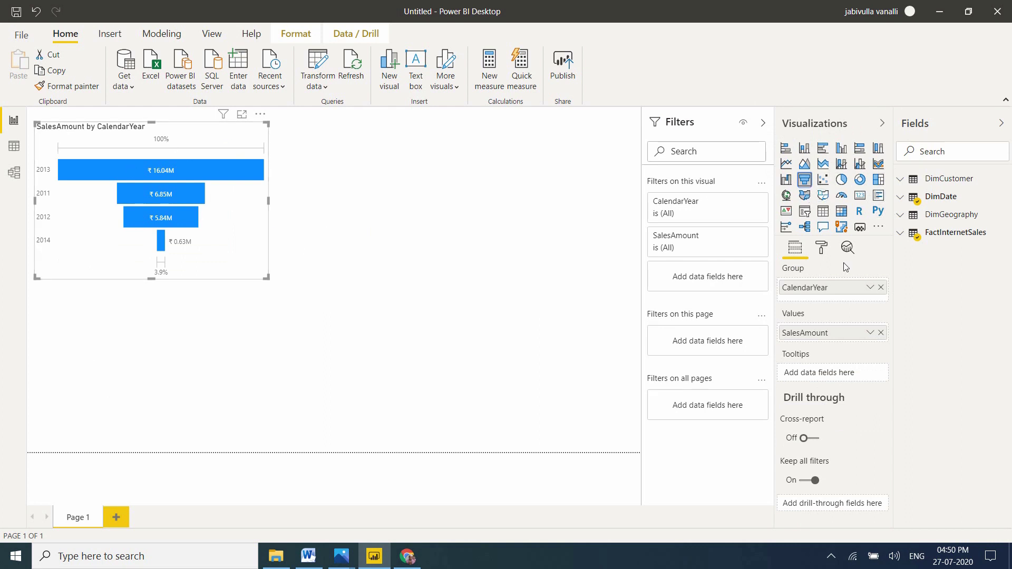
left_click(842, 179)
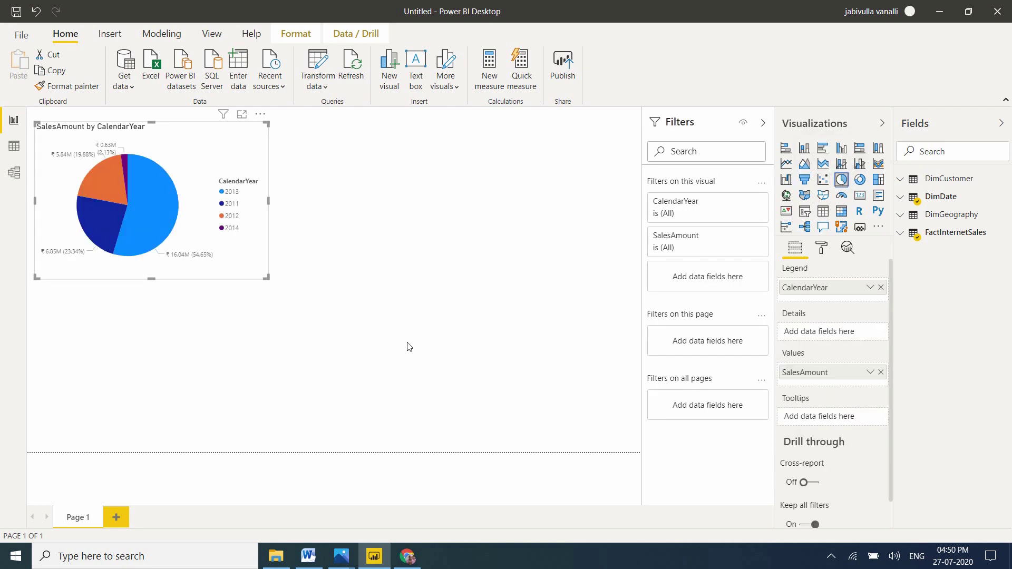
left_click(859, 180)
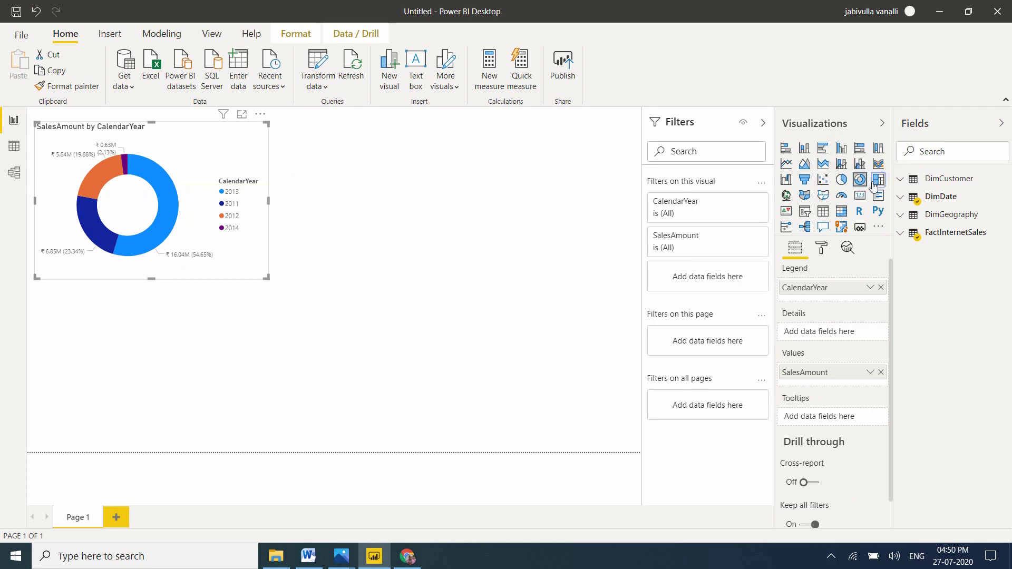
left_click(876, 181)
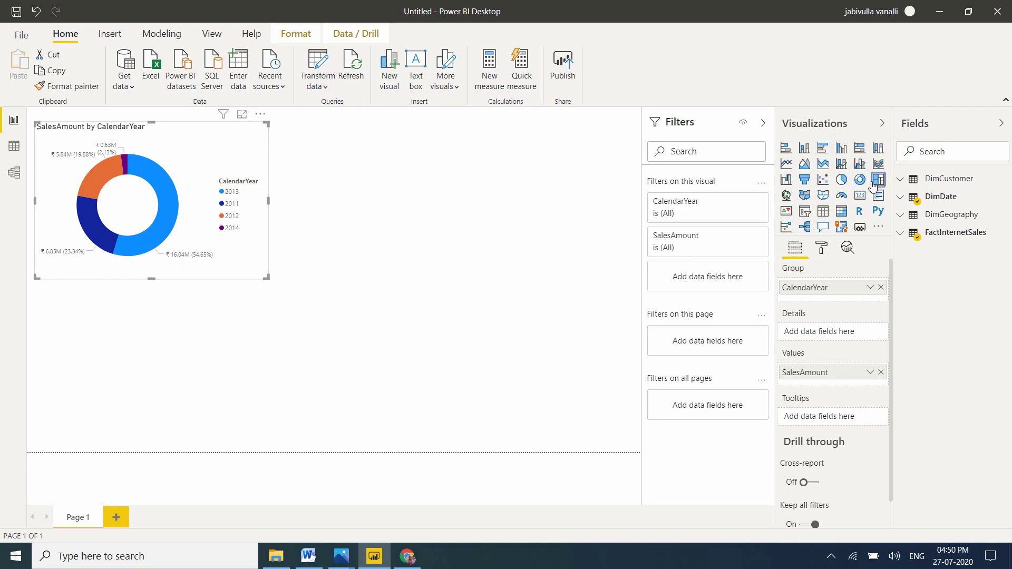
Try the map, filled map and shape map types for the SalesAmount by CalendarYear visual
left_click(786, 196)
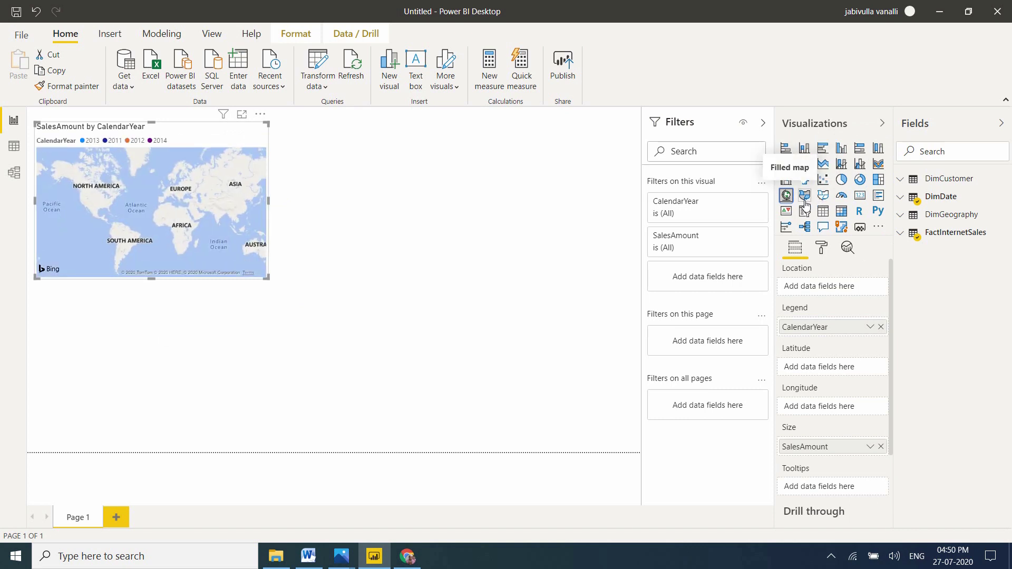
left_click(804, 201)
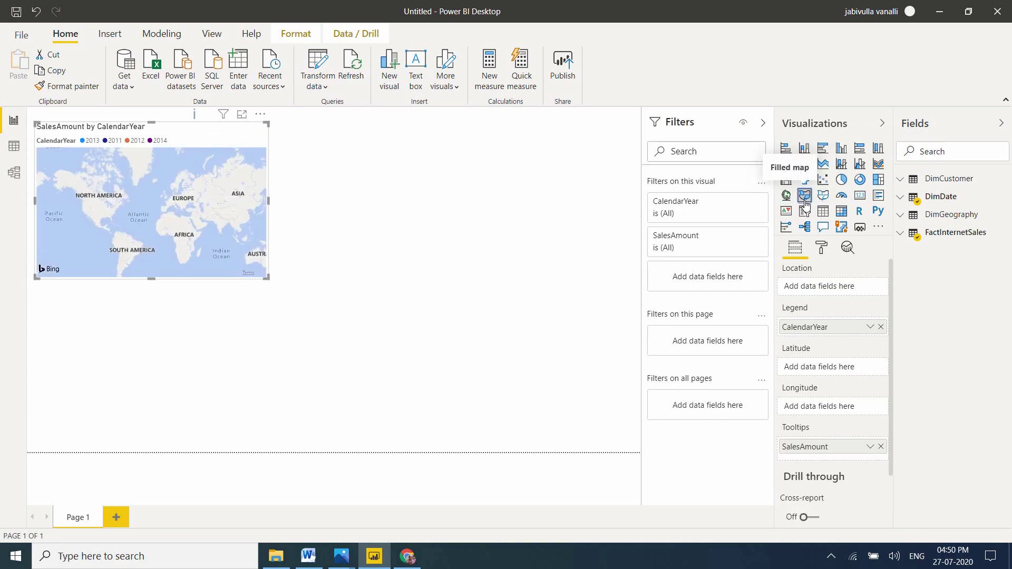
left_click(824, 200)
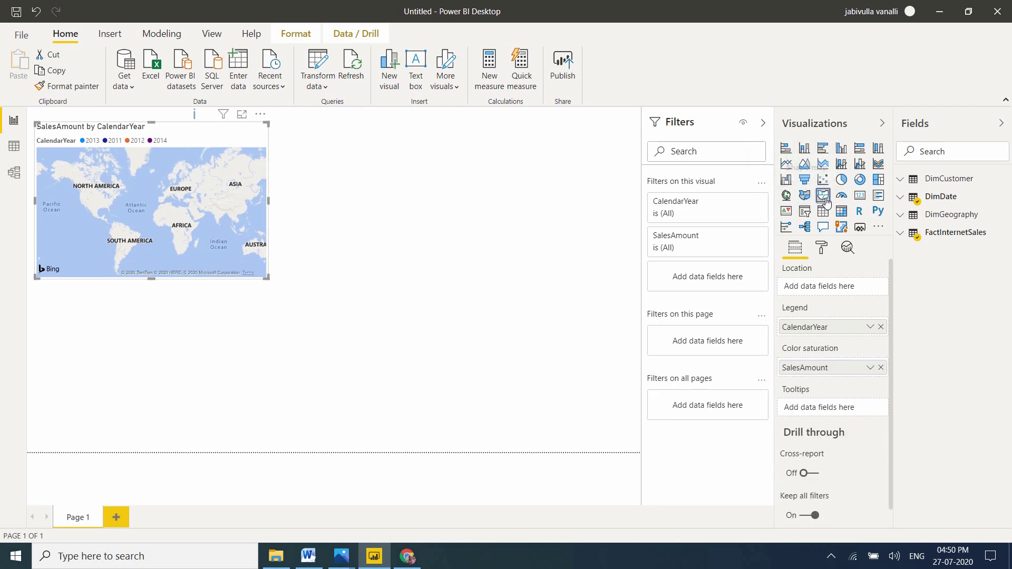
Try the gauge, card and multi-row card types for the visual and change it to a clustered column chart
left_click(841, 199)
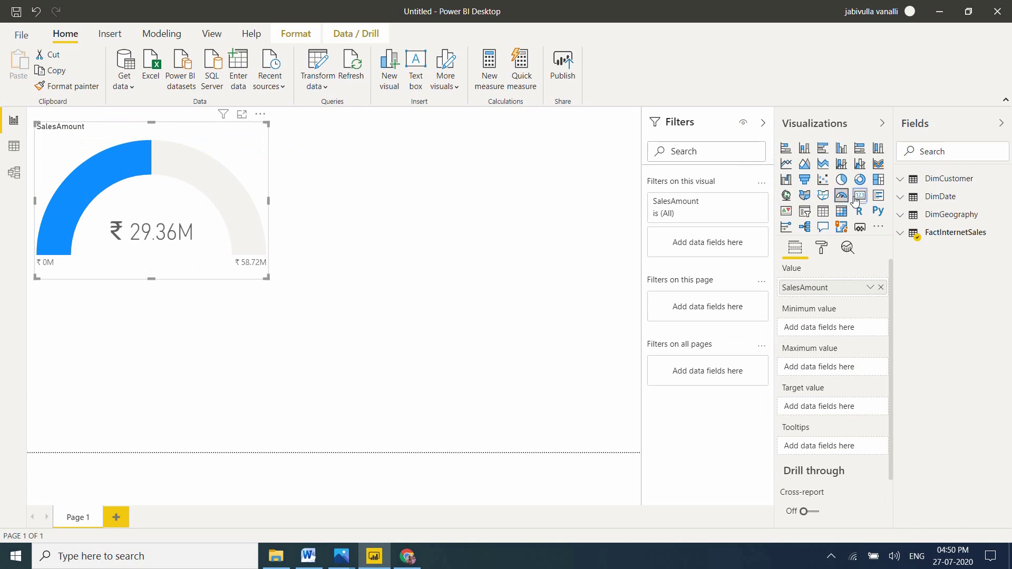
left_click(855, 199)
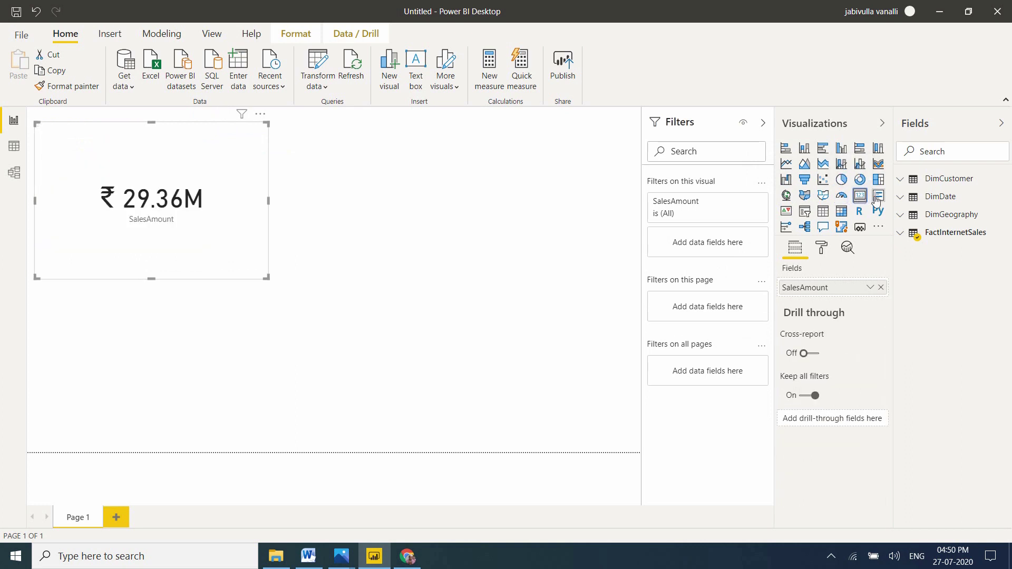
left_click(878, 195)
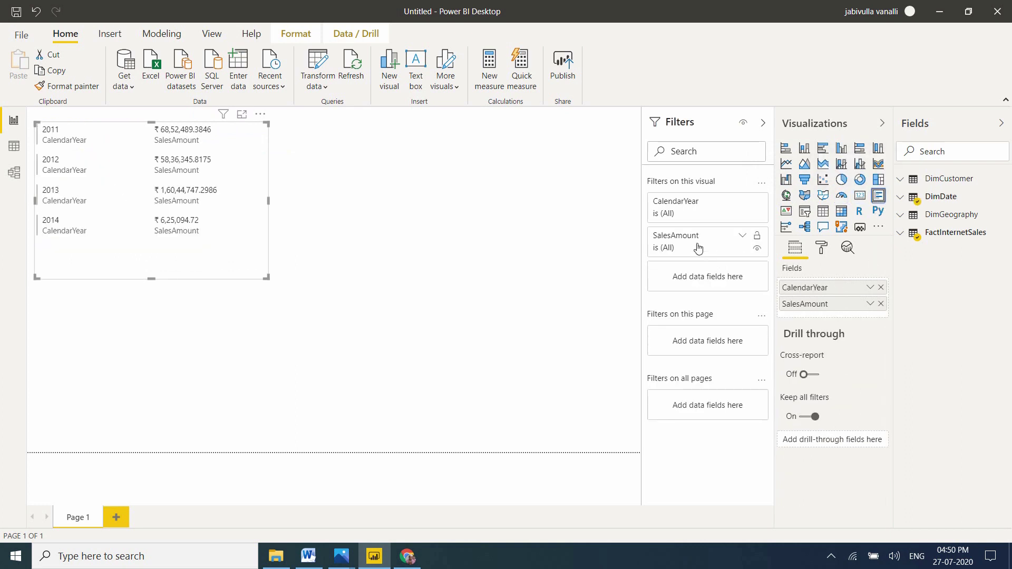
left_click(847, 153)
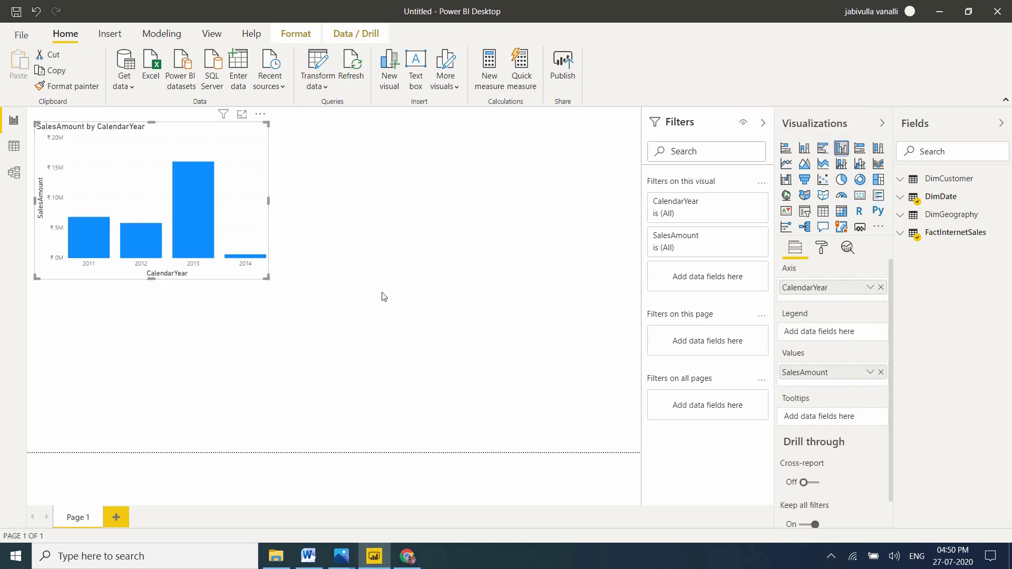
Switch to the Class 12 notes in Word, highlight the Legend topic and return to Power BI
left_click(308, 556)
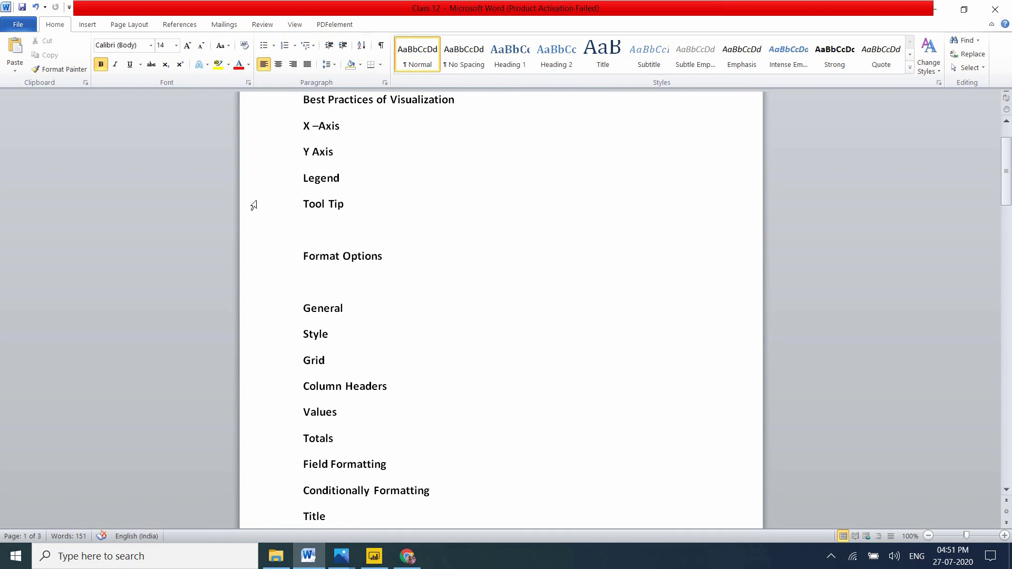
left_click_drag(359, 182, 296, 181)
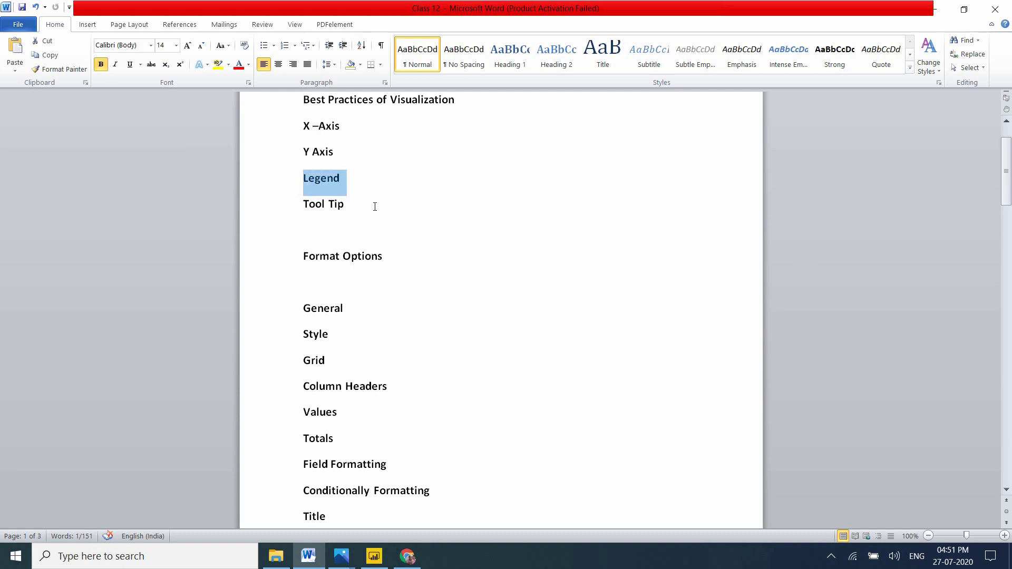
key("alt+Tab")
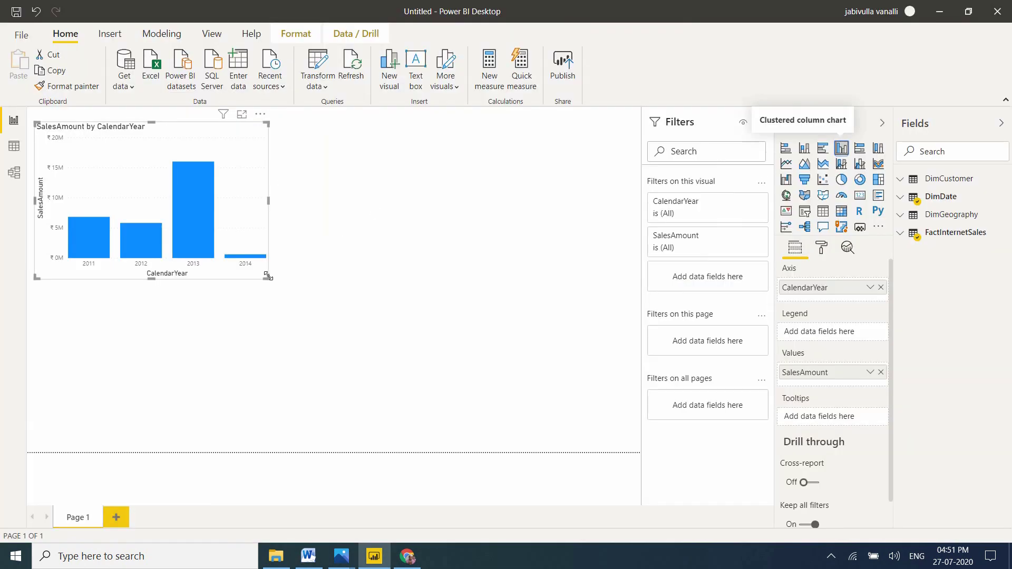
Add EnglishCountryRegionName from DimGeography as the column chart's legend and enlarge the chart on the canvas
left_click_drag(268, 276, 309, 295)
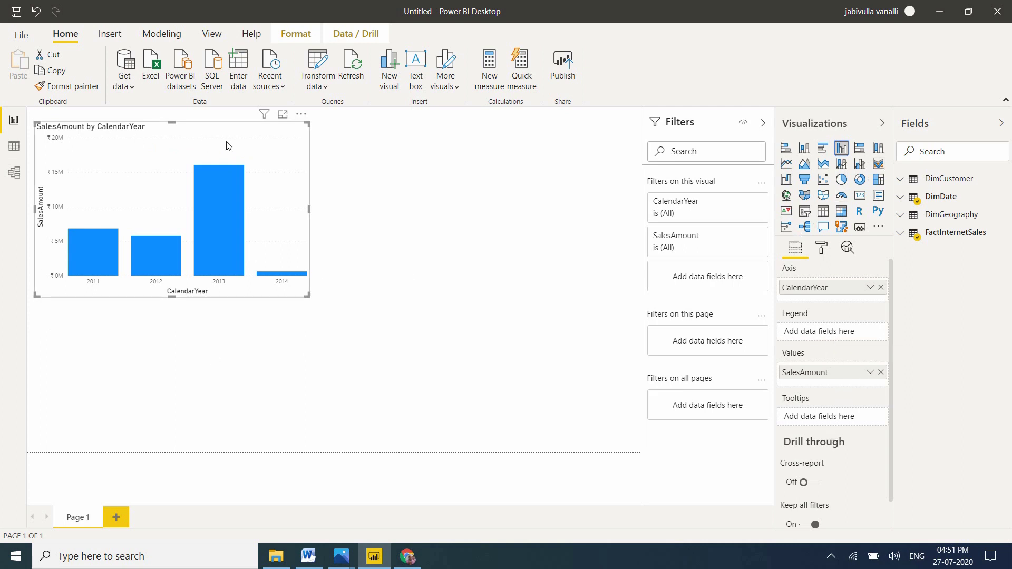
left_click(901, 216)
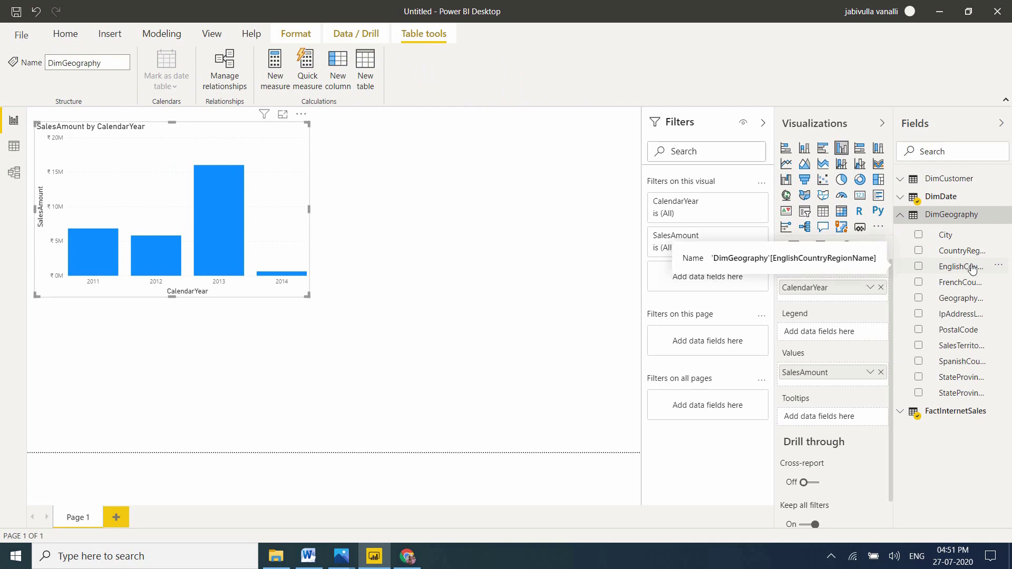
left_click_drag(972, 268, 840, 327)
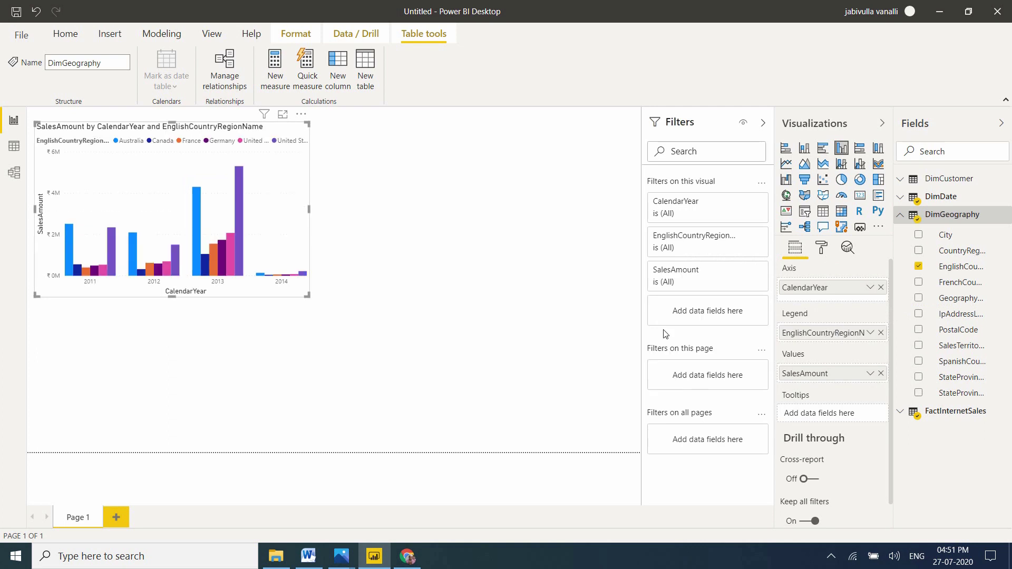
left_click_drag(314, 300, 357, 325)
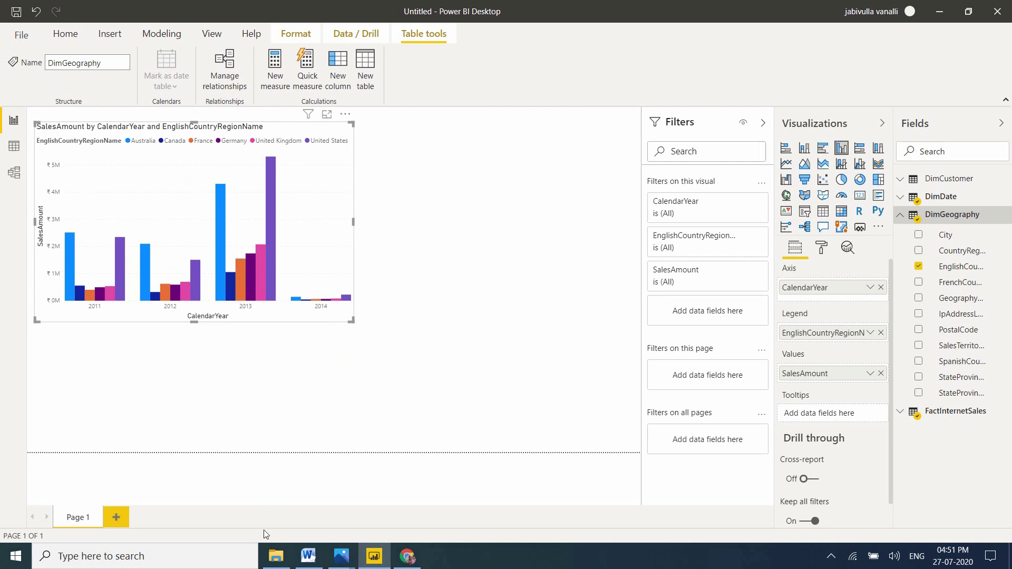
Switch to the Class 12 notes in Word, point out the Tool Tip topic and return to Power BI
left_click(310, 560)
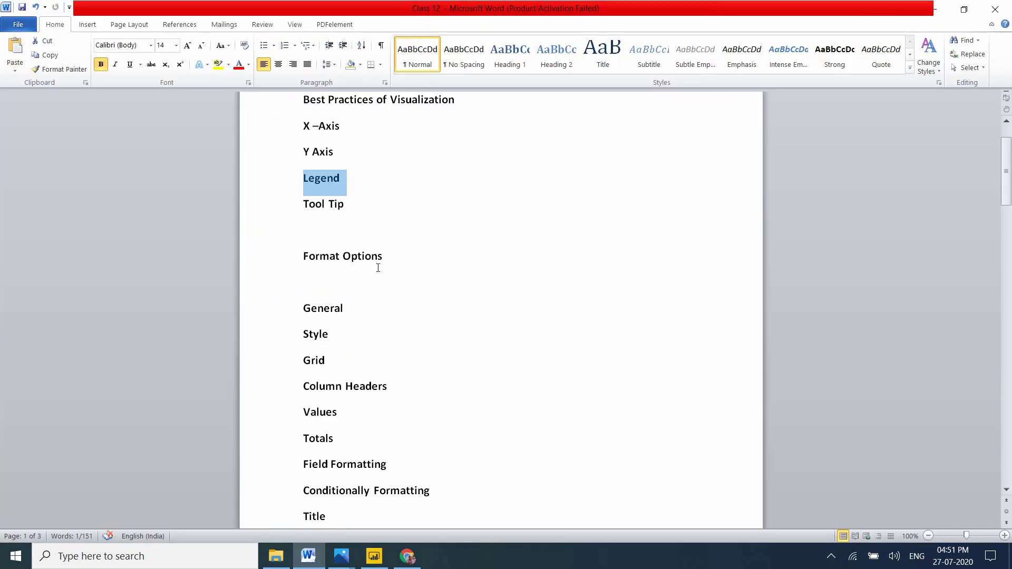
left_click(348, 205)
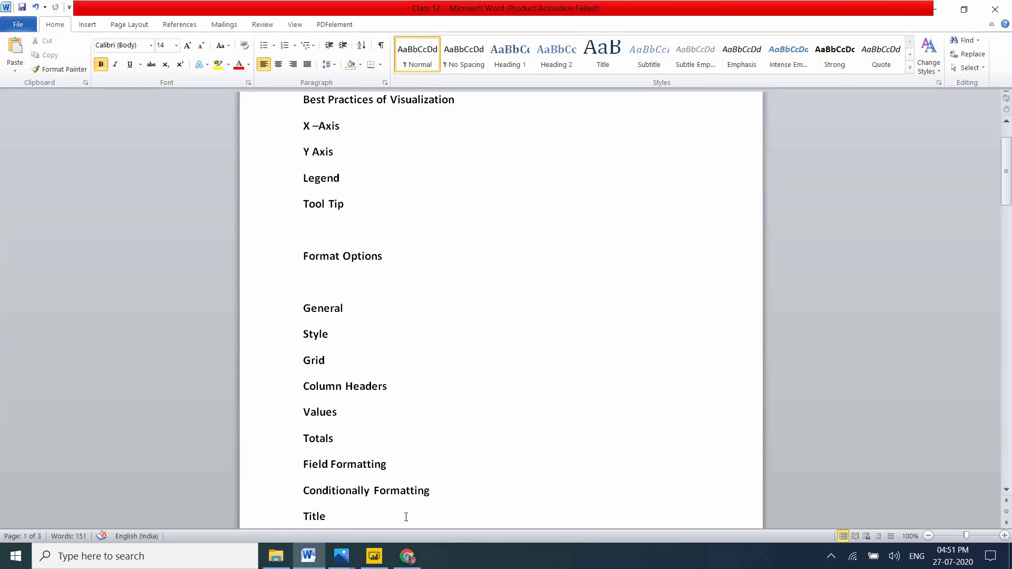
left_click(375, 556)
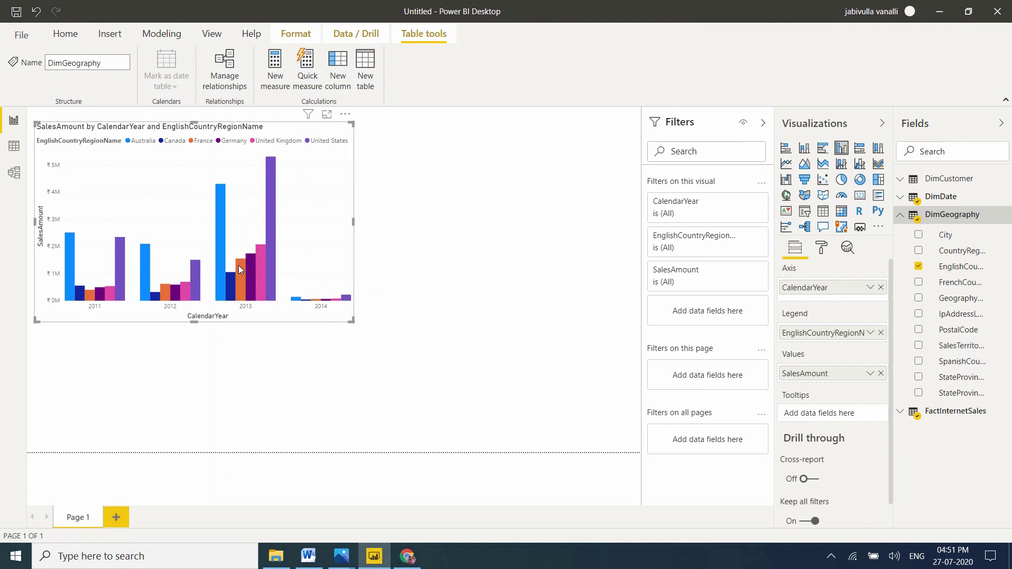
Add PostalCode from DimGeography to the chart's tooltips and view the tooltip of the 2013 United States column
mouse_move(269, 254)
mouse_move(194, 288)
mouse_move(118, 277)
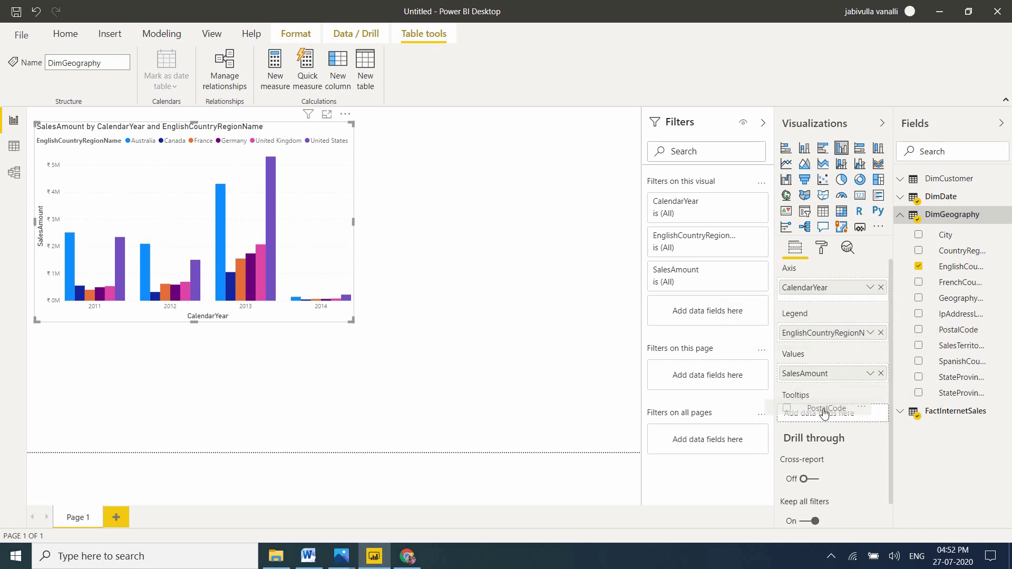
left_click_drag(825, 413, 825, 414)
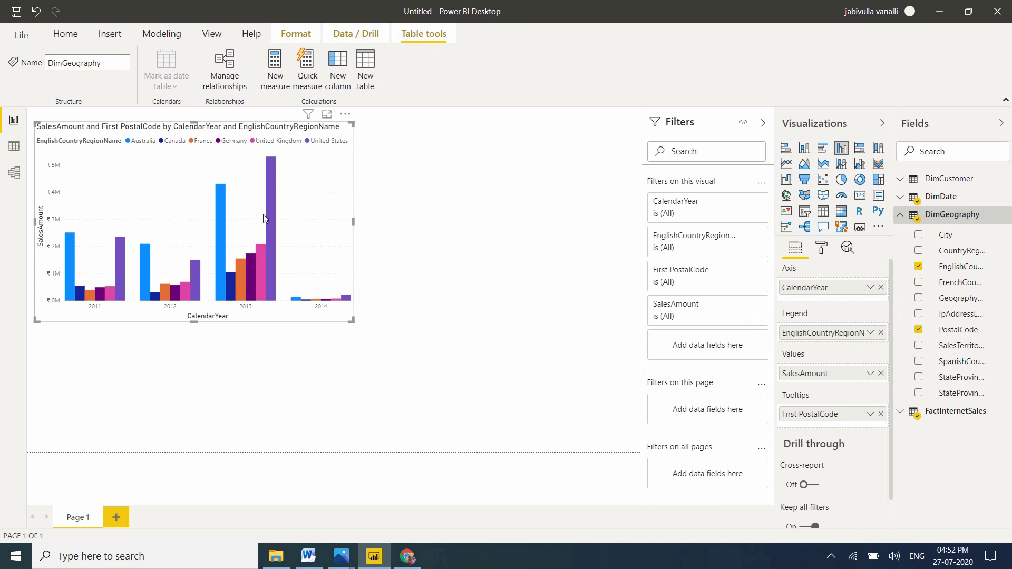
mouse_move(267, 222)
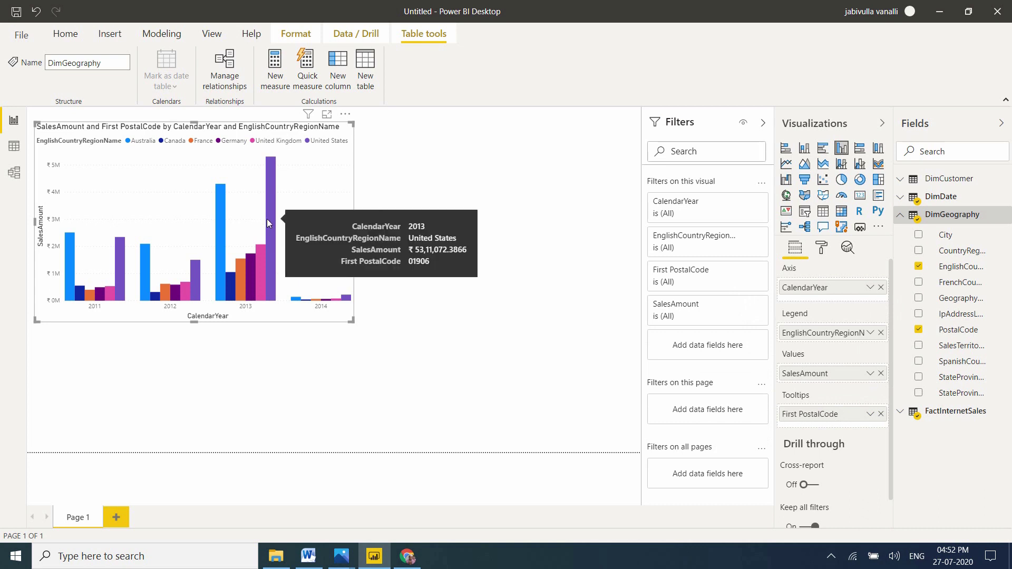
Check the tooltips of other columns, and remove PostalCode from the chart's tooltips and EnglishCountryRegionName from its legend
mouse_move(219, 238)
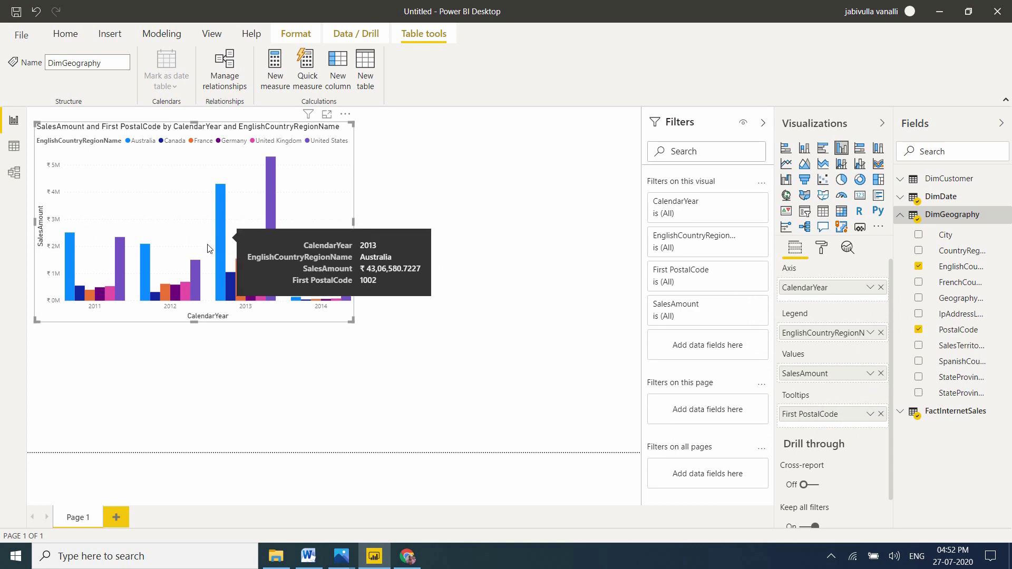
mouse_move(122, 252)
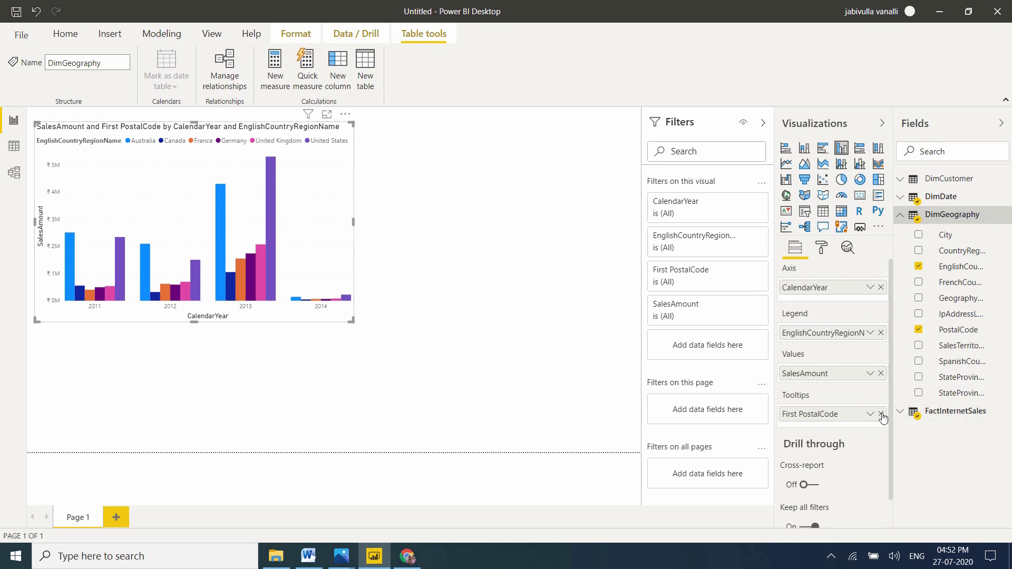
left_click(881, 415)
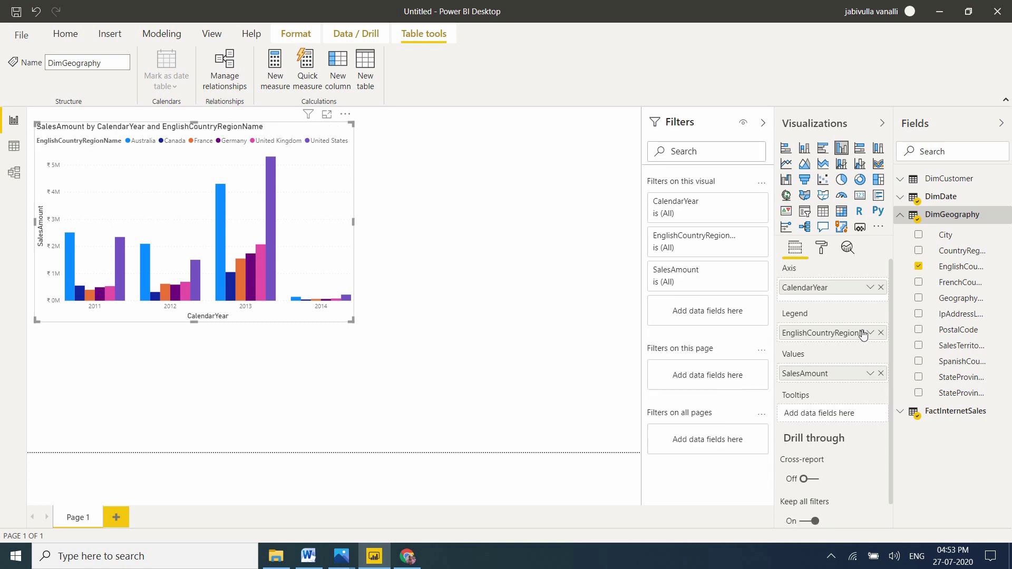
left_click(881, 333)
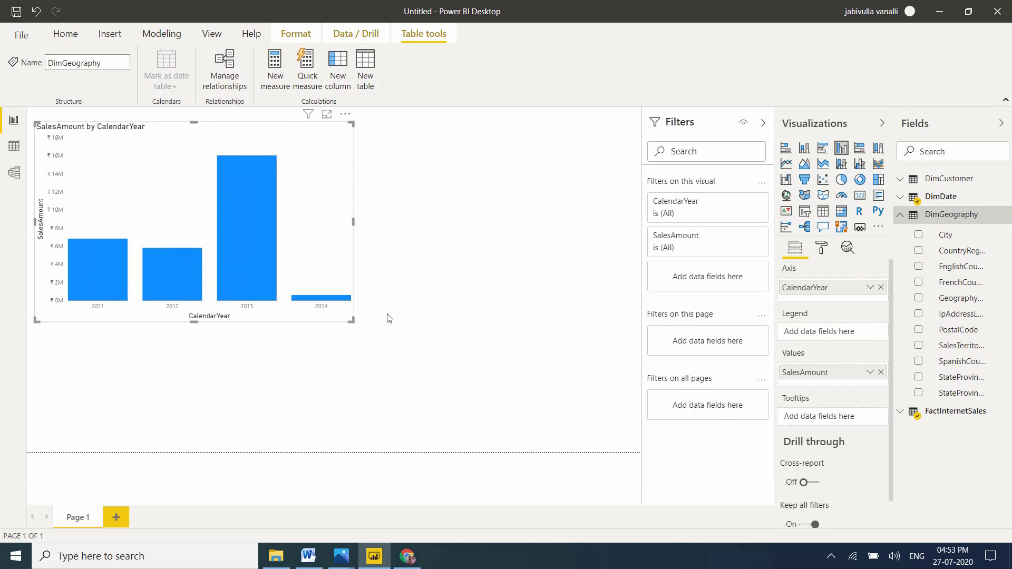
Review the Format Options topic in the Word notes, return to Power BI and open the column chart's General formatting settings
left_click(318, 553)
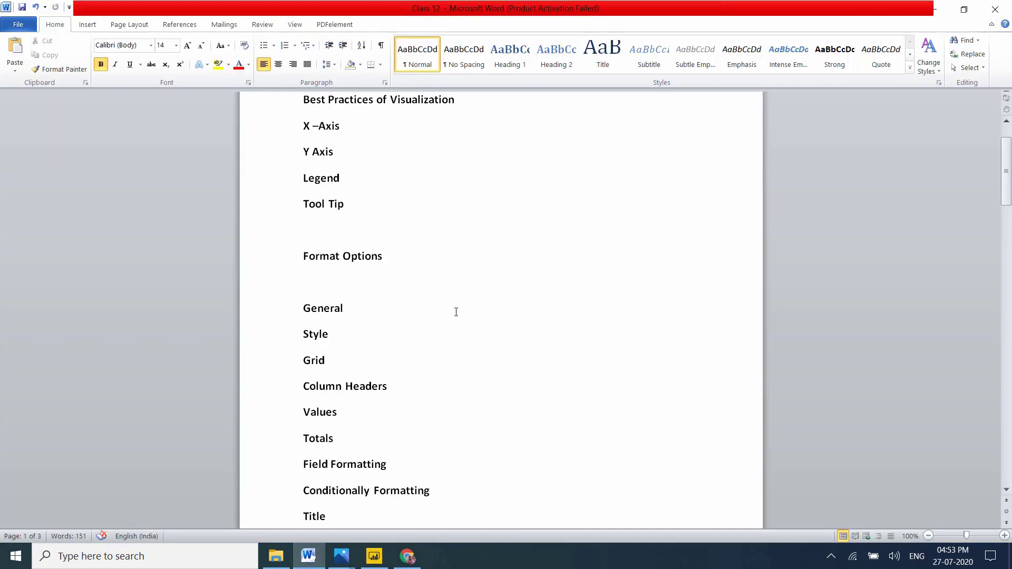
key("alt+Tab")
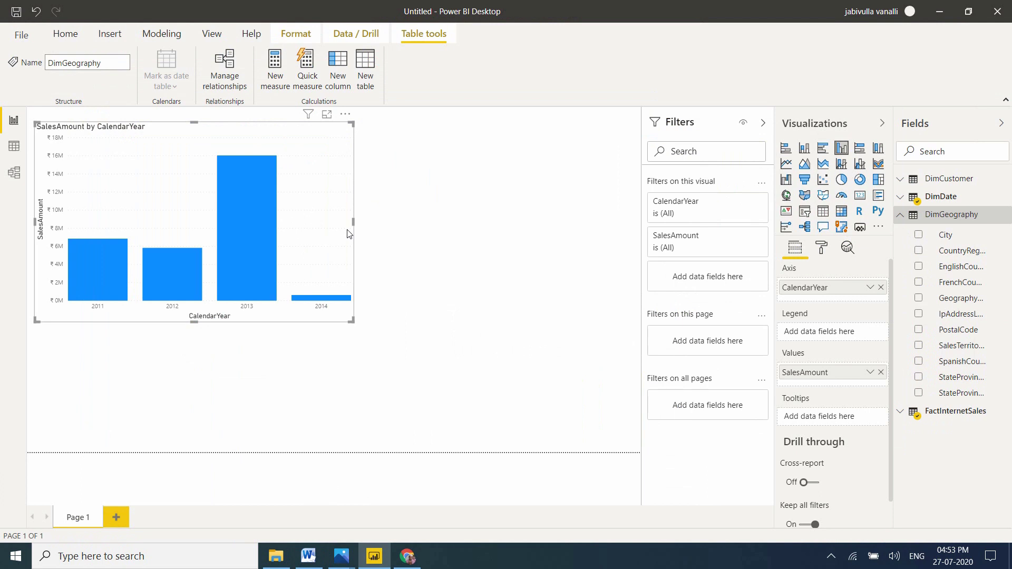
left_click(822, 249)
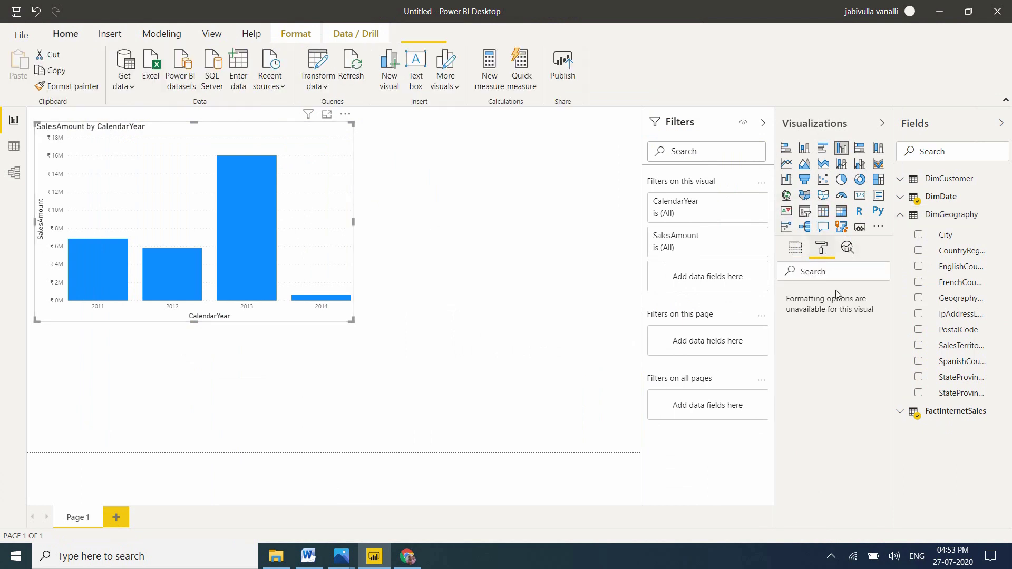
left_click(802, 298)
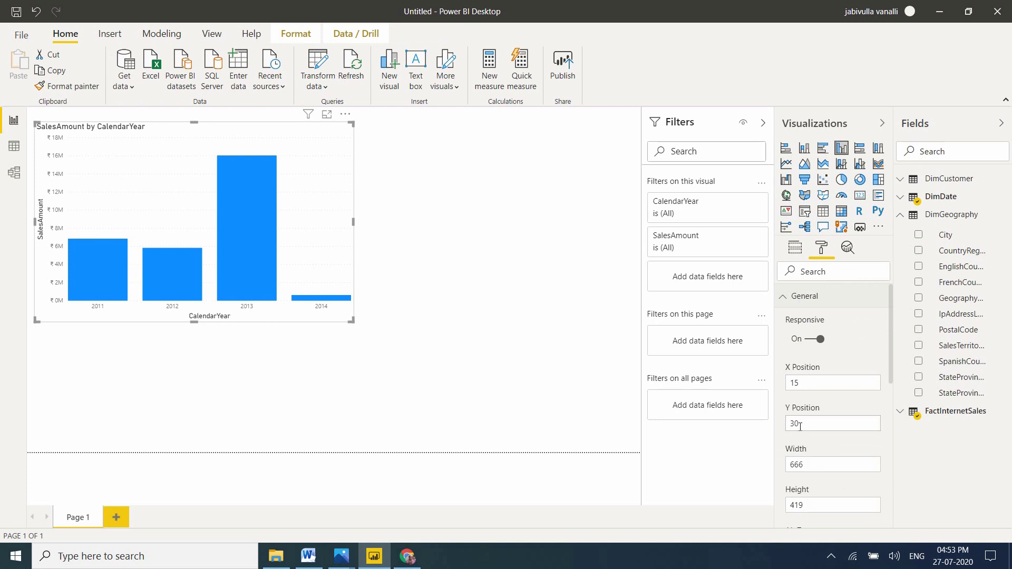
Set the column chart's X Position and Y Position to 0
left_click(803, 384)
key("BackSpace")
key("BackSpace")
type("0")
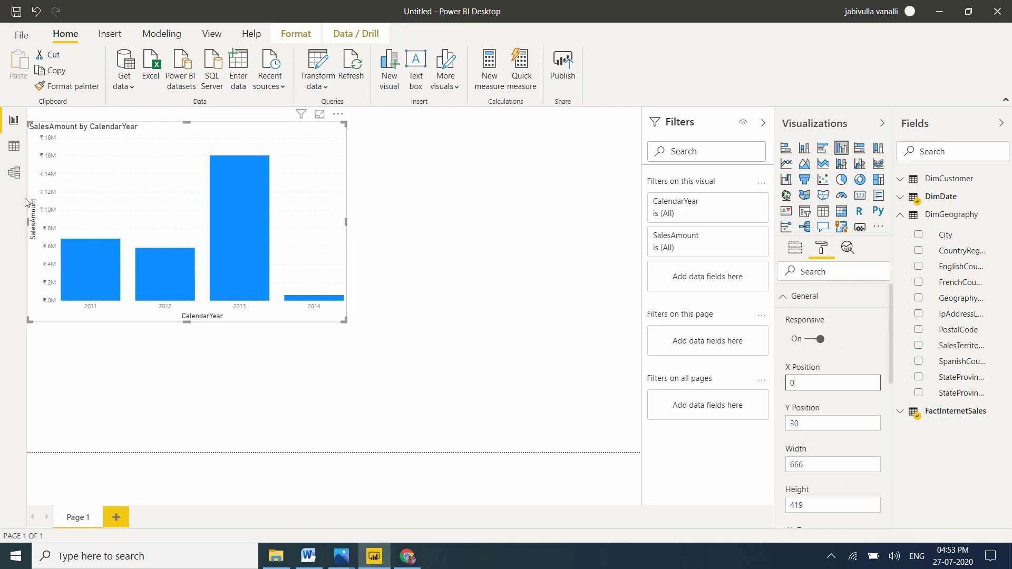
left_click(812, 422)
key("BackSpace")
key("BackSpace")
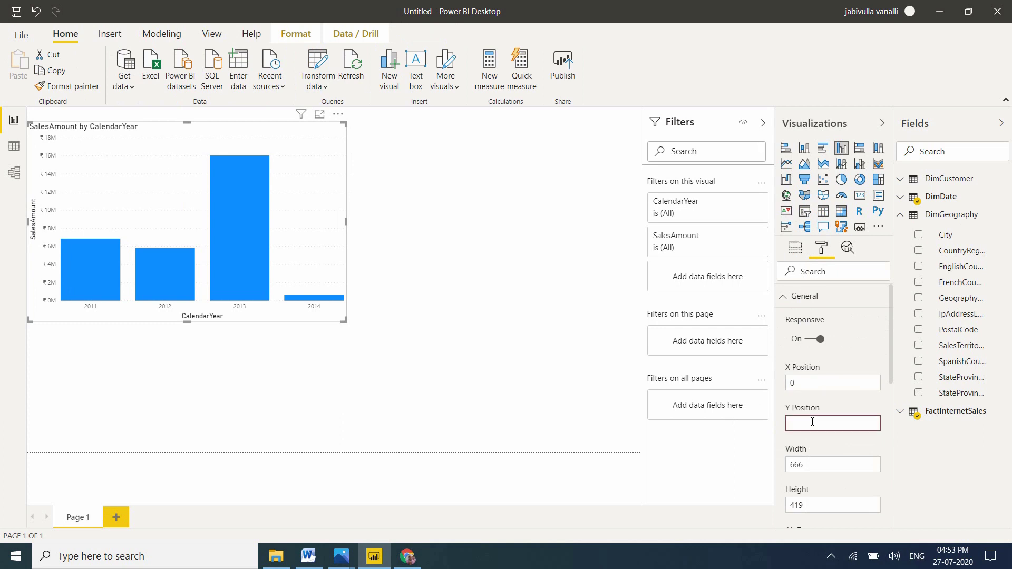
type("0")
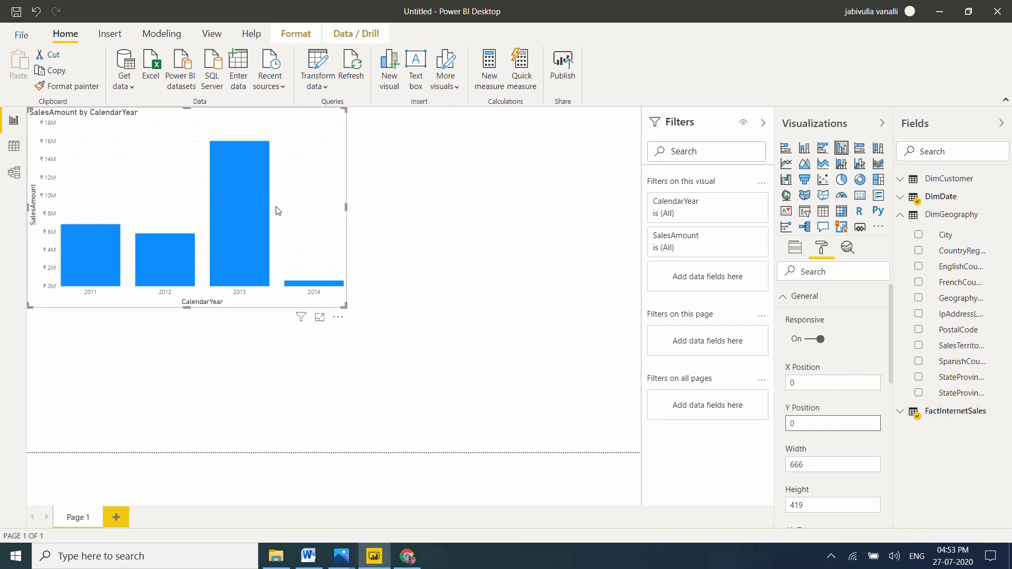
Move the chart to about X 102, Y 34 on the canvas and back to its origin
left_click_drag(277, 210, 328, 225)
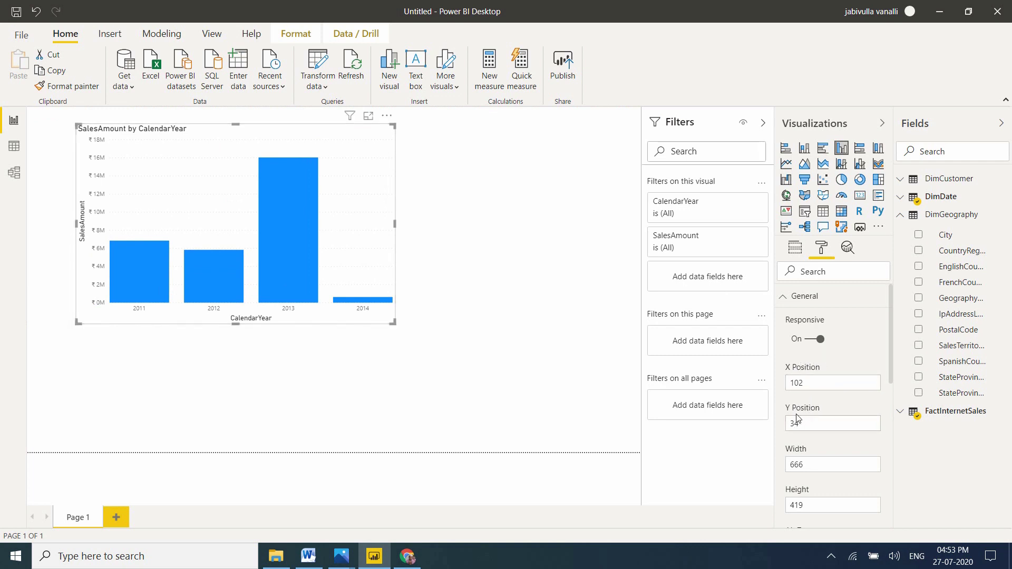
left_click_drag(334, 227, 270, 210)
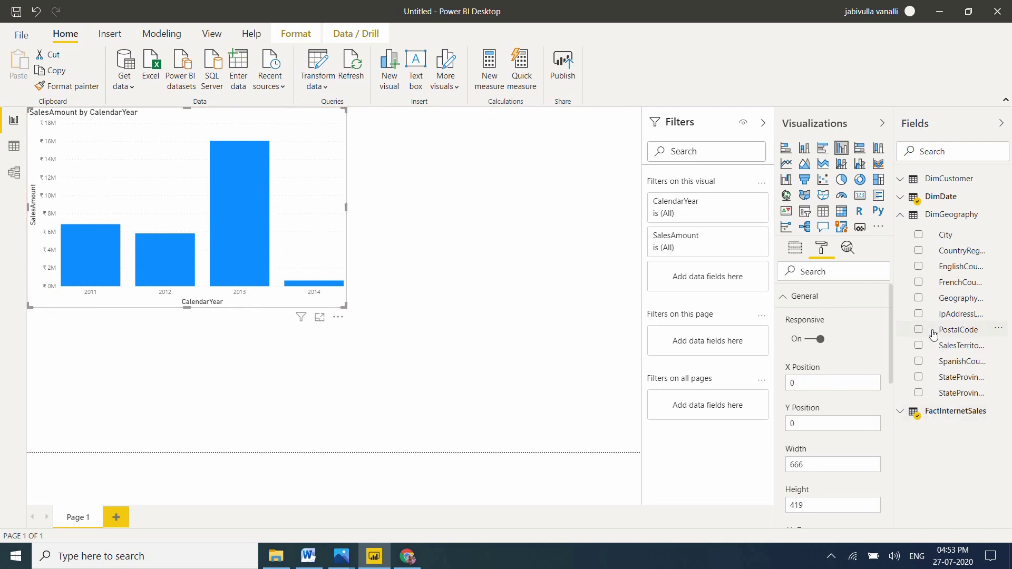
Enter "It's my new Visual" as the chart's alt text and collapse the General settings
scroll(889, 325, "down", 3)
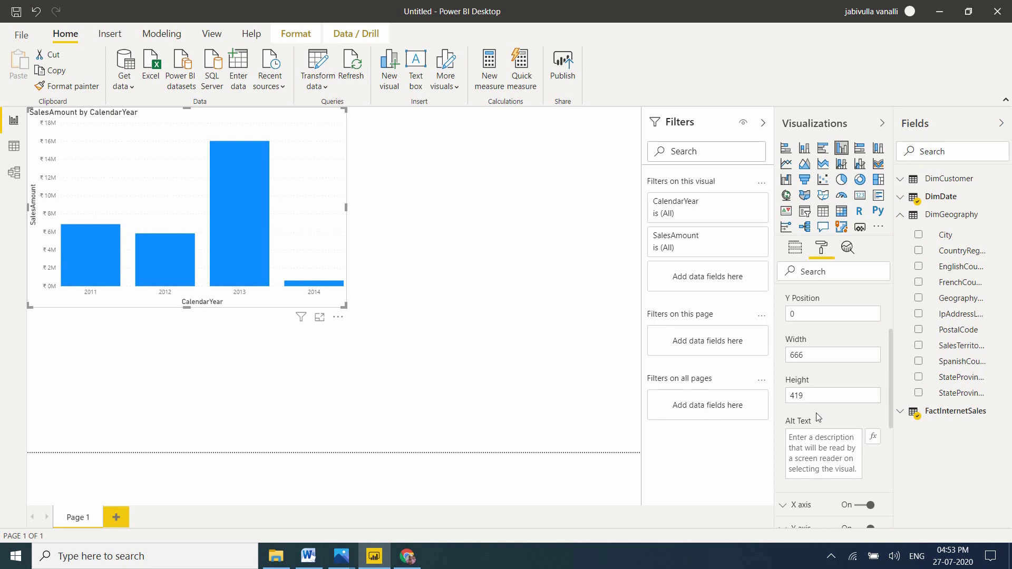
left_click(821, 452)
type("It")
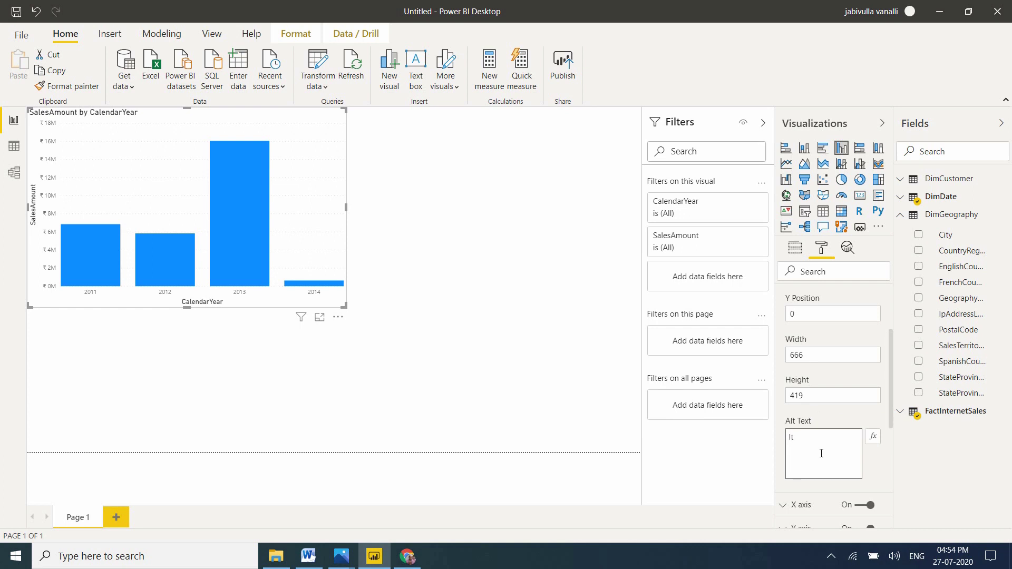
type("'s my new Visual")
left_click_drag(891, 374, 889, 307)
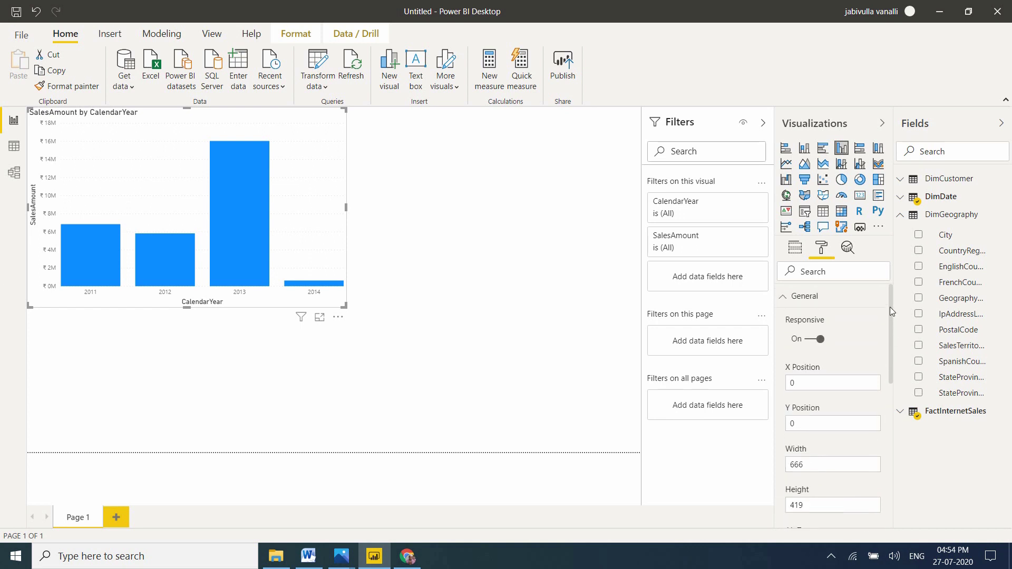
left_click(784, 299)
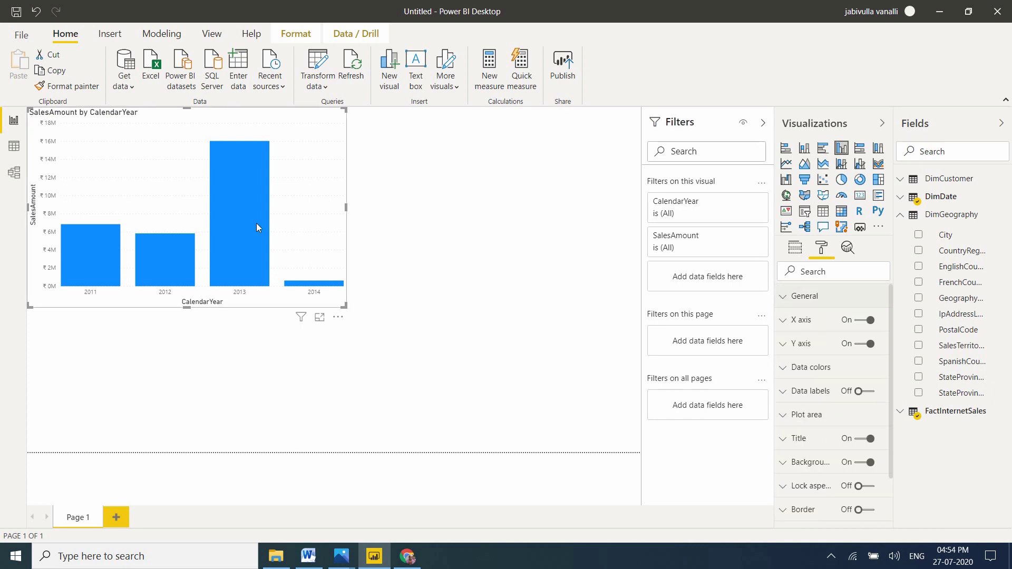
Turn the chart's X axis off and back on
mouse_move(257, 225)
left_click(859, 322)
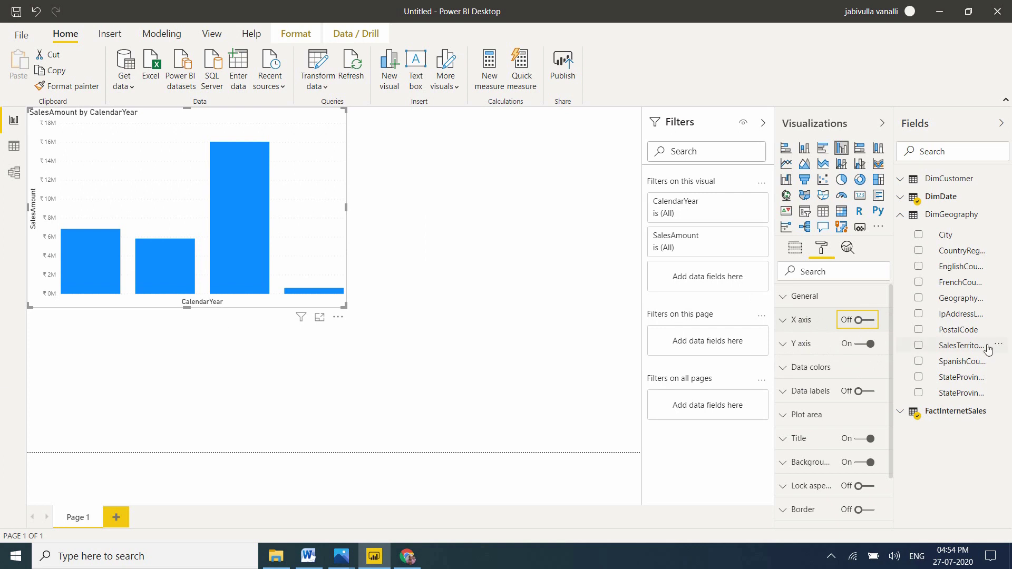
left_click(869, 323)
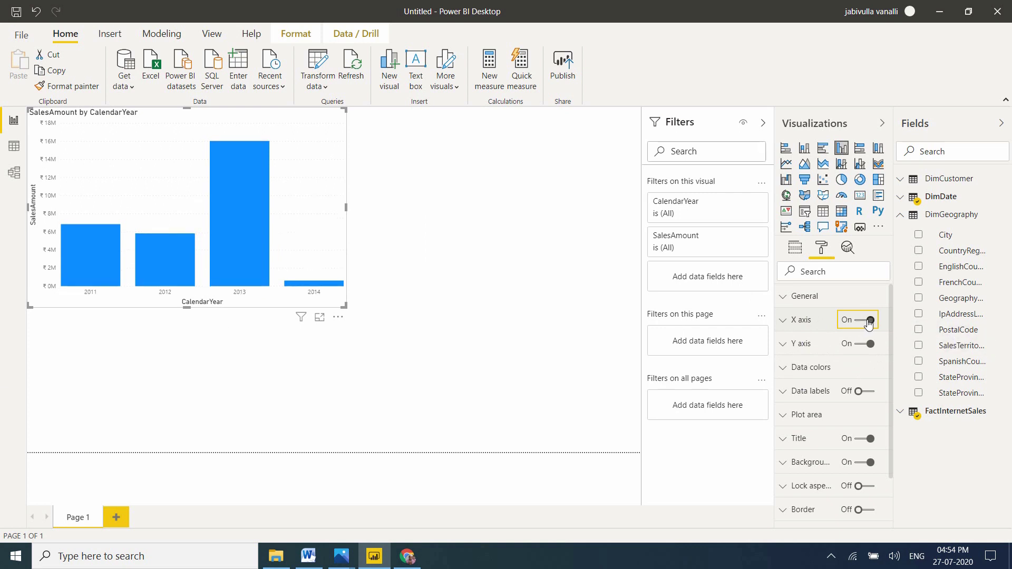
Try the Log scale type on the chart's X axis and set it back to Linear
left_click(784, 322)
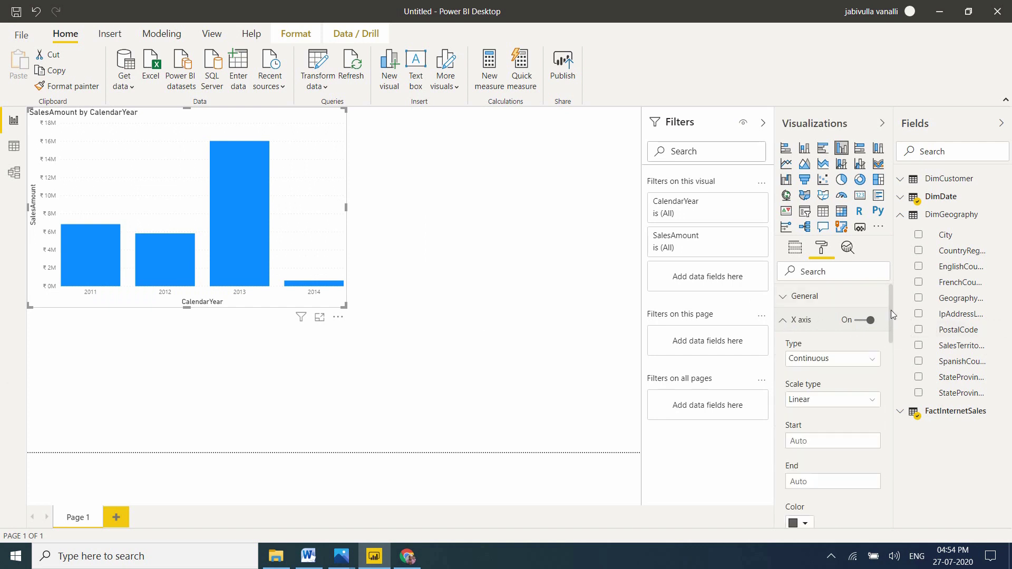
left_click_drag(891, 310, 891, 327)
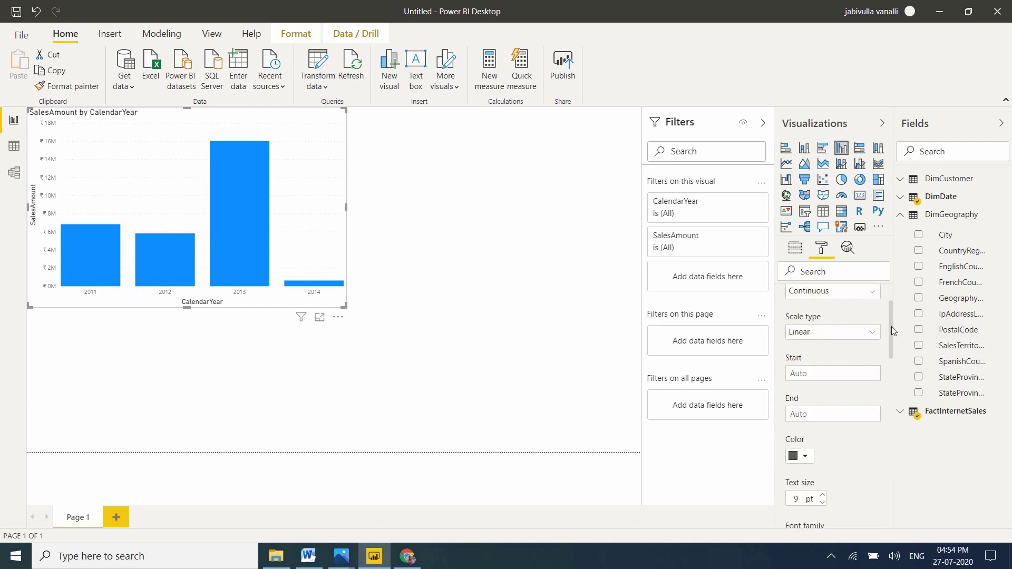
left_click(826, 340)
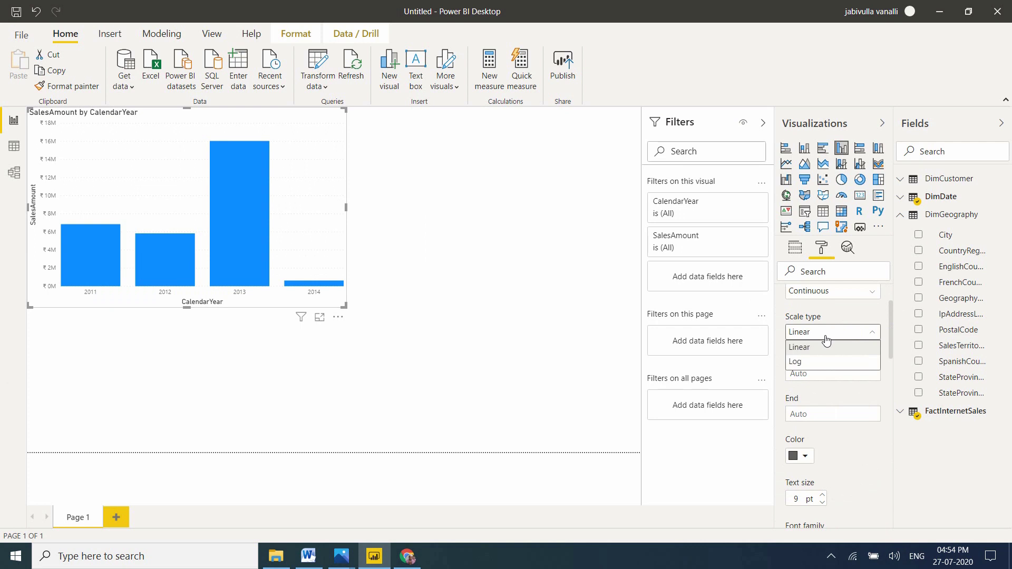
left_click(806, 365)
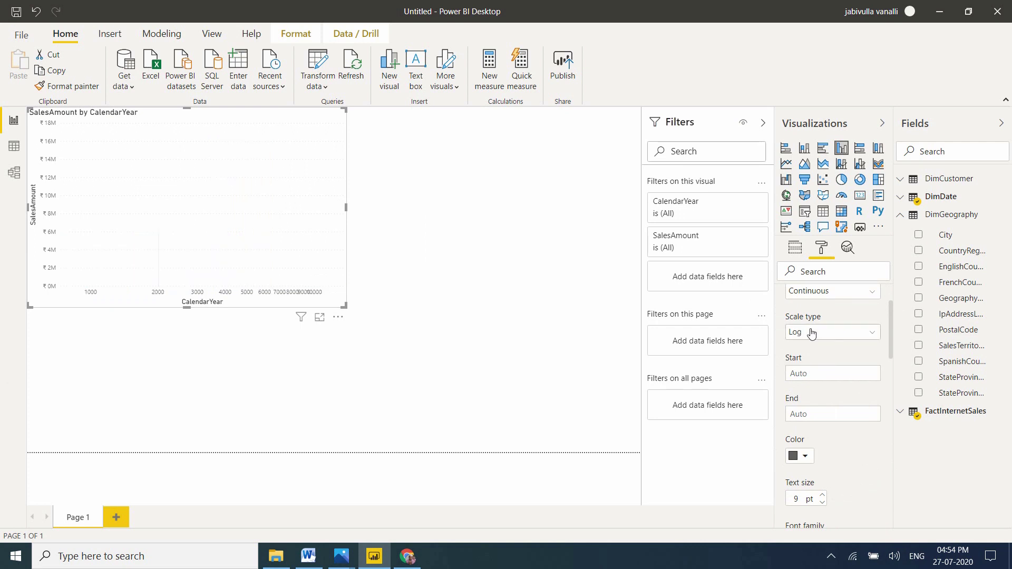
left_click(812, 333)
left_click(813, 348)
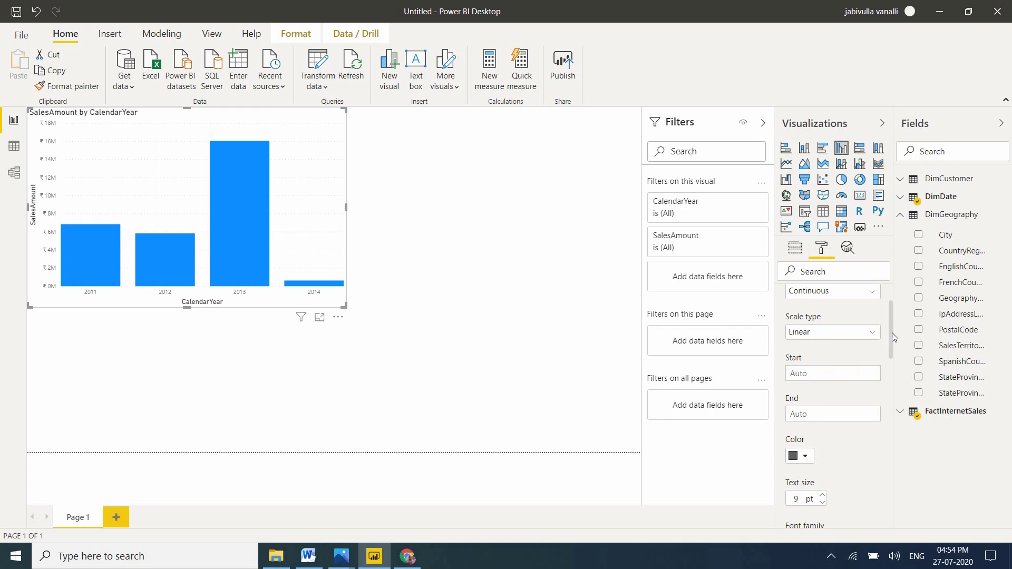
Set the X axis range to start at 100 and end at 2000
scroll(892, 338, "down", 1)
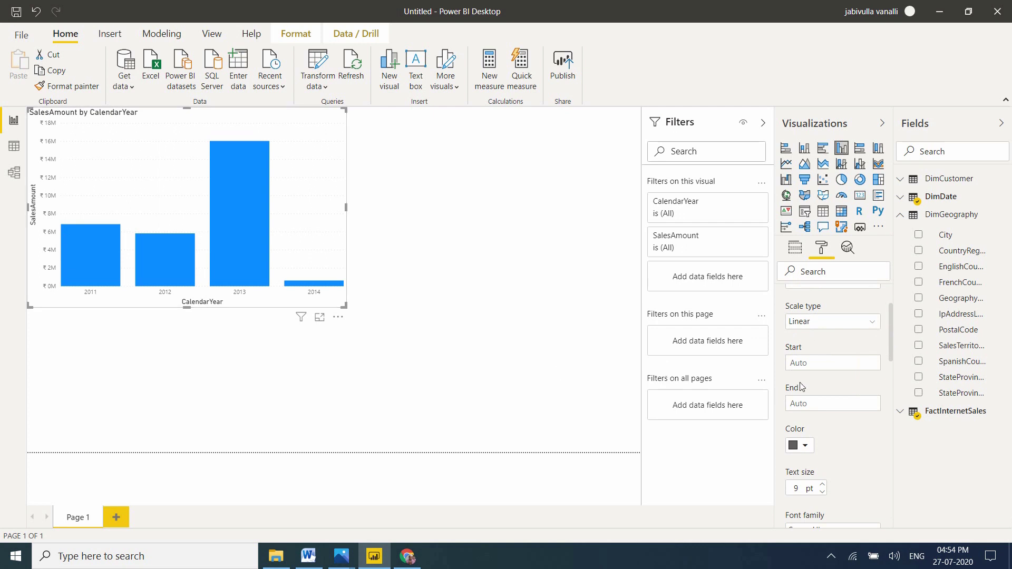
left_click(824, 361)
type("100")
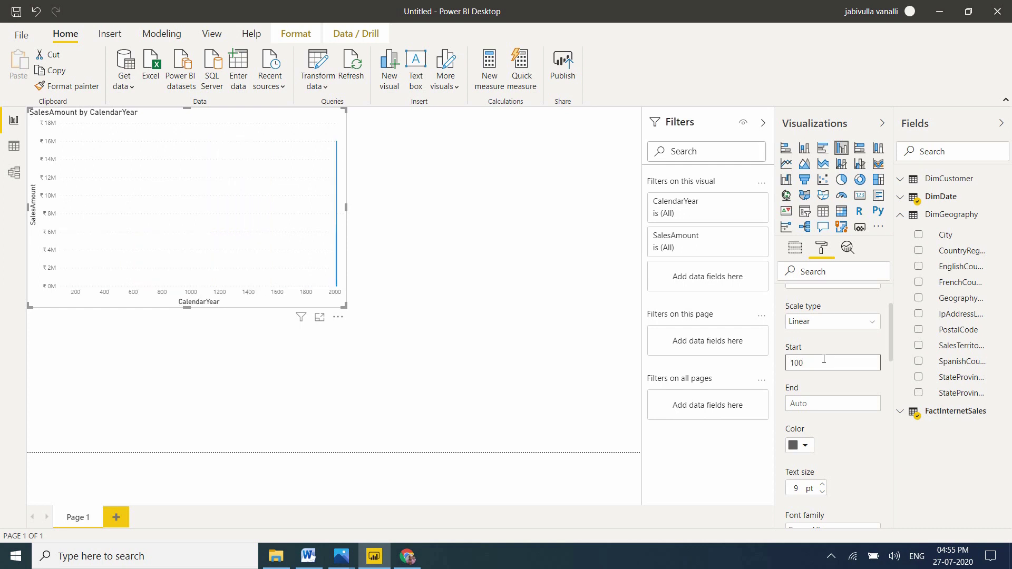
left_click(813, 402)
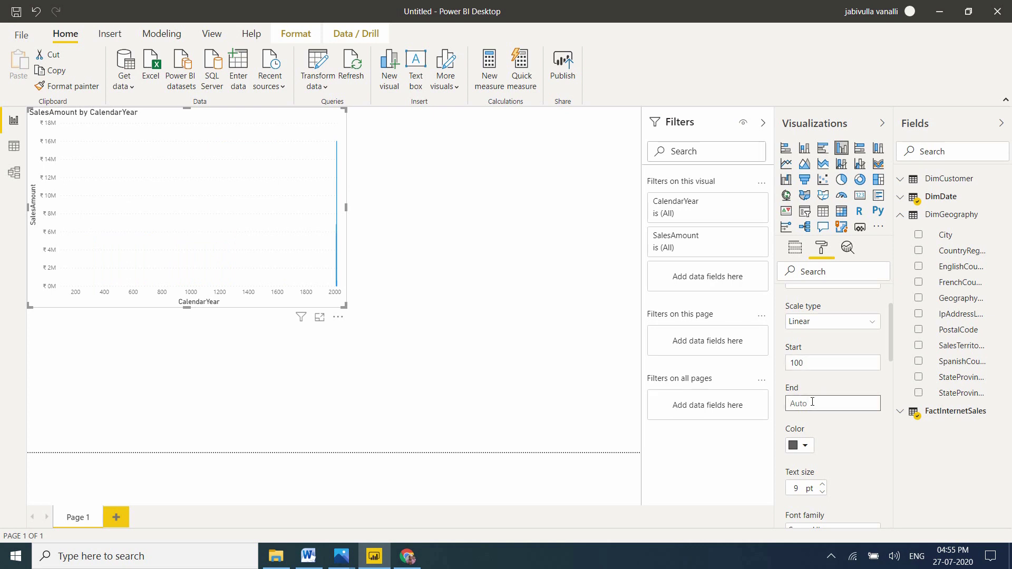
type("200")
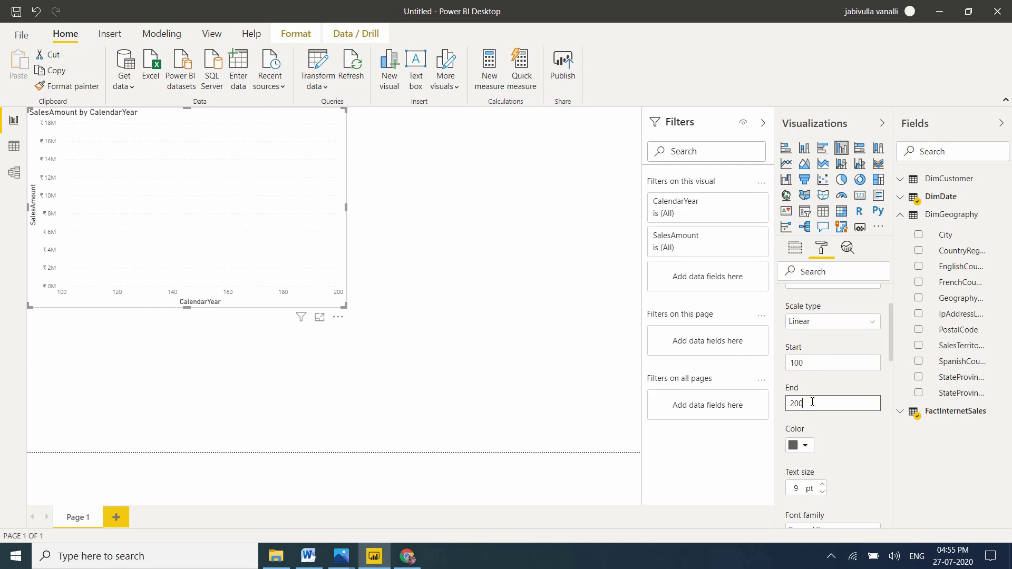
type("0")
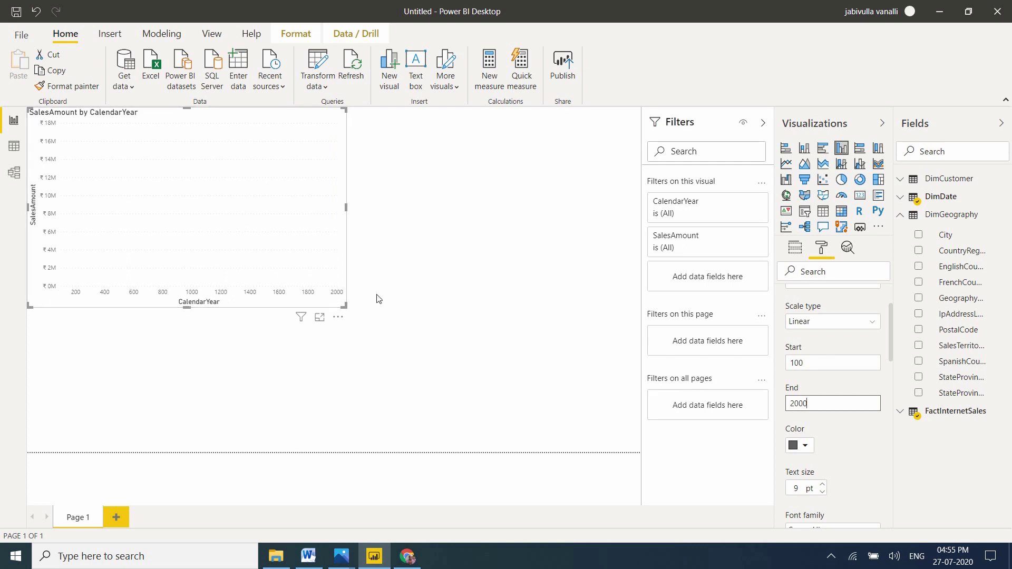
Clear the X axis Start and End values so both return to Auto
left_click(820, 363)
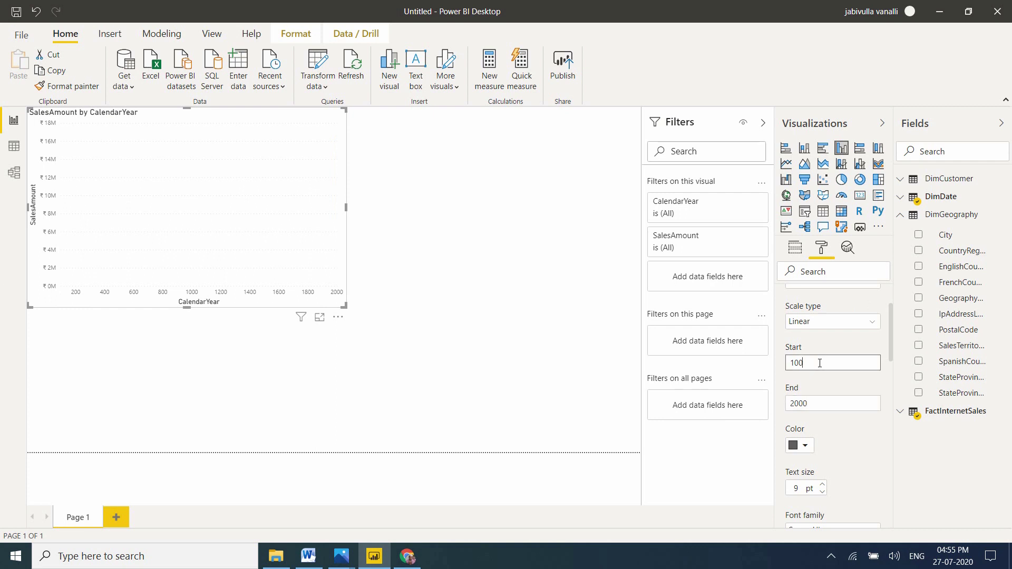
key("BackSpace")
key("BackSpace")
key("BackSpace")
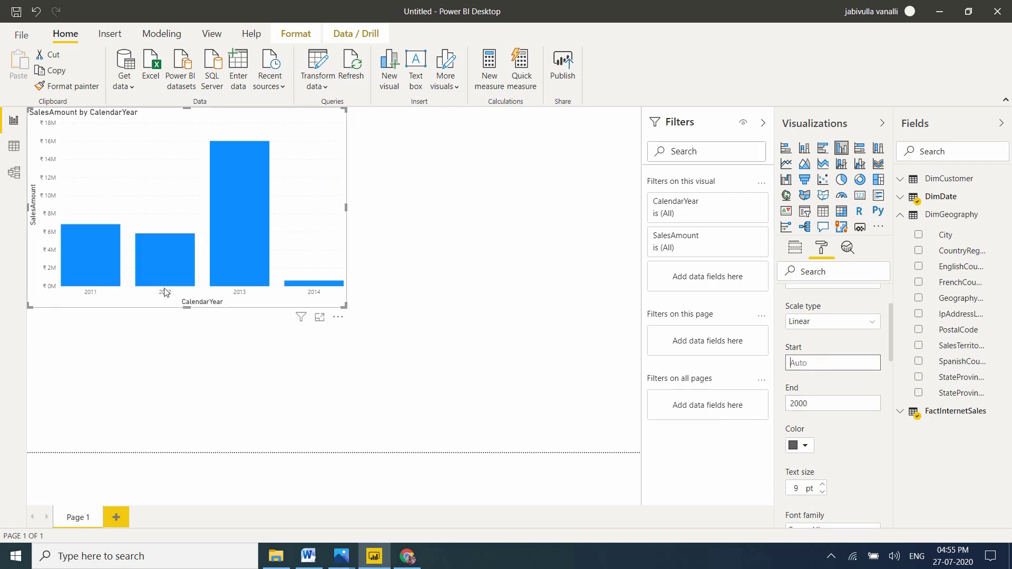
left_click(819, 405)
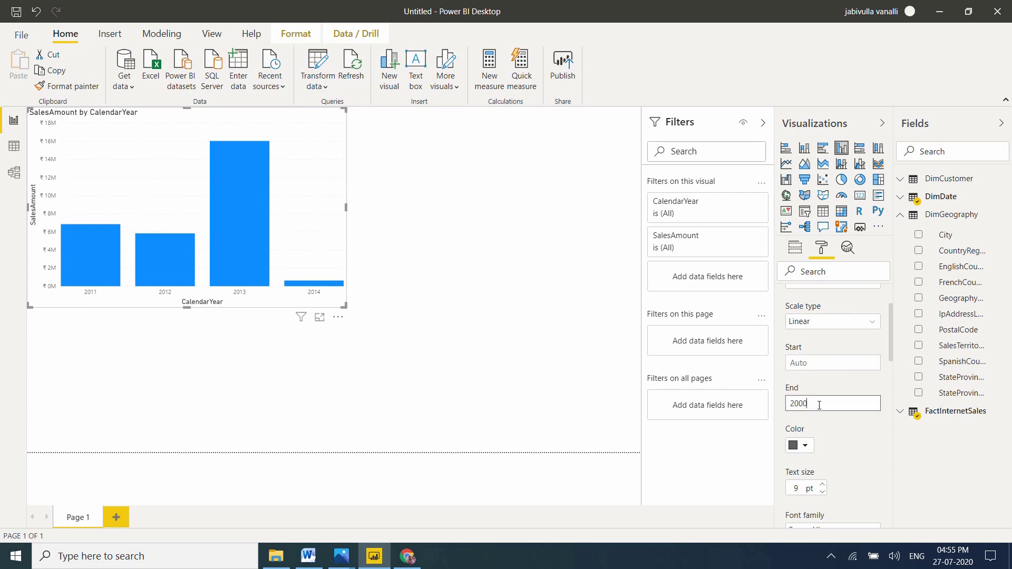
key("BackSpace")
key("BackSpace")
key("BackSpace")
key("BackSpace")
Set the X axis label color to light purple and the text size to 10 pt
left_click(804, 446)
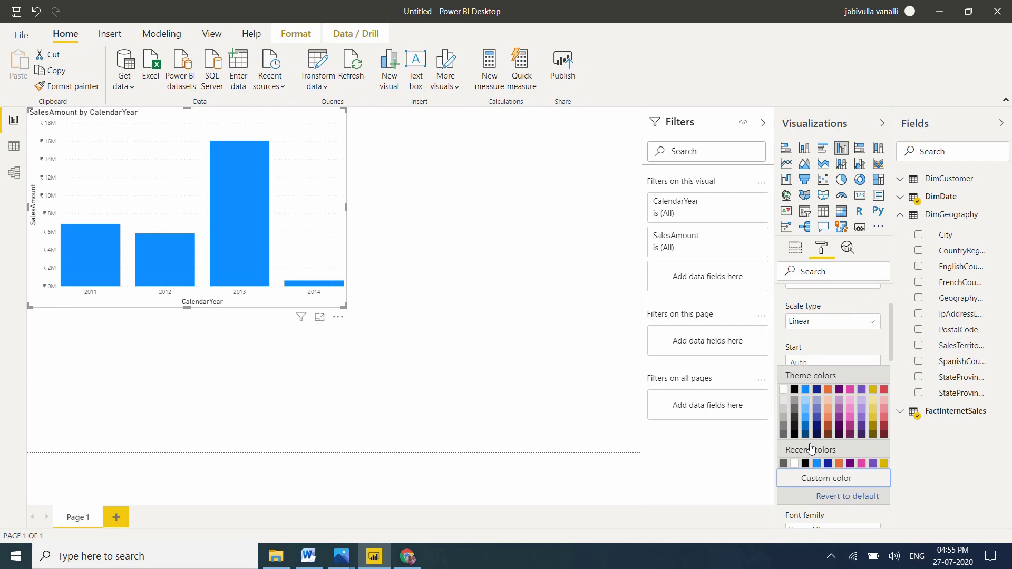
left_click(861, 416)
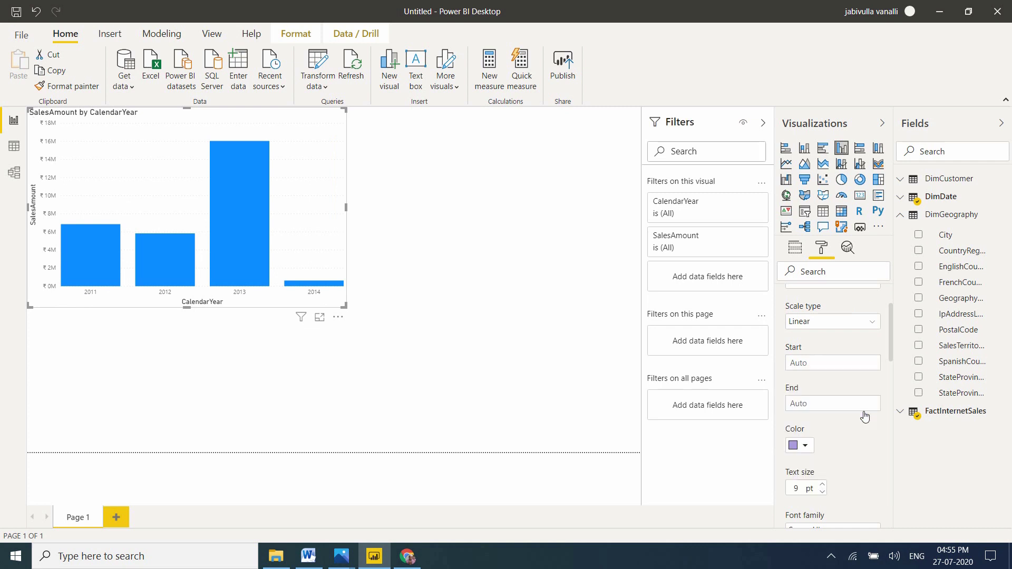
left_click(823, 482)
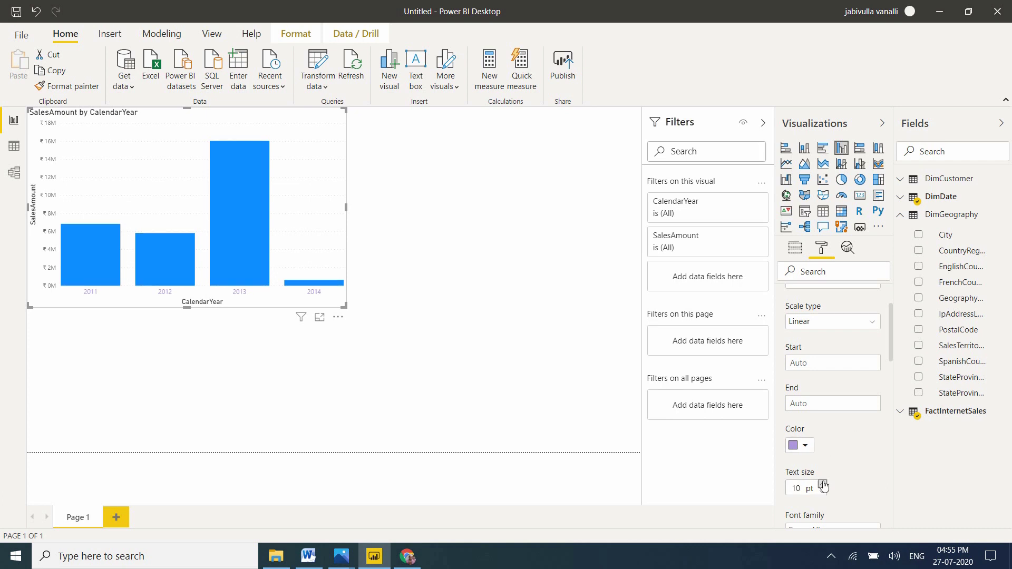
Set the X axis label text size to 11 pt and collapse the X axis settings
left_click(823, 483)
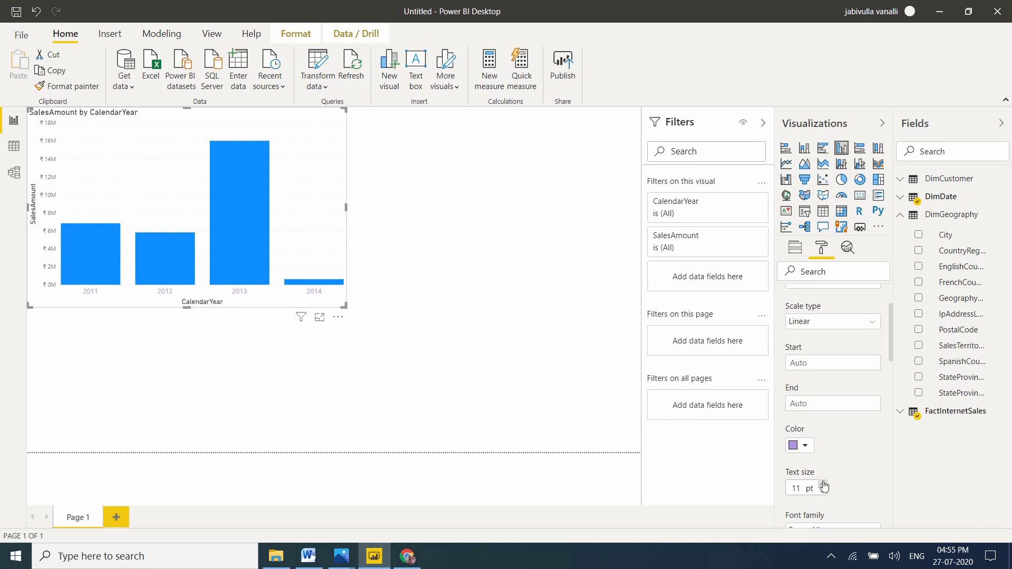
left_click_drag(890, 330, 888, 309)
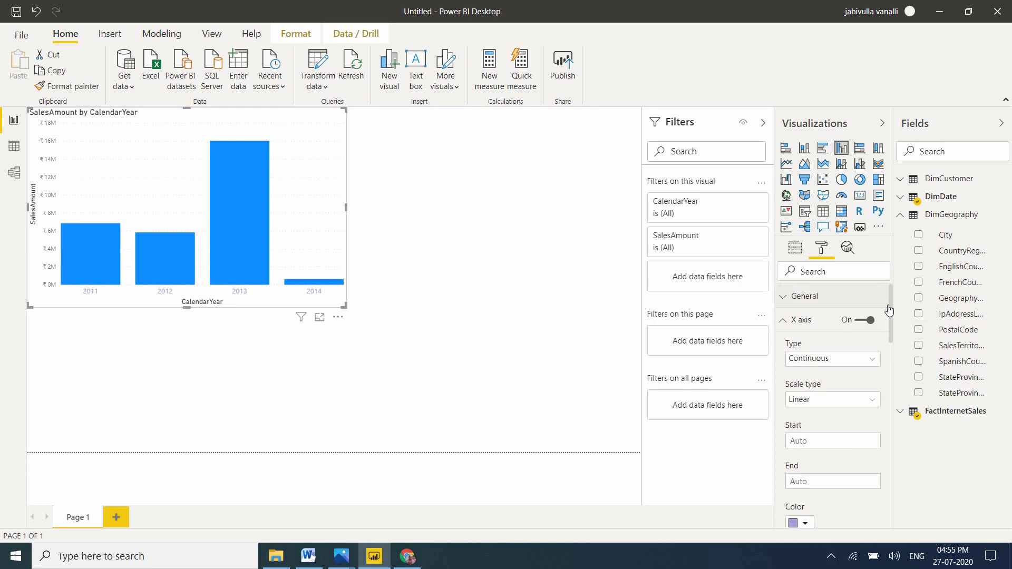
left_click(783, 322)
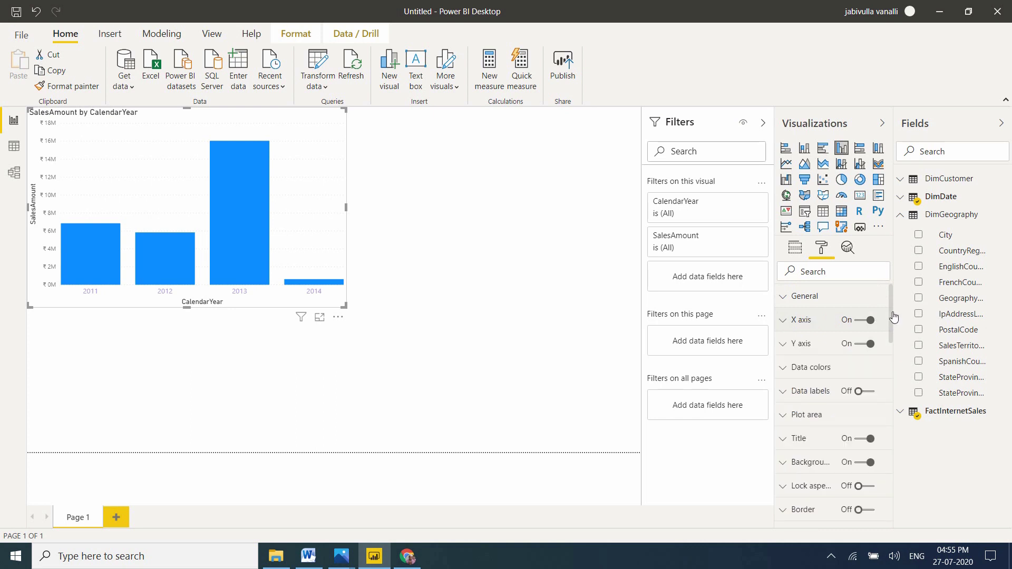
Set the Y axis label text size to 10 pt, look over the font family choices, and collapse the Y axis settings
left_click(783, 346)
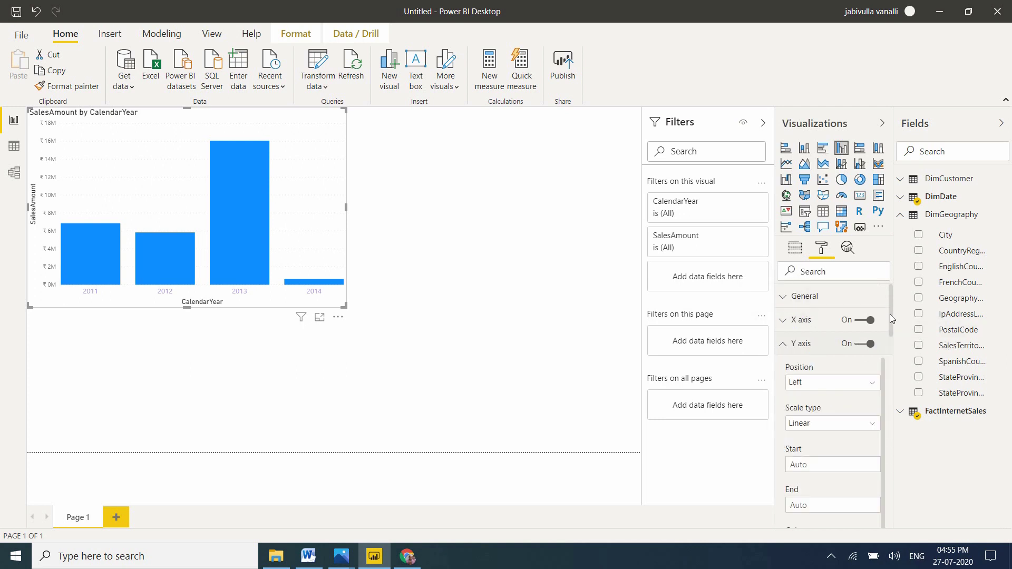
left_click_drag(890, 314, 891, 337)
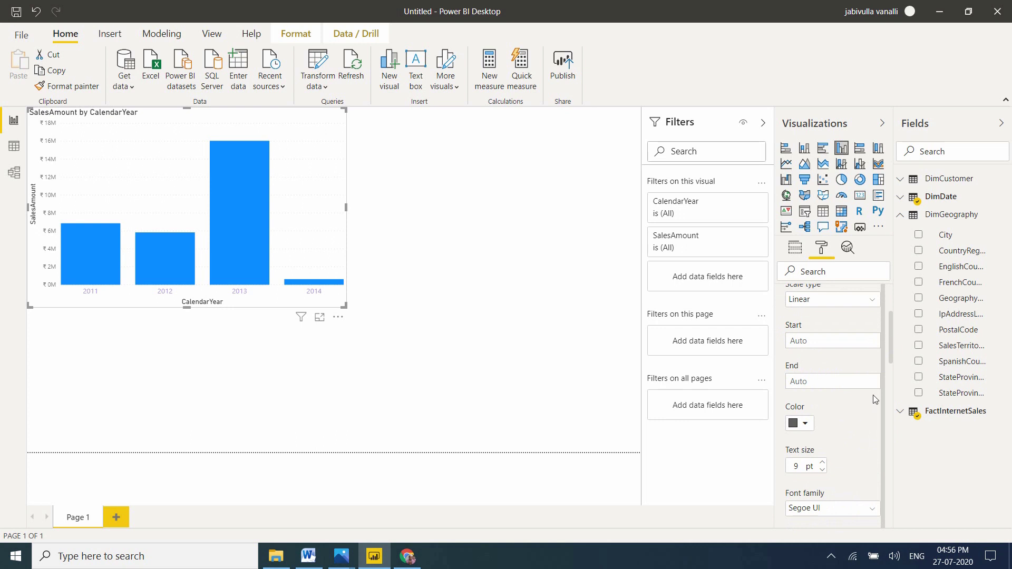
scroll(883, 388, "down", 1)
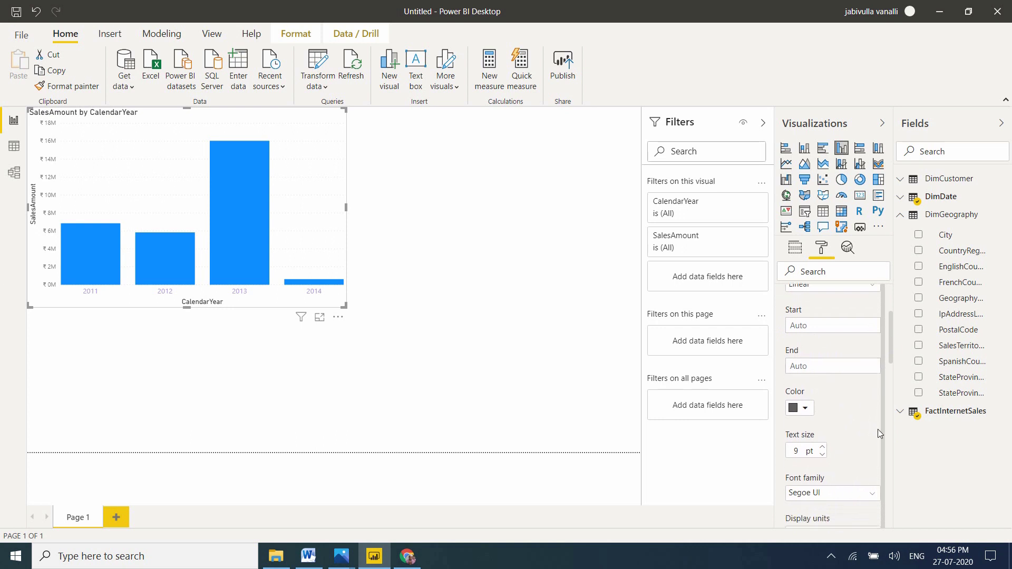
left_click(822, 447)
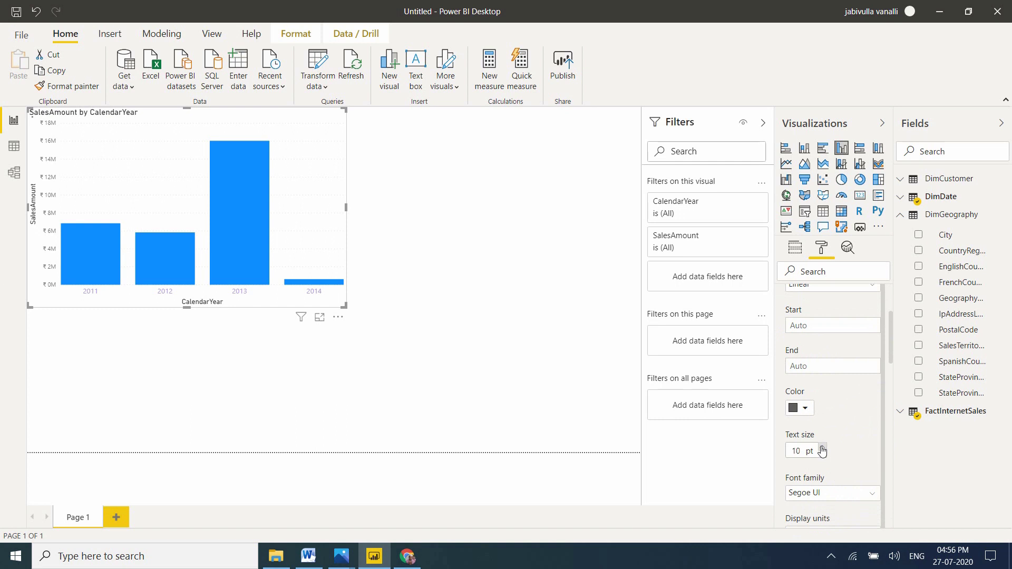
left_click(833, 495)
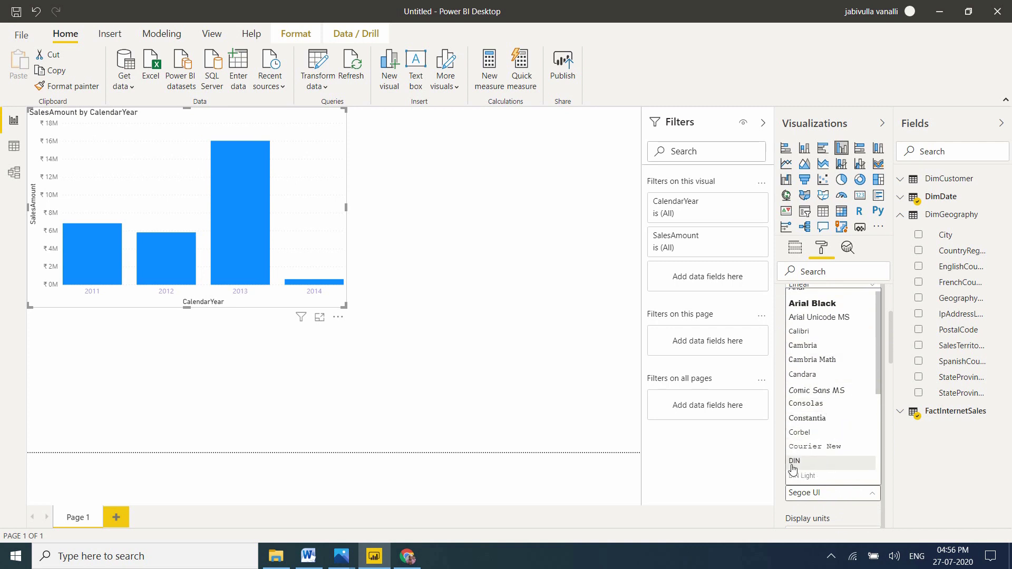
left_click(911, 457)
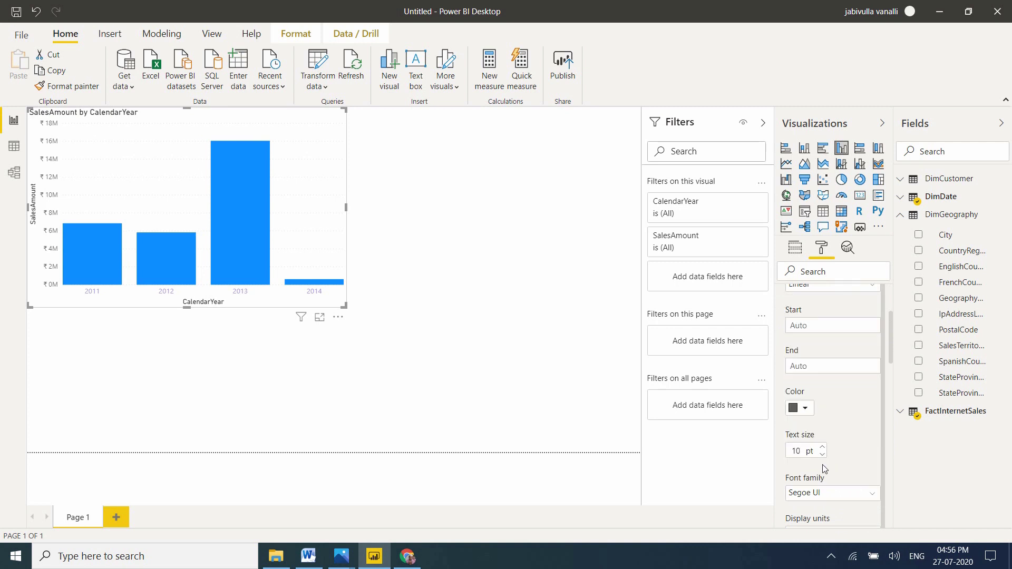
scroll(881, 368, "up", 1)
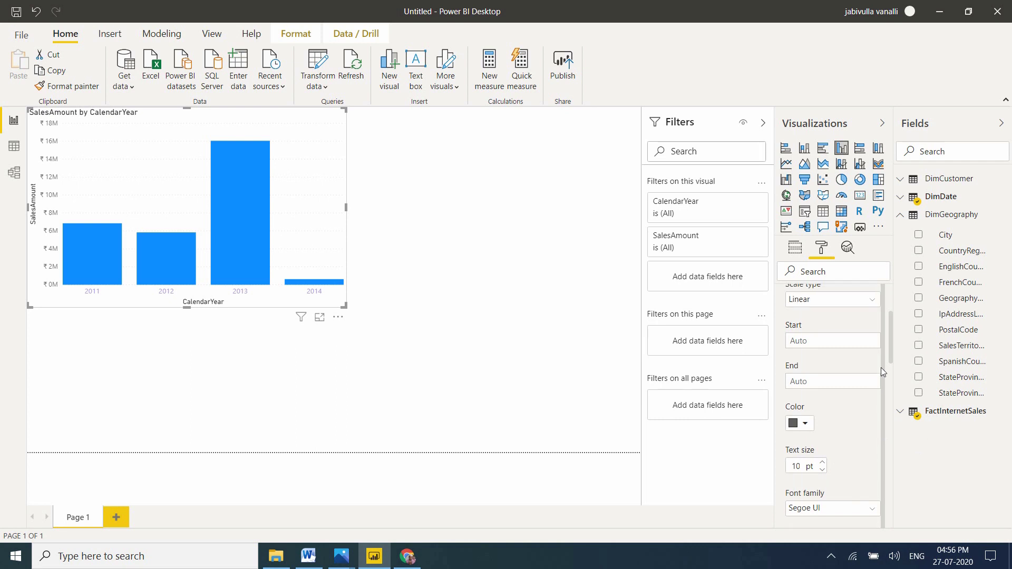
scroll(880, 368, "down", 1)
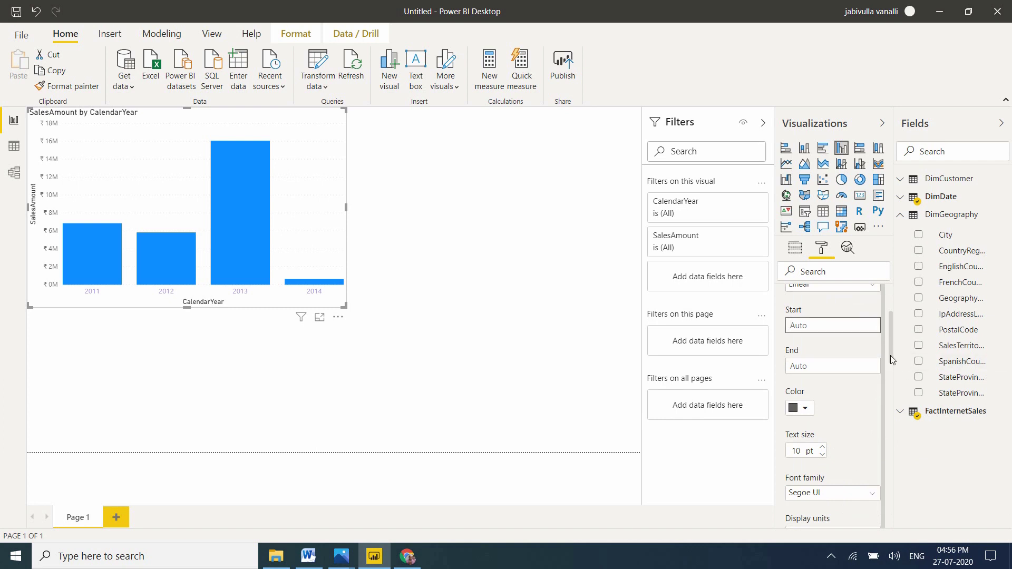
left_click_drag(890, 355, 890, 319)
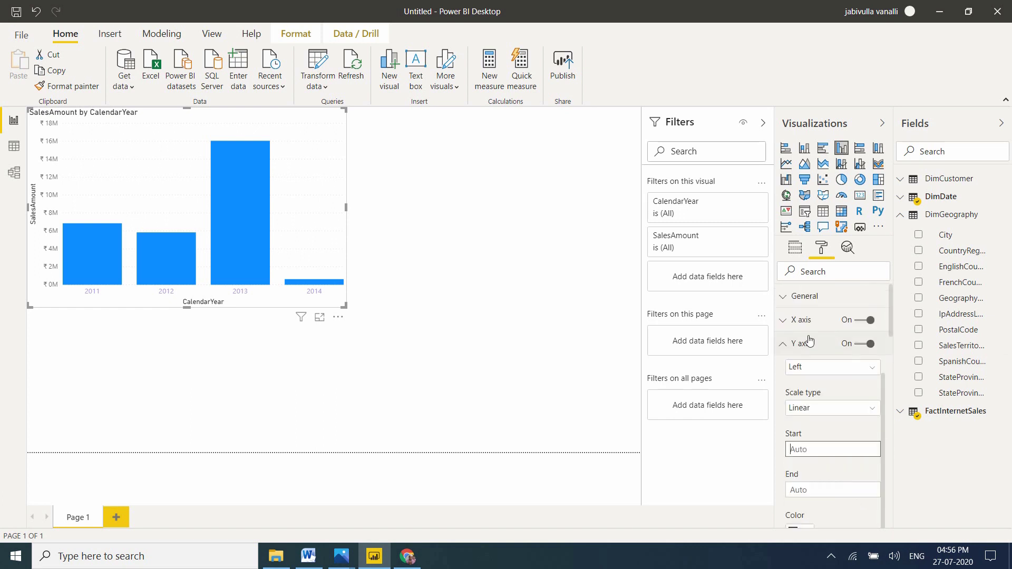
left_click(789, 345)
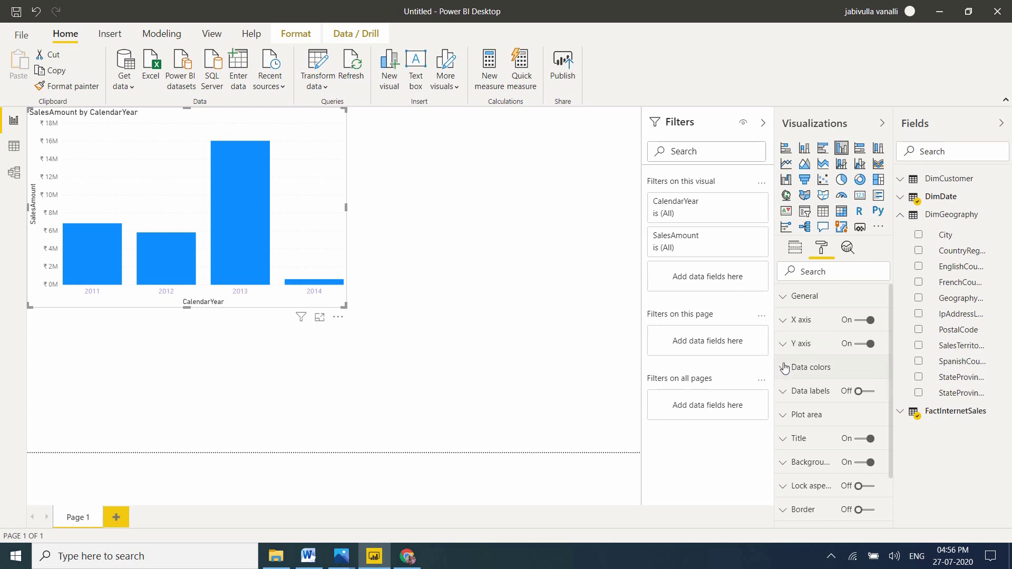
Try a purple shade as the default data color of the chart's columns
left_click(784, 368)
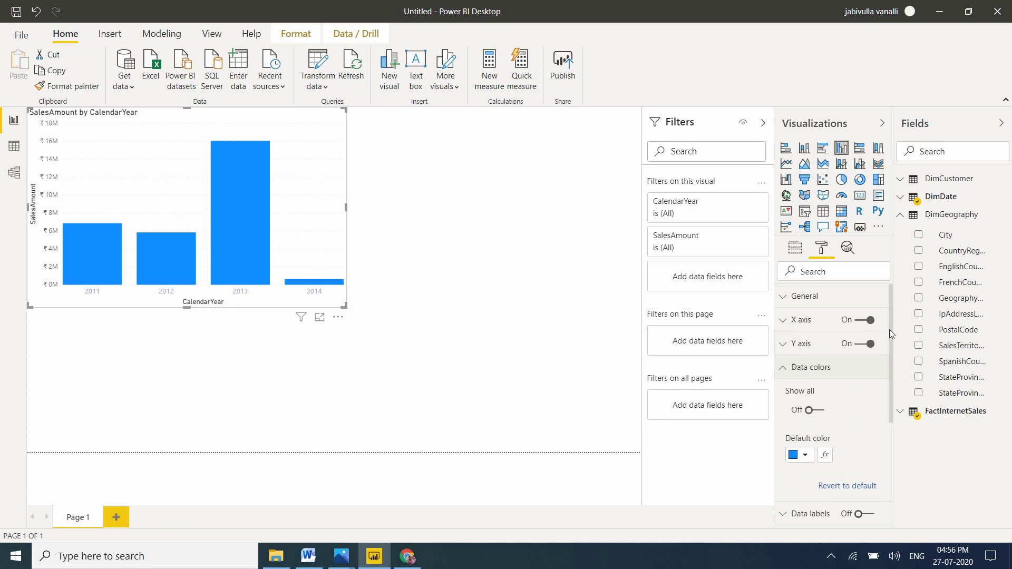
scroll(890, 331, "down", 1)
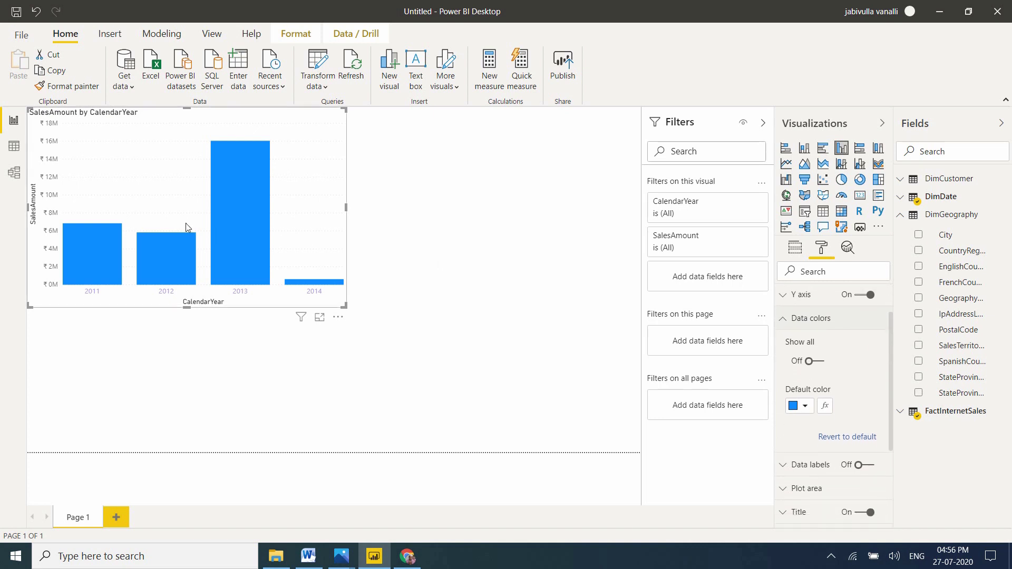
left_click(806, 409)
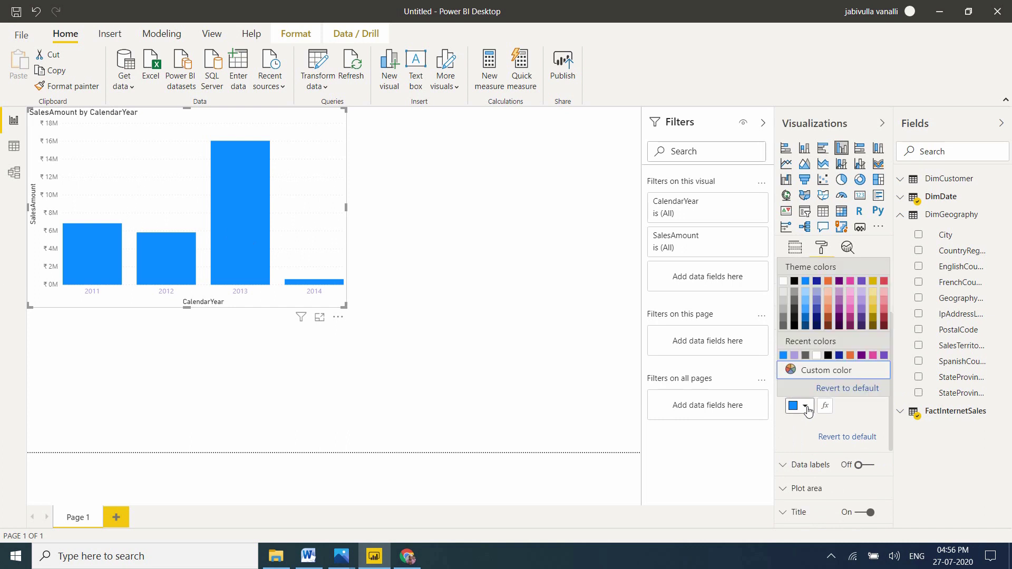
left_click(861, 315)
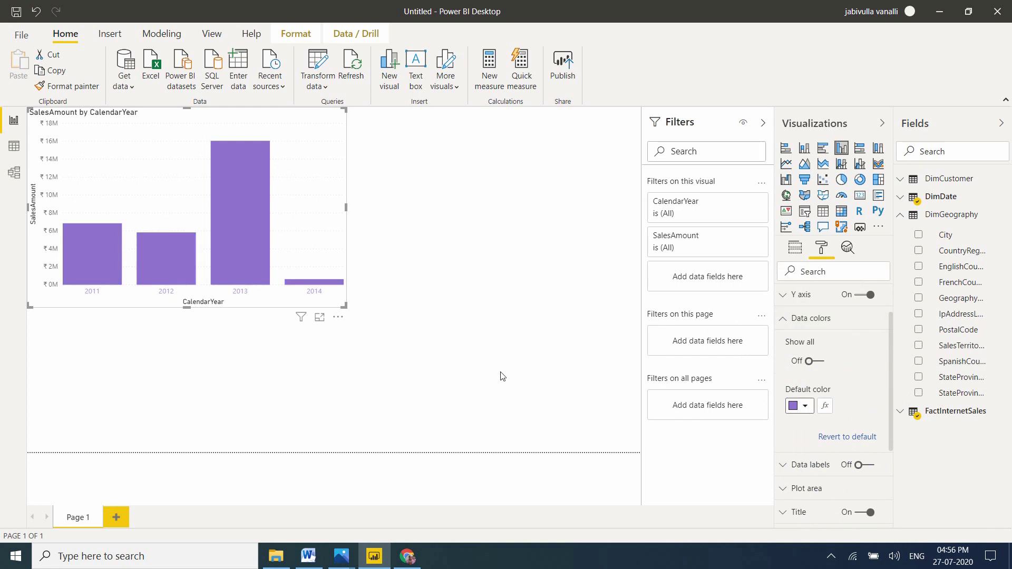
Try dark blue #12239E from the recent colors as the columns' default data color
left_click(805, 407)
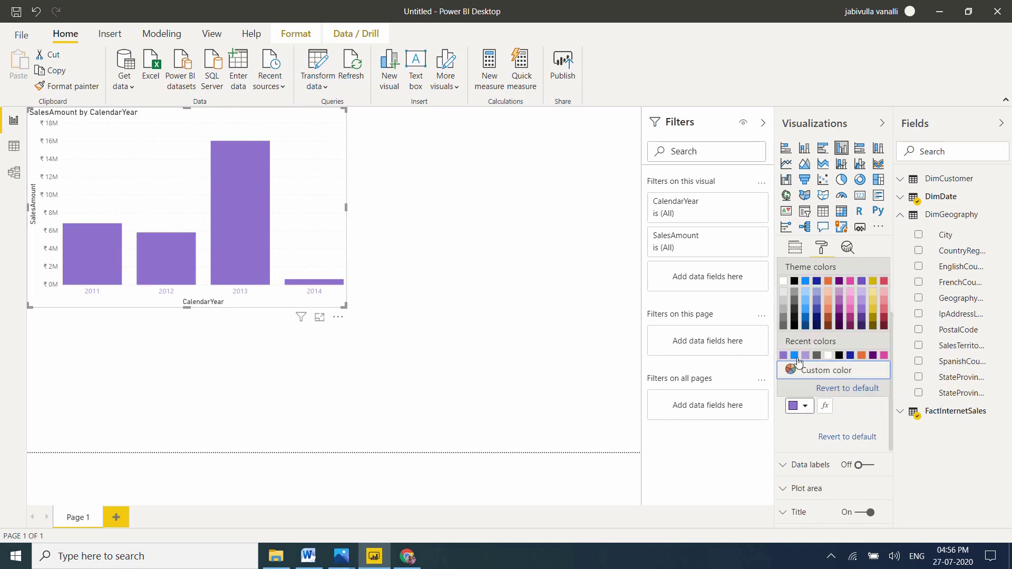
left_click(851, 356)
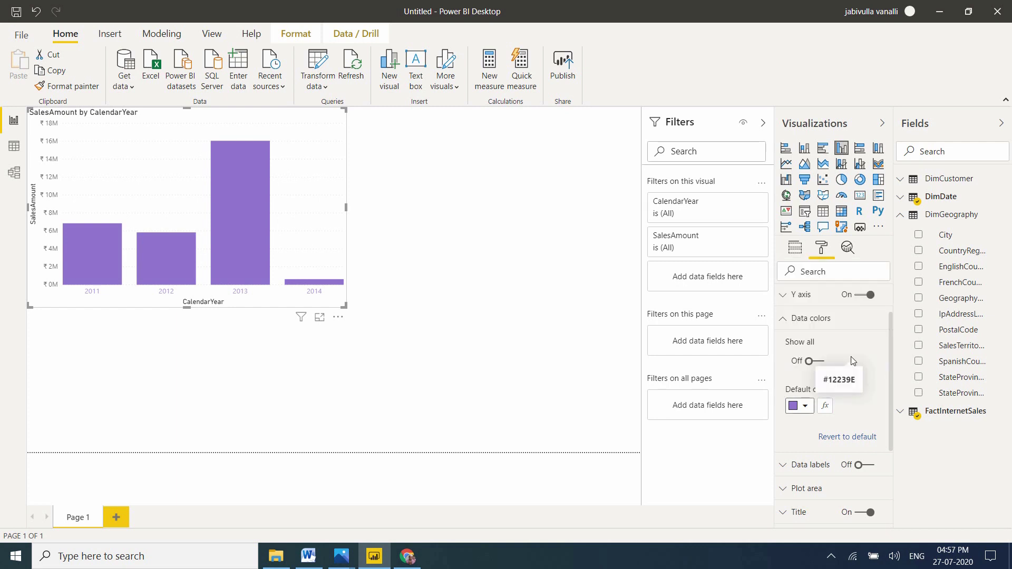
left_click(806, 408)
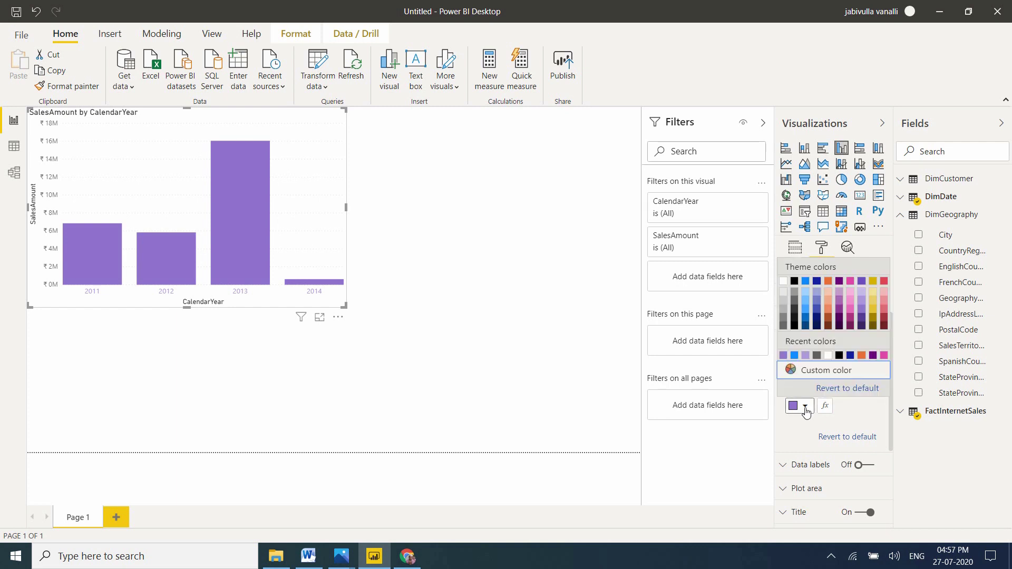
left_click(851, 356)
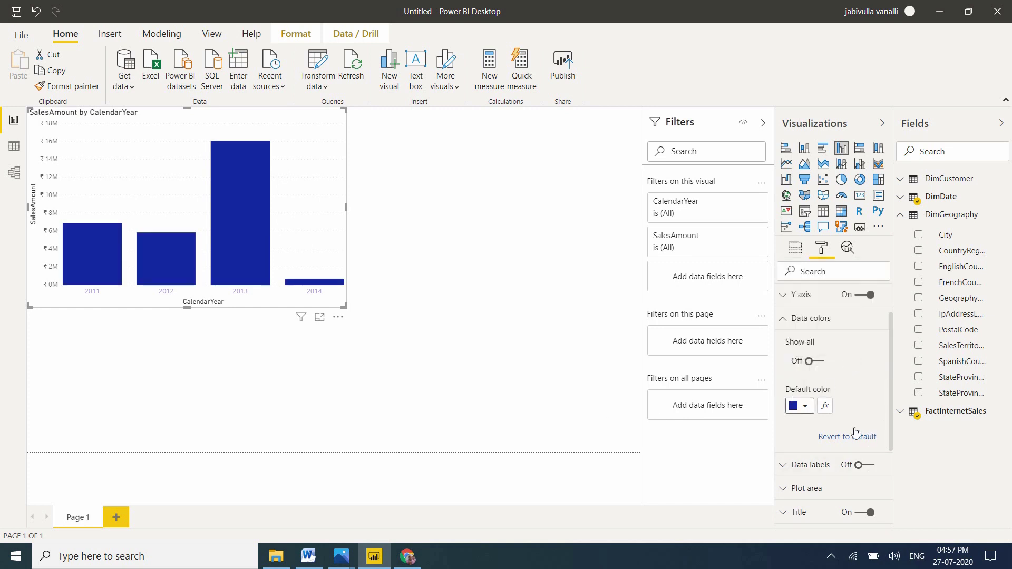
Revert the data colors to default and collapse their settings
left_click(828, 438)
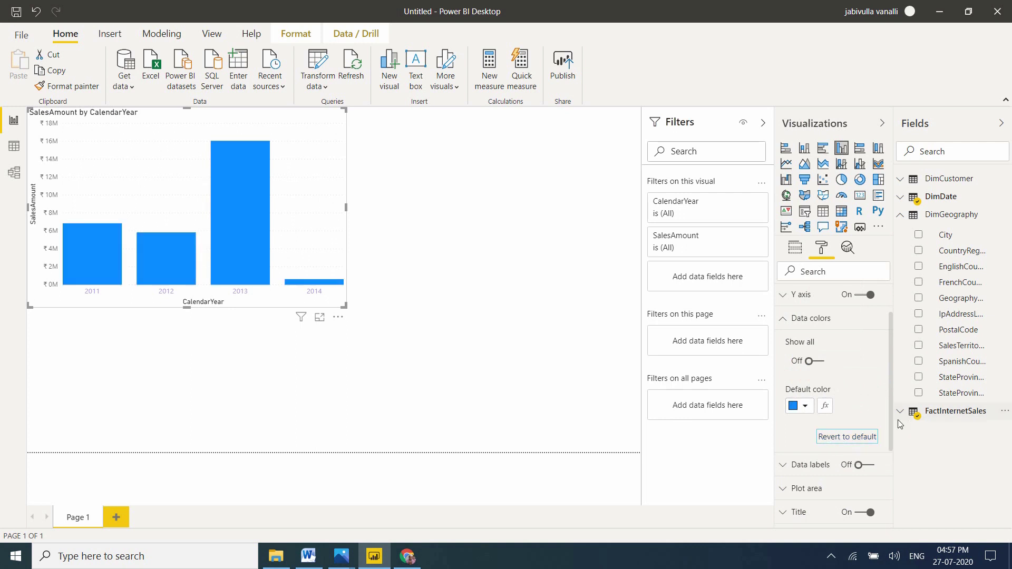
scroll(890, 425, "up", 1)
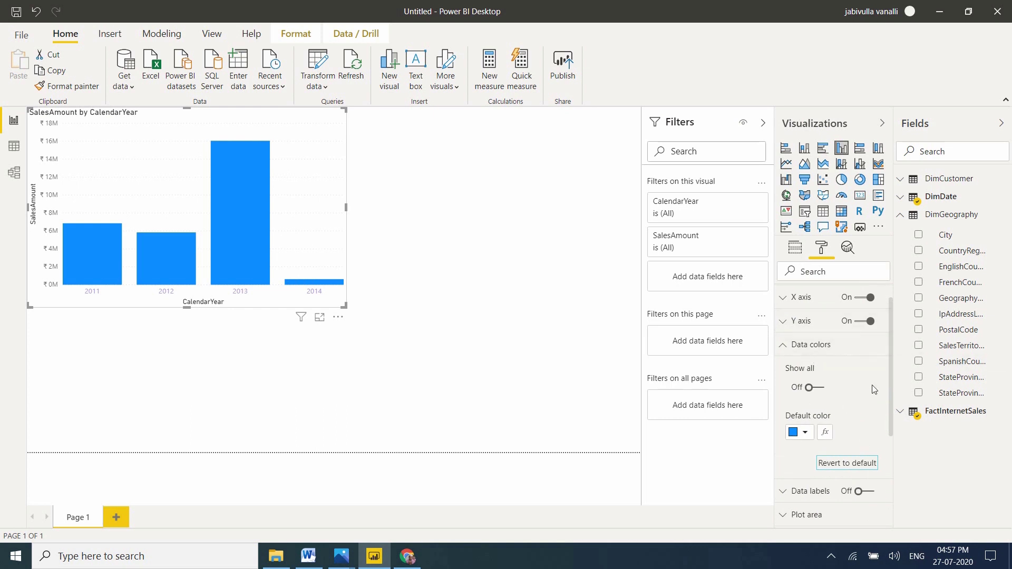
left_click(784, 348)
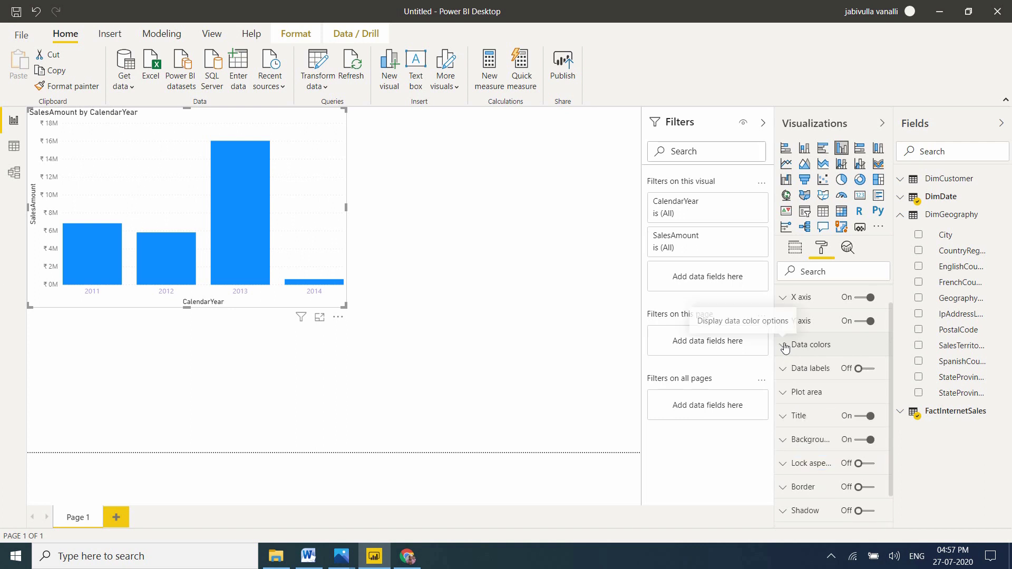
Turn on the chart's data labels and look over the plot area options
left_click(868, 369)
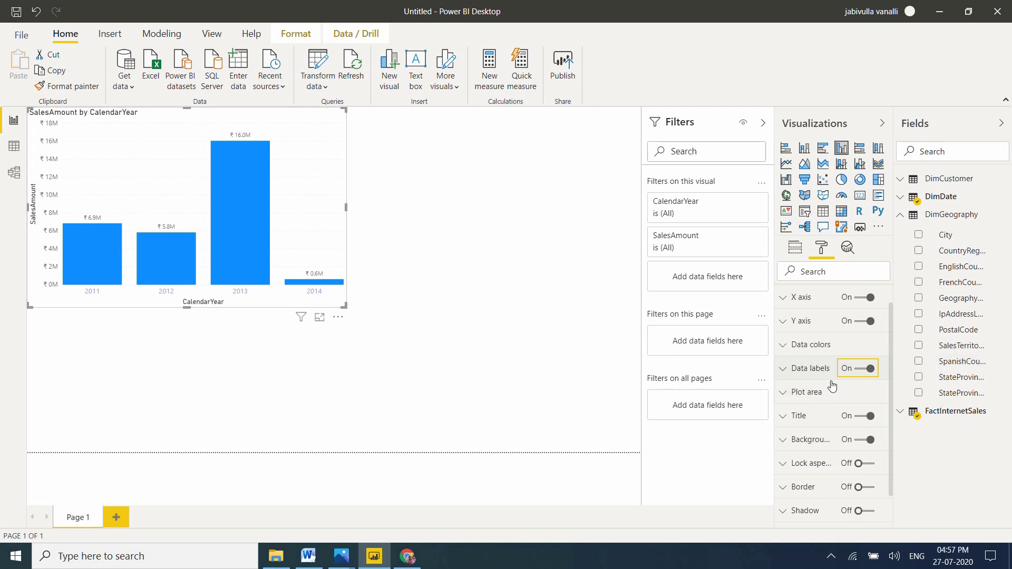
left_click(785, 393)
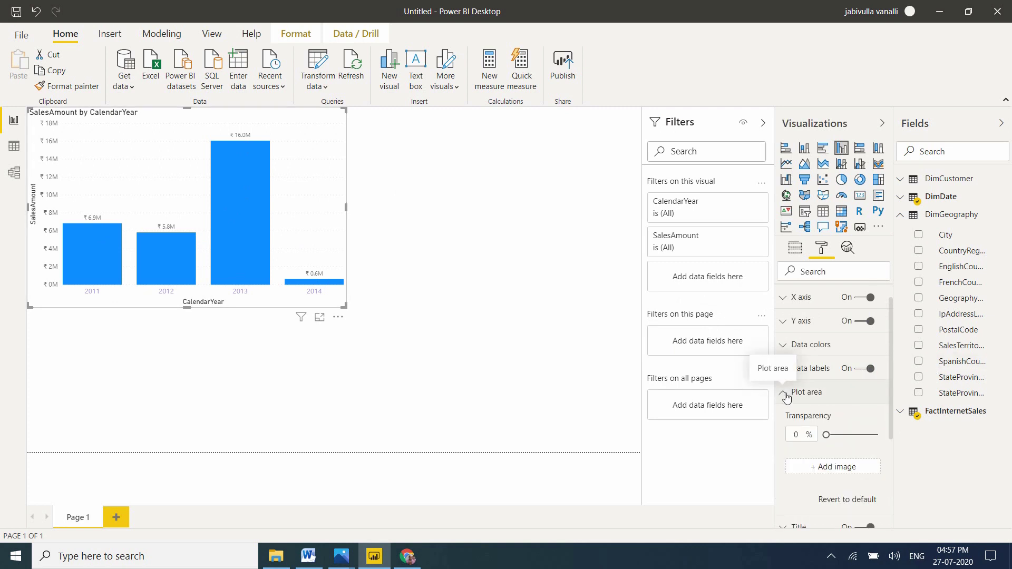
left_click_drag(889, 356, 884, 388)
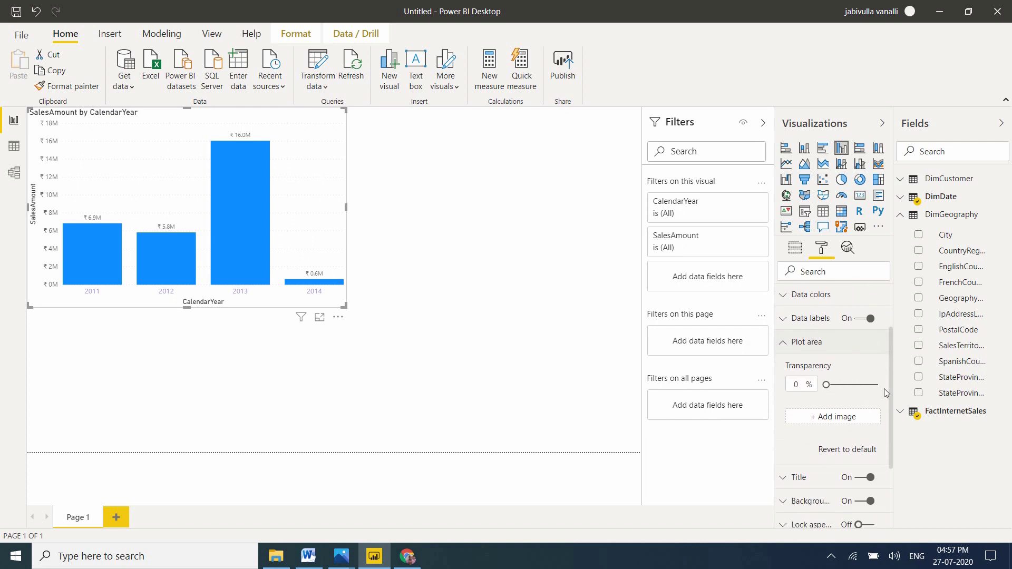
left_click(784, 343)
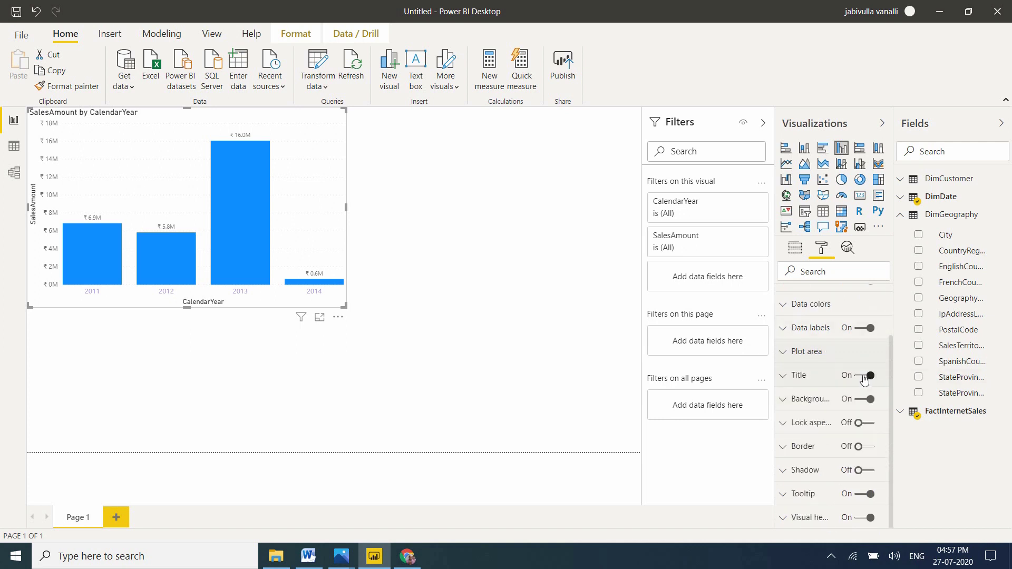
Change the chart's title text to "Year wise Sales"
left_click(783, 379)
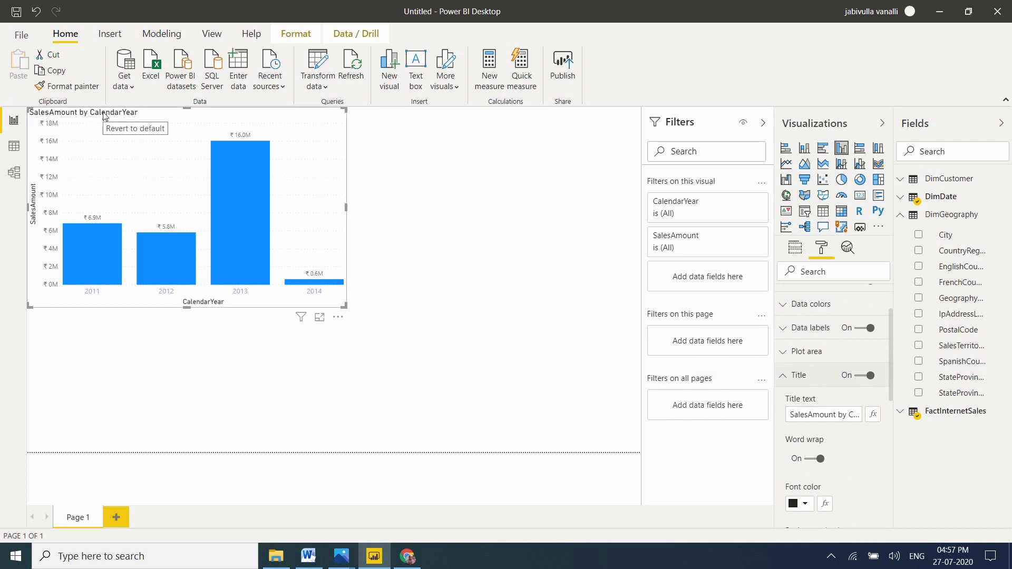
left_click(832, 415)
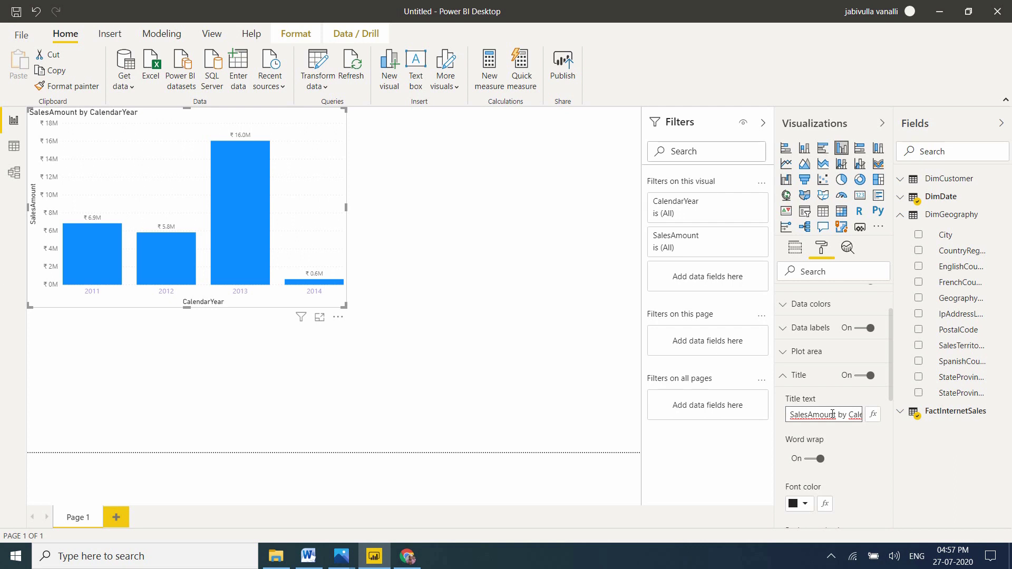
key("ctrl+a")
type("Year w")
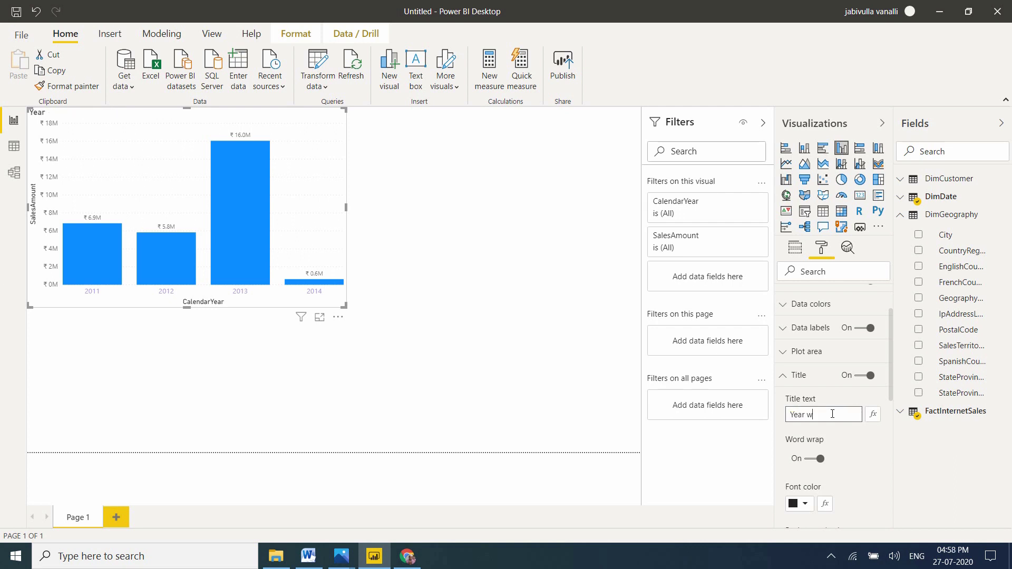
type("ise Sales")
left_click(859, 455)
Set the chart title's background color to orange from the recent colors
left_click_drag(891, 352, 891, 396)
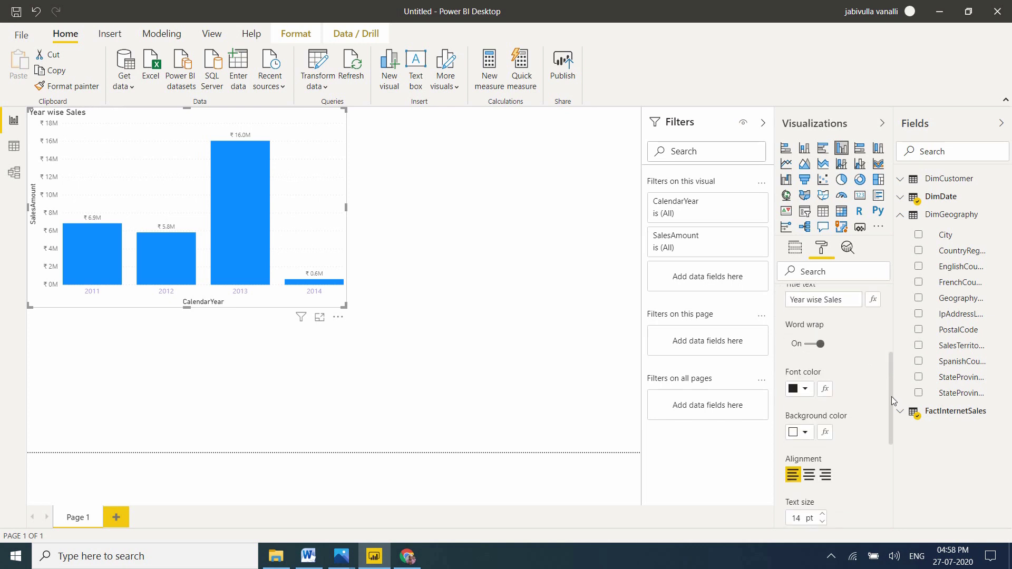
left_click(806, 390)
left_click(806, 390)
left_click(807, 432)
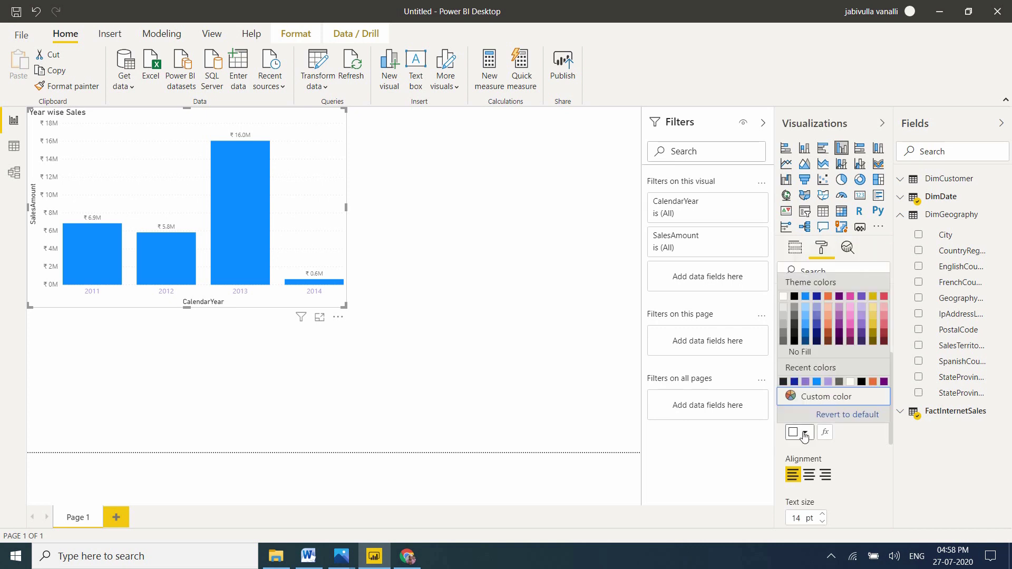
left_click(873, 382)
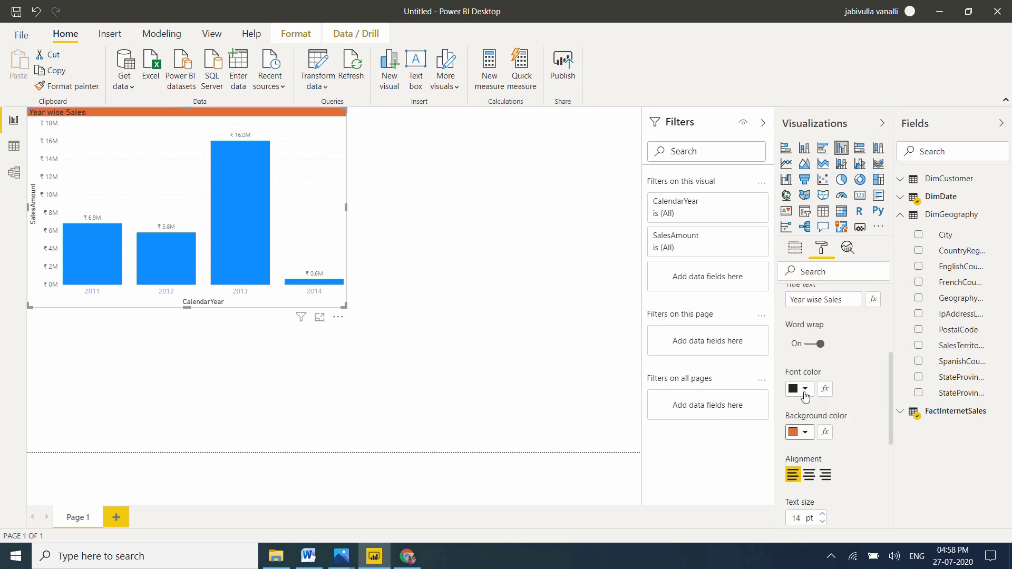
Set the chart title's font color to white from the recent colors and center the title
left_click(804, 390)
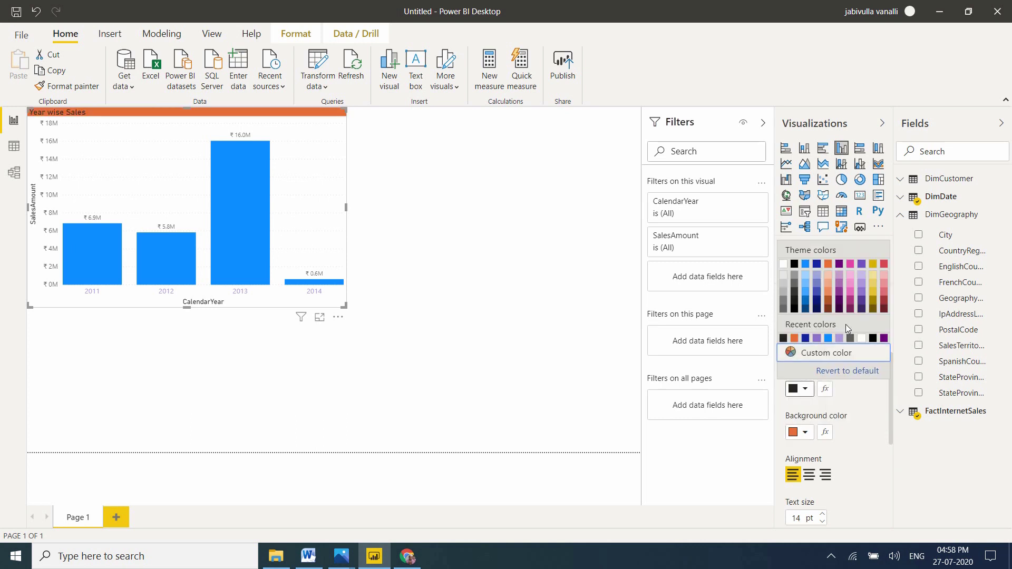
left_click(861, 338)
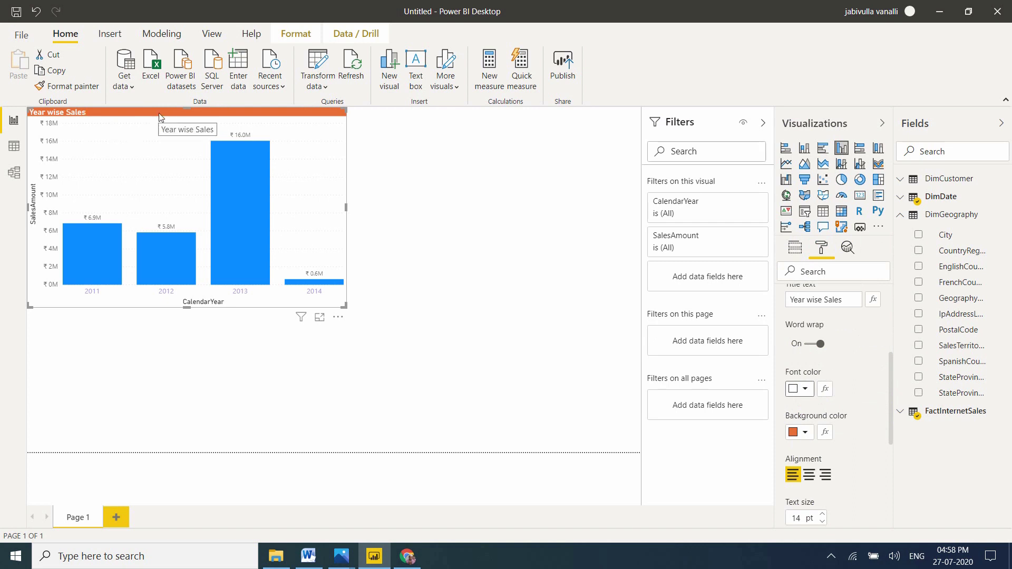
left_click(811, 475)
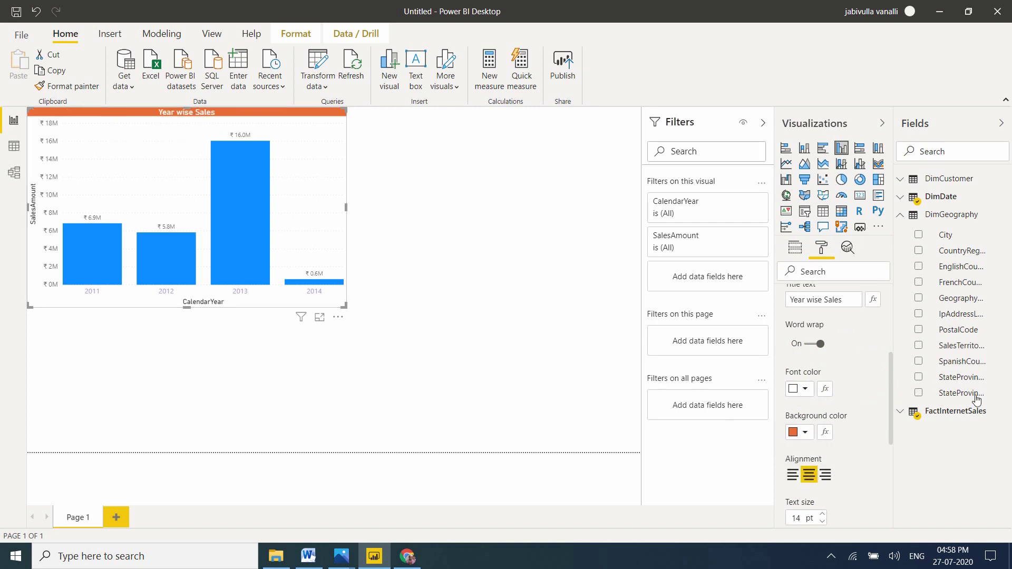
Set the chart title's text size to 17 pt and its font family to Arial Black, and collapse the title settings
left_click_drag(891, 377, 895, 407)
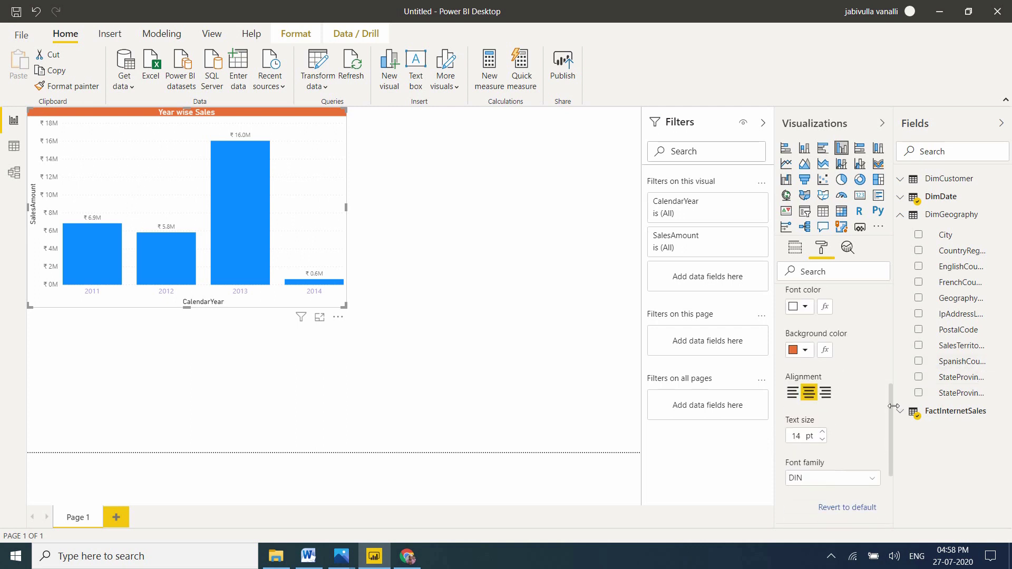
left_click(823, 430)
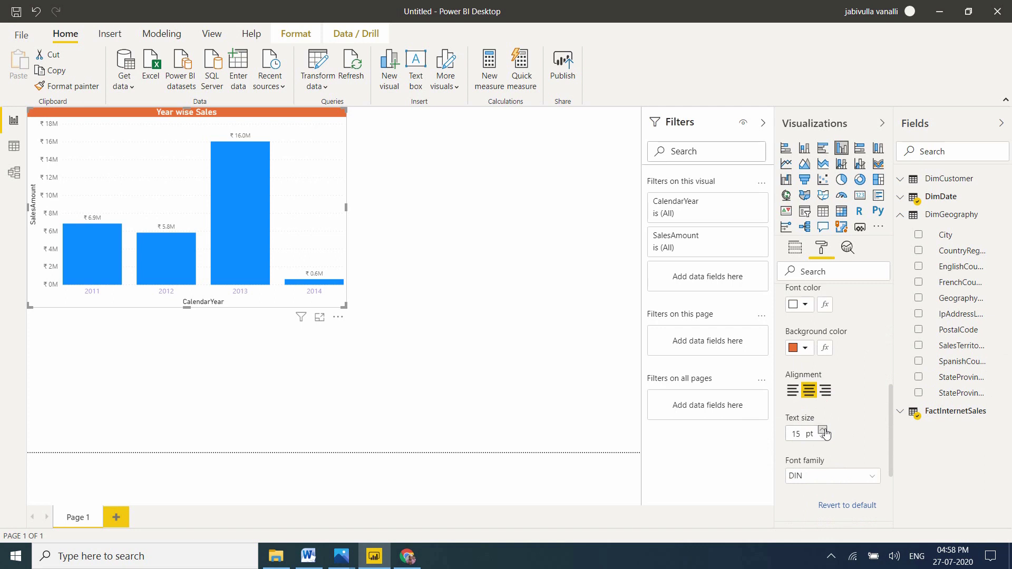
left_click(823, 430)
left_click(823, 430)
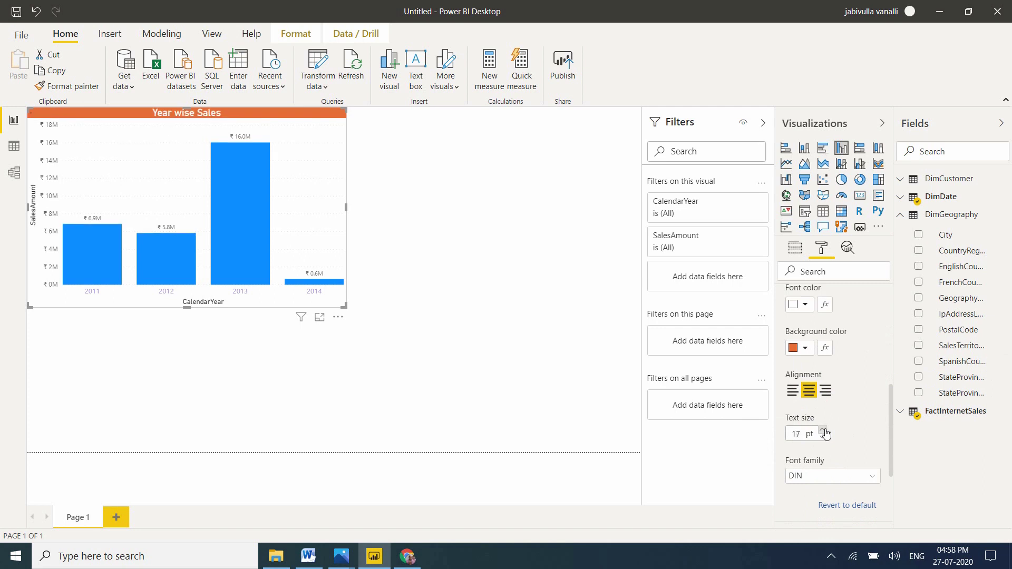
left_click(823, 478)
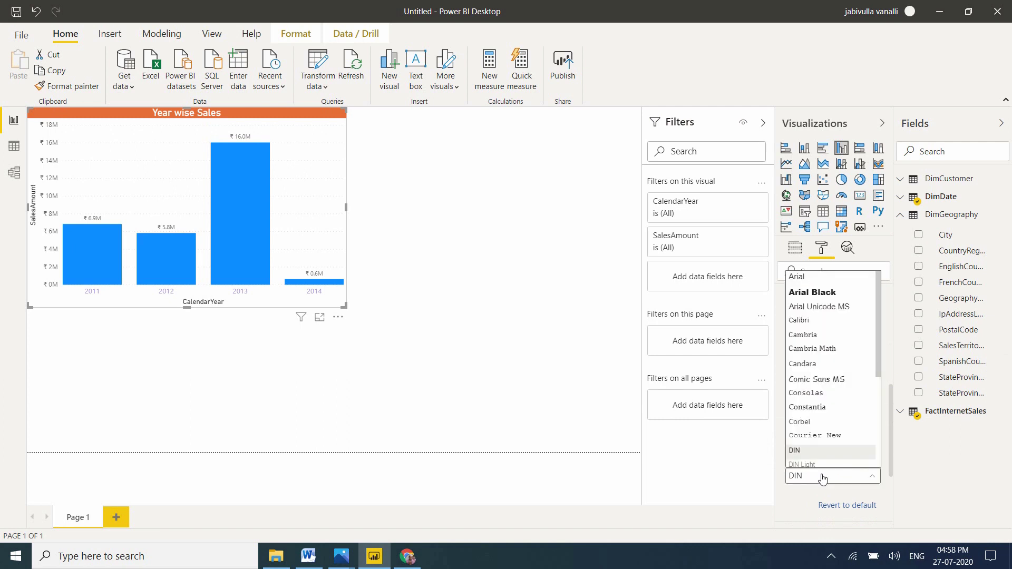
left_click(833, 293)
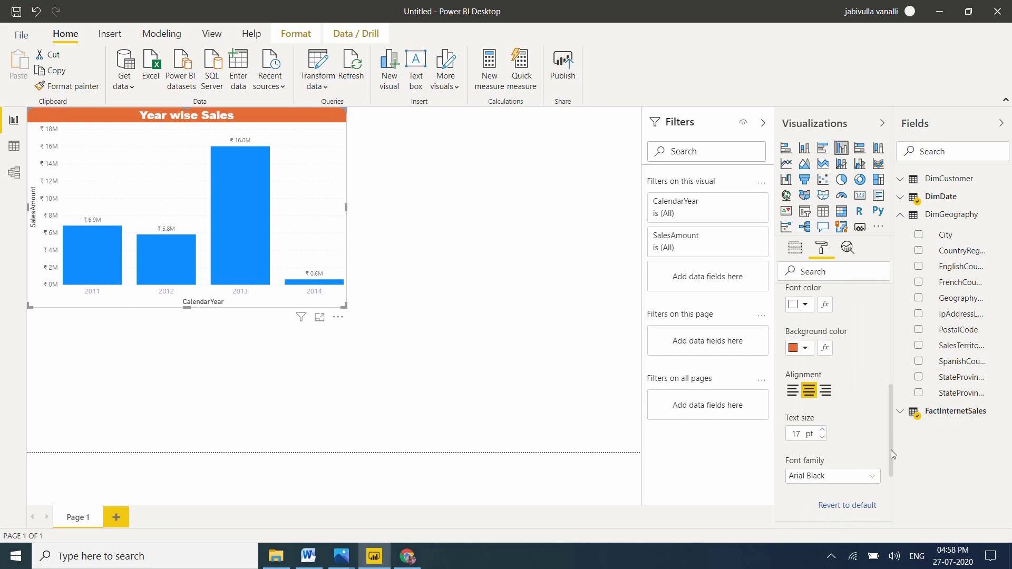
left_click_drag(890, 450, 891, 369)
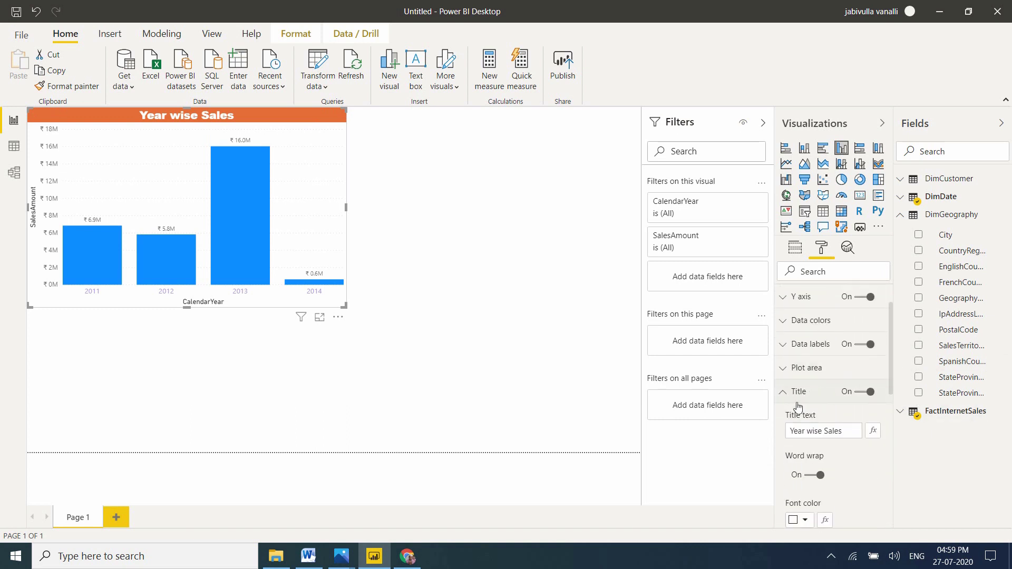
left_click(785, 393)
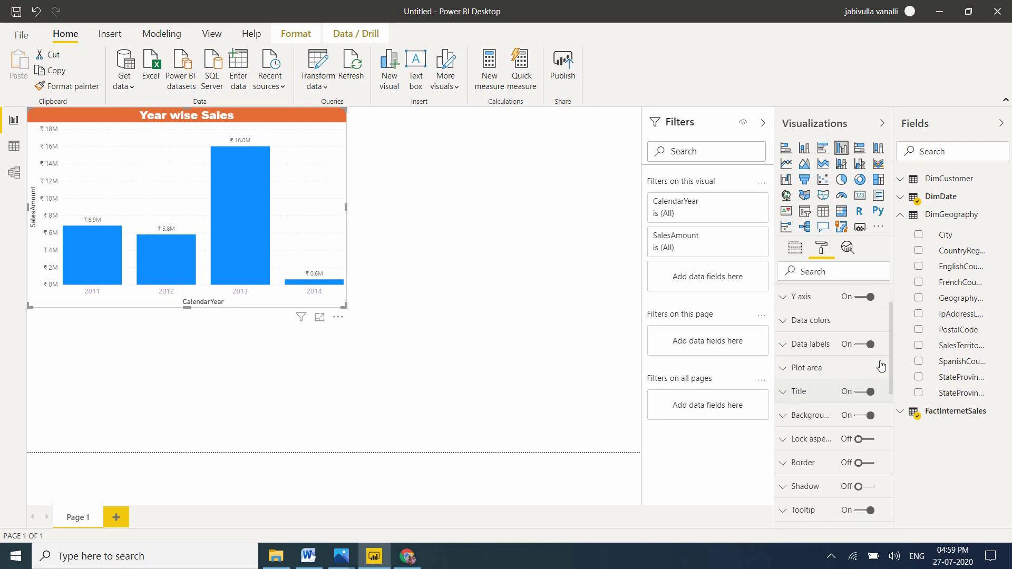
Try dark gray #605E5C from the recent colors as the chart's background color
scroll(890, 363, "down", 1)
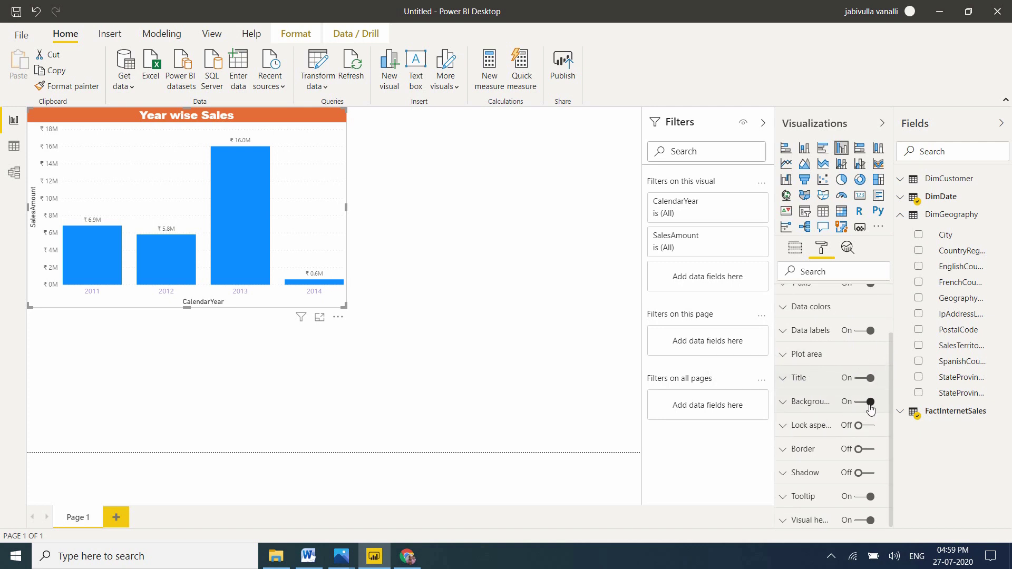
left_click(782, 405)
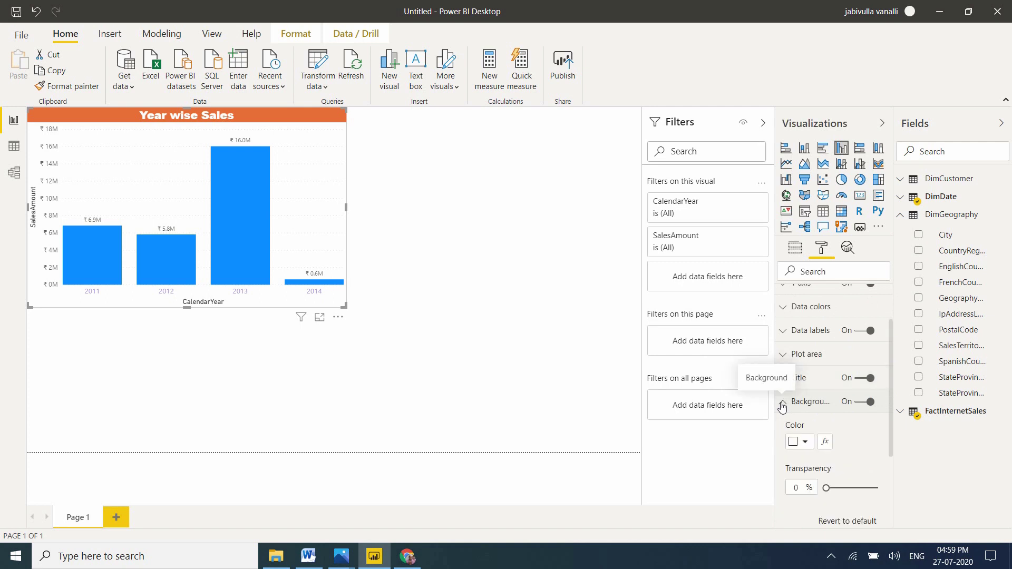
left_click(805, 444)
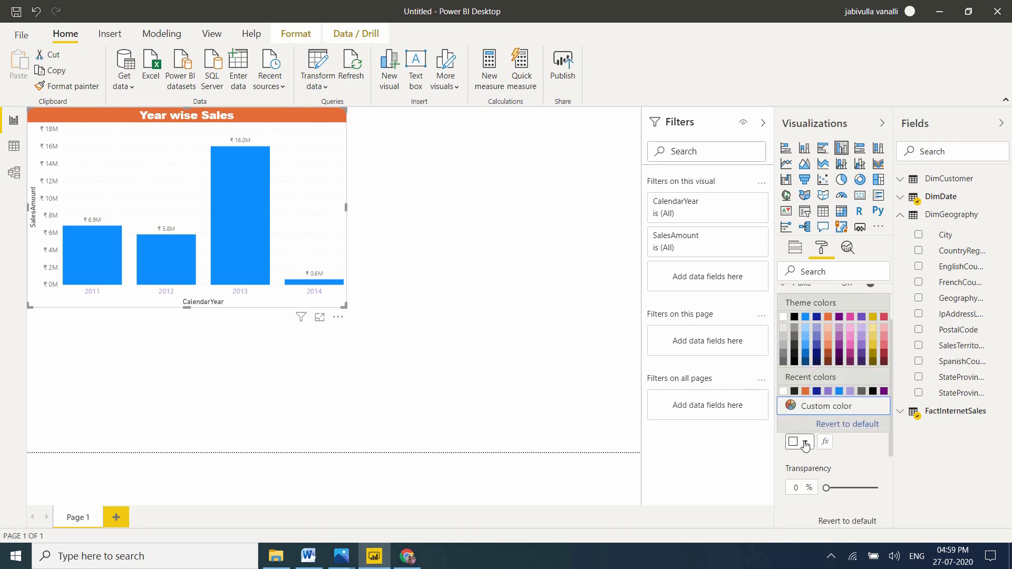
left_click(849, 393)
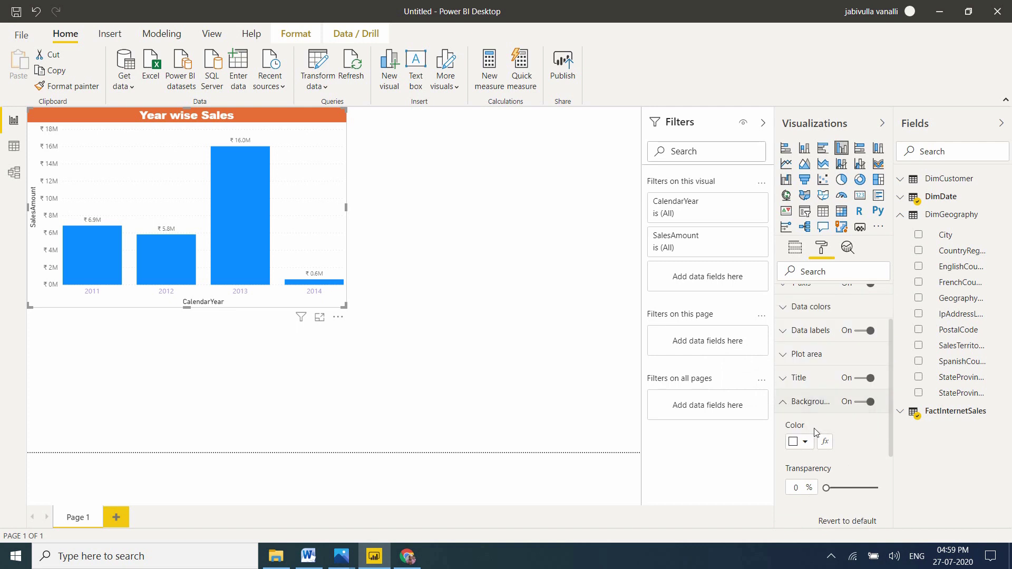
left_click(804, 443)
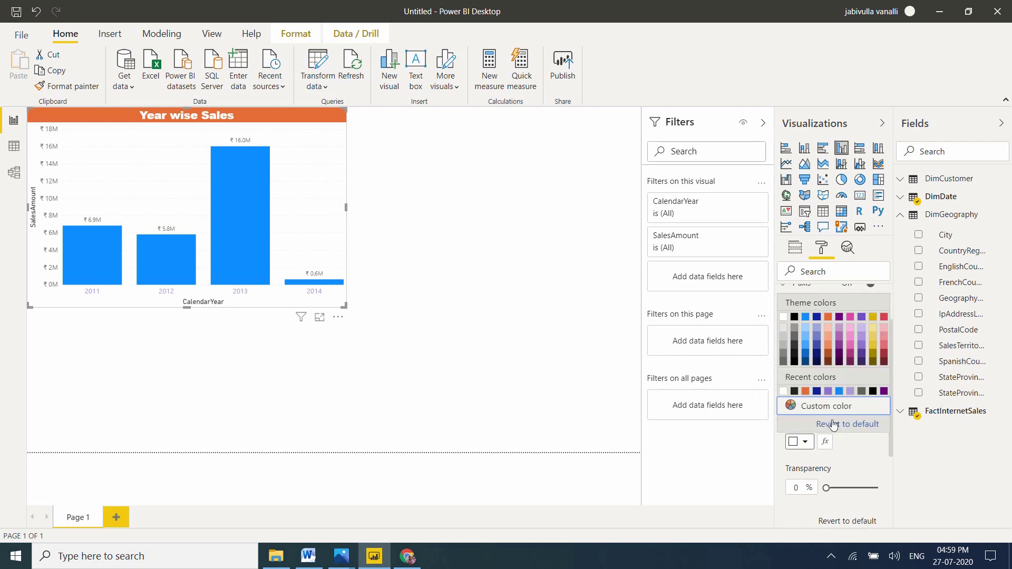
left_click(862, 393)
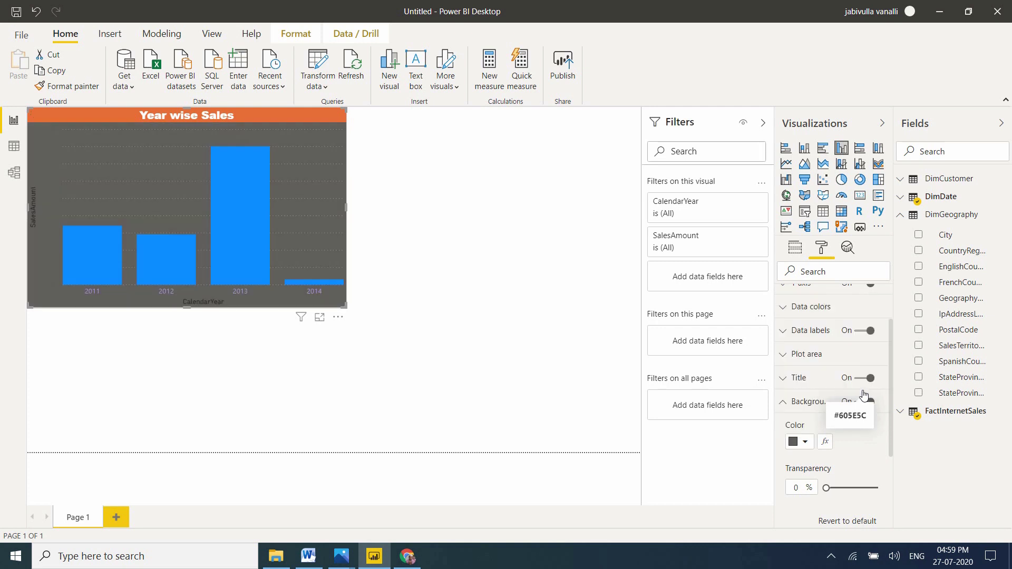
Try a purple chart background at 13% transparency, and revert the background settings to default
left_click(805, 443)
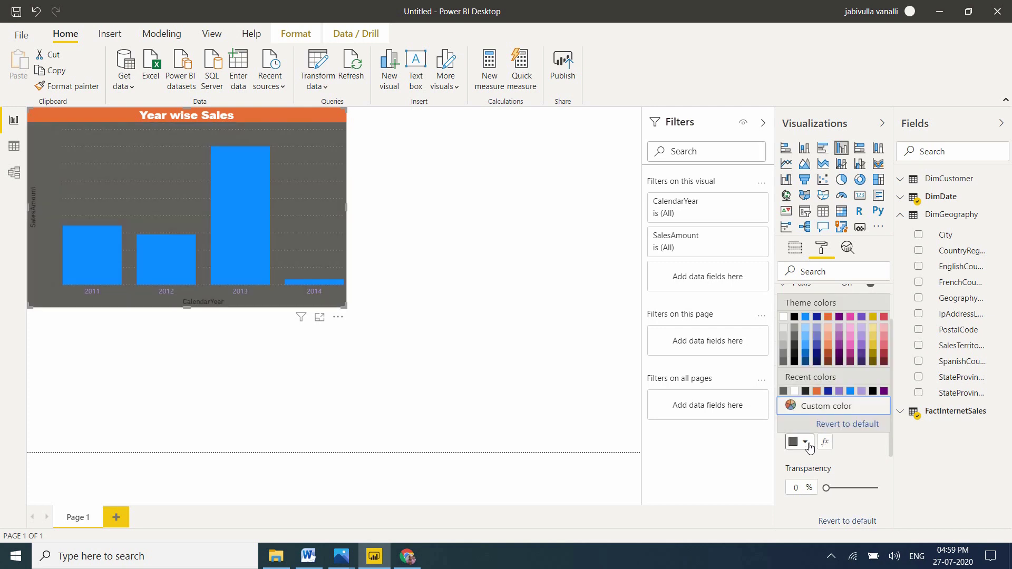
left_click(839, 392)
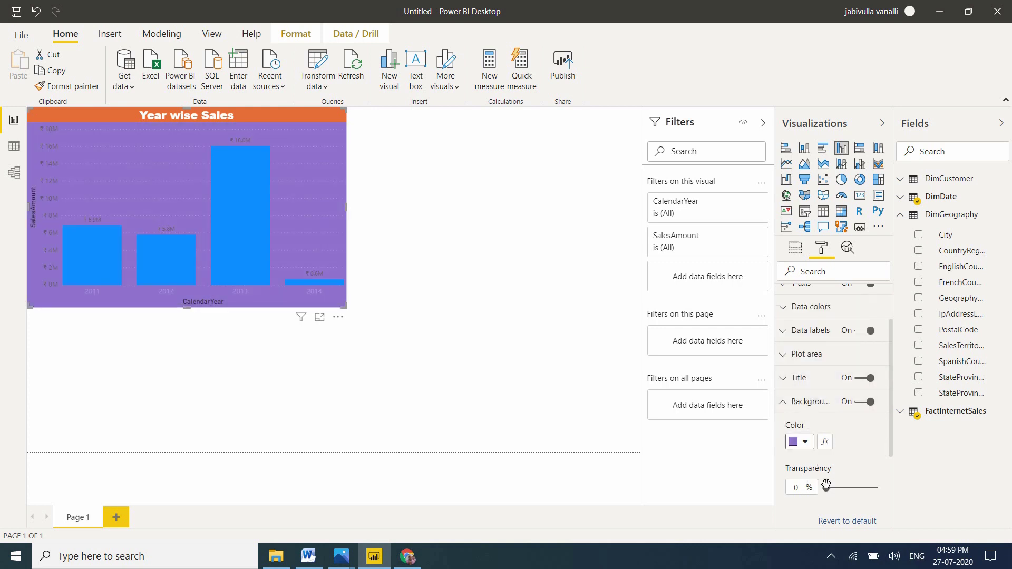
mouse_move(827, 488)
left_mouse_down()
mouse_move(868, 488)
mouse_move(833, 488)
left_mouse_up()
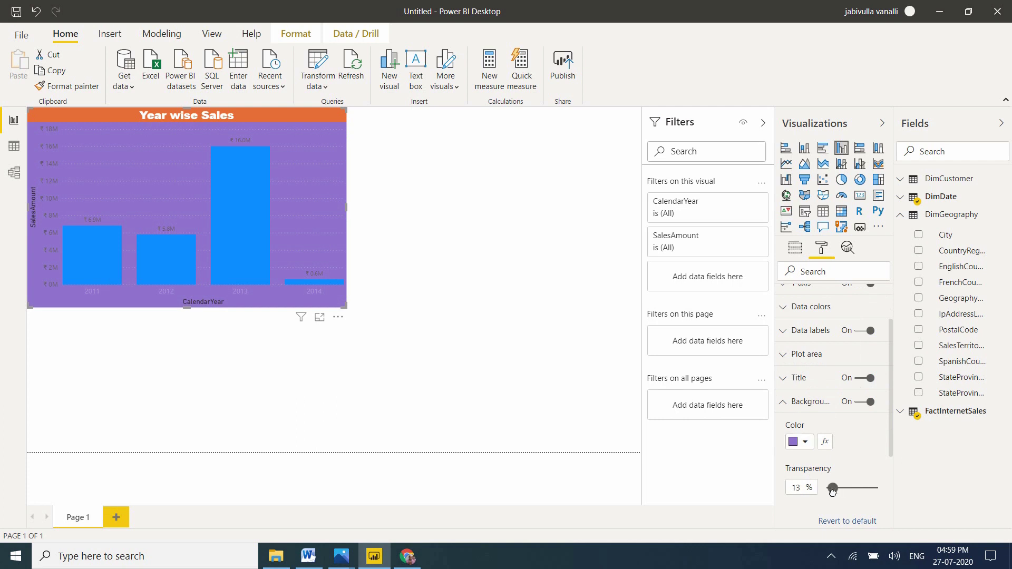
left_click(833, 524)
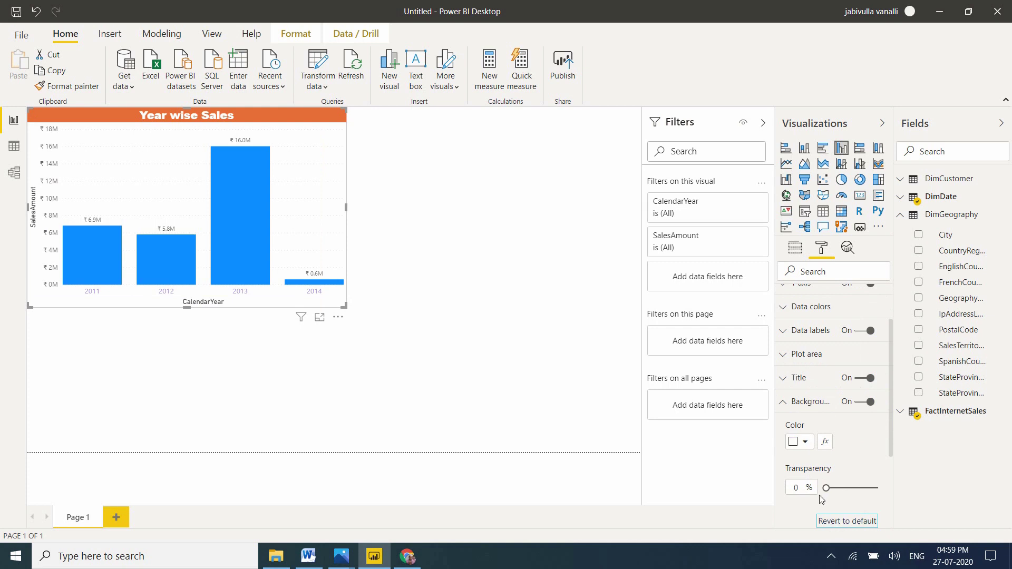
left_click(784, 404)
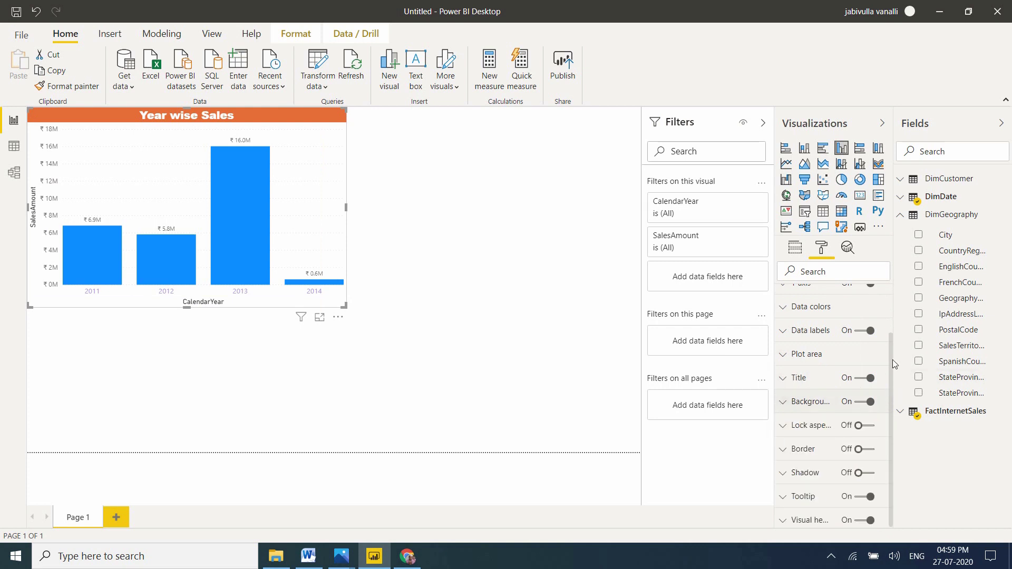
Turn on the chart's border
left_click_drag(892, 360, 893, 416)
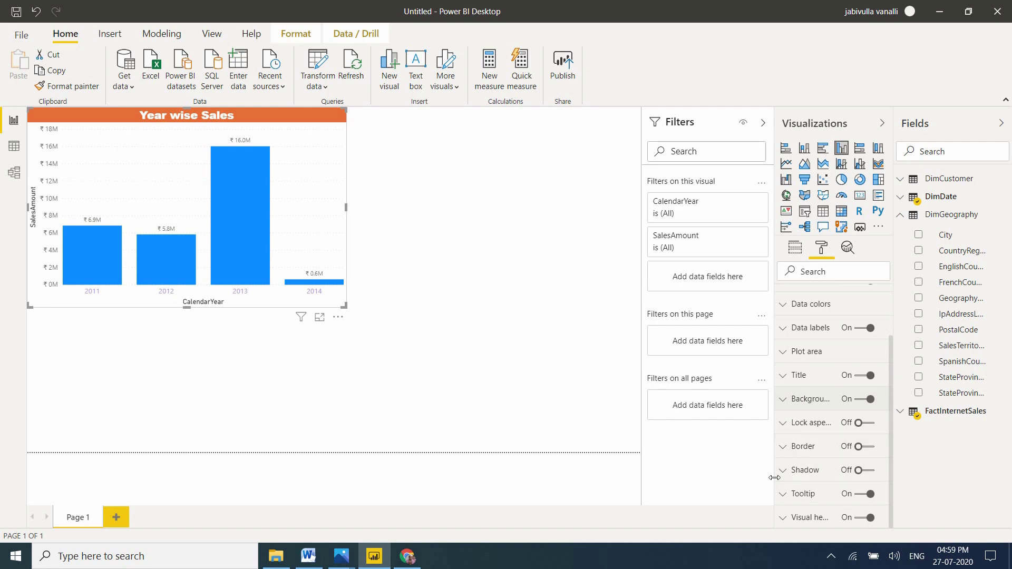
left_click(871, 447)
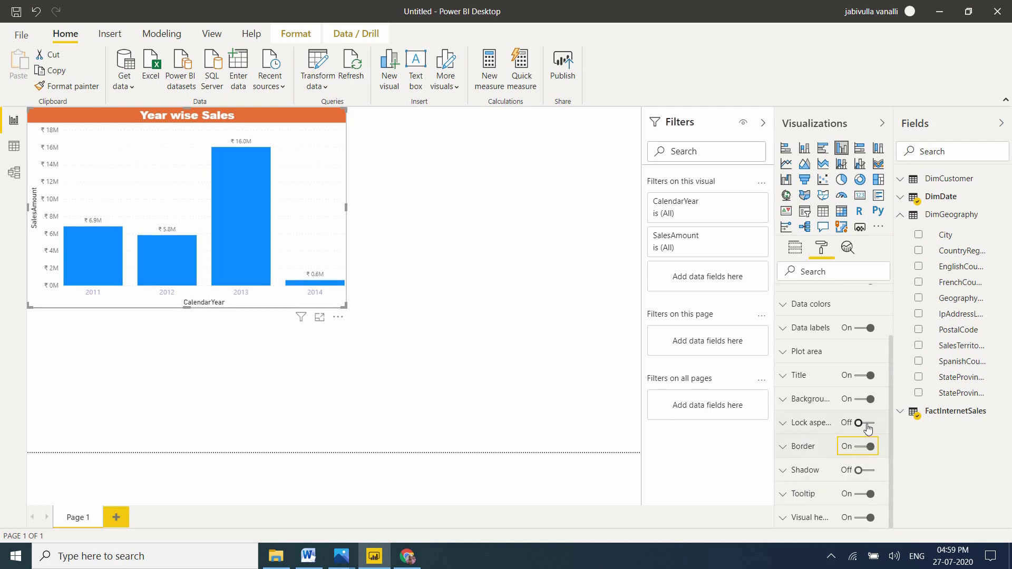
Try the chart's lock aspect option, look at its settings and switch it back off
left_click(866, 424)
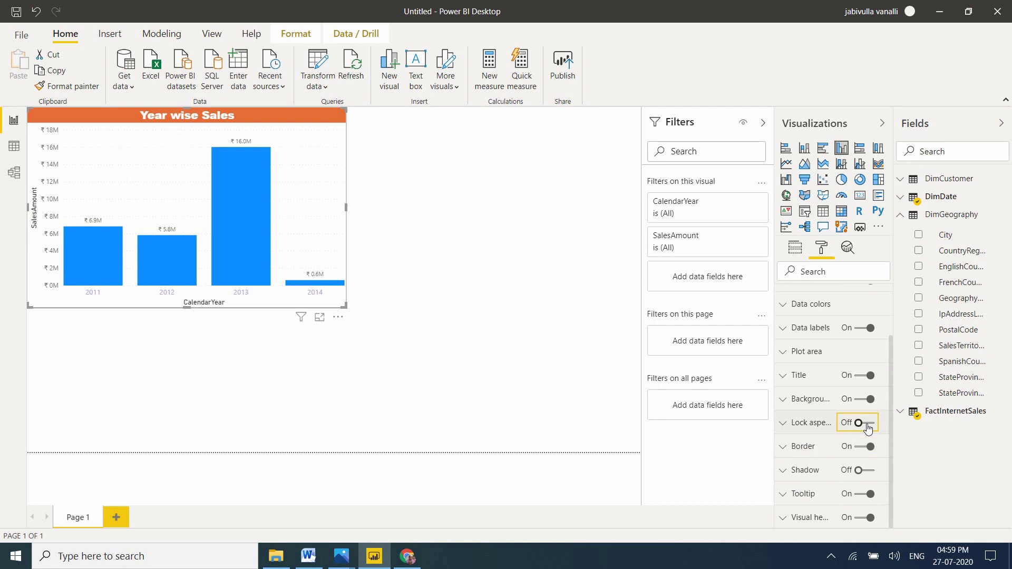
left_click(785, 426)
left_click_drag(889, 412, 893, 434)
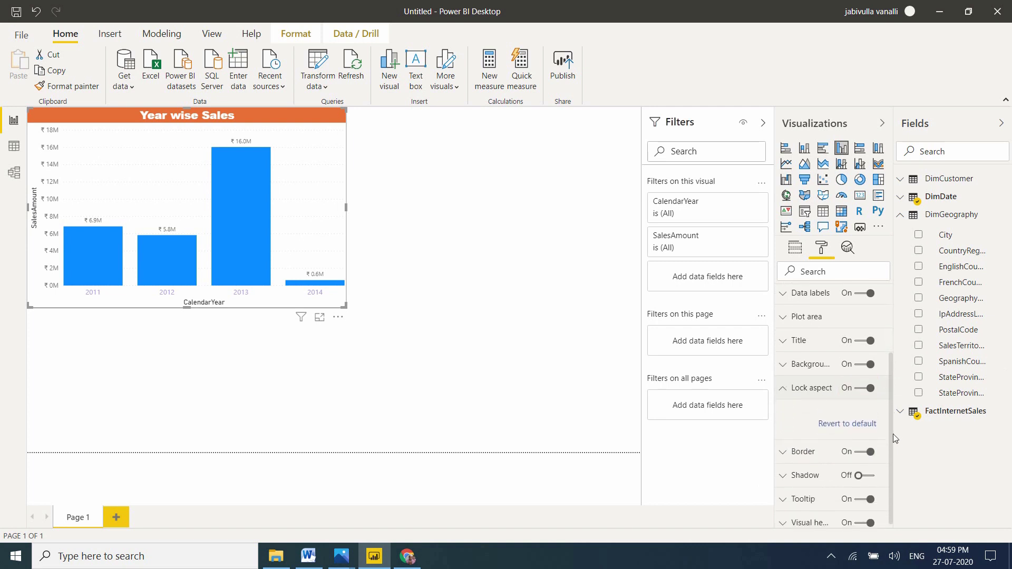
left_click(862, 390)
left_click(787, 390)
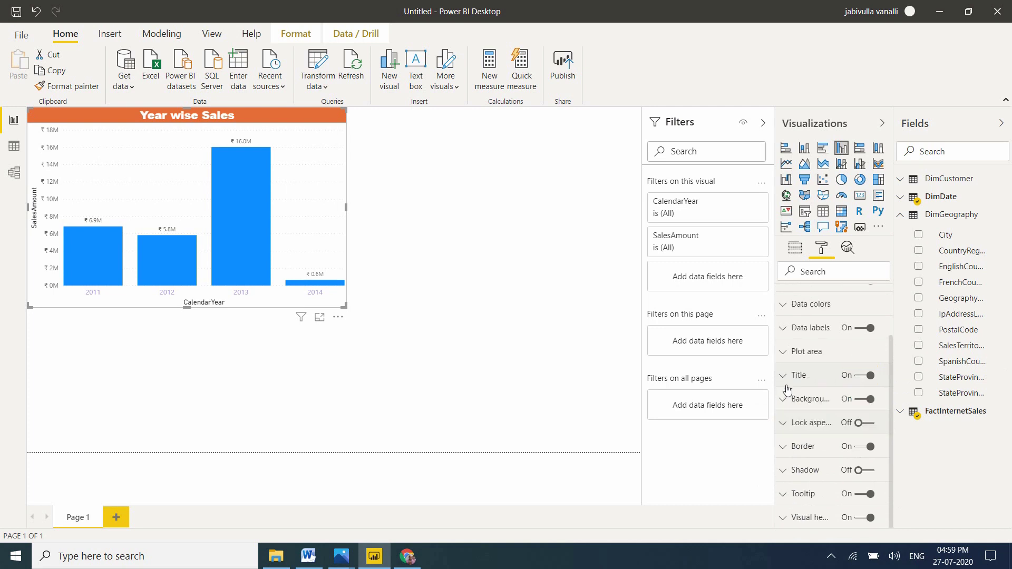
Set the chart border's color to a red theme shade and move the chart slightly away from the page's top-left corner
left_click(782, 449)
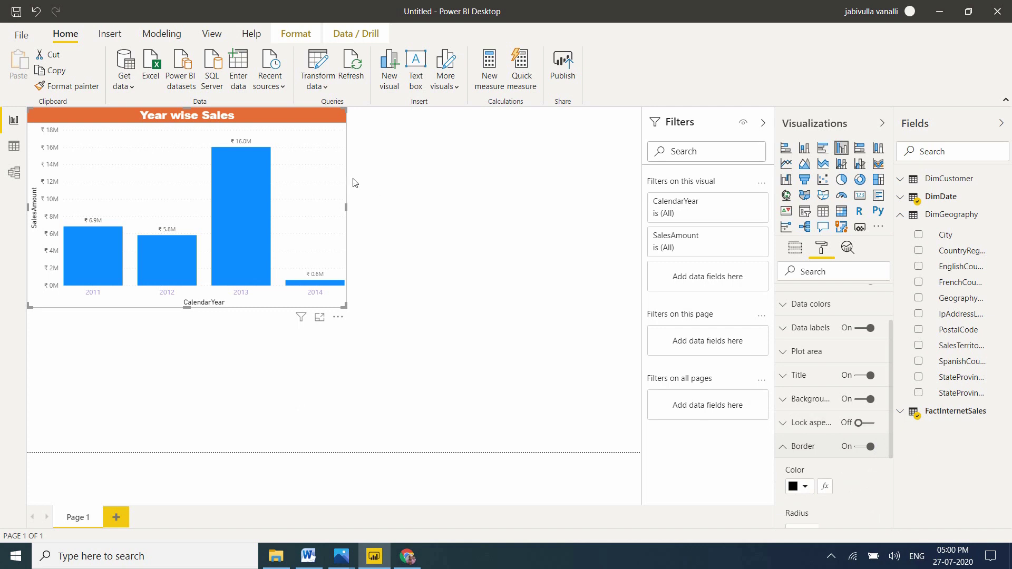
left_click(806, 487)
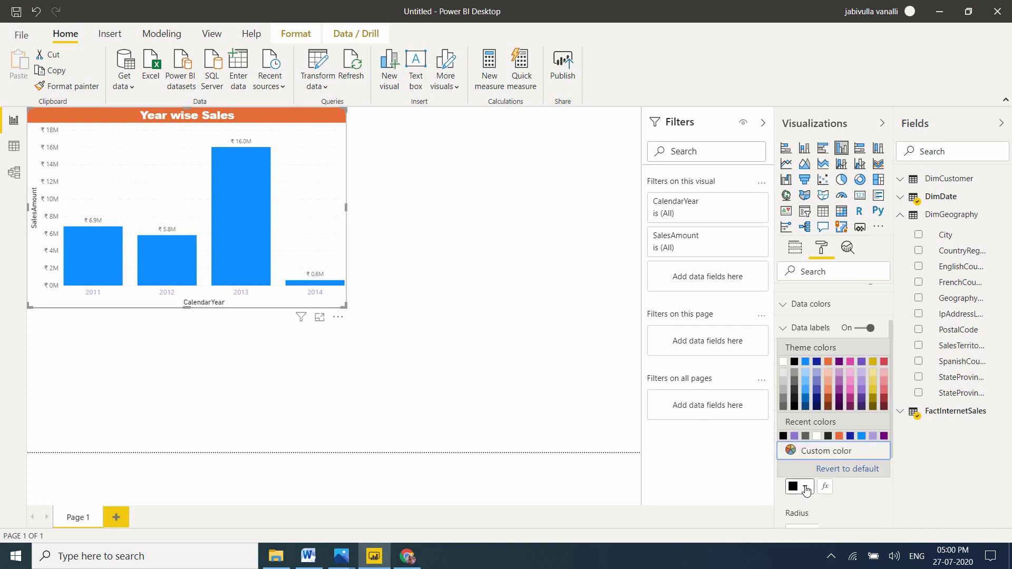
left_click(885, 392)
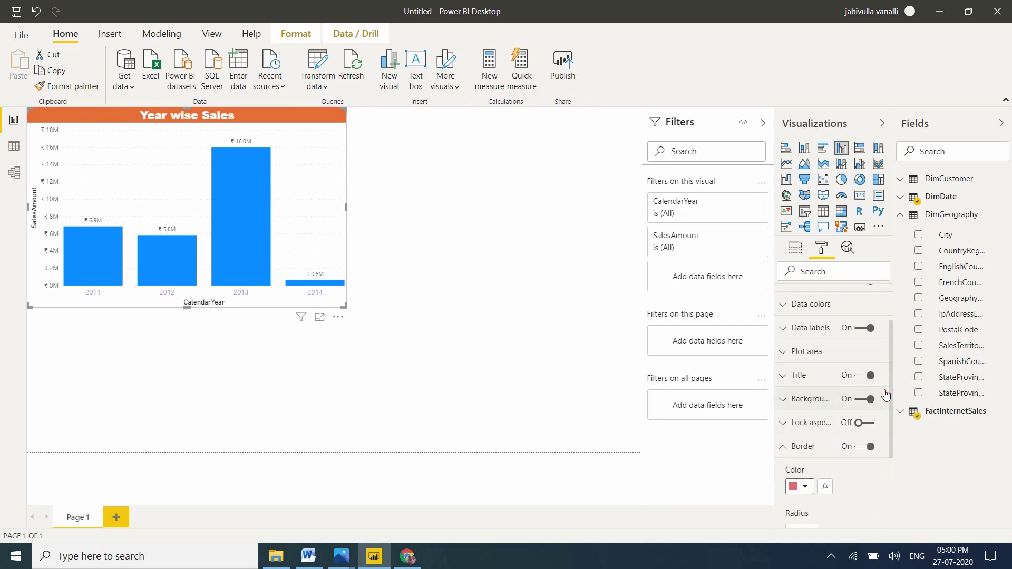
left_click_drag(327, 231, 337, 255)
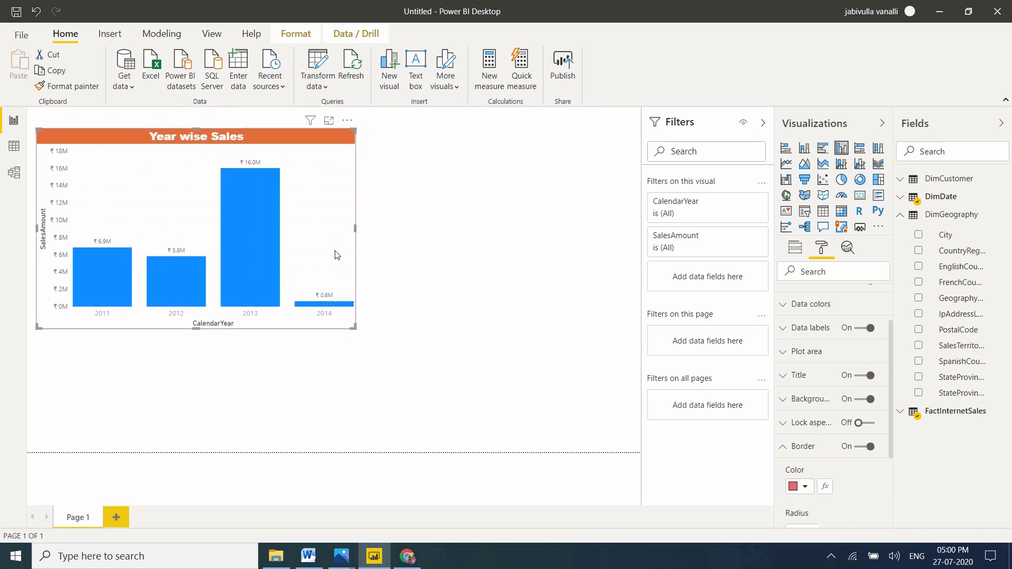
Try conditional formatting of the border color by color scale, with Specific color as the default formatting, and close the border settings
left_click(824, 488)
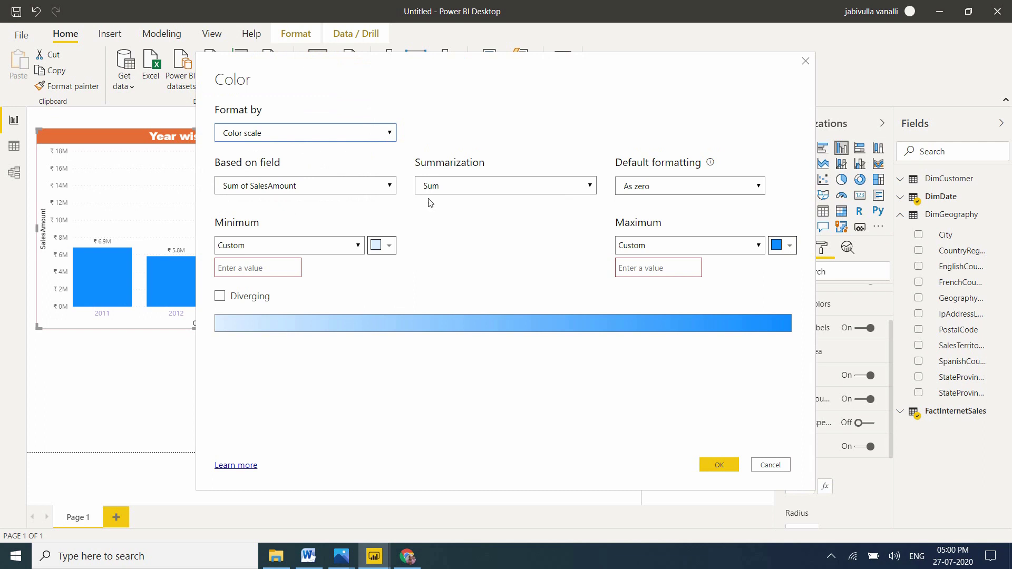
left_click(384, 245)
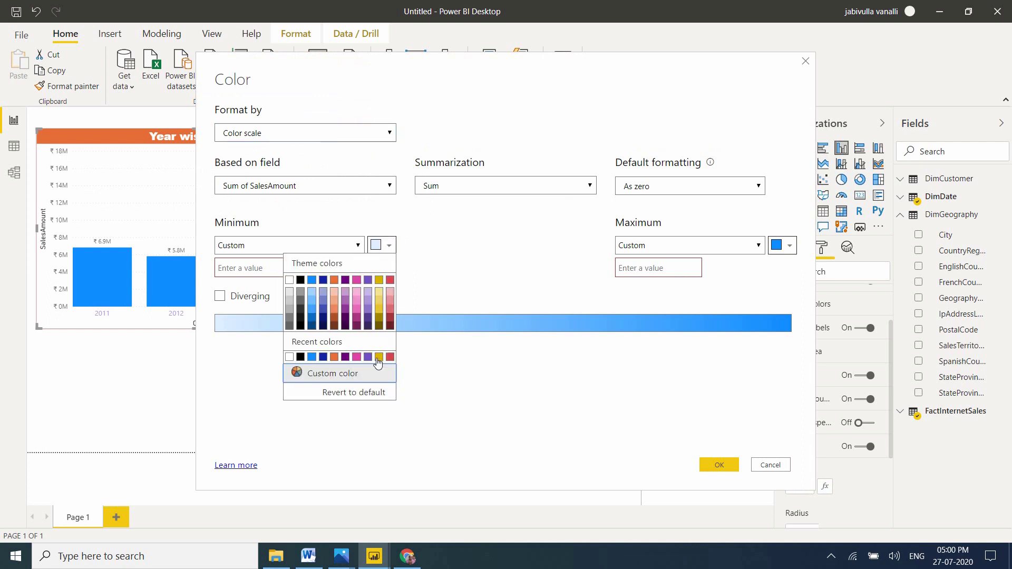
left_click(378, 360)
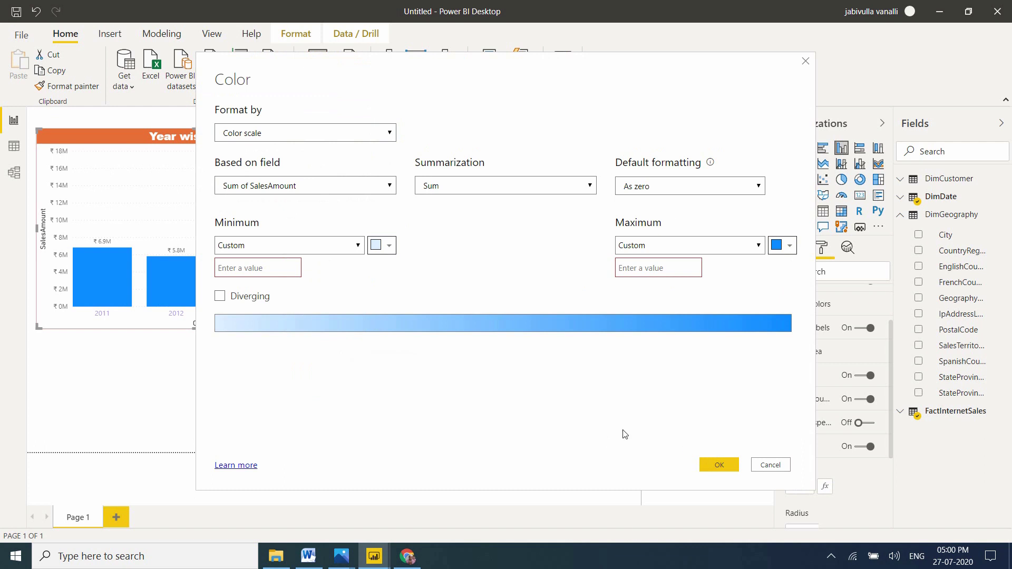
left_click(661, 196)
left_click(644, 246)
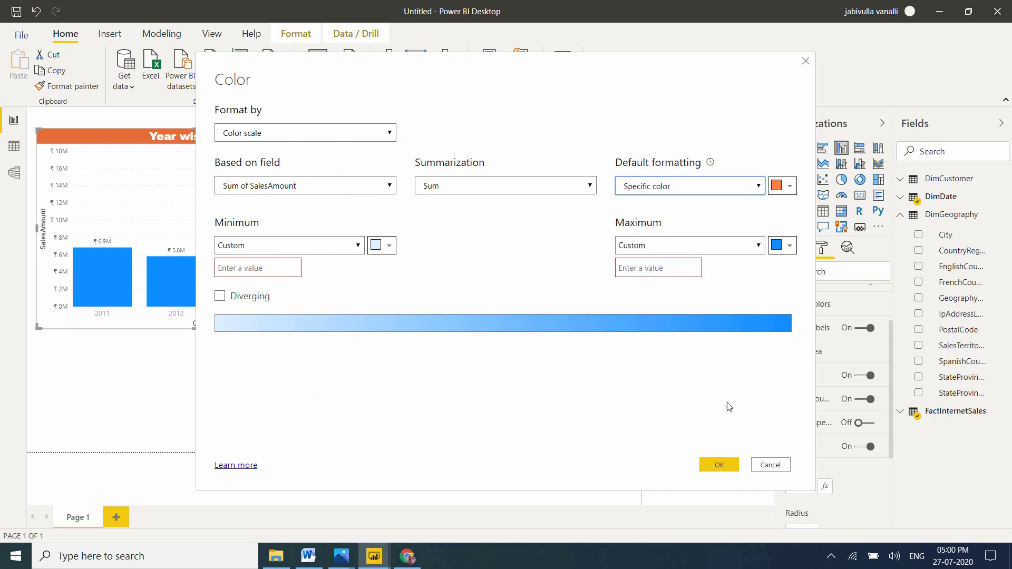
left_click(718, 466)
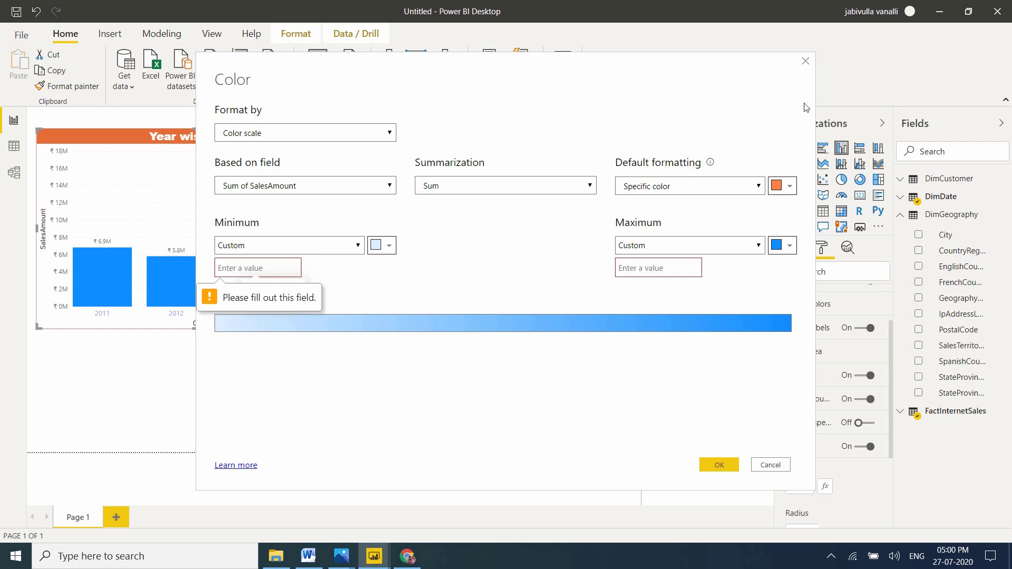
left_click(806, 62)
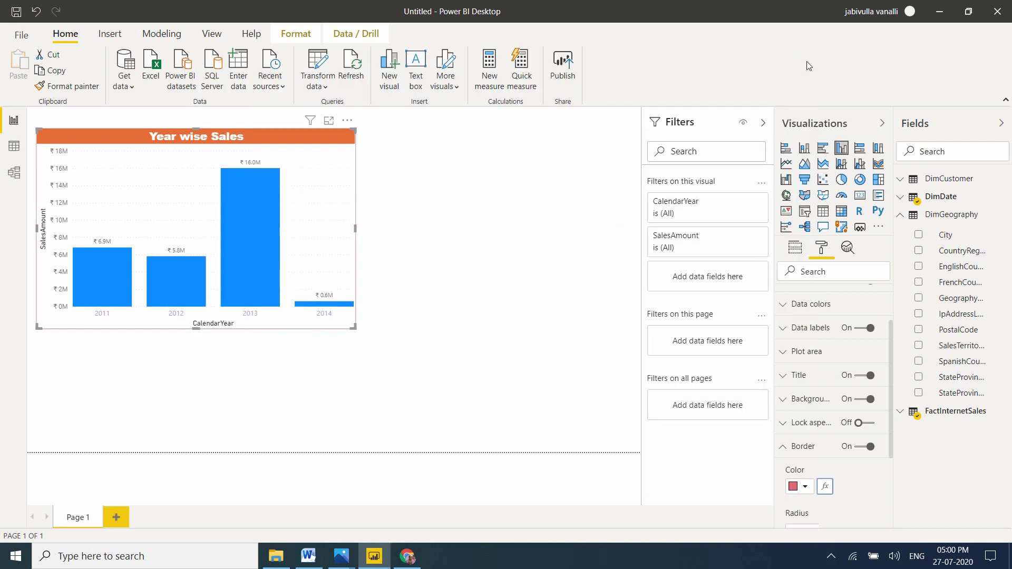
left_click(785, 448)
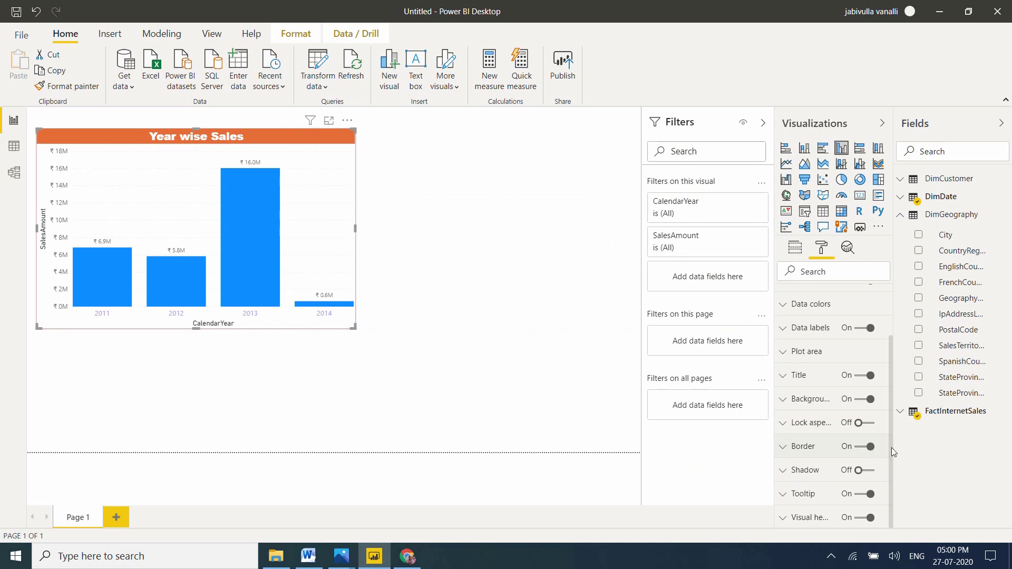
Try the chart's shadow and tooltip options, switching shadow on and back off and tooltip off and back on
left_click(869, 473)
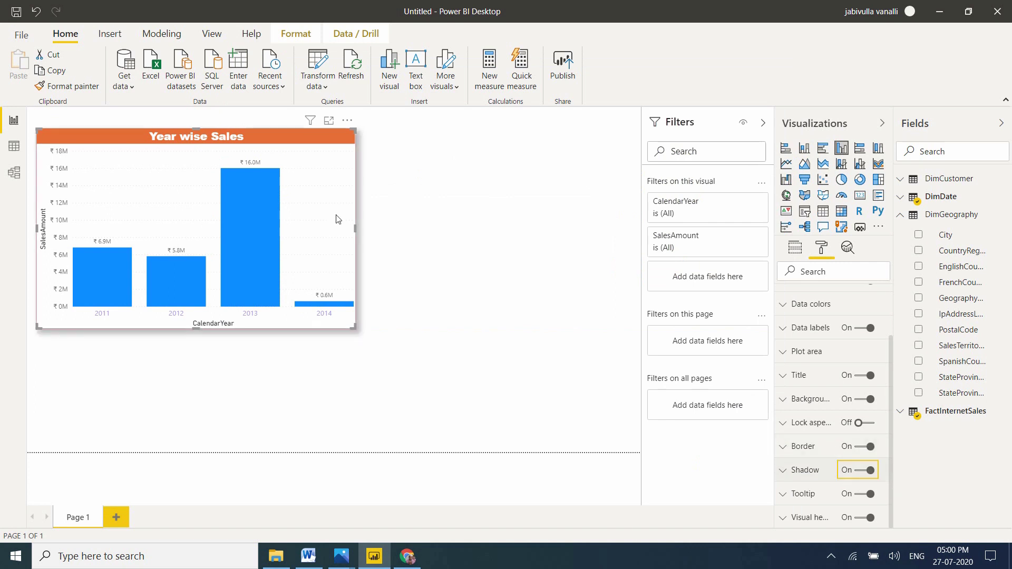
left_click(860, 473)
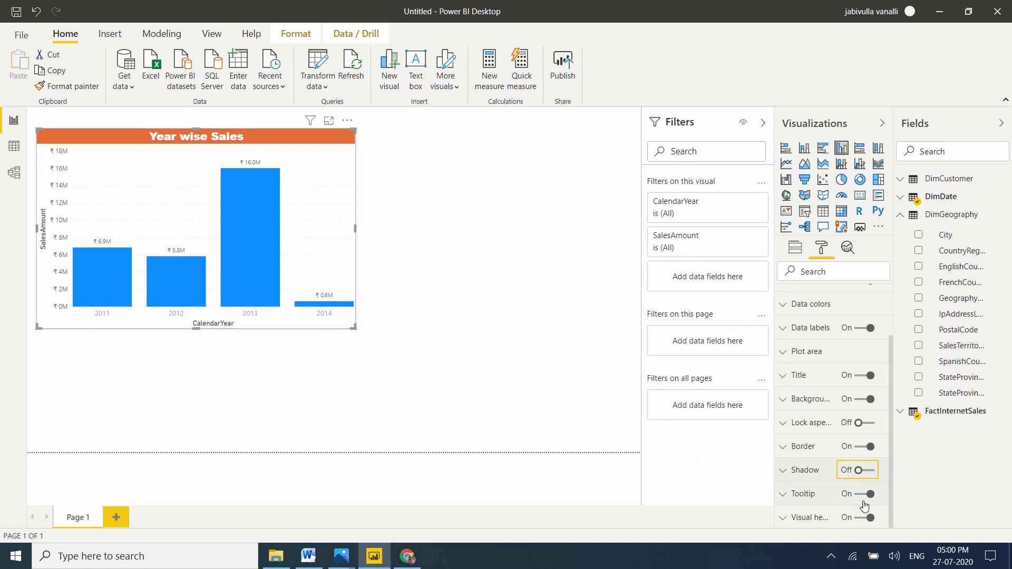
left_click(863, 495)
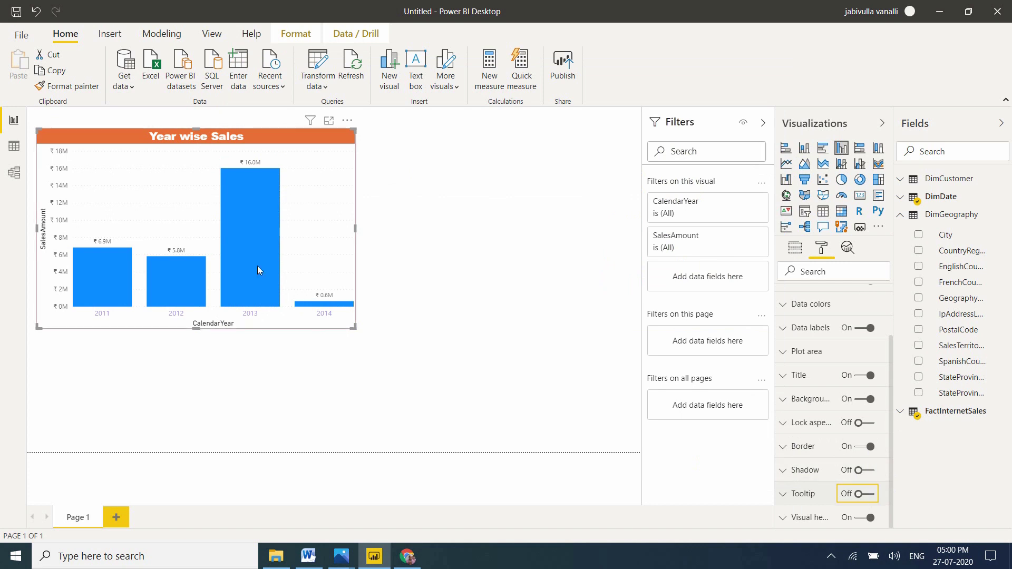
left_click(870, 495)
mouse_move(256, 255)
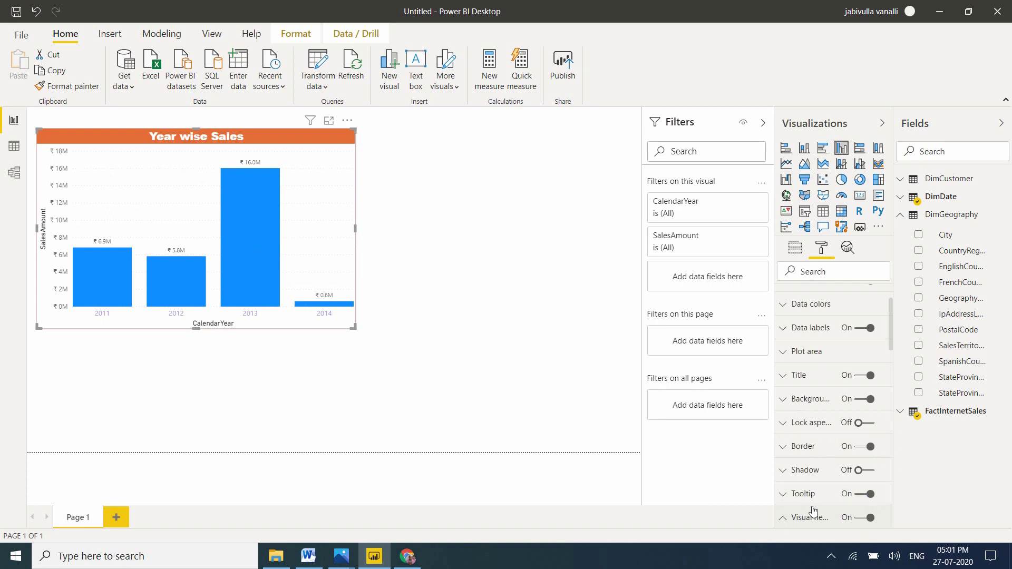
Examine the visual header settings and review the column chart's full list of format options
left_click_drag(891, 331, 892, 381)
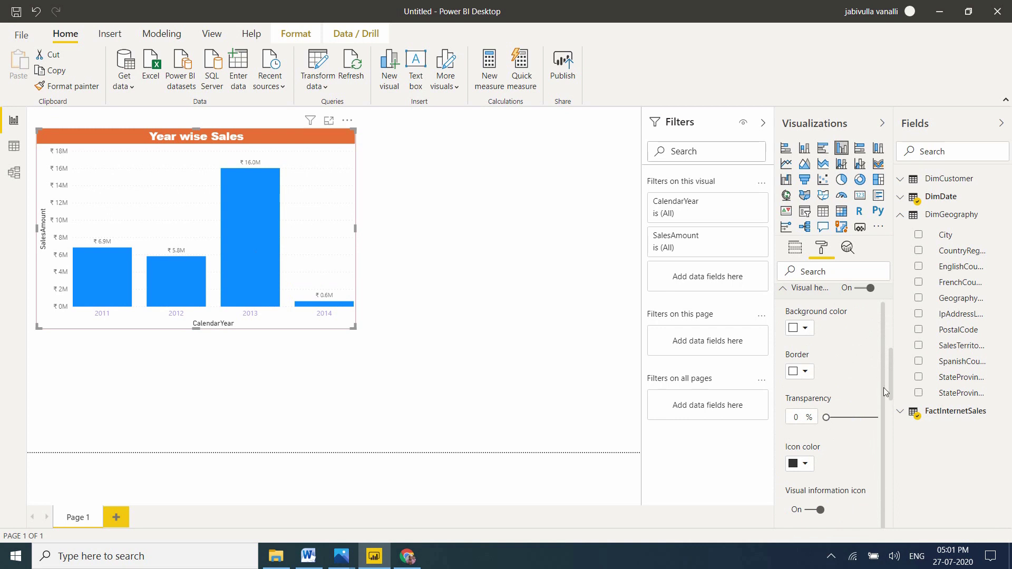
scroll(884, 401, "down", 3)
scroll(881, 464, "up", 3)
left_click(783, 288)
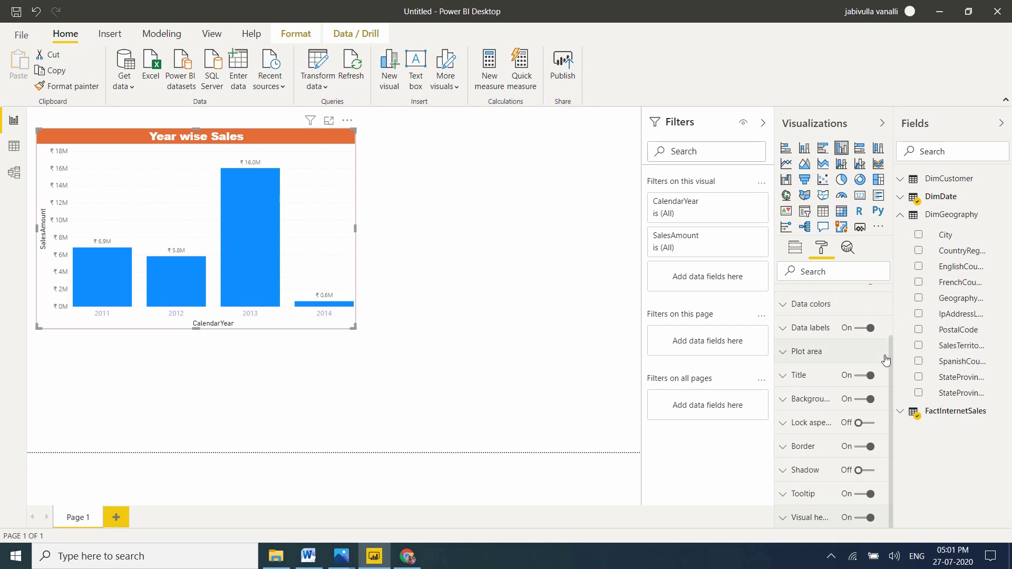
left_click_drag(892, 370, 899, 211)
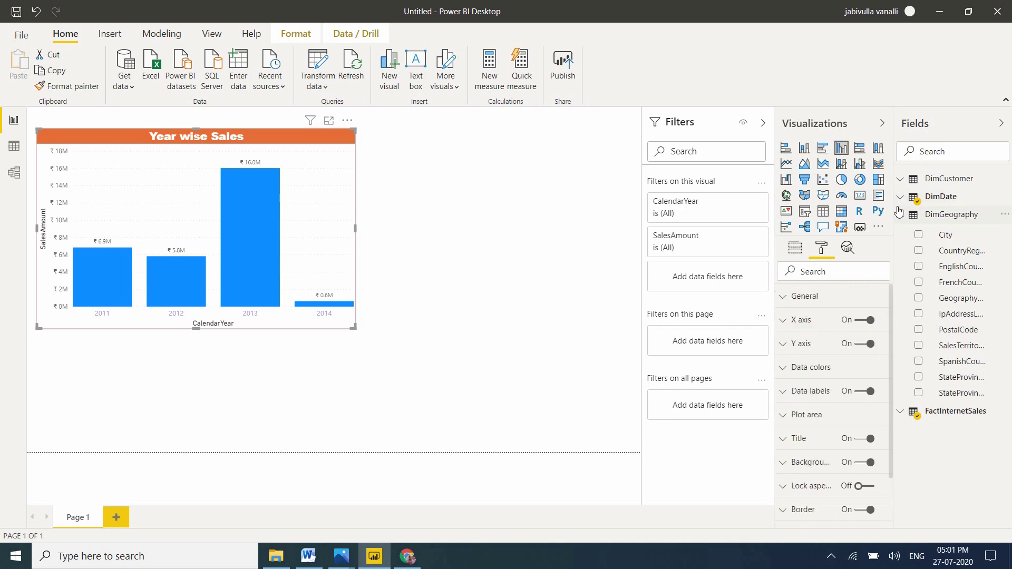
scroll(890, 478, "down", 2)
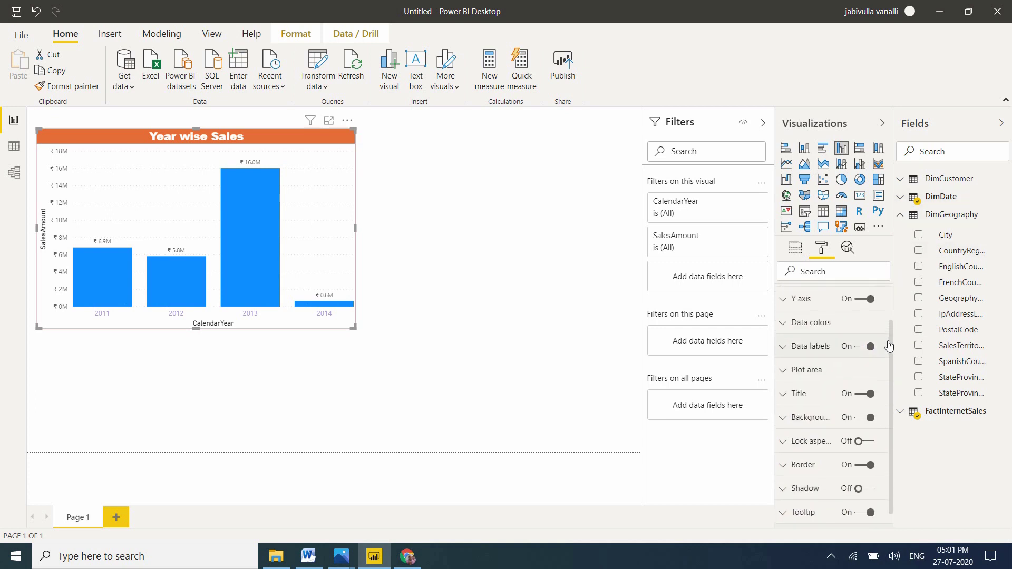
left_click_drag(890, 347, 905, 271)
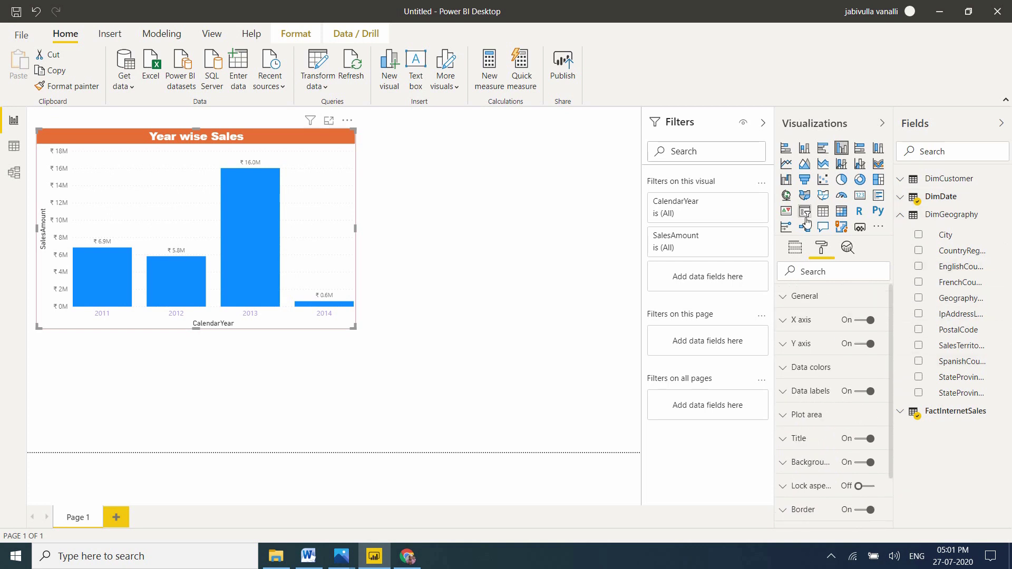
Try the visual as a line and stacked column, clustered column and stacked bar chart, comparing their format options
left_click(841, 165)
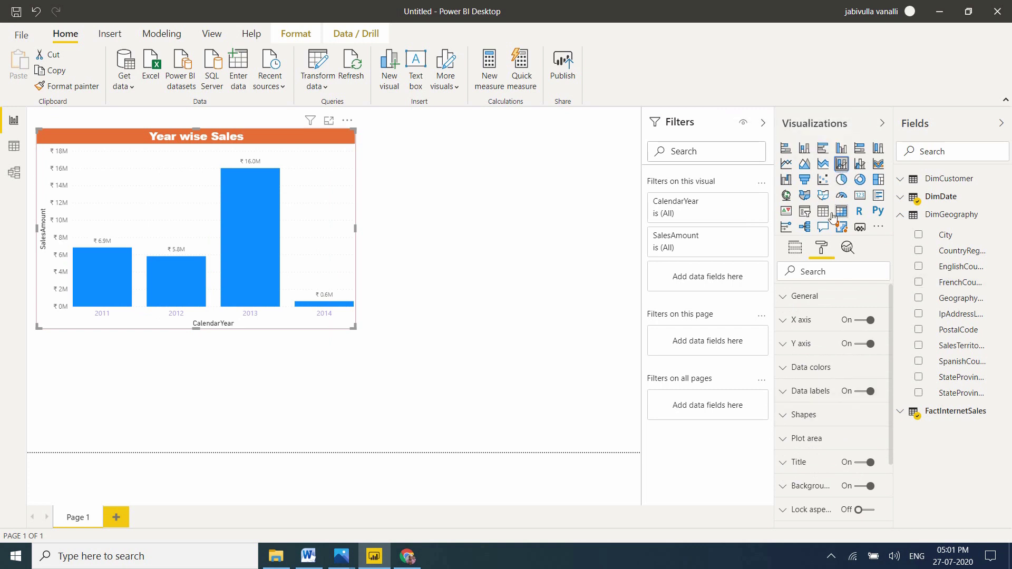
left_click(786, 149)
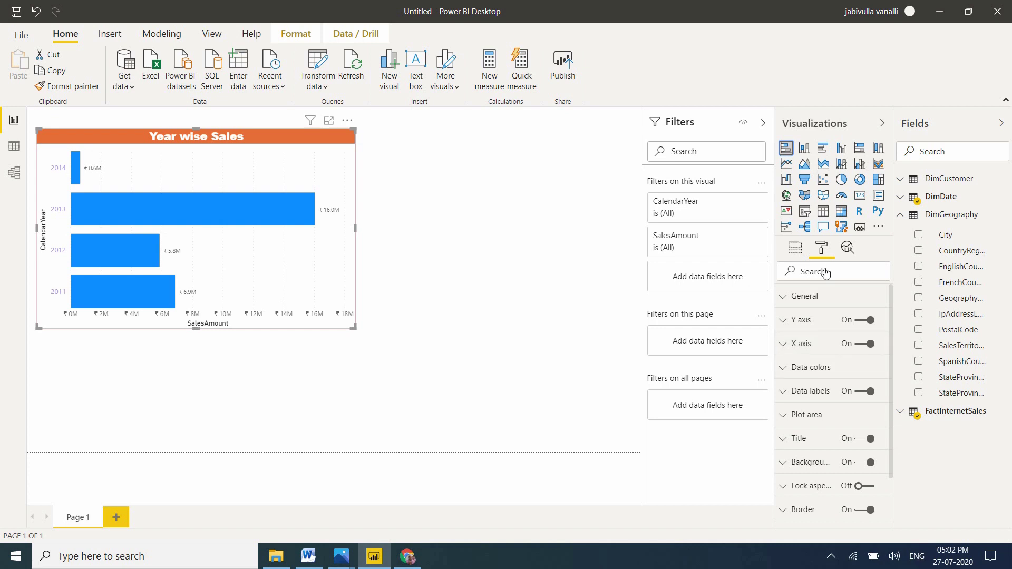
left_click(840, 148)
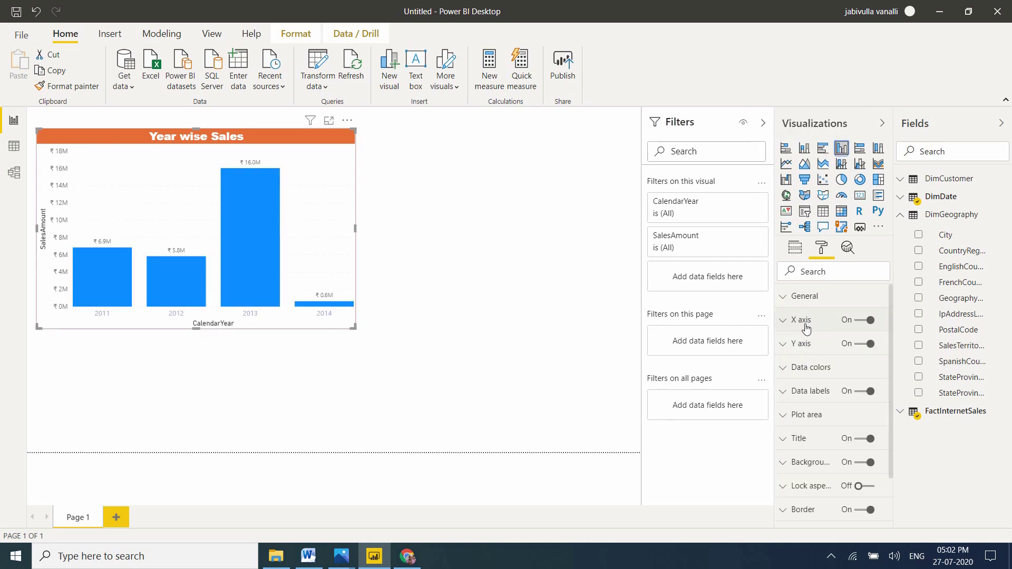
left_click(785, 150)
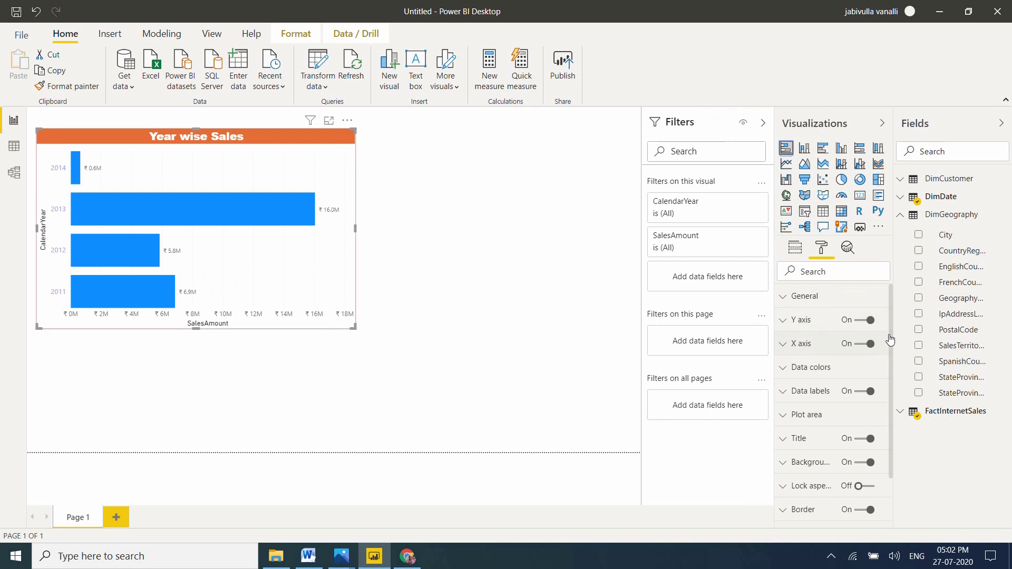
scroll(889, 334, "down", 2)
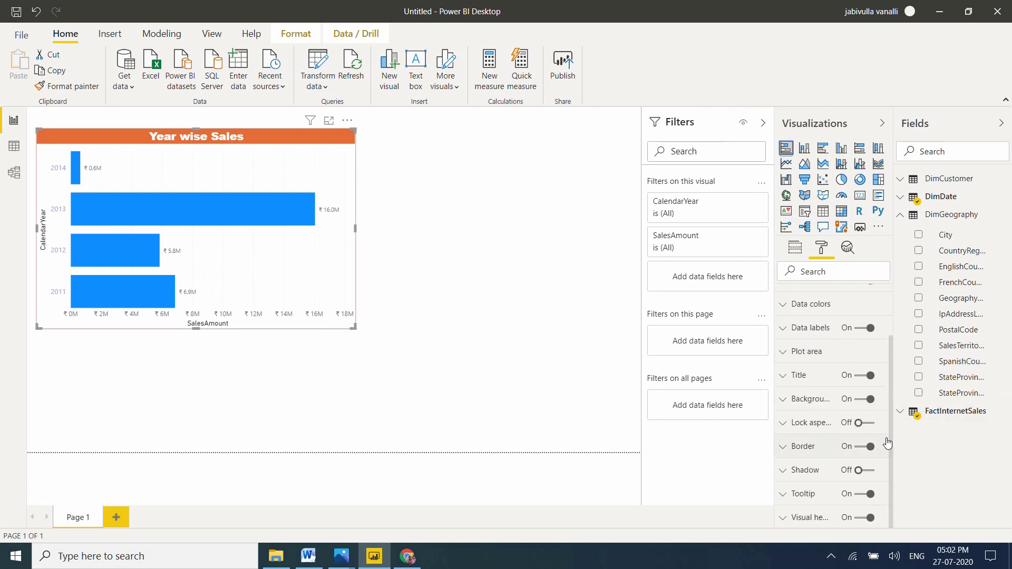
scroll(880, 437, "up", 2)
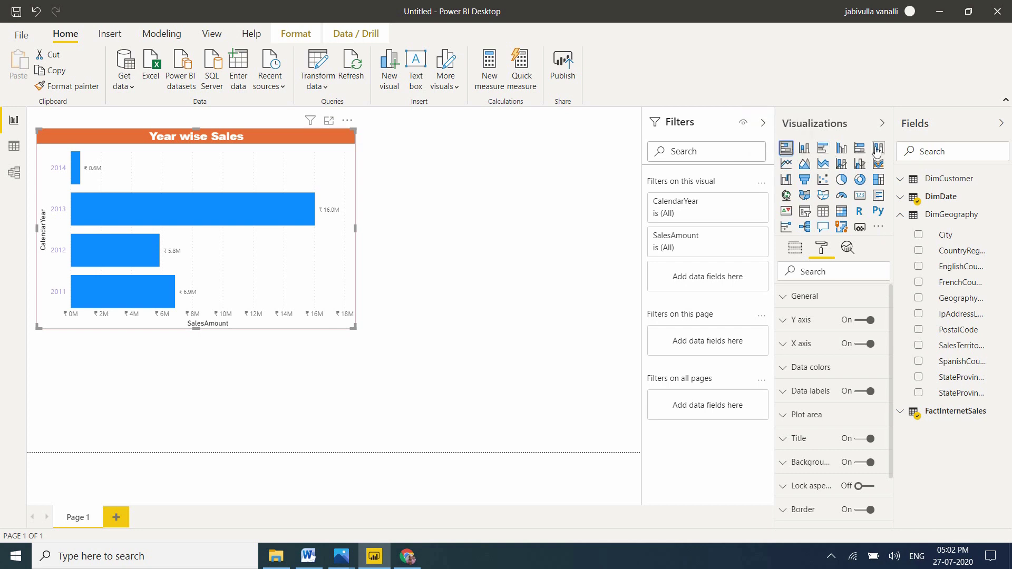
Try the visual as line, area, stacked area, line and column combination, and ribbon charts, comparing their format options
left_click(786, 165)
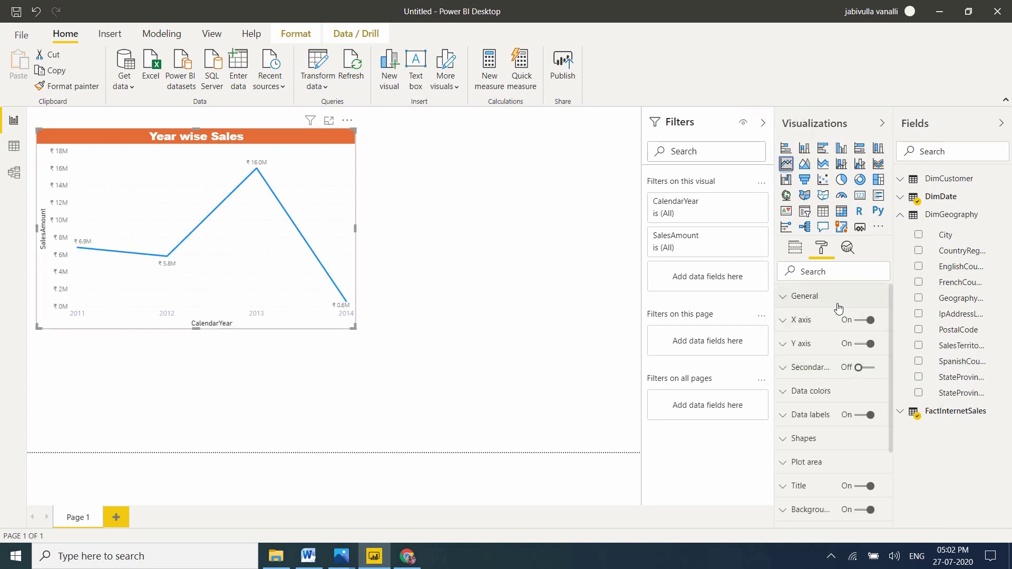
mouse_move(891, 316)
left_mouse_down()
mouse_move(891, 426)
mouse_move(899, 314)
left_mouse_up()
left_click(804, 164)
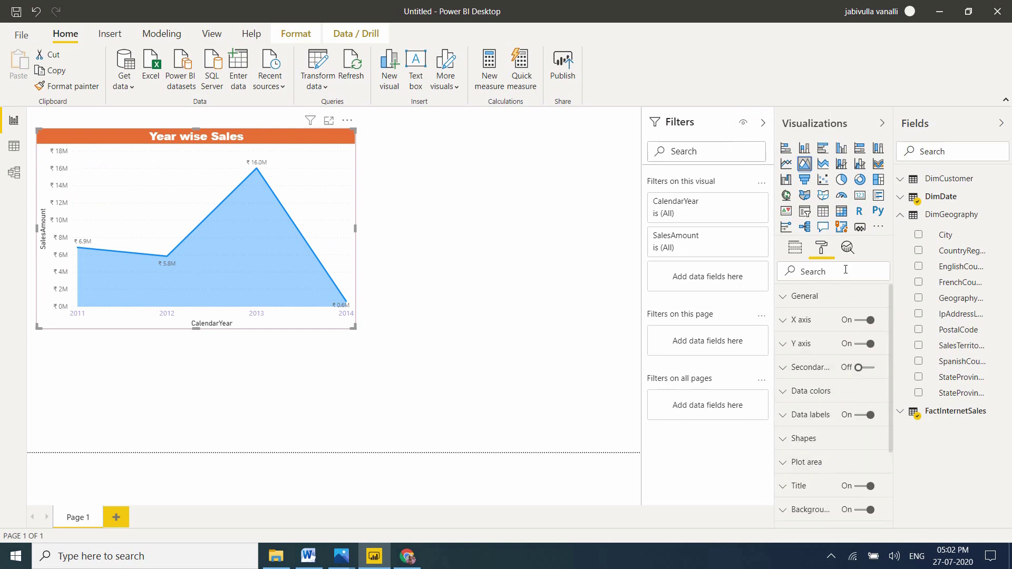
left_click(823, 165)
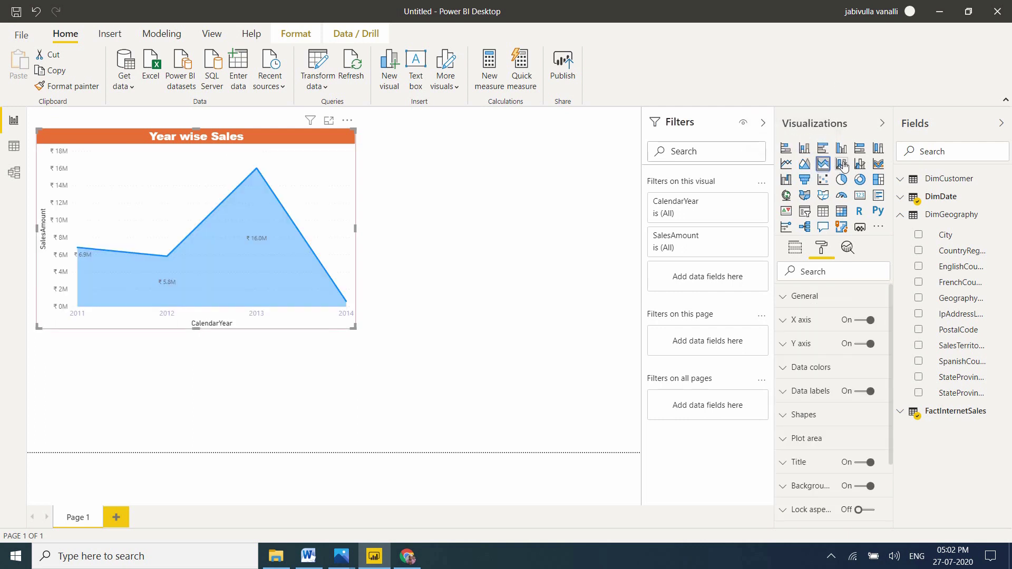
left_click(843, 165)
left_click(862, 165)
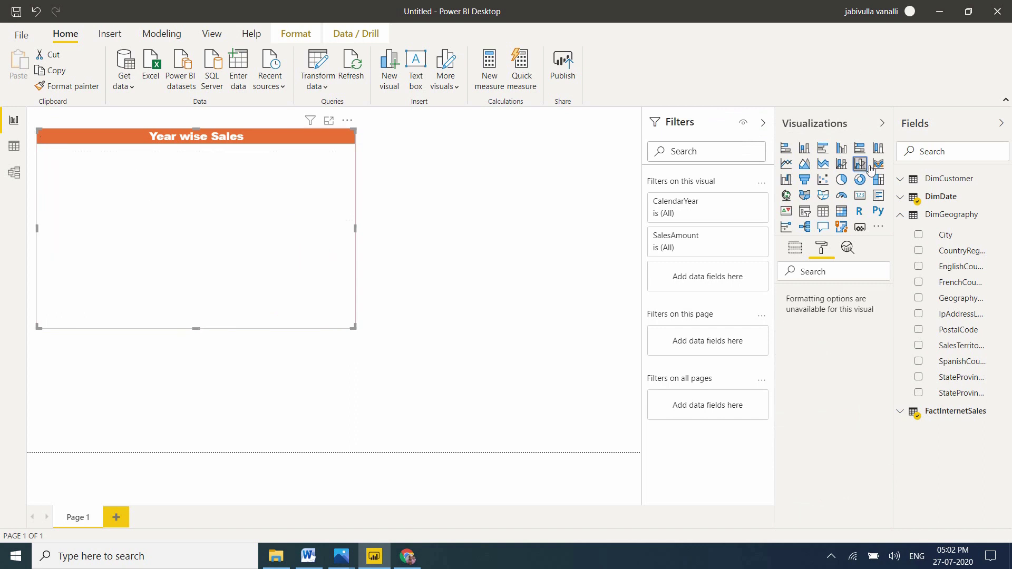
left_click(878, 164)
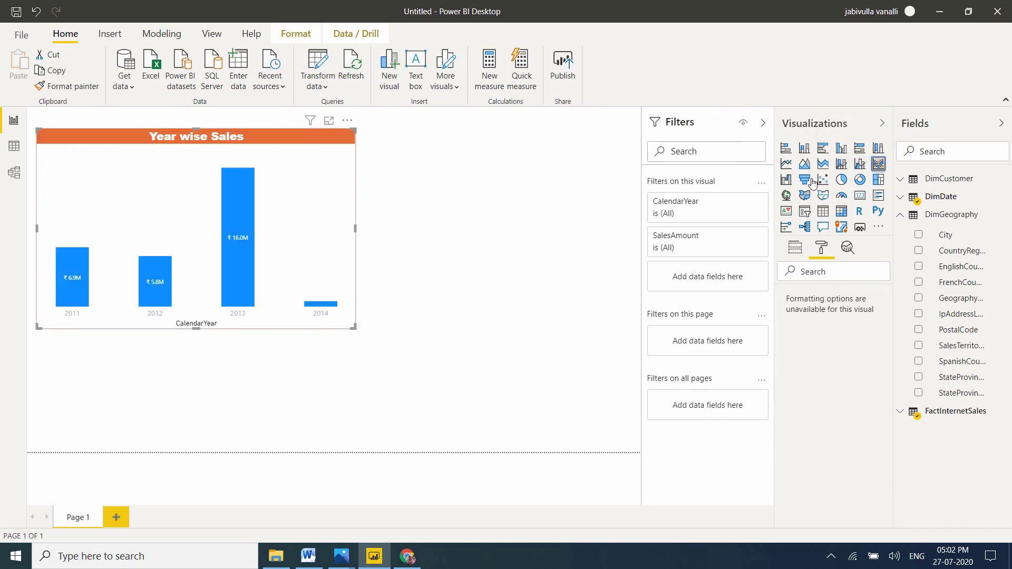
Try the visual as a waterfall chart, map, filled map and shape map
left_click(786, 180)
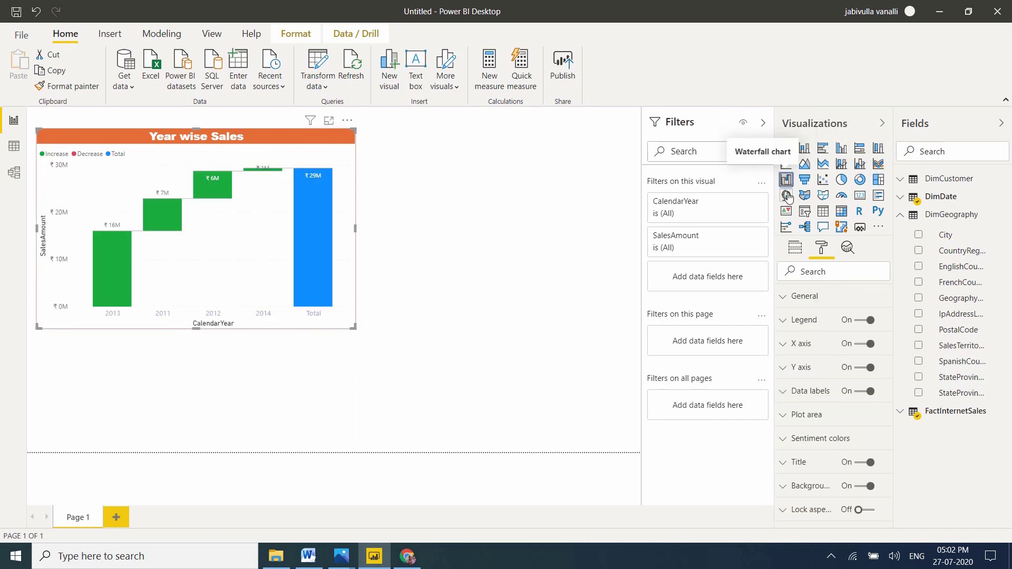
left_click(787, 195)
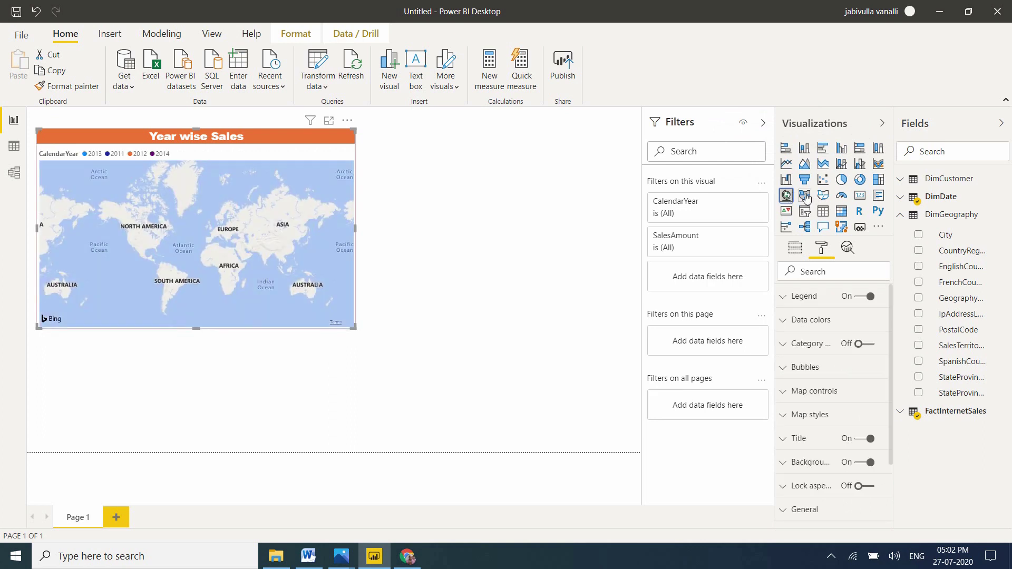
left_click(805, 197)
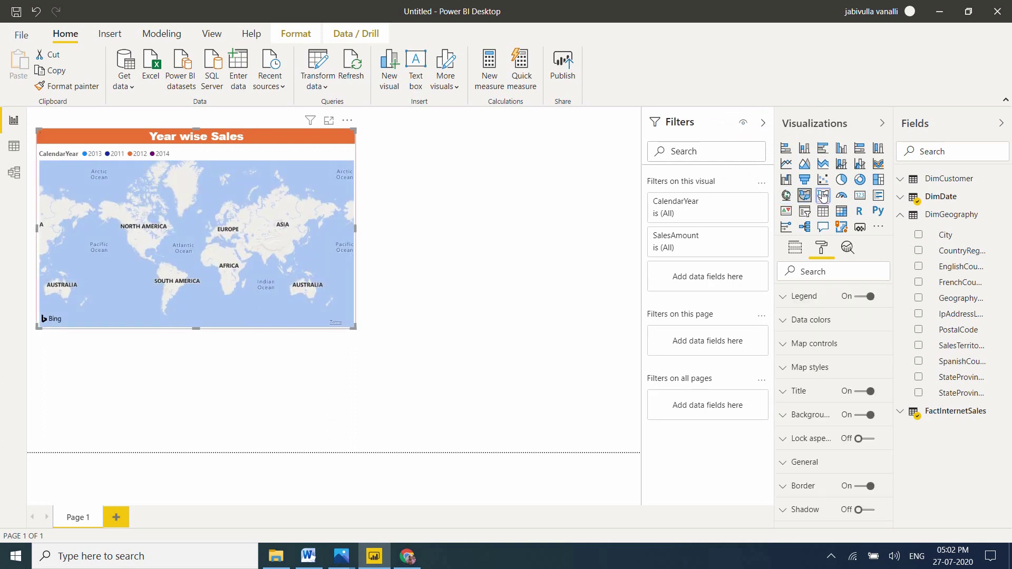
left_click(823, 196)
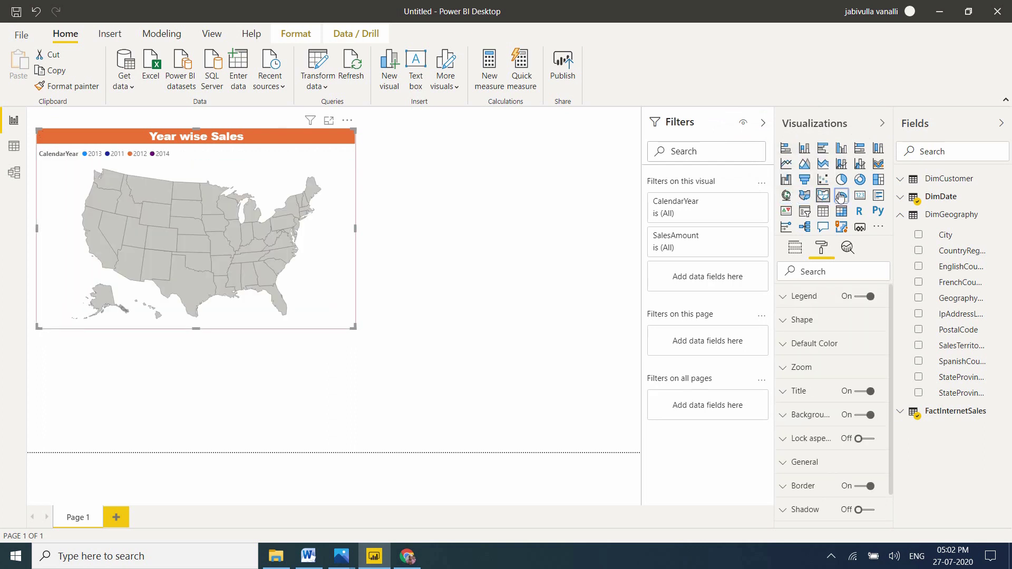
Switch the visual through gauge, card, multi-row card and KPI types, and turn it into a slicer
left_click(841, 196)
left_click(860, 195)
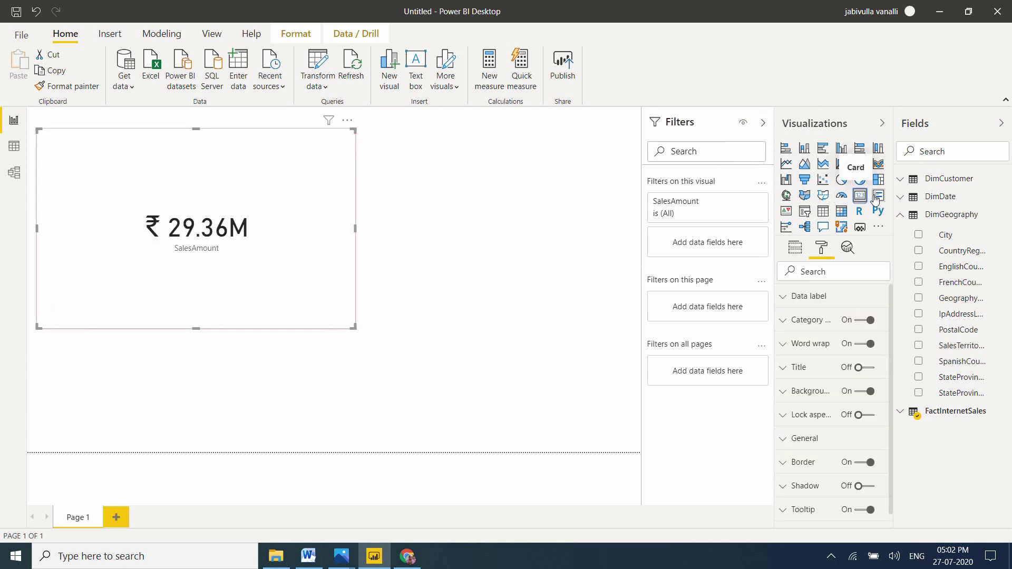
left_click(876, 198)
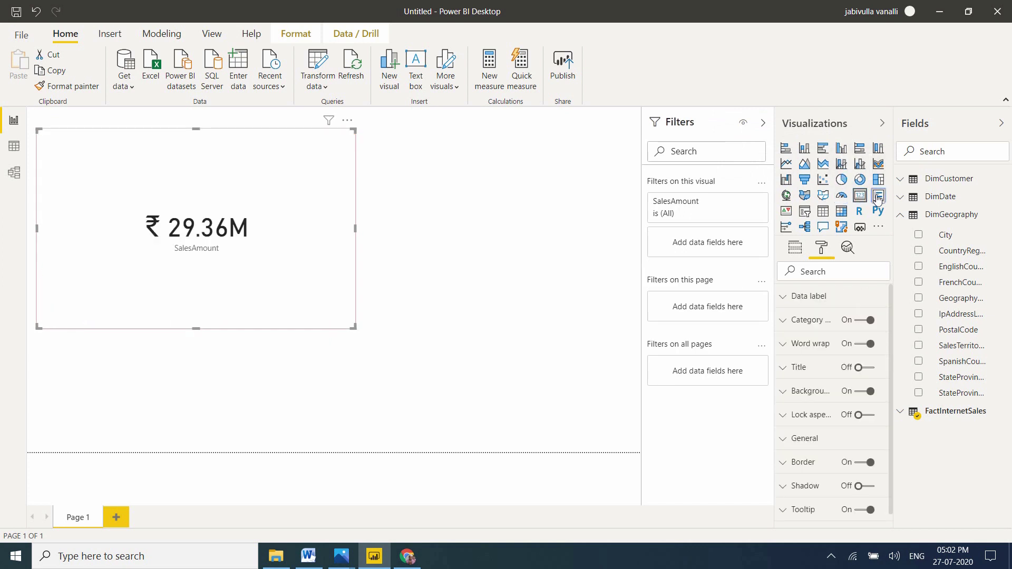
left_click(786, 212)
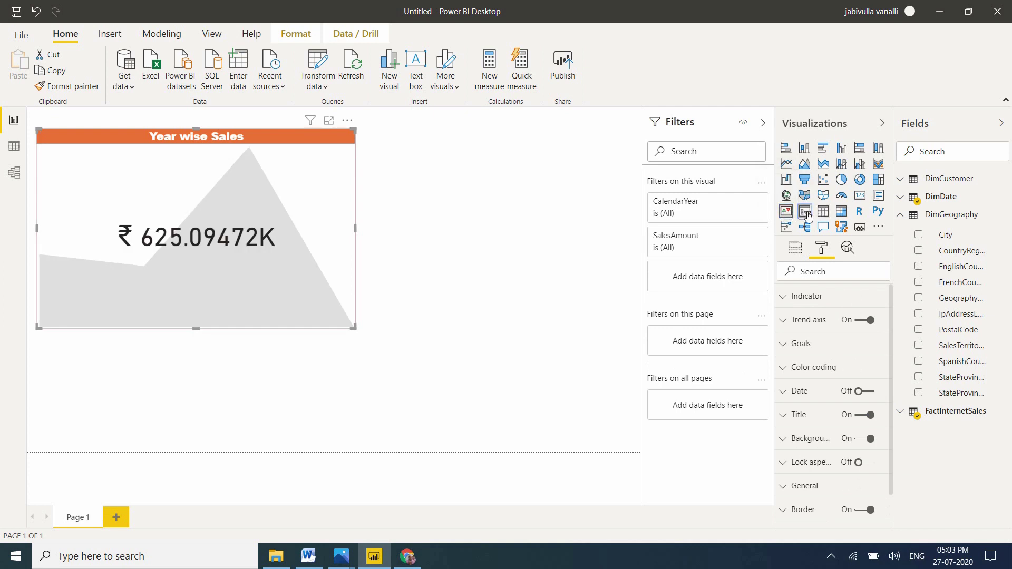
left_click(805, 212)
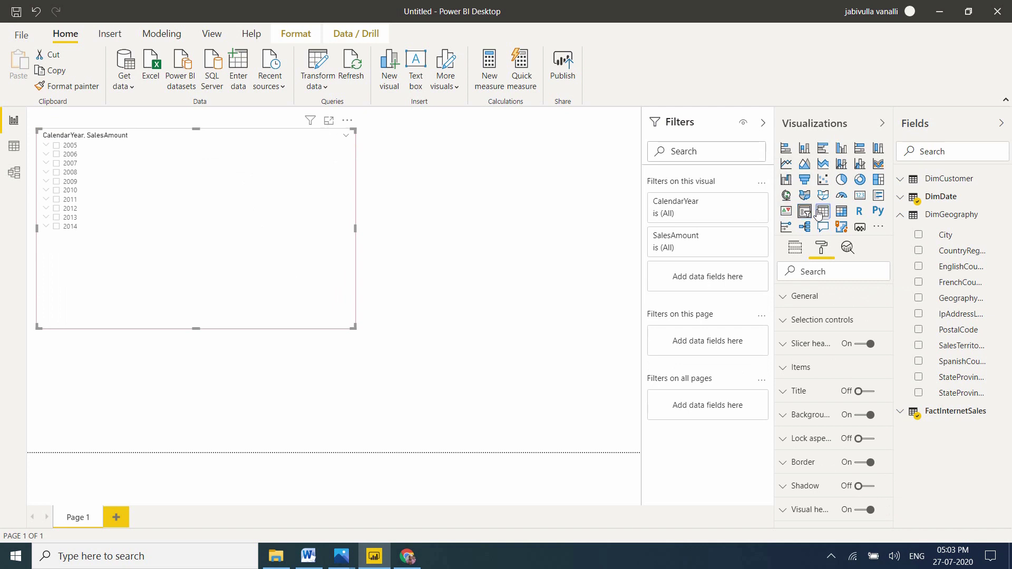
Try the visual as a table, return it to a clustered column chart, and shrink the chart
left_click(820, 213)
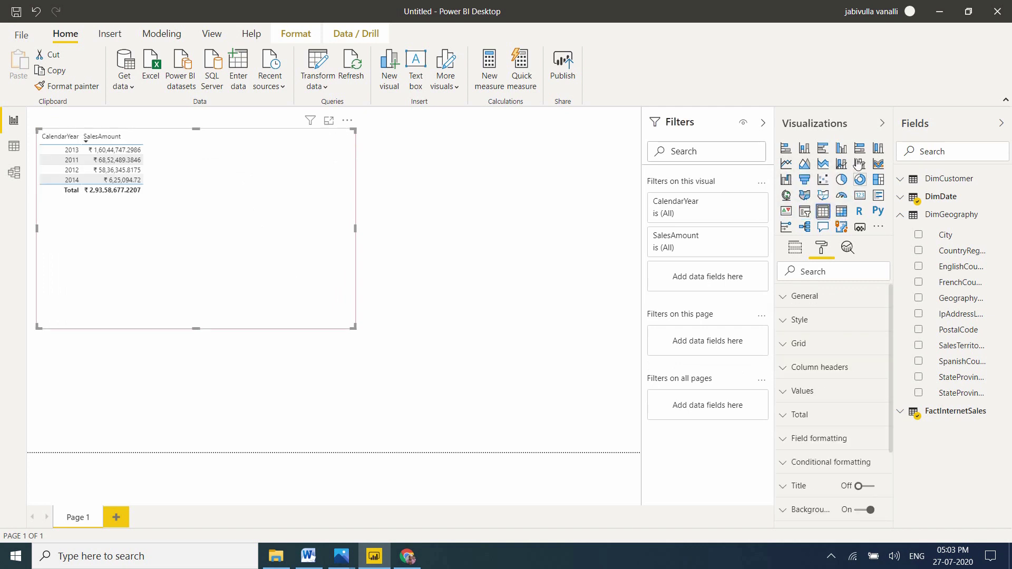
left_click(842, 148)
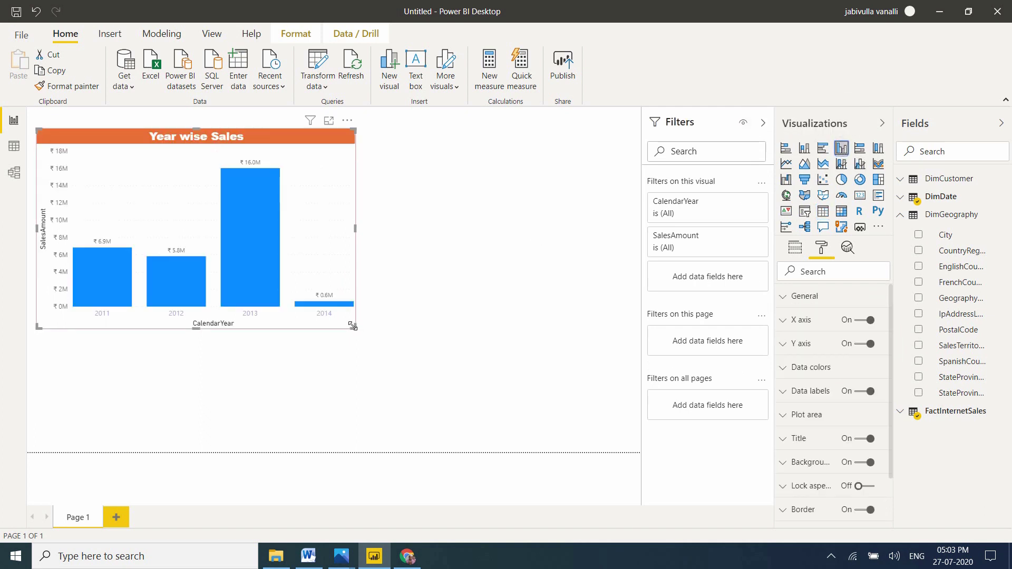
left_click_drag(353, 326, 305, 311)
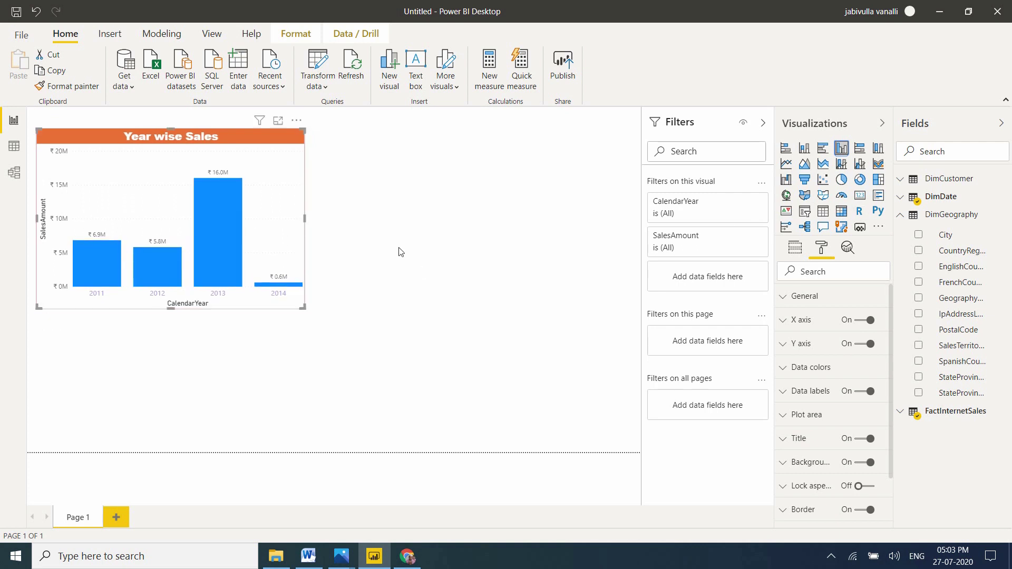
left_click(421, 207)
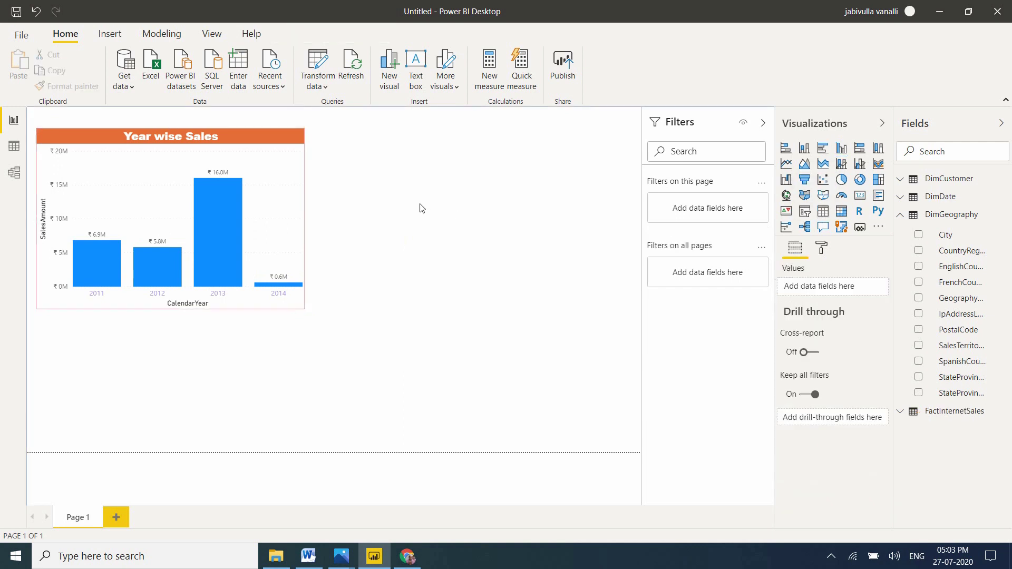
Add a new table visual to the right of the Year wise Sales chart and match the chart's height
left_click(824, 213)
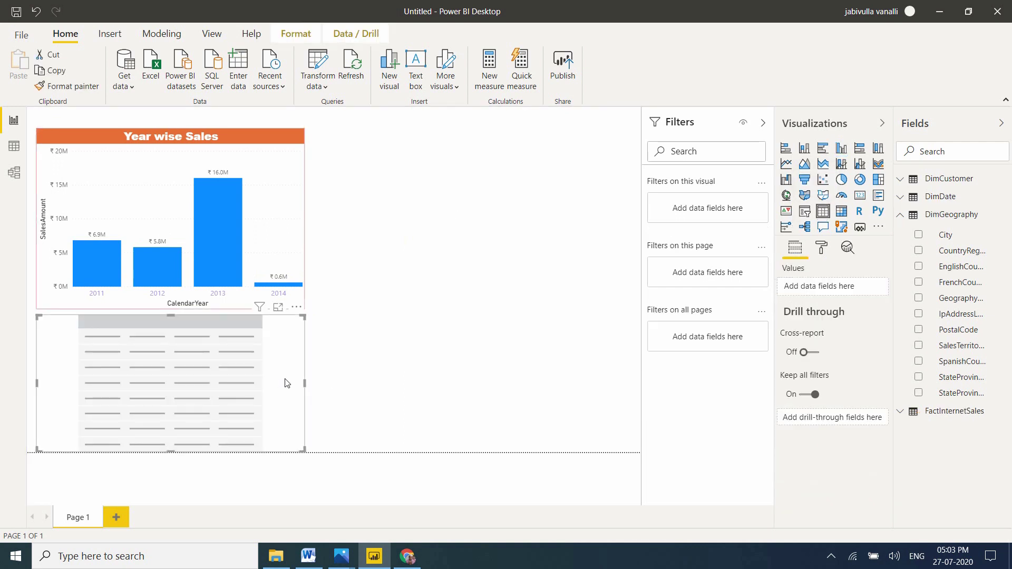
left_click_drag(286, 381, 525, 198)
left_click_drag(601, 263, 601, 304)
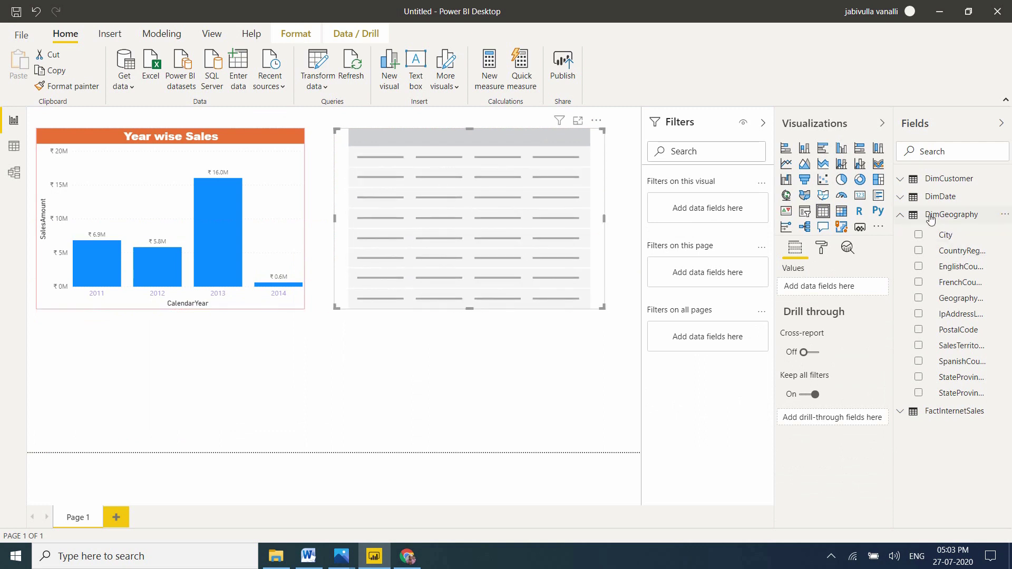
Fill the new table with EnglishCountryRegionName from DimGeography and SalesAmount from FactInternetSales
left_click(918, 268)
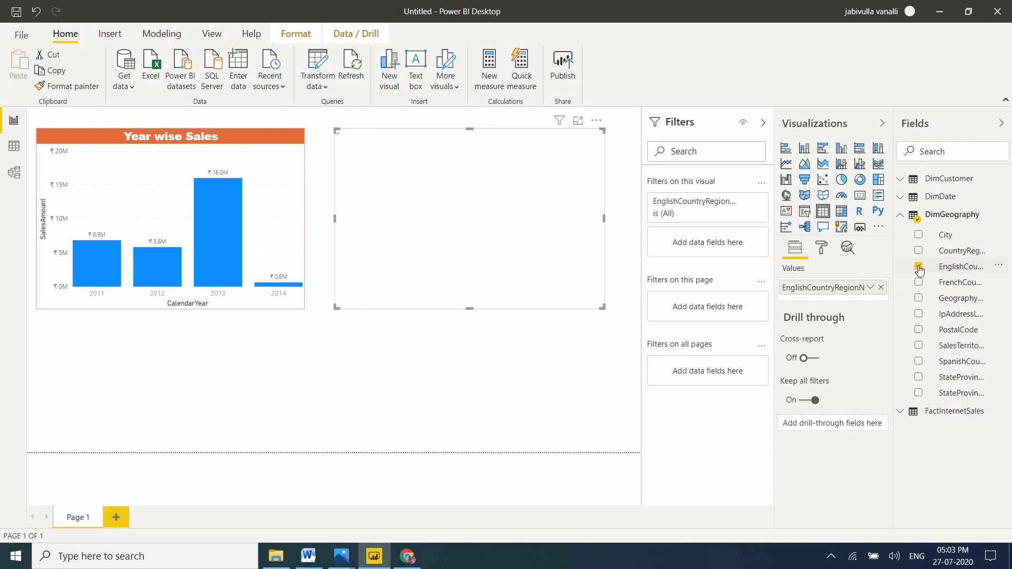
left_click(901, 215)
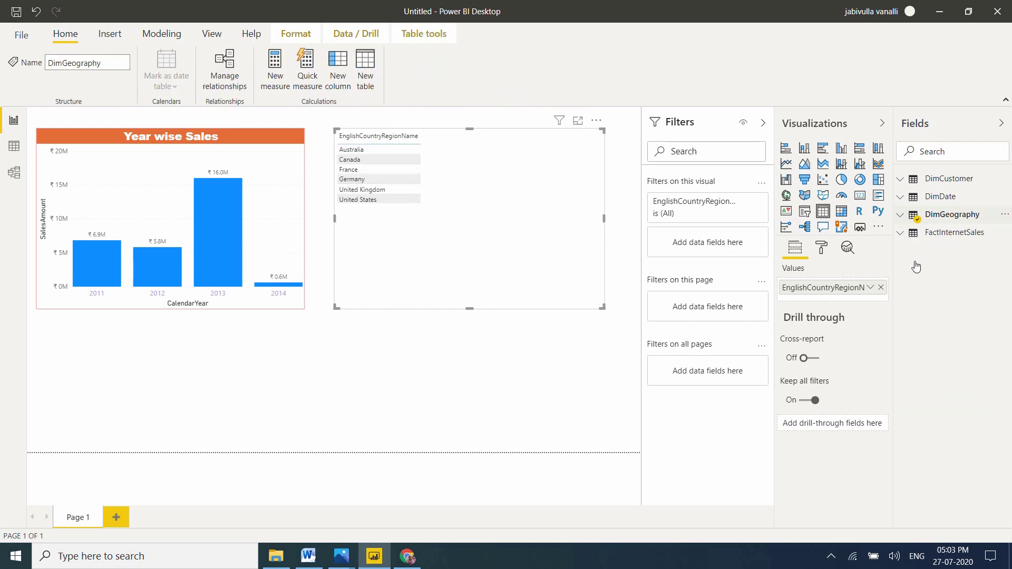
left_click(902, 234)
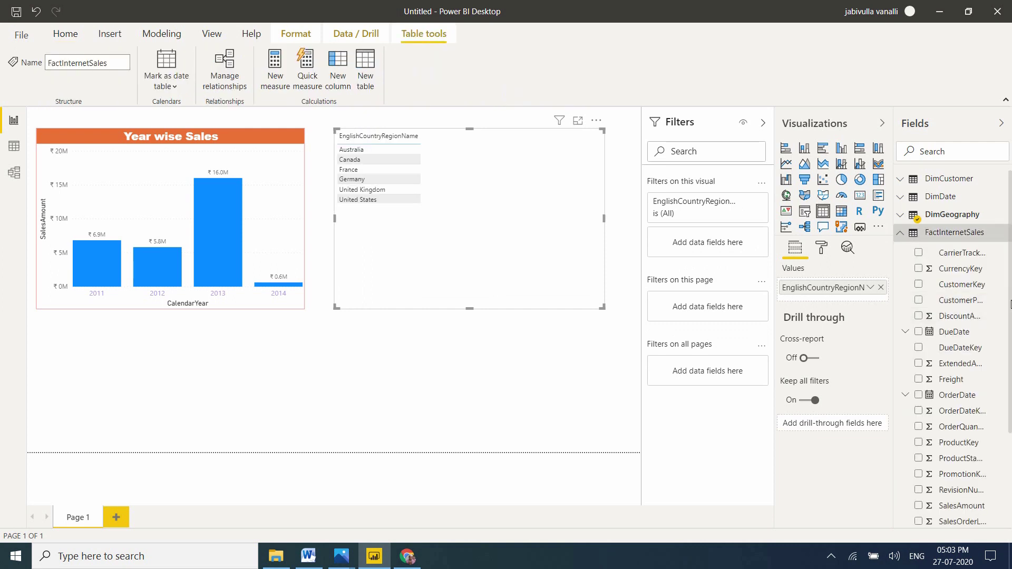
left_click(919, 506)
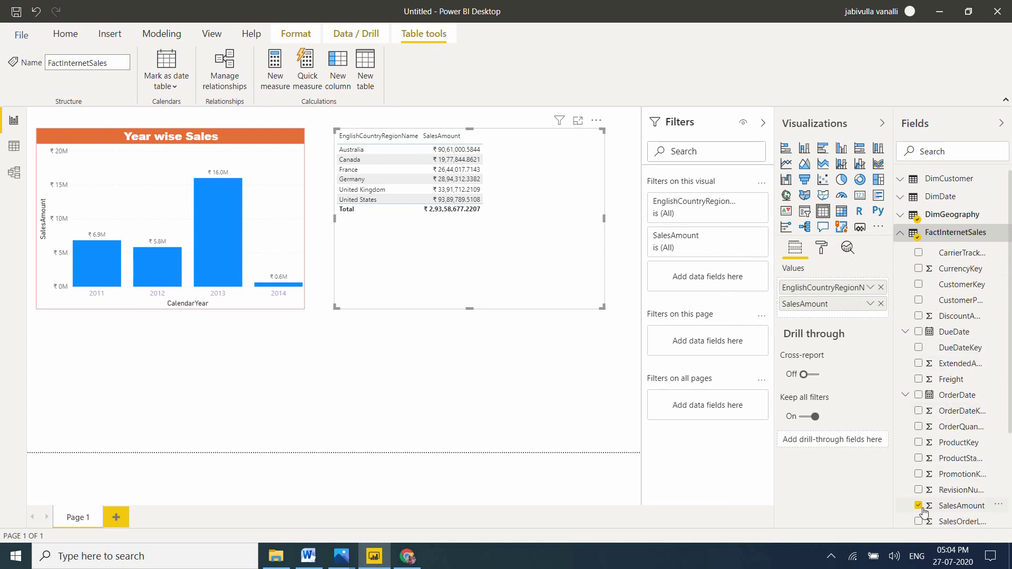
left_click(905, 428)
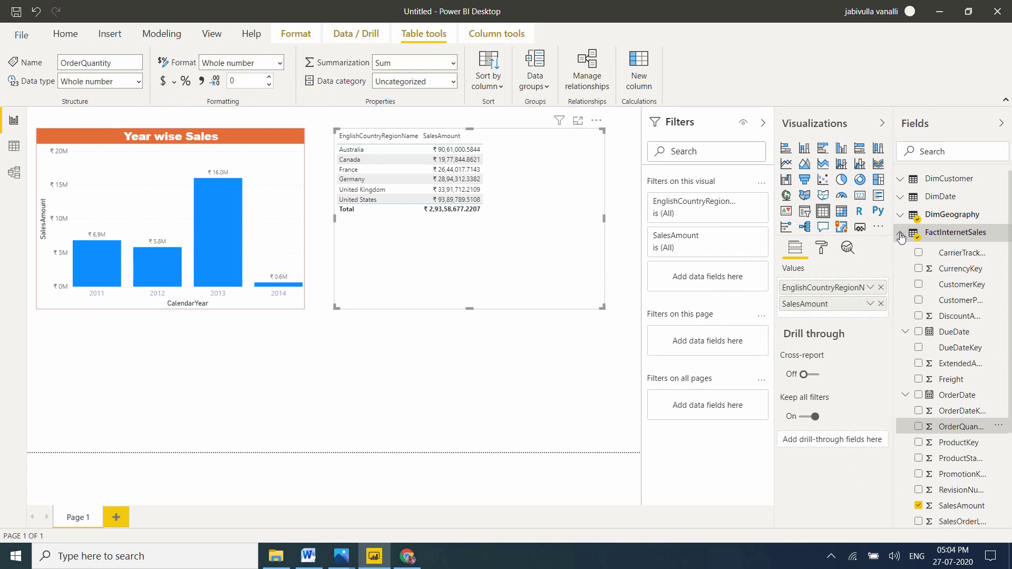
left_click(902, 235)
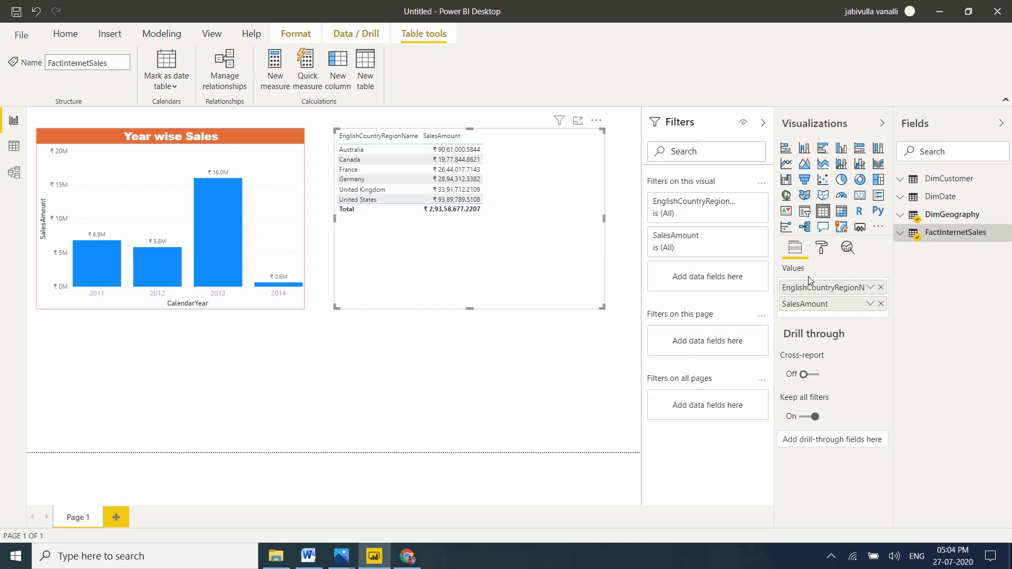
Examine the table's General format settings and expand its Style settings
left_click(821, 249)
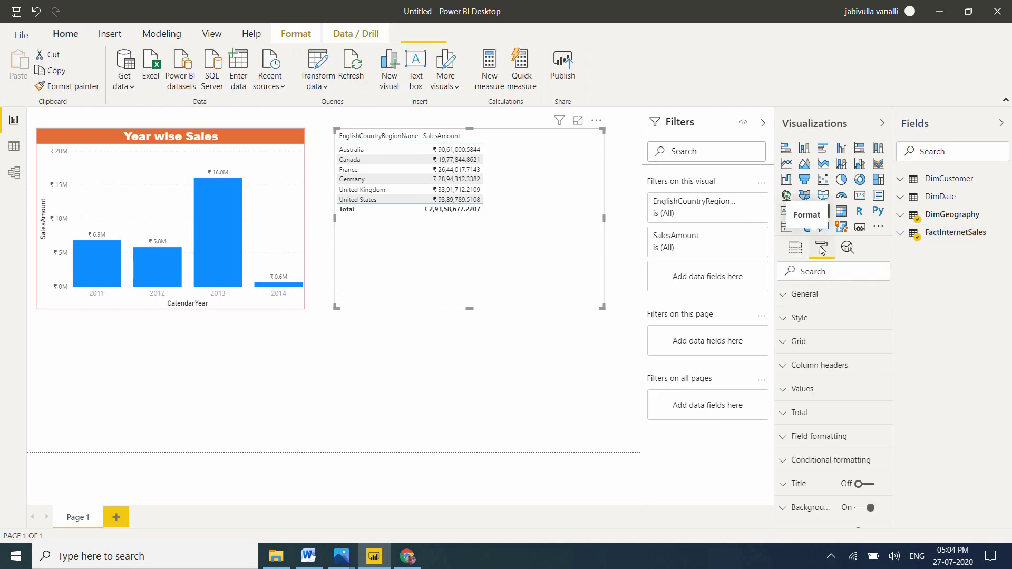
left_click(792, 298)
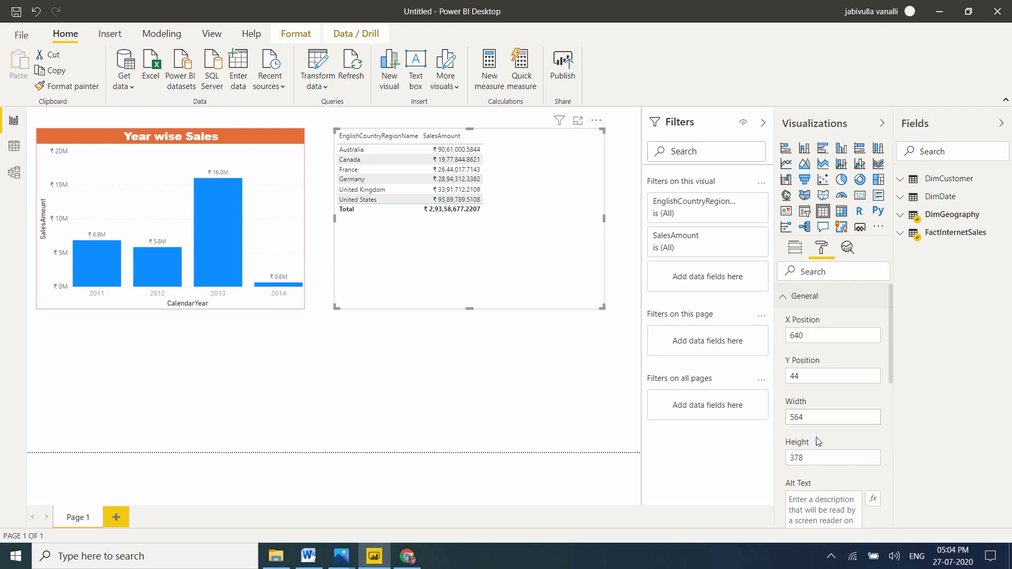
left_click(784, 298)
left_click(780, 325)
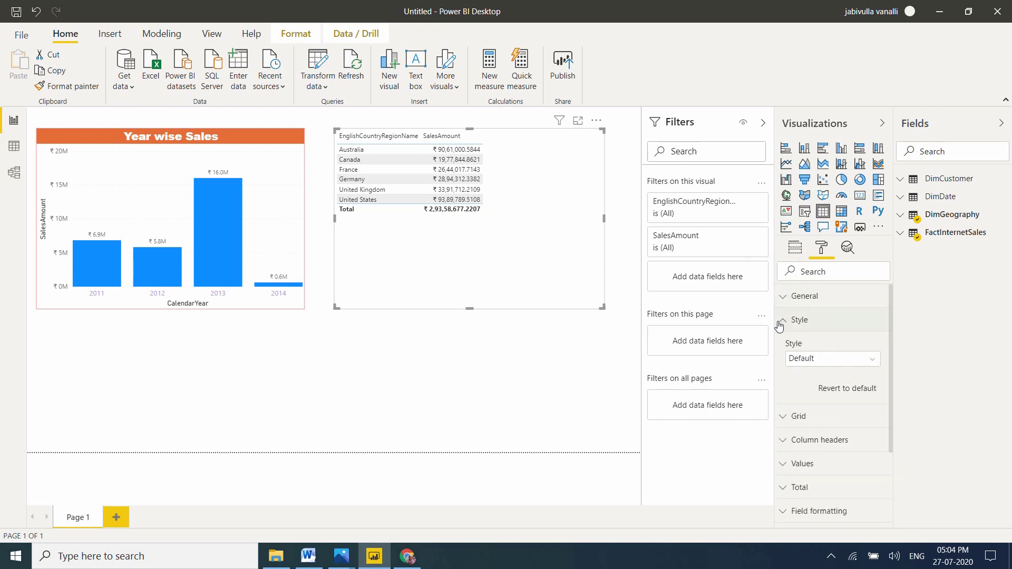
Try the None, Minimal and Bold header styles on the country sales table
left_click(821, 360)
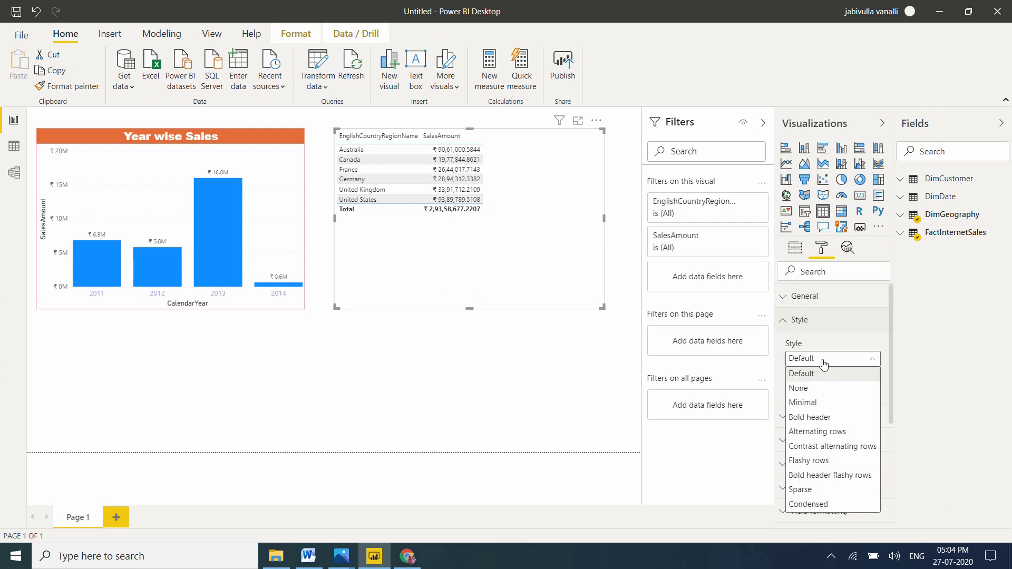
left_click(809, 393)
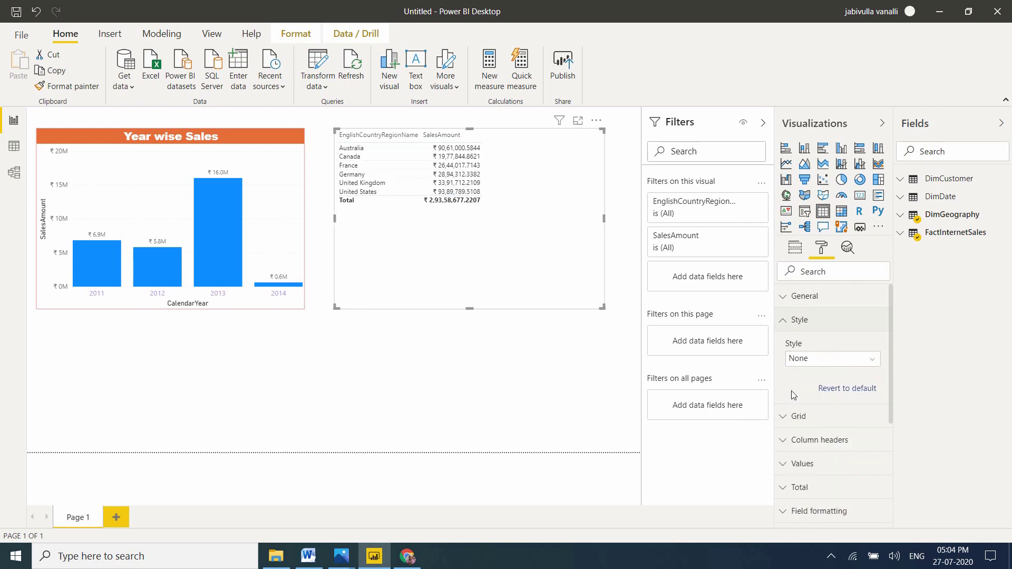
left_click(801, 361)
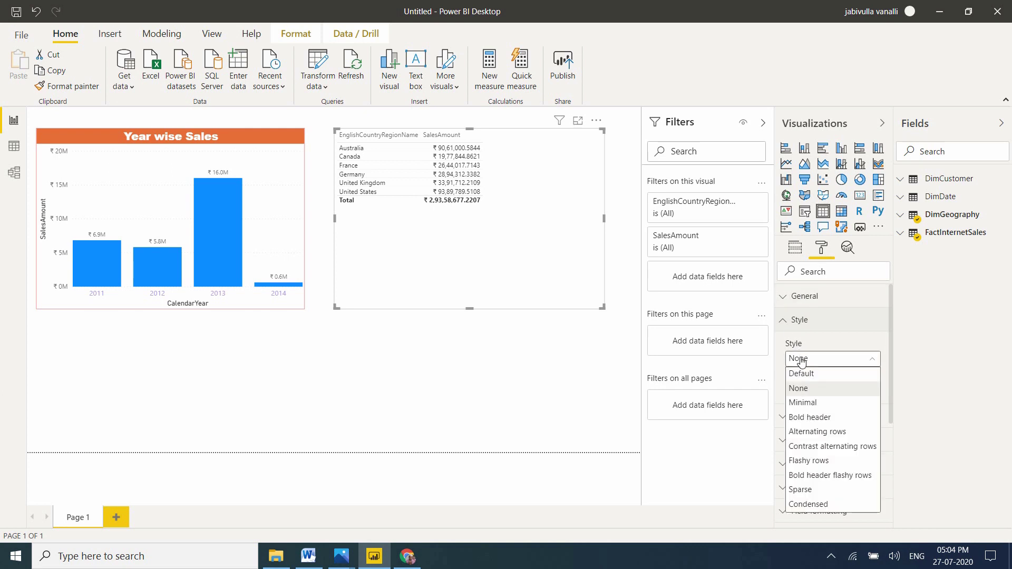
left_click(808, 403)
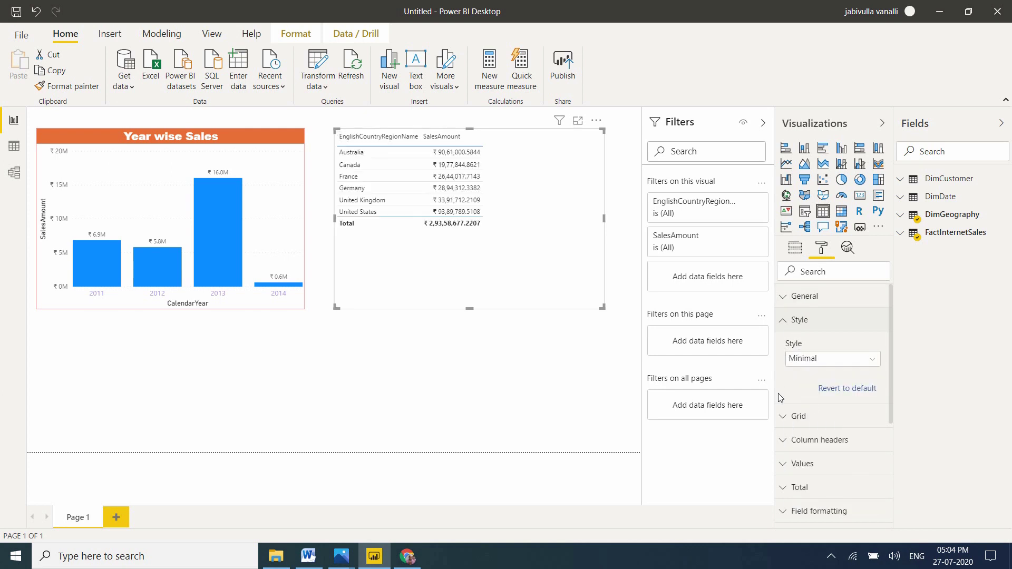
left_click(836, 362)
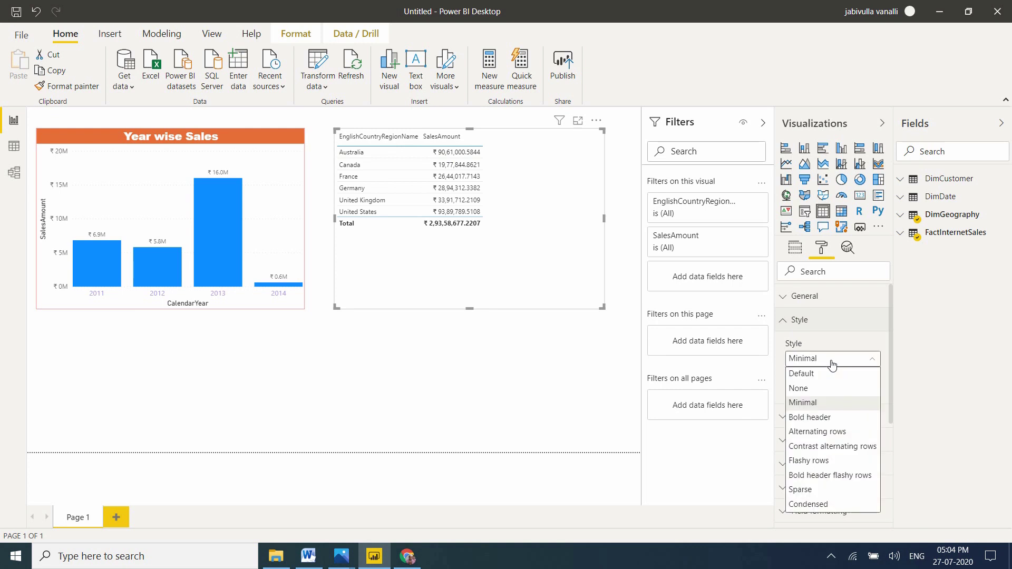
left_click(816, 418)
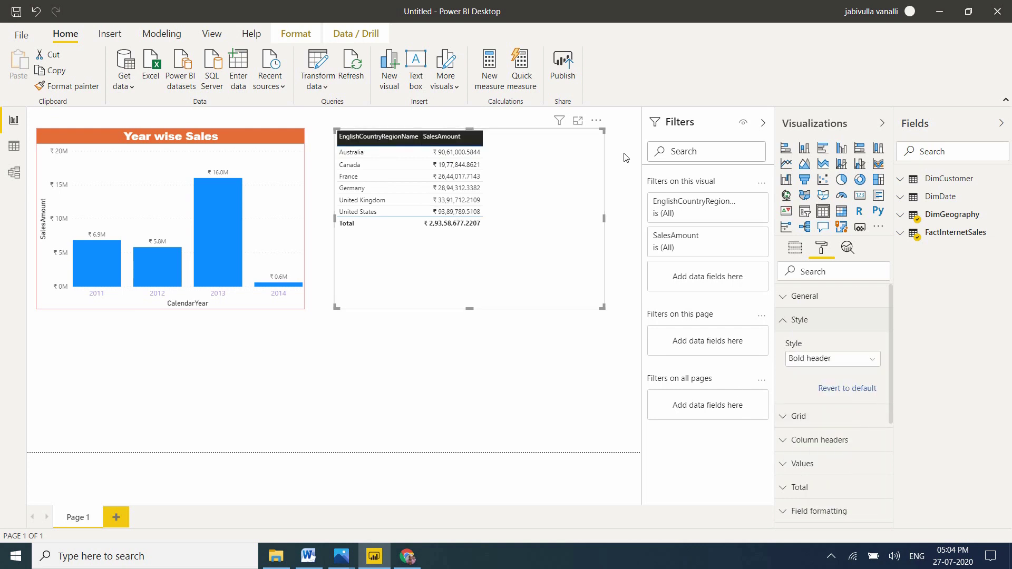
Try the Alternating rows, Contrast alternating rows and Flashy rows styles on the country sales table
left_click(826, 362)
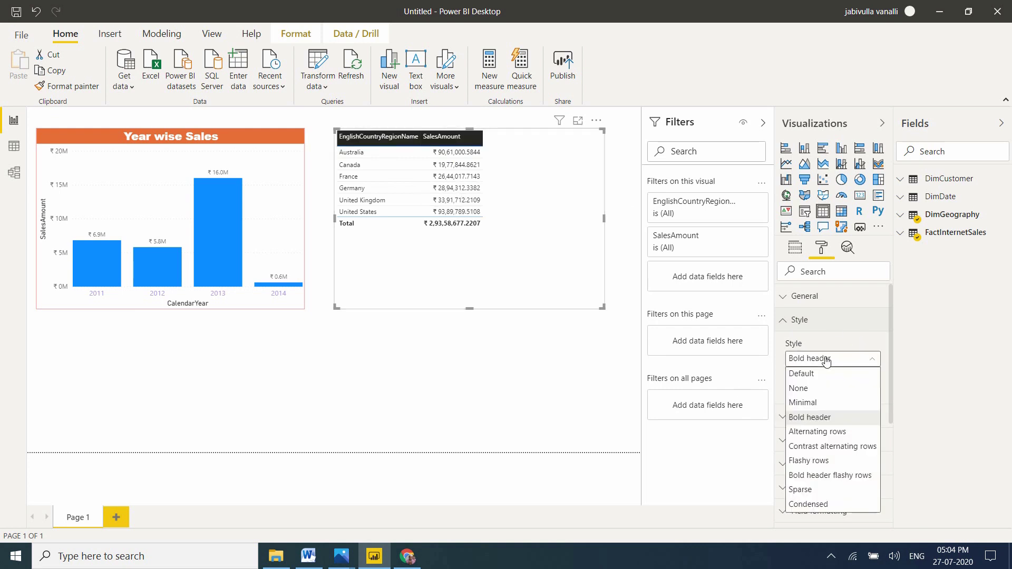
left_click(815, 432)
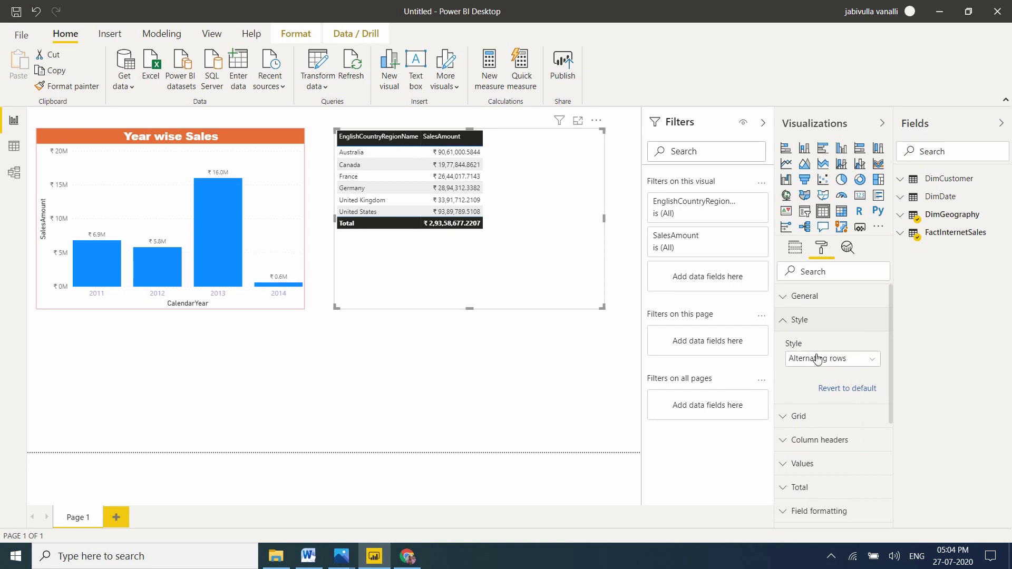
left_click(831, 364)
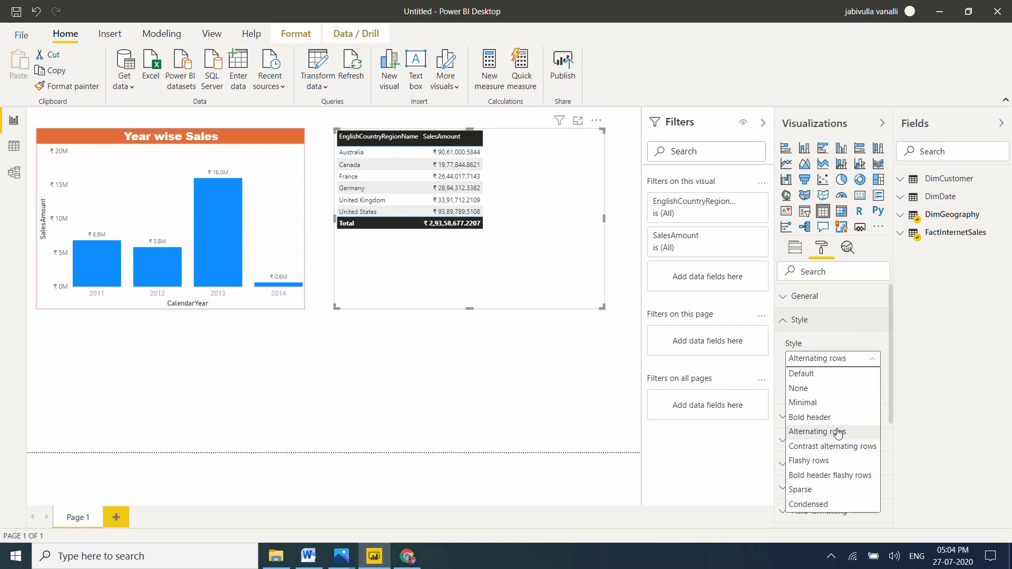
left_click(820, 447)
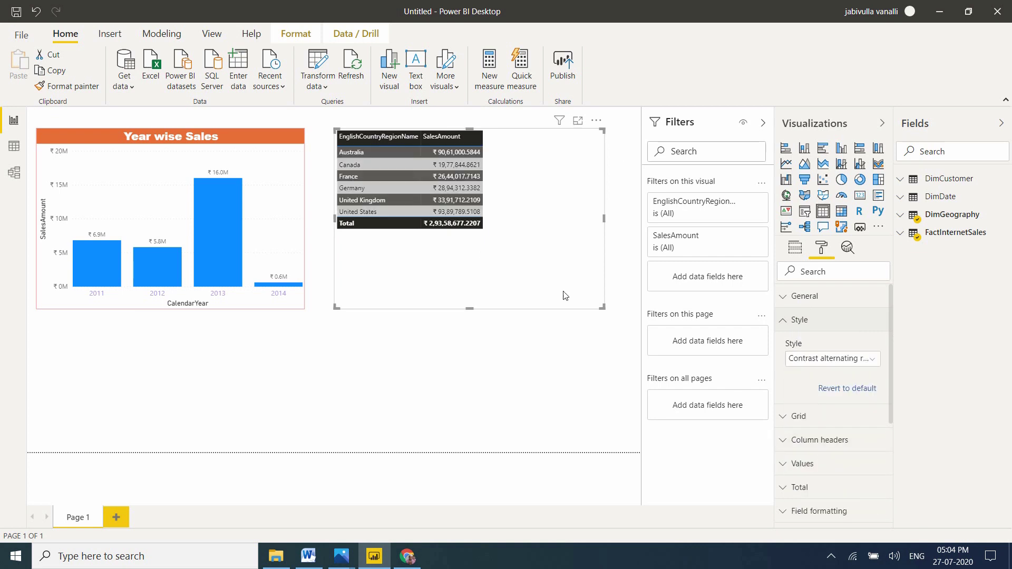
left_click(871, 363)
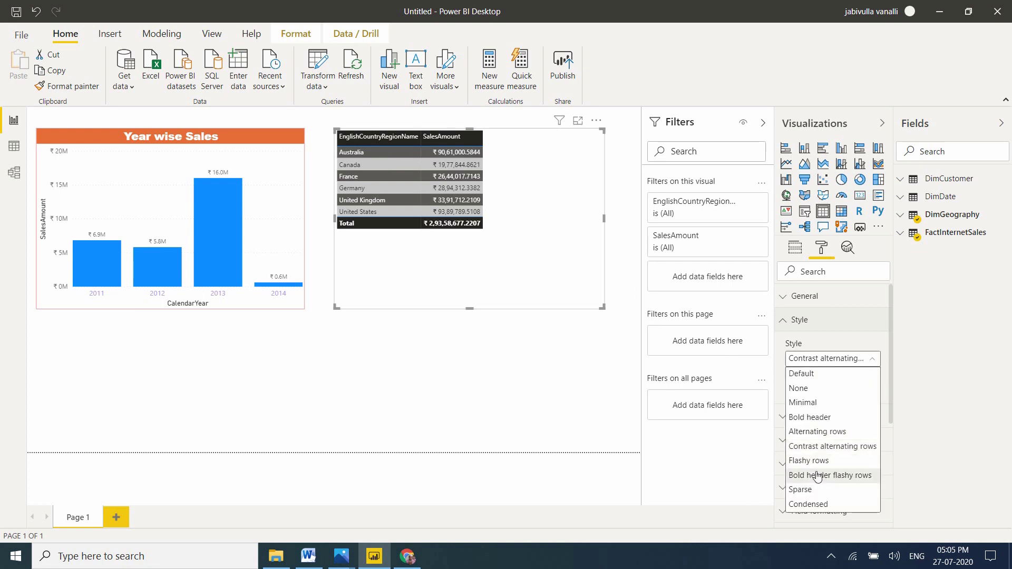
left_click(831, 461)
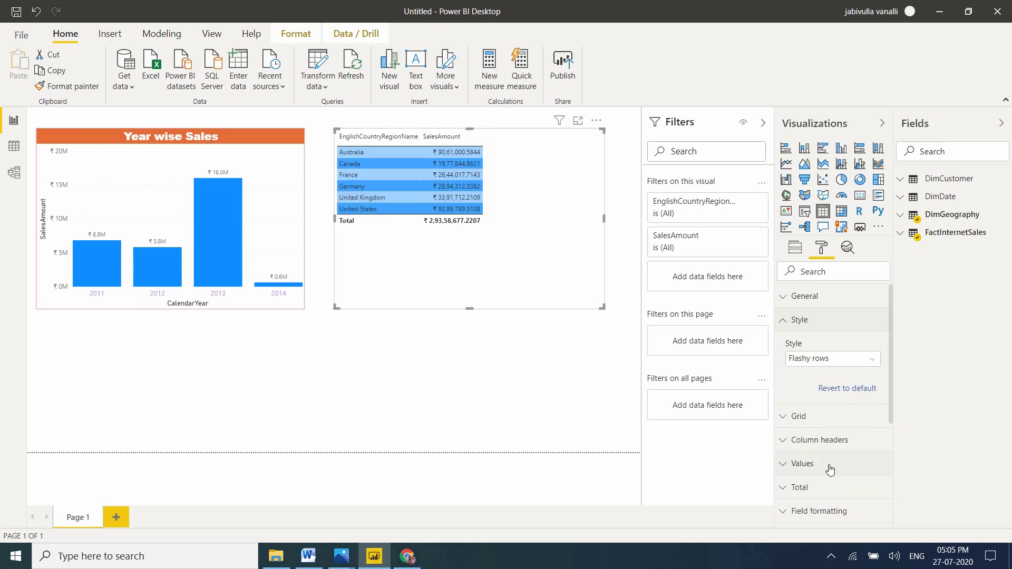
Try the Bold header flashy rows, Sparse and Condensed styles on the country sales table
left_click(821, 359)
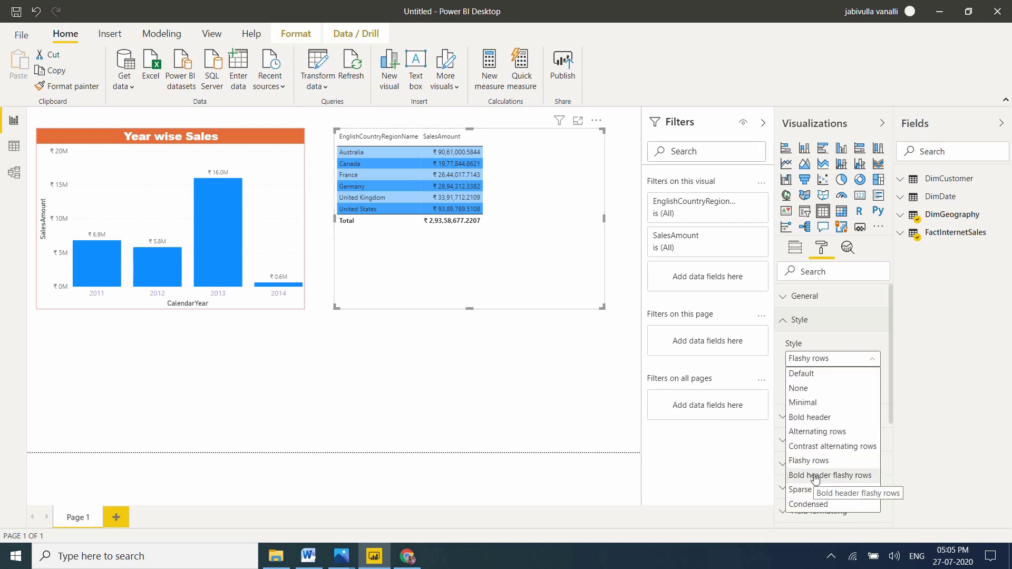
left_click(832, 477)
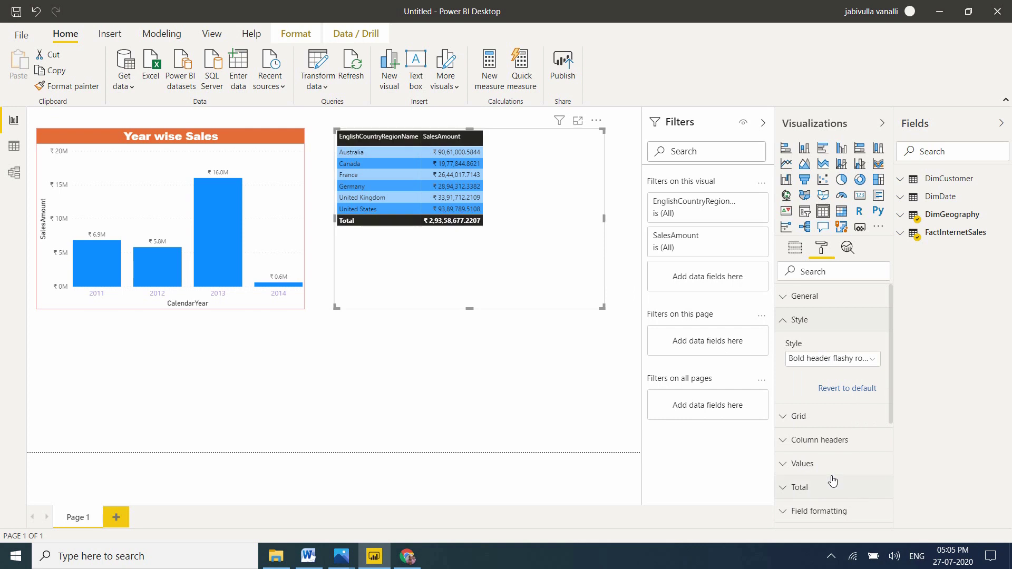
left_click(863, 360)
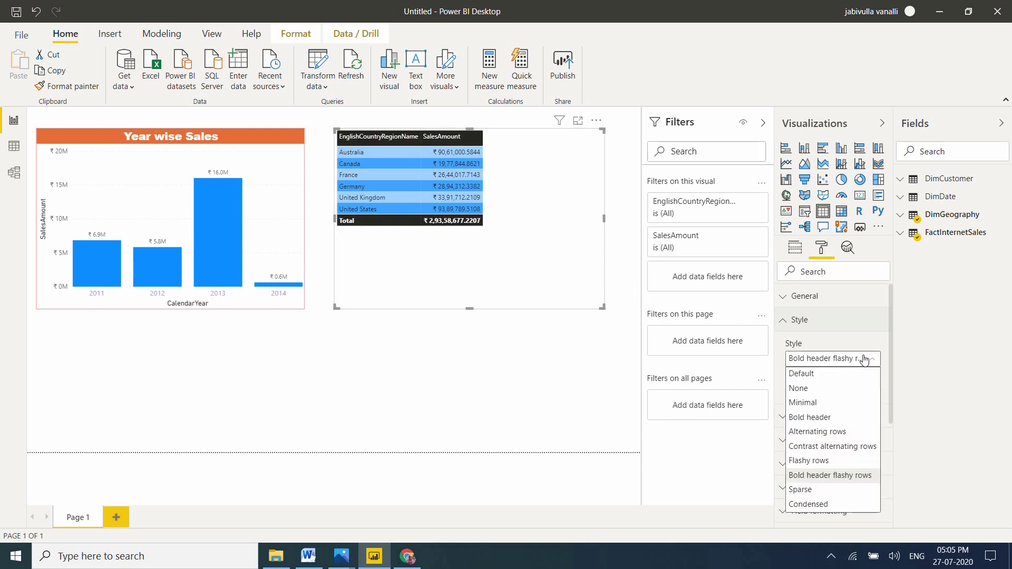
left_click(811, 490)
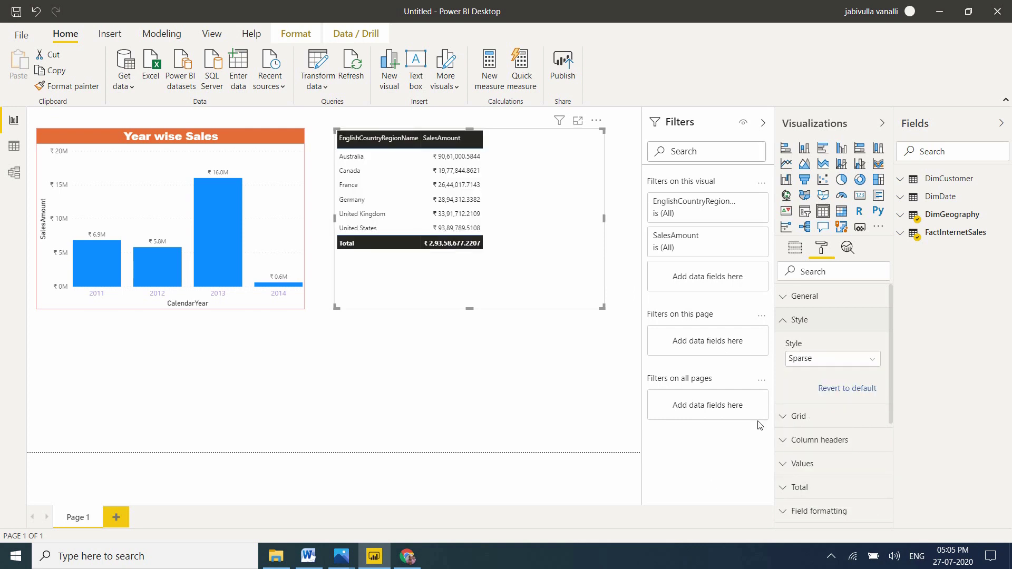
left_click(845, 365)
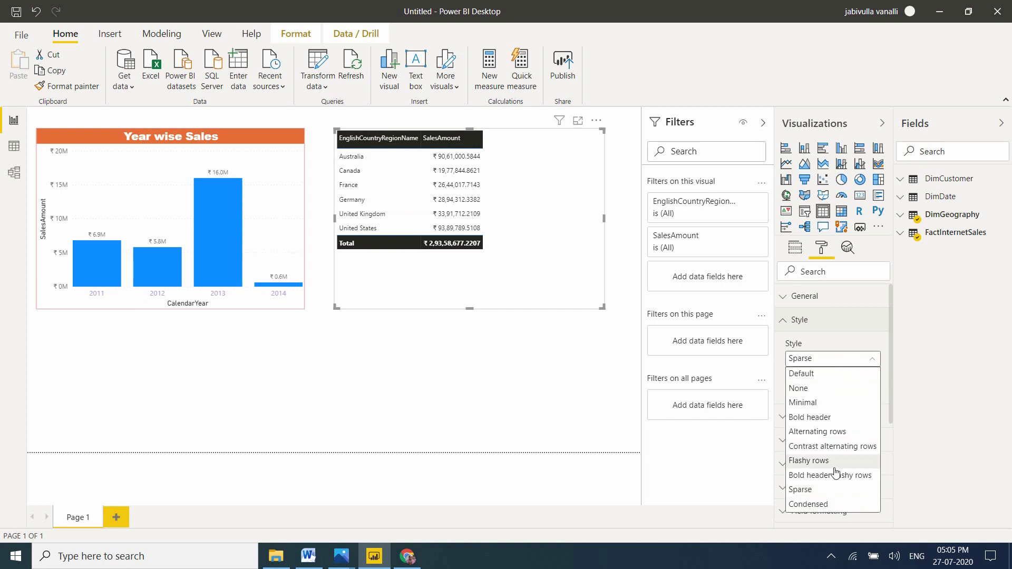
left_click(809, 503)
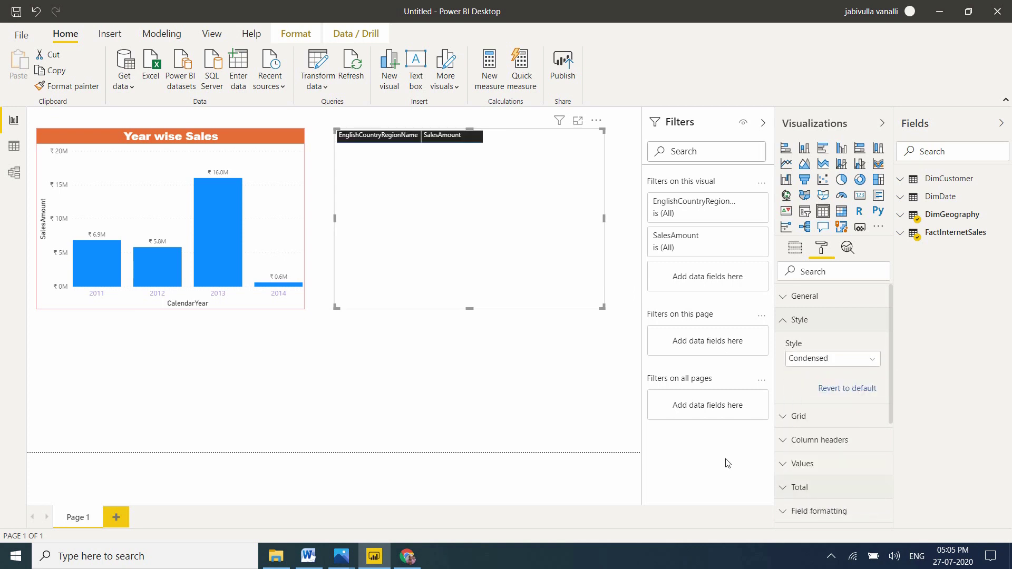
Set the country sales table's style to Bold header flashy rows
left_click(811, 364)
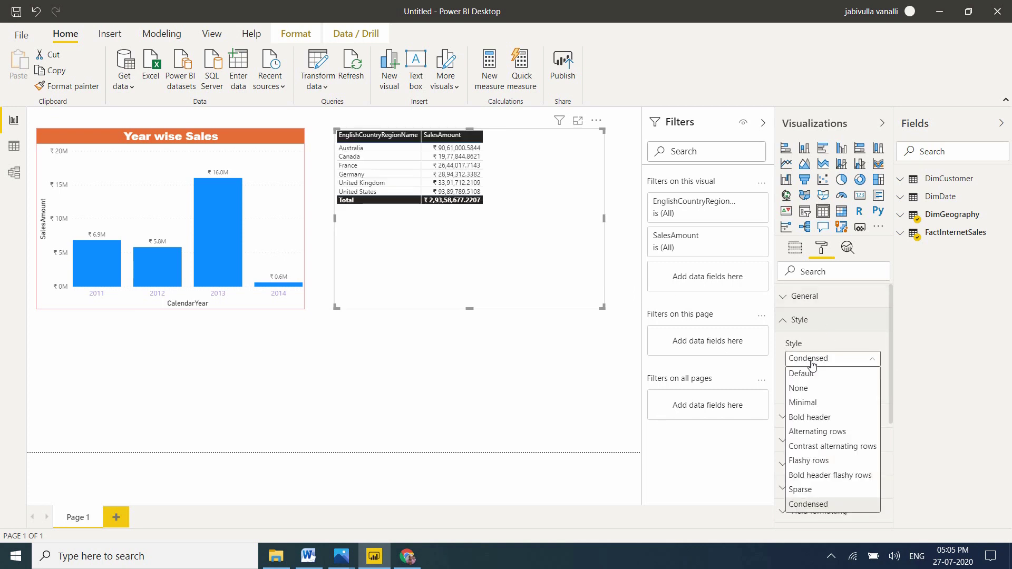
left_click(825, 479)
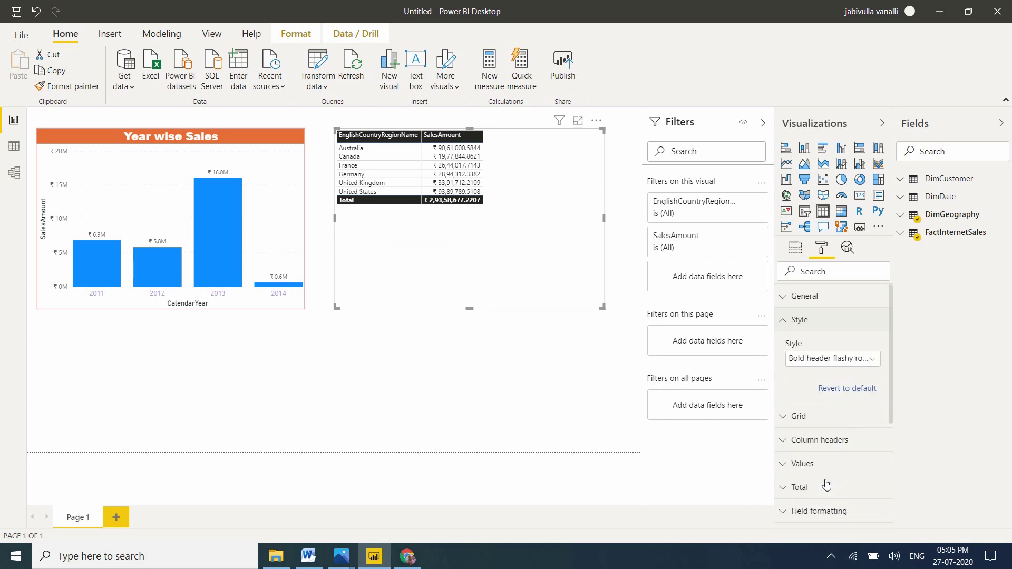
Try the vertical and horizontal grid lines on the country sales table, switching each one on and back off
left_click(784, 320)
left_click(791, 347)
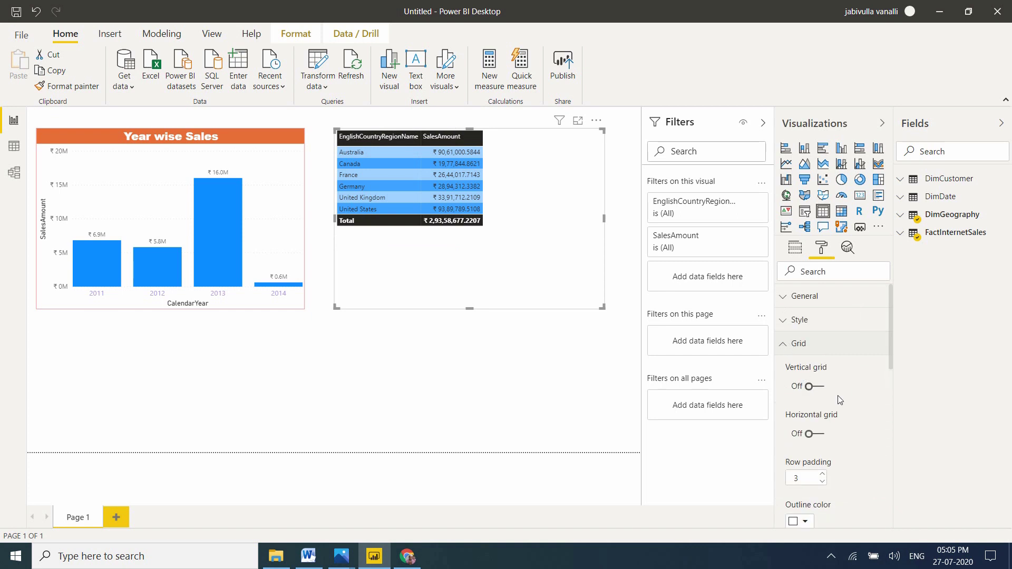
left_click(824, 388)
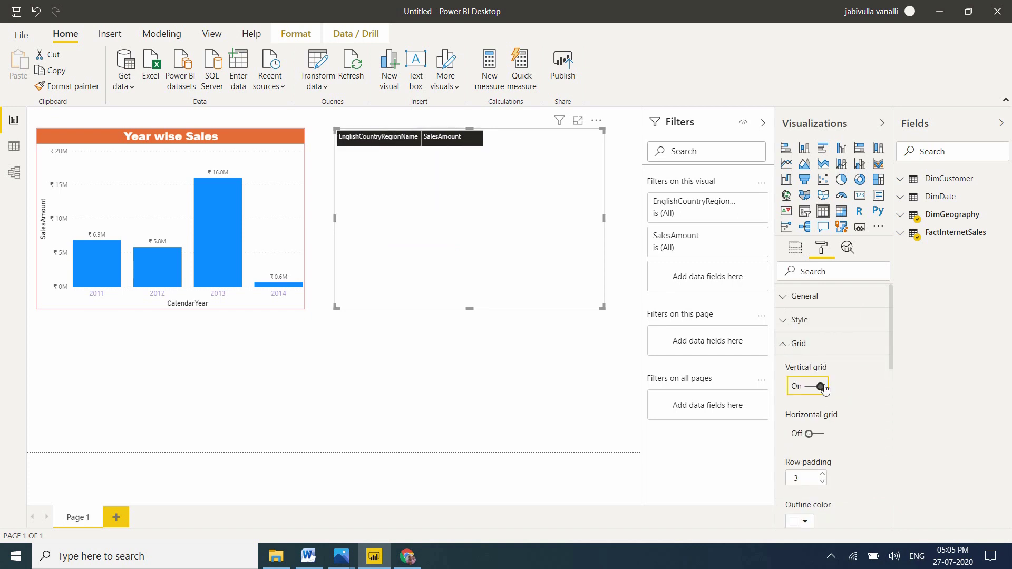
left_click(820, 388)
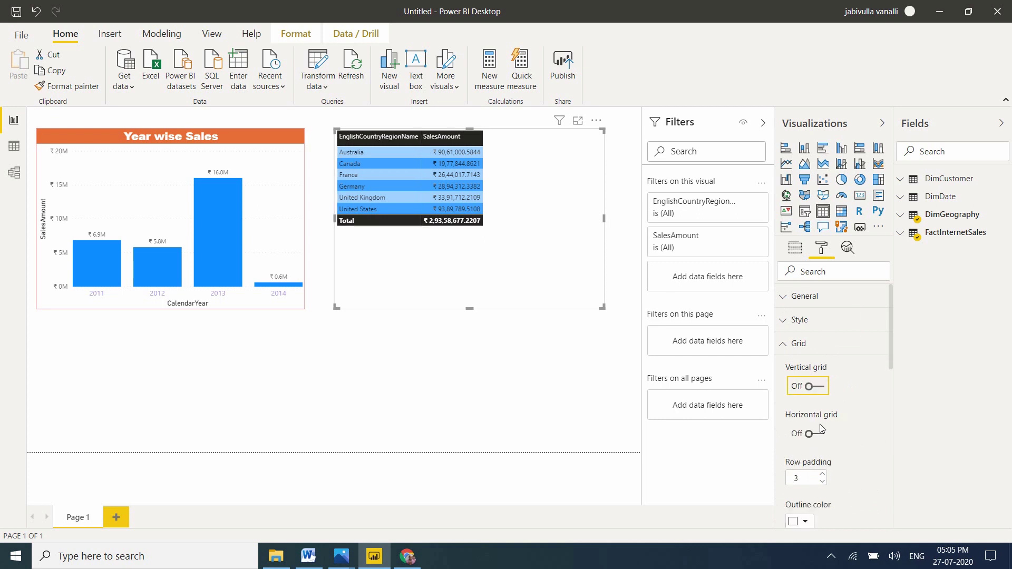
left_click(817, 433)
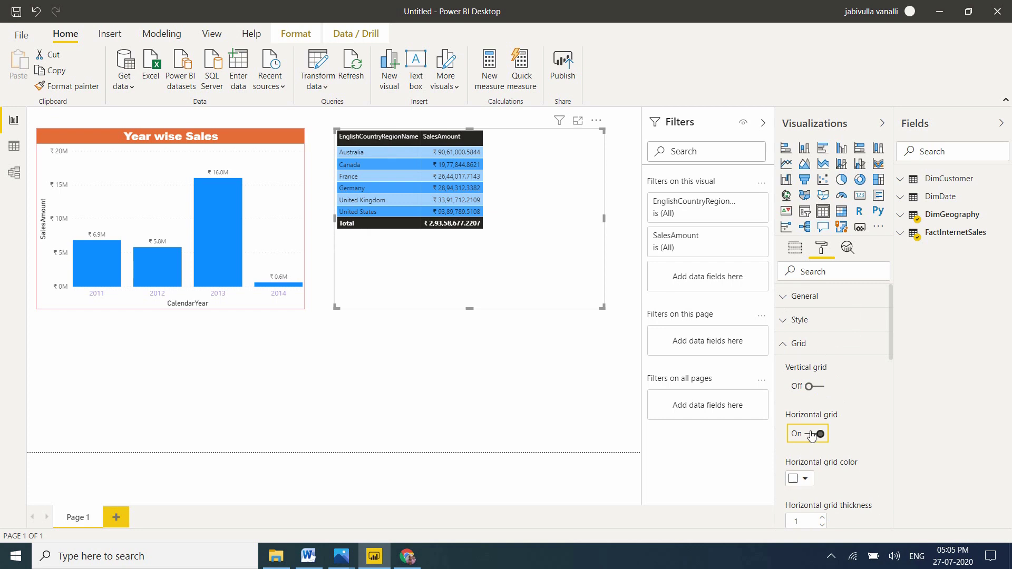
left_click(812, 434)
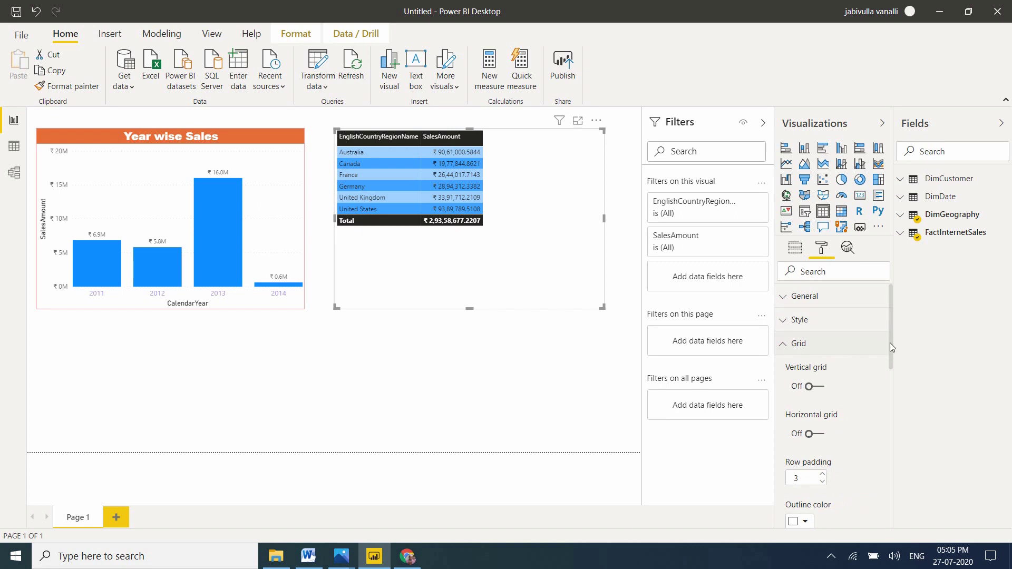
left_click(791, 345)
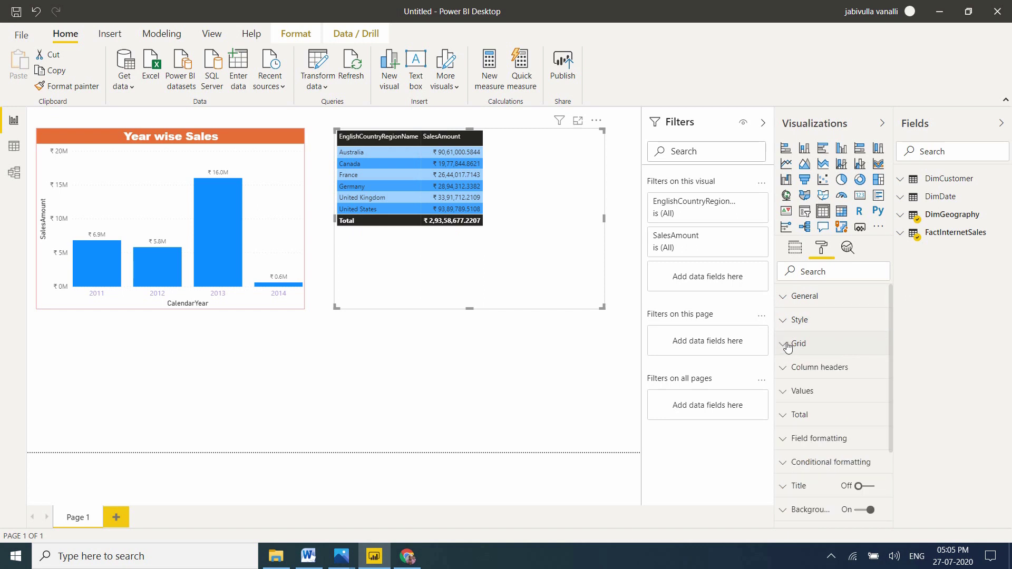
Set the text size of the country sales table's column headers to 14 pt
left_click(817, 376)
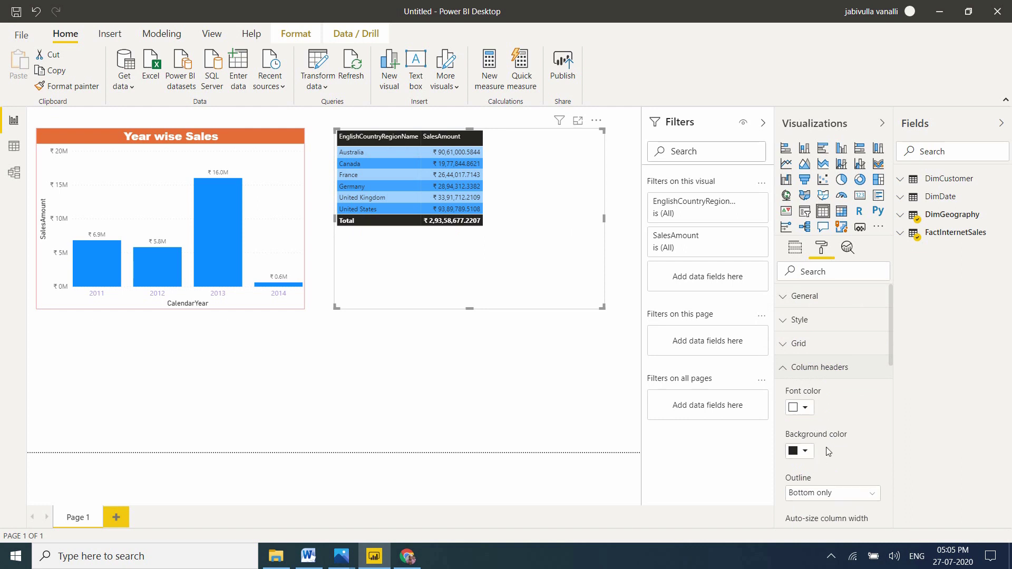
left_click_drag(890, 346, 894, 422)
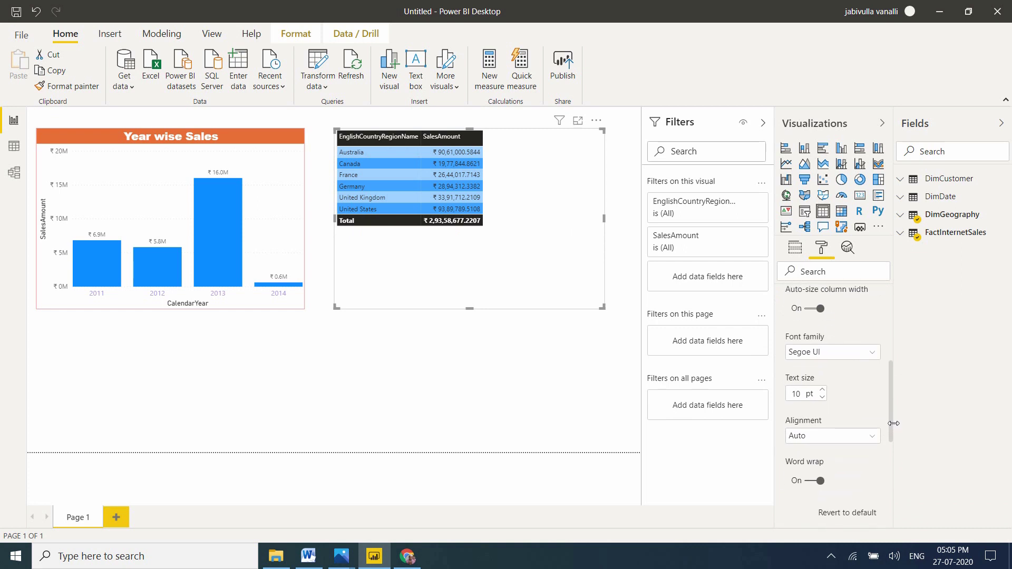
left_click(844, 361)
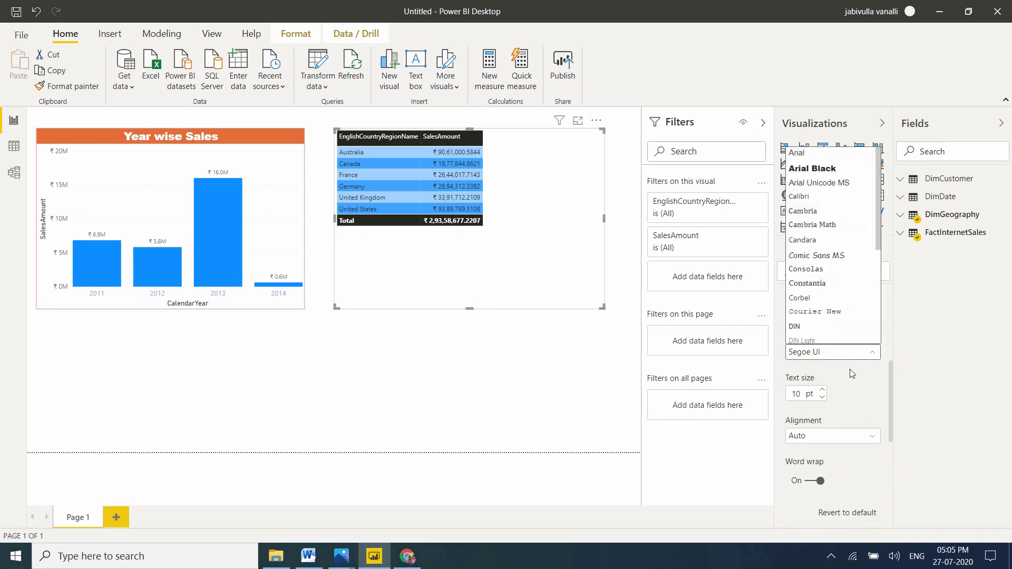
left_click(854, 388)
scroll(854, 388, "up", 5)
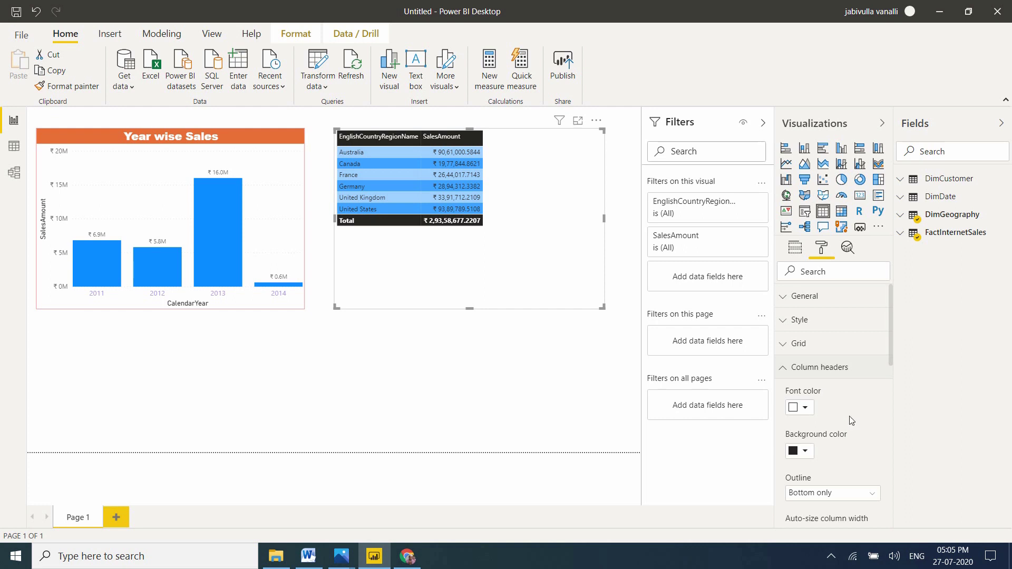
left_click_drag(890, 349, 886, 420)
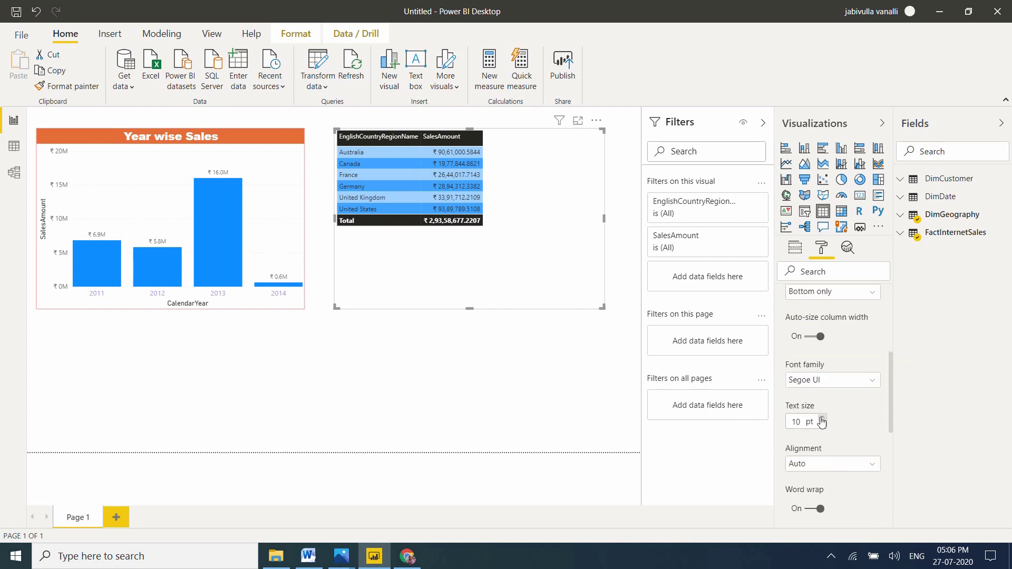
left_click(821, 419)
left_click(822, 419)
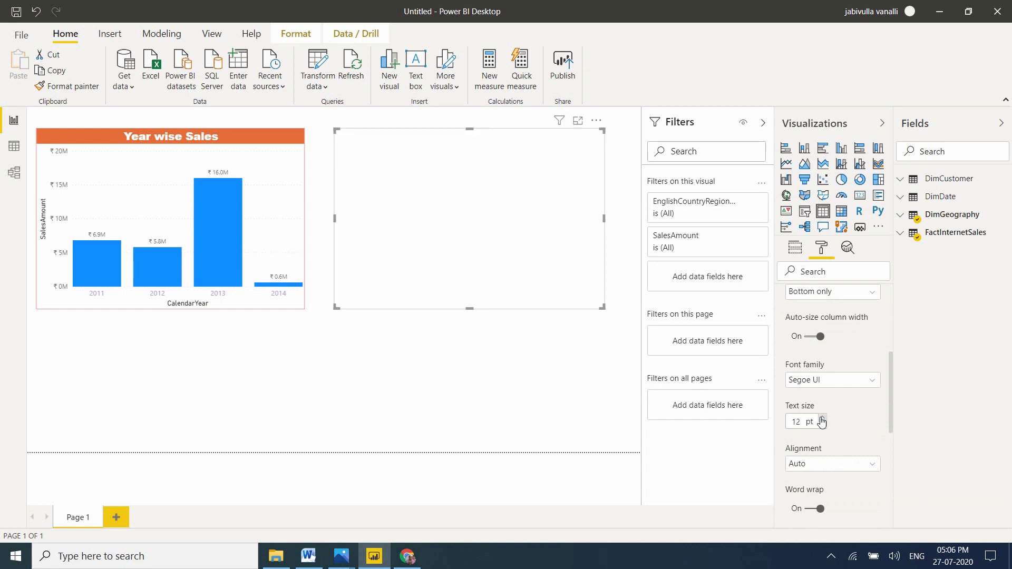
left_click(822, 419)
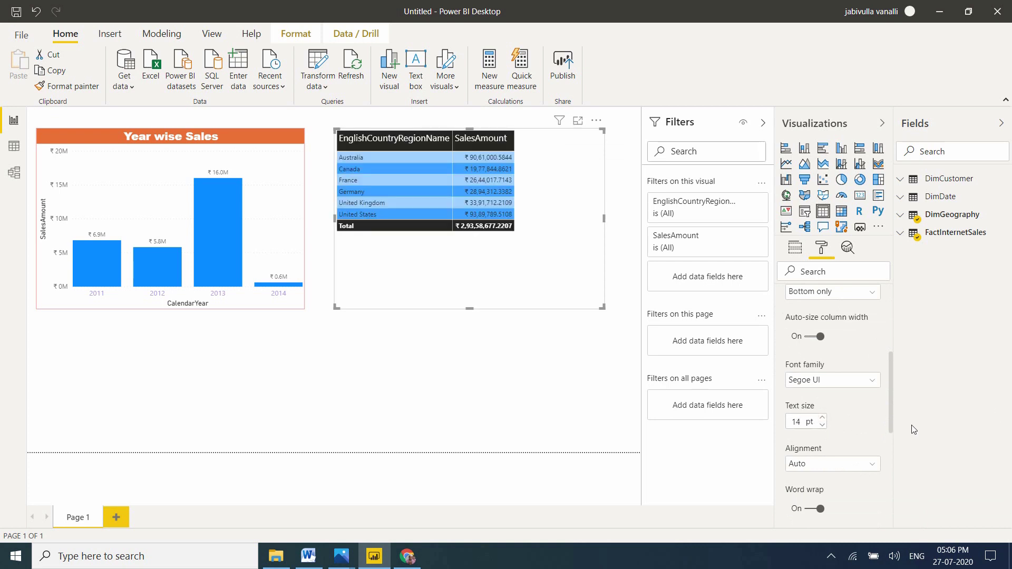
Try Center alignment on the country sales table's column headers, and set their alignment to Left
left_click(849, 464)
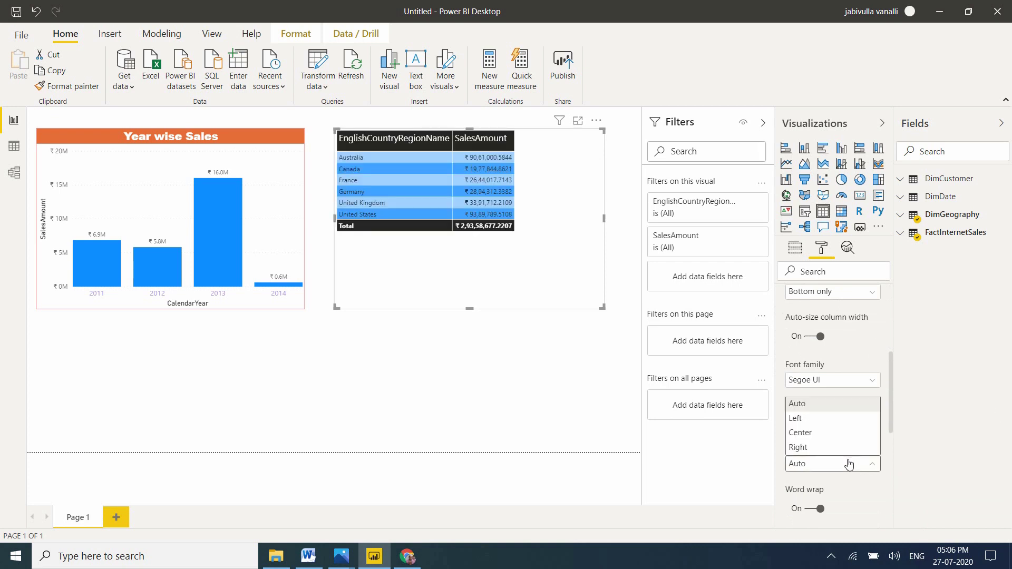
left_click(814, 433)
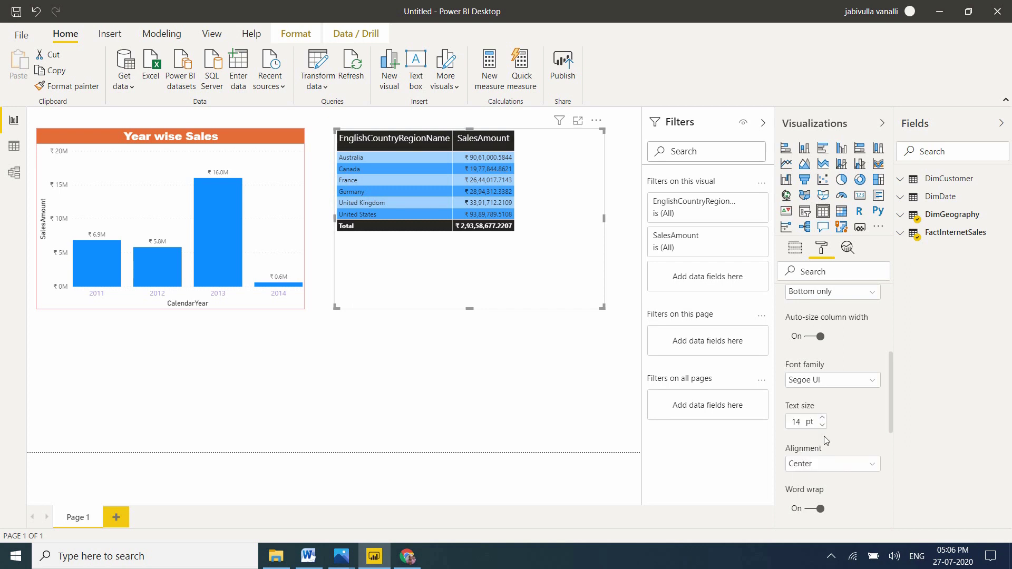
left_click(817, 464)
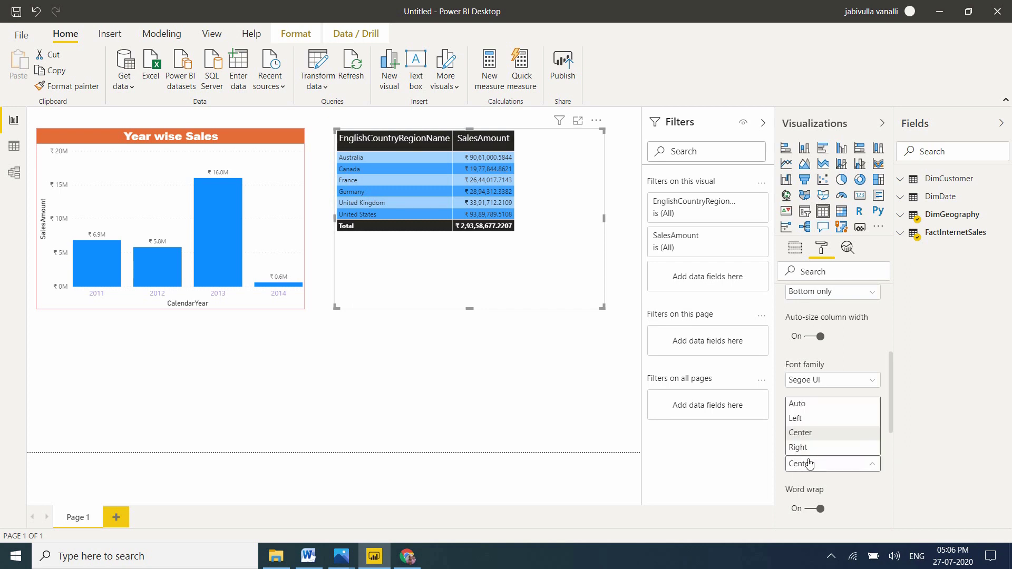
left_click(802, 418)
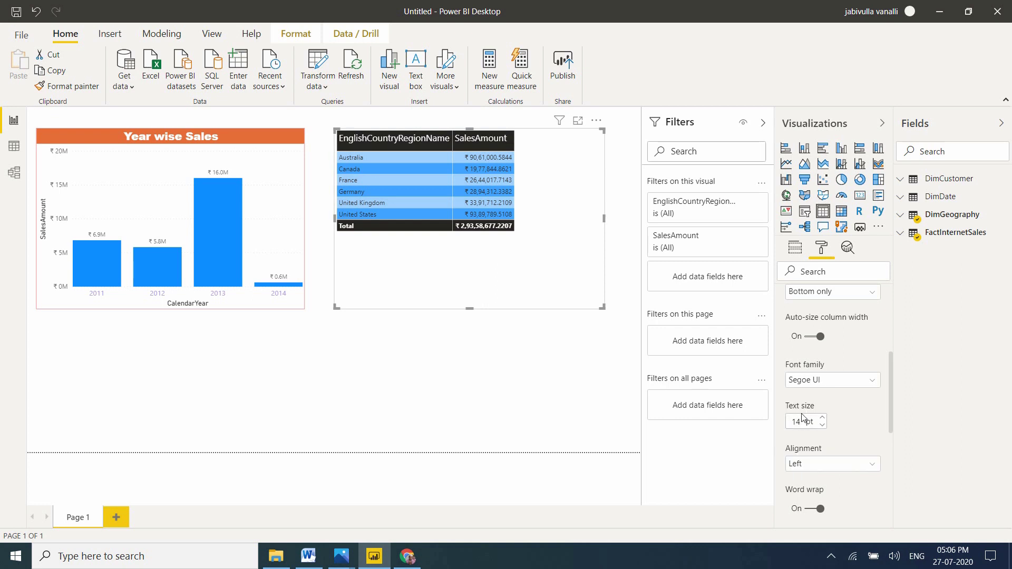
left_click_drag(890, 399, 888, 358)
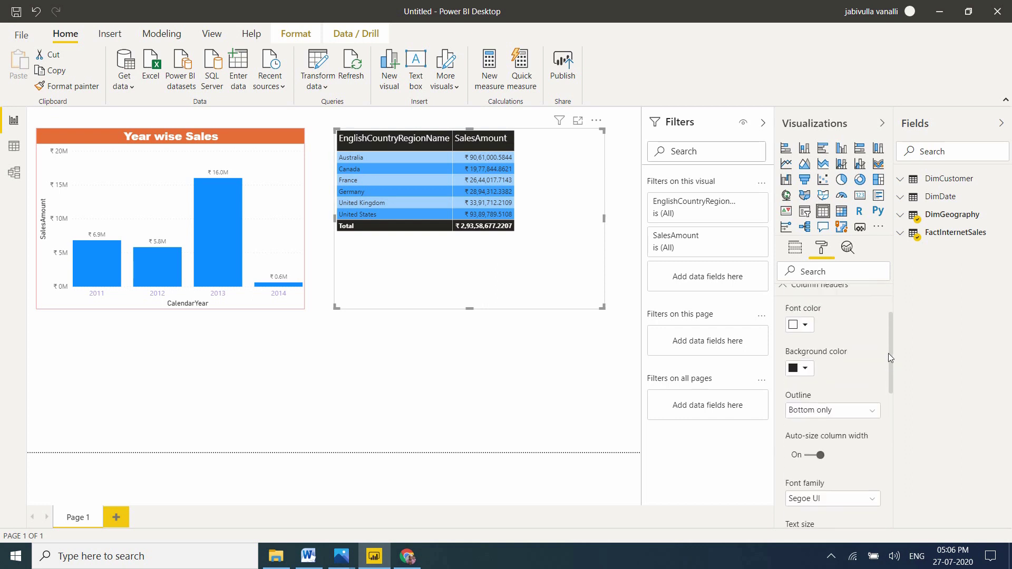
left_click(784, 289)
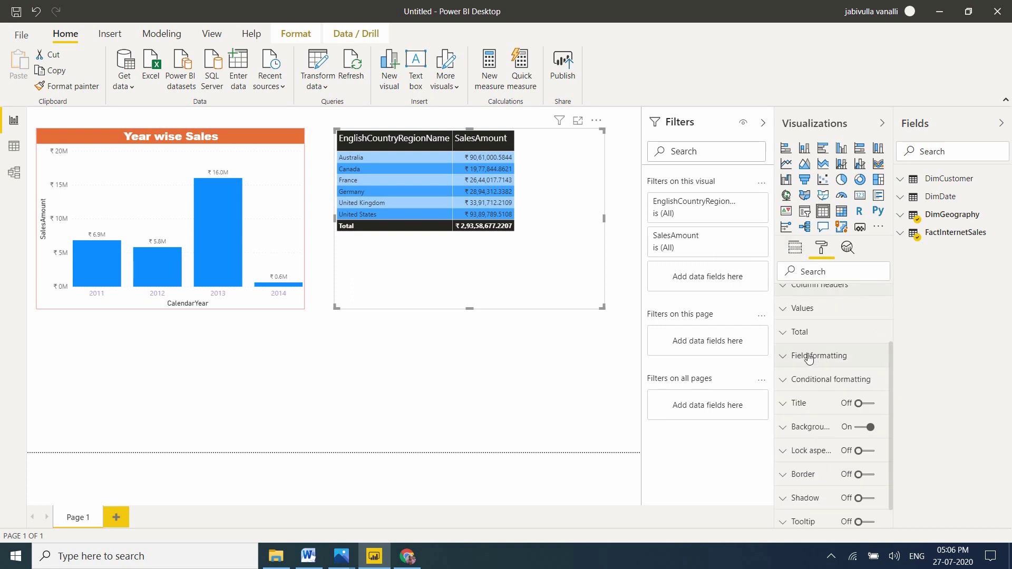
Review the country sales table's Total settings, switching the totals row off and back on
left_click(806, 336)
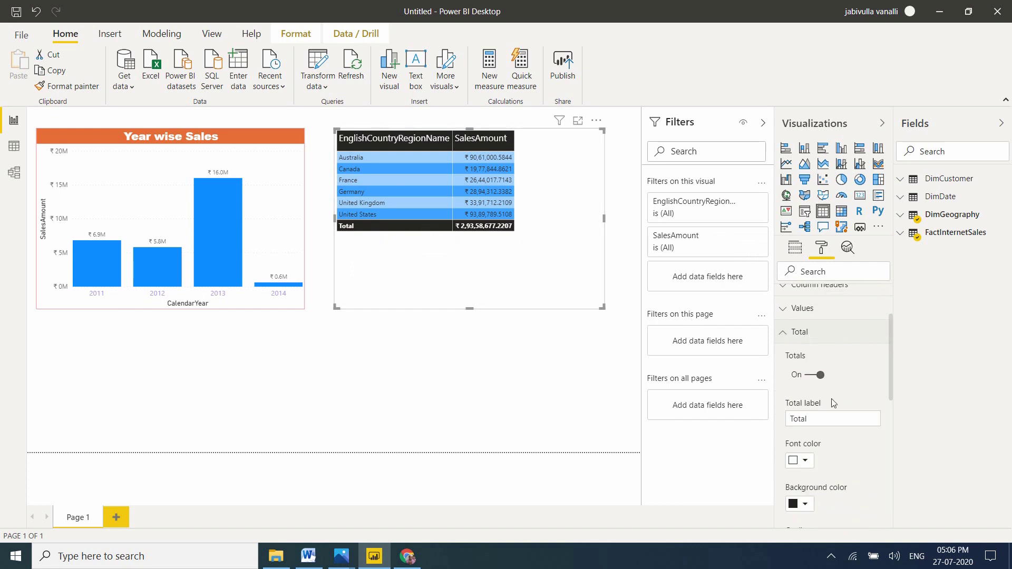
left_click_drag(890, 375, 895, 438)
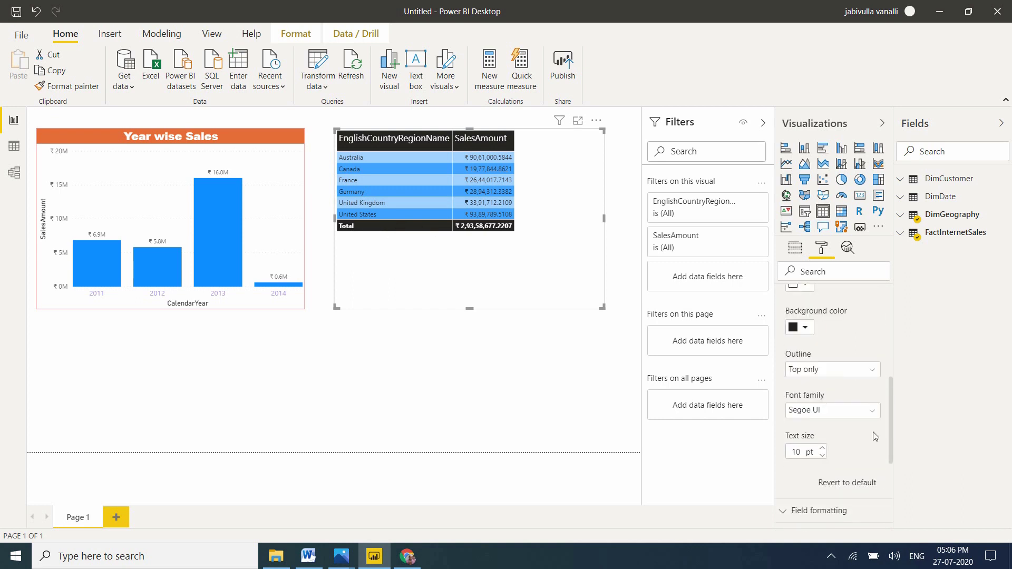
left_click_drag(891, 431, 890, 357)
left_click(809, 408)
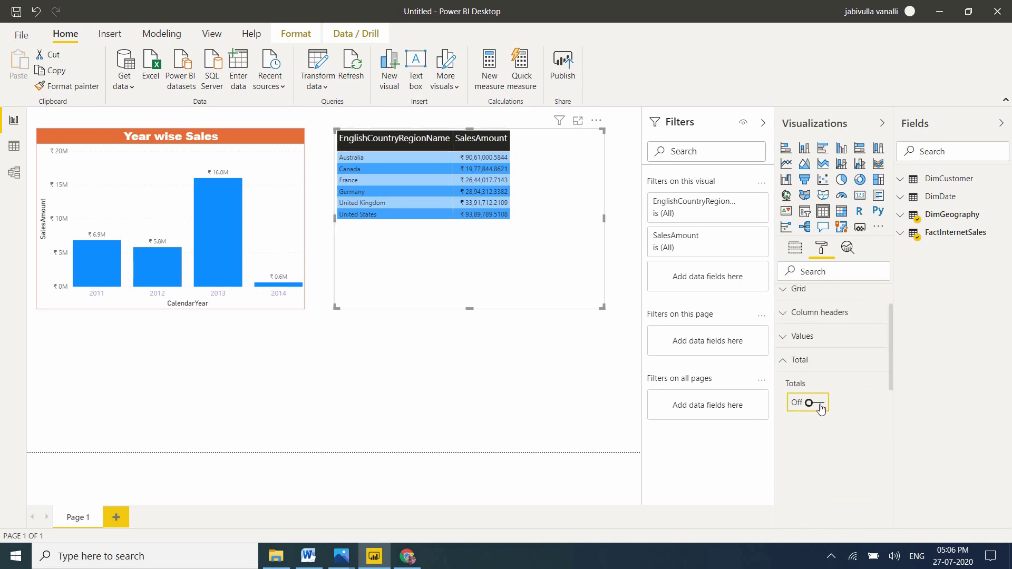
left_click(820, 407)
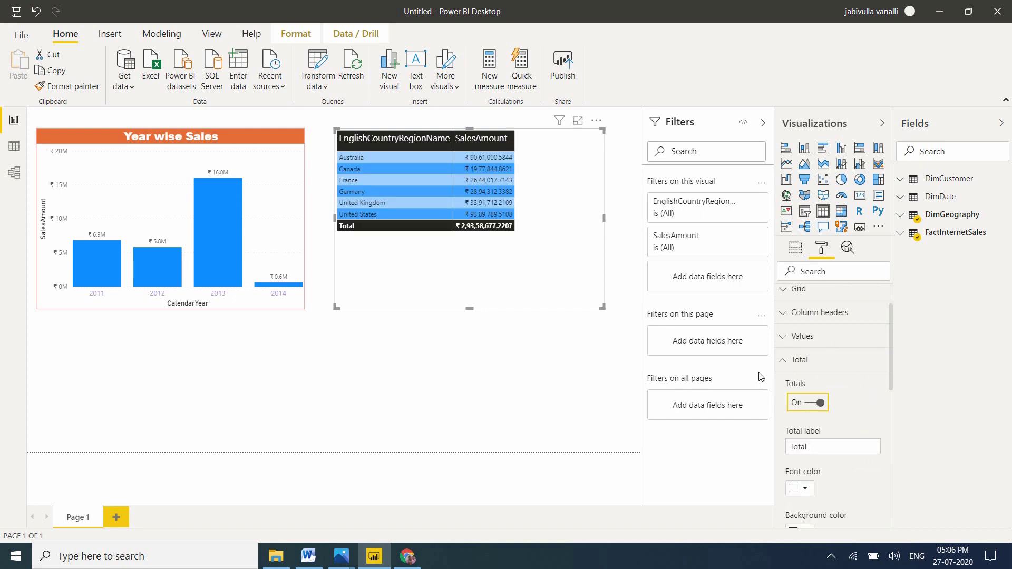
left_click(782, 364)
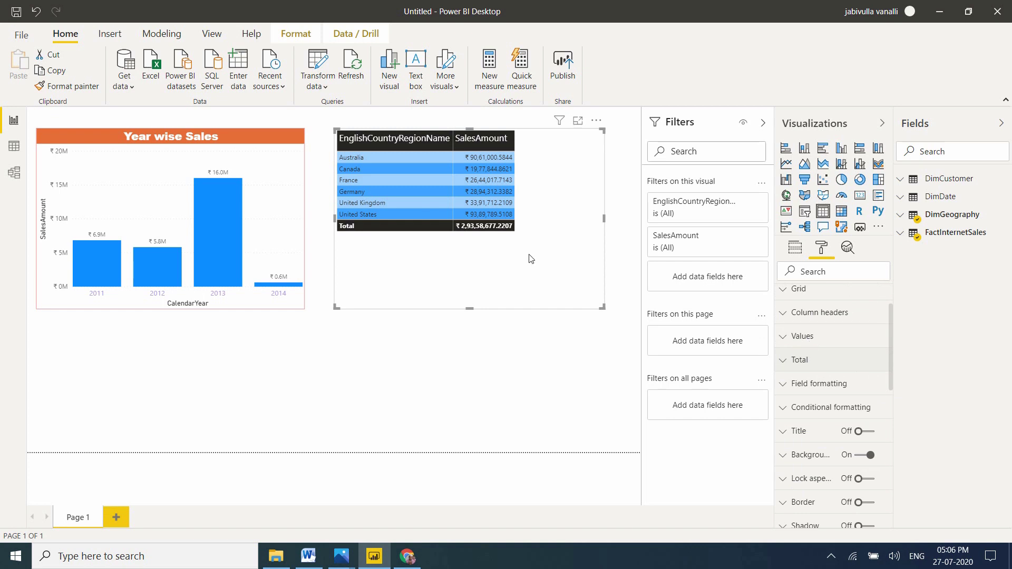
Set the text size of the country sales table's values to 13 pt
left_click(792, 346)
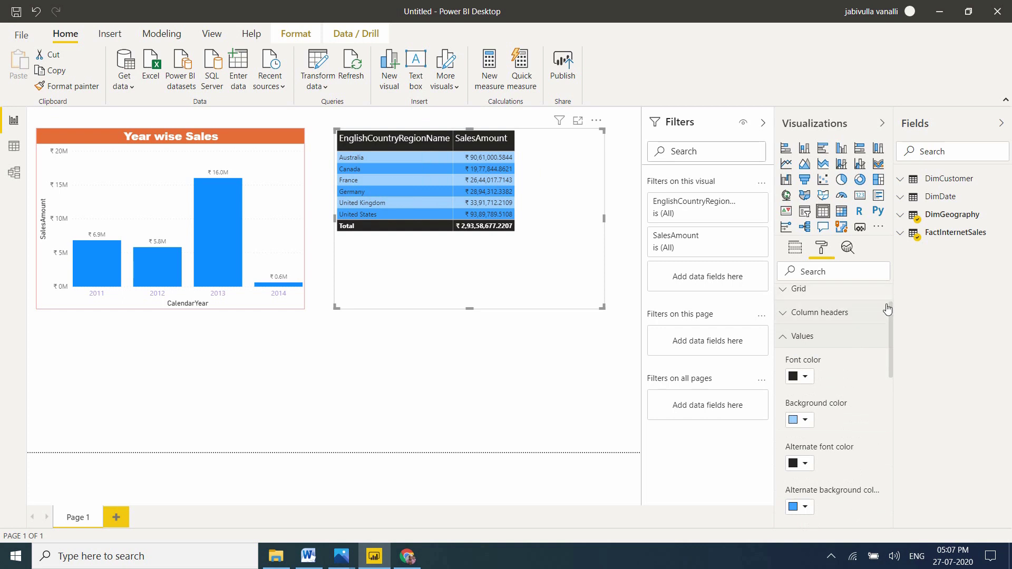
left_click_drag(889, 310, 890, 417)
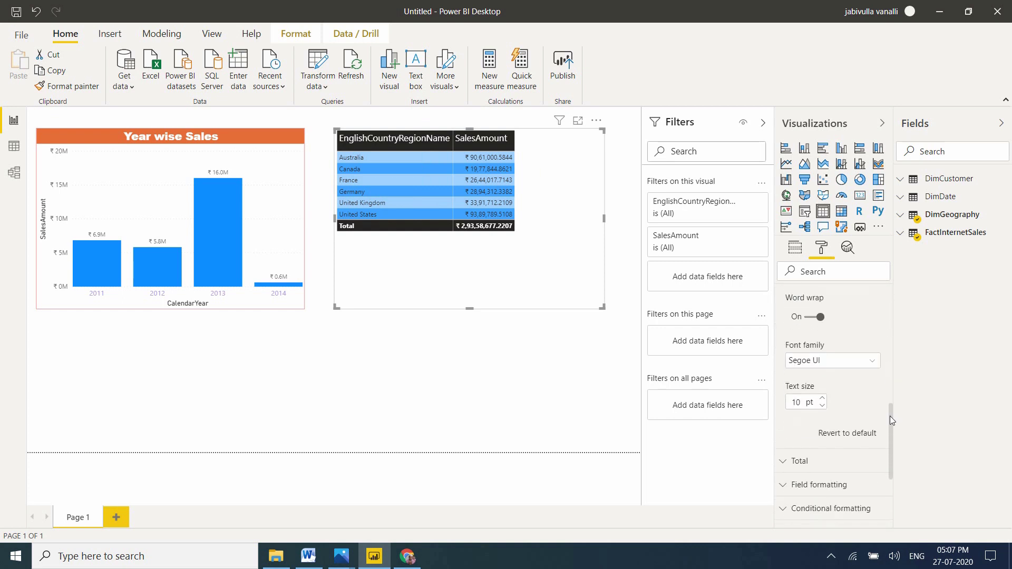
left_click(823, 398)
left_click(823, 398)
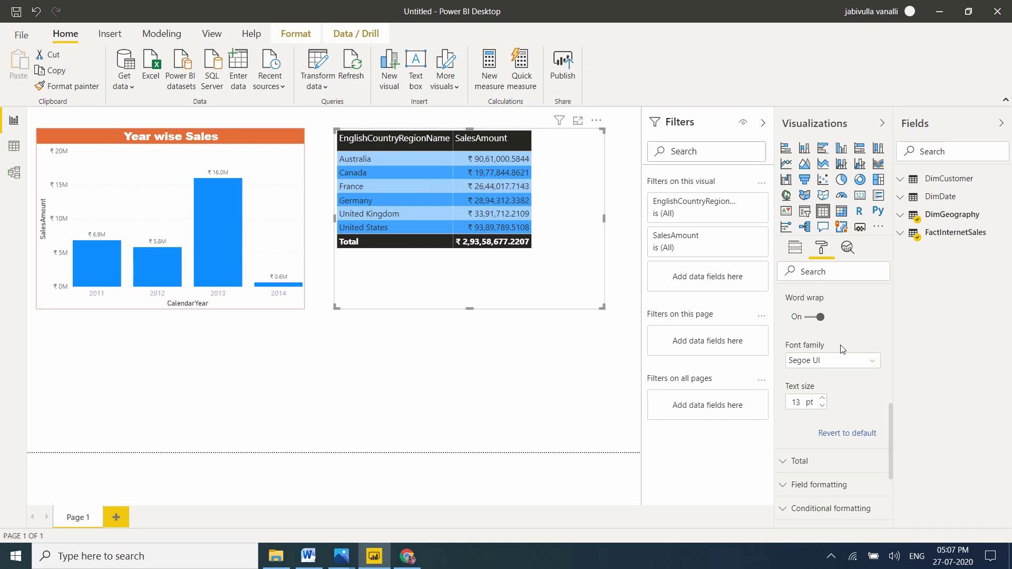
left_click_drag(889, 439, 870, 338)
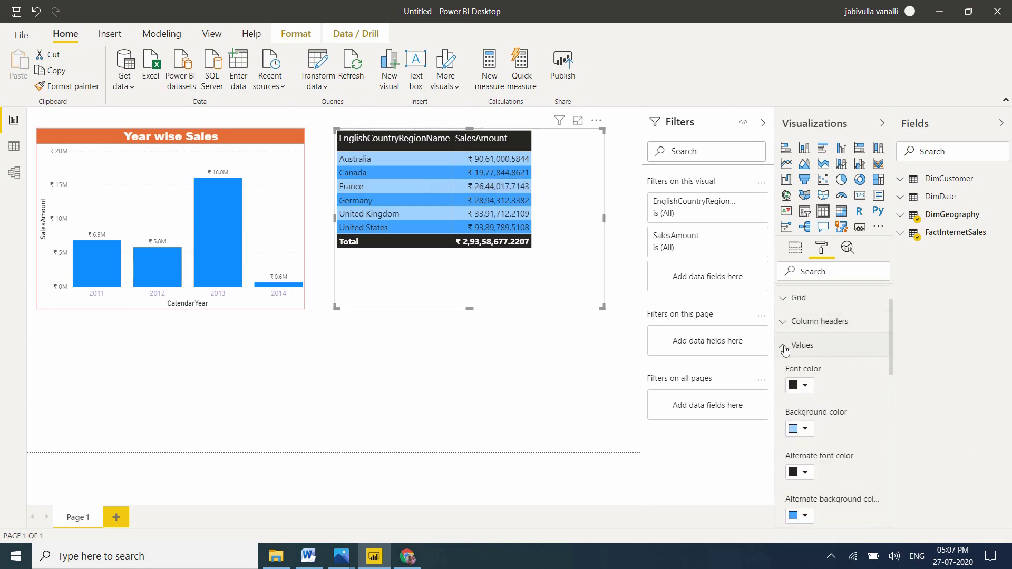
left_click(784, 348)
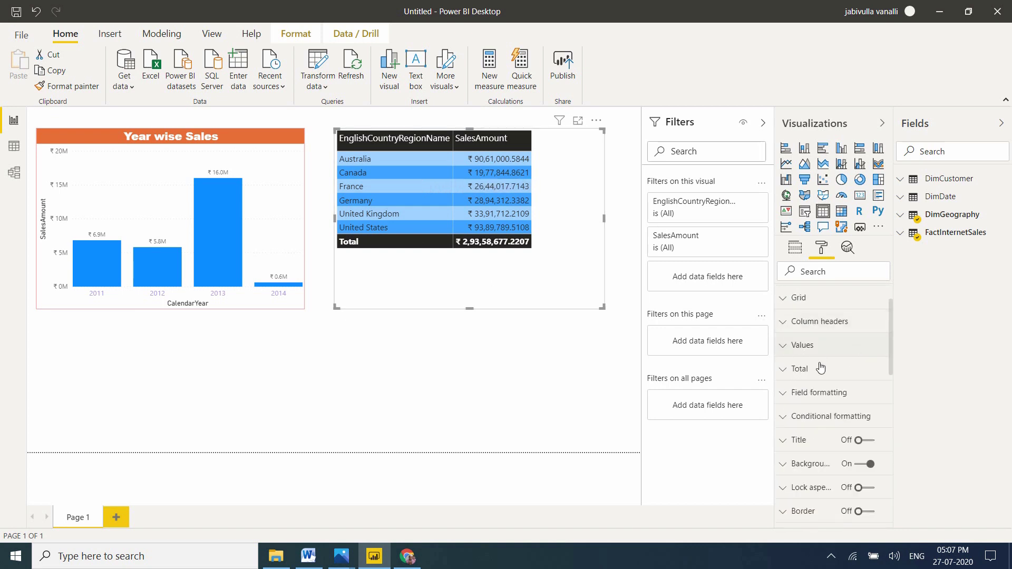
Try white as the EnglishCountryRegionName field's font color in the field formatting, and set it to orange
left_click(811, 402)
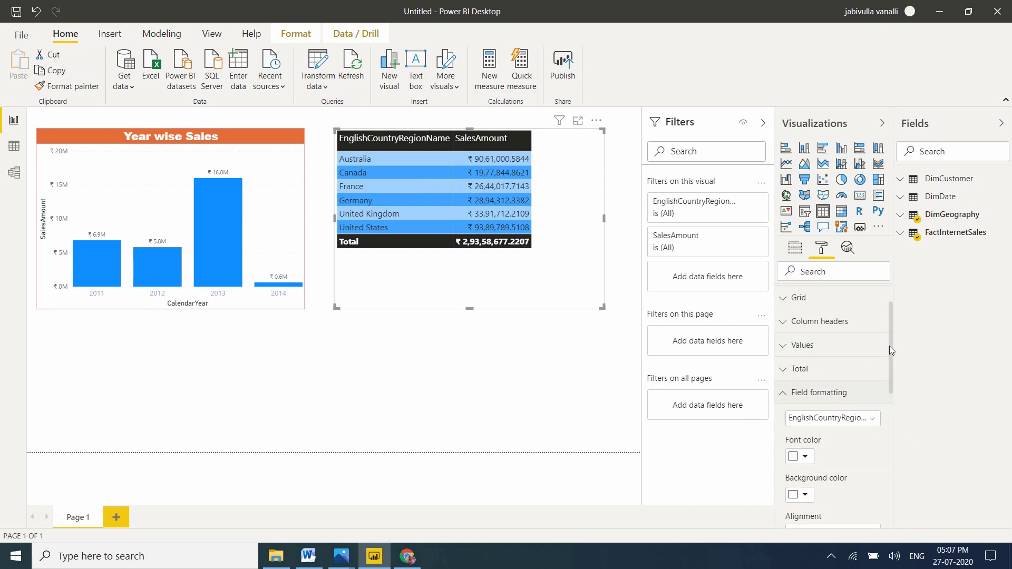
left_click_drag(890, 347, 893, 376)
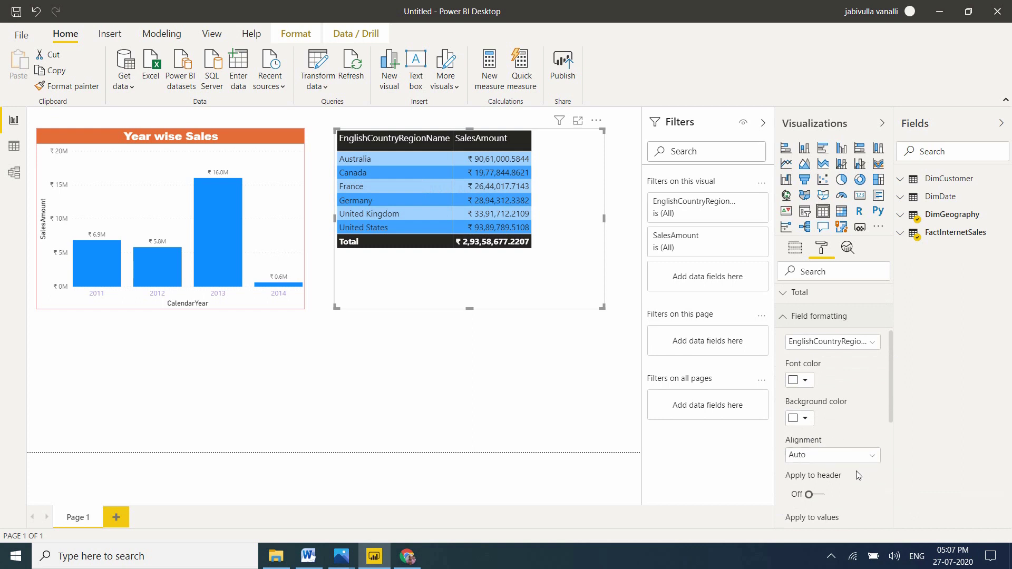
mouse_move(889, 405)
left_mouse_down()
mouse_move(893, 428)
mouse_move(890, 388)
left_mouse_up()
left_click(803, 399)
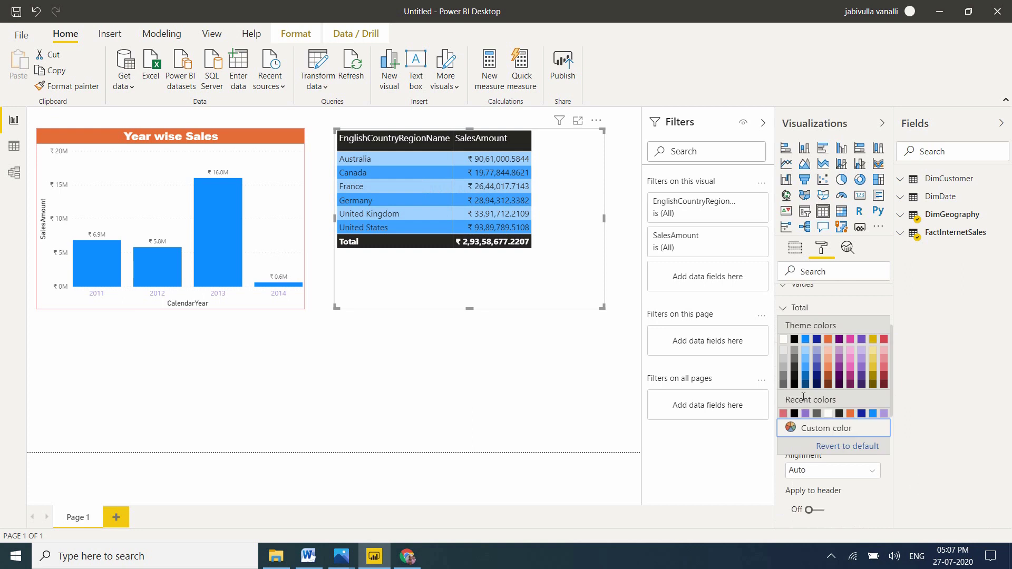
left_click(829, 418)
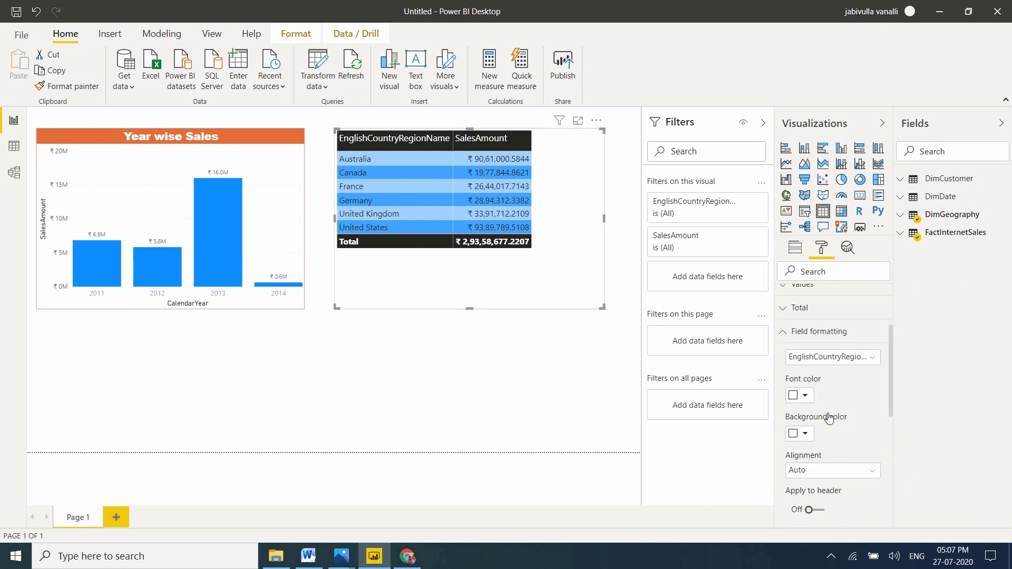
left_click(805, 396)
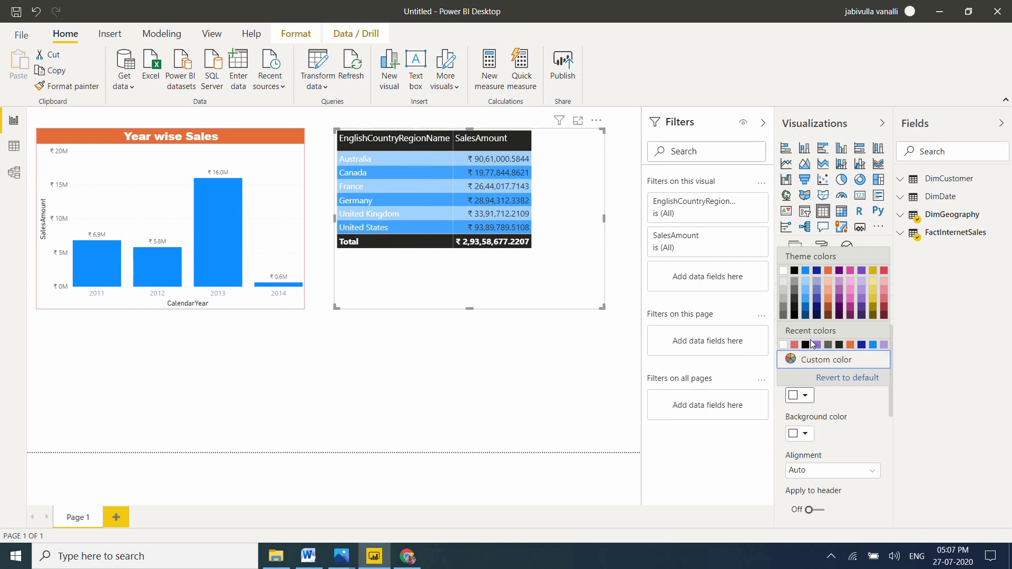
left_click(851, 345)
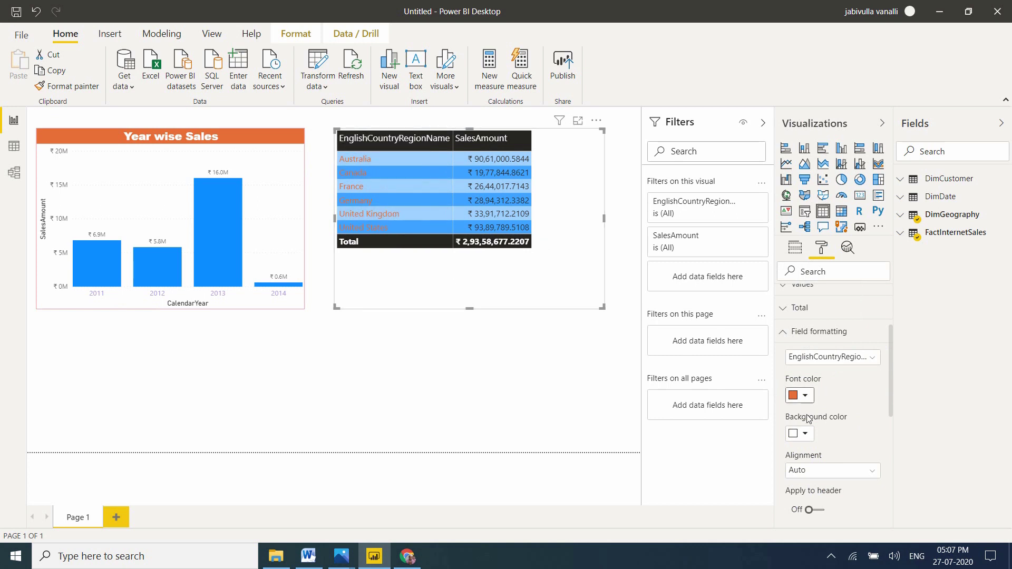
Set the EnglishCountryRegionName field's background color to purple and its font color to white in the country sales table
left_click(805, 434)
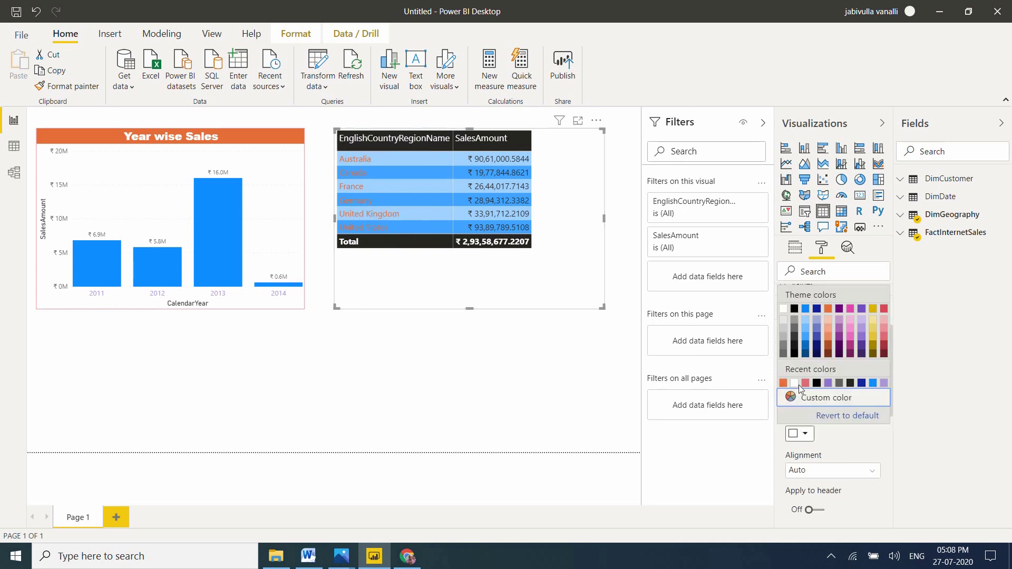
left_click(873, 386)
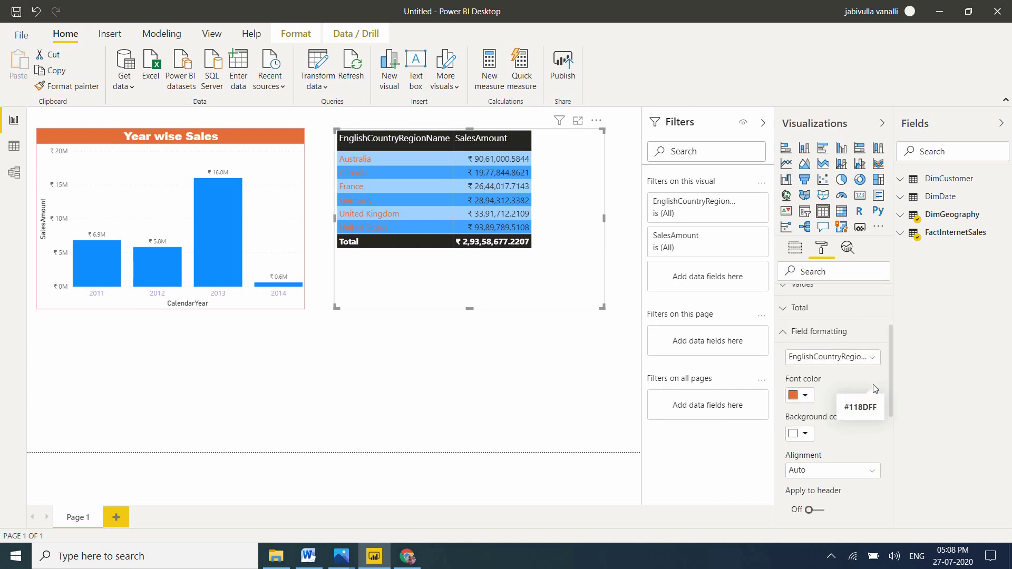
left_click(805, 435)
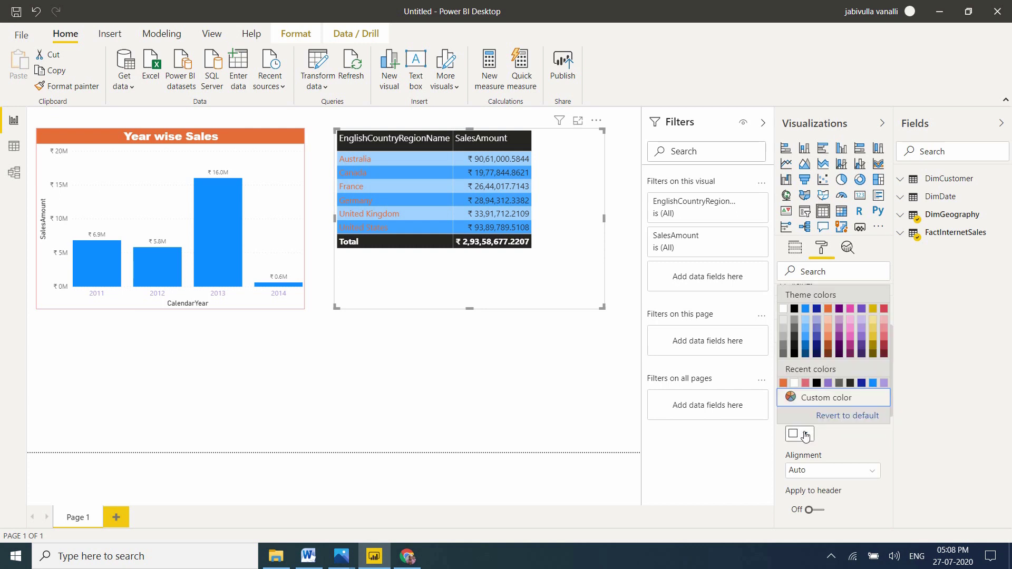
left_click(828, 385)
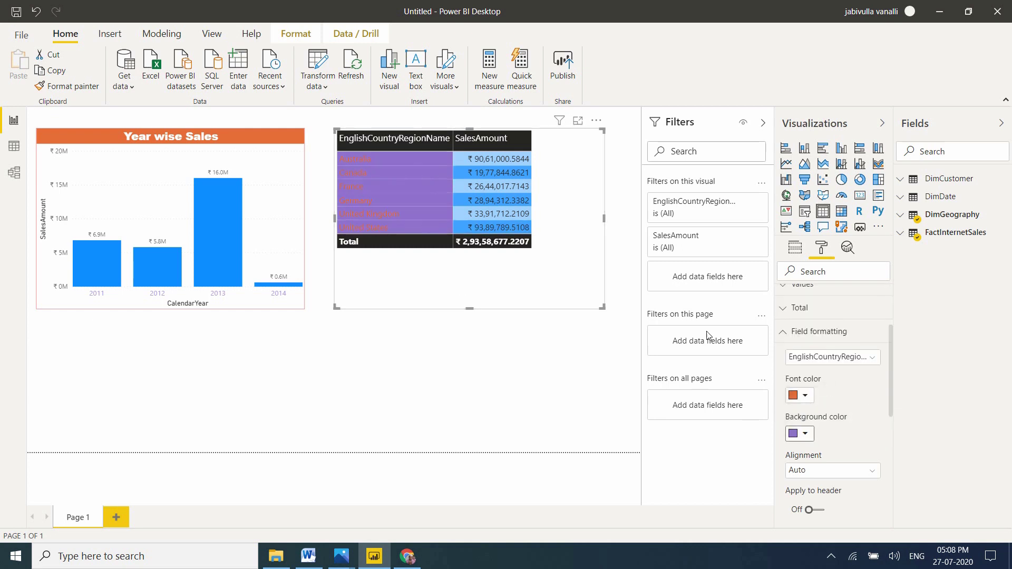
left_click(801, 395)
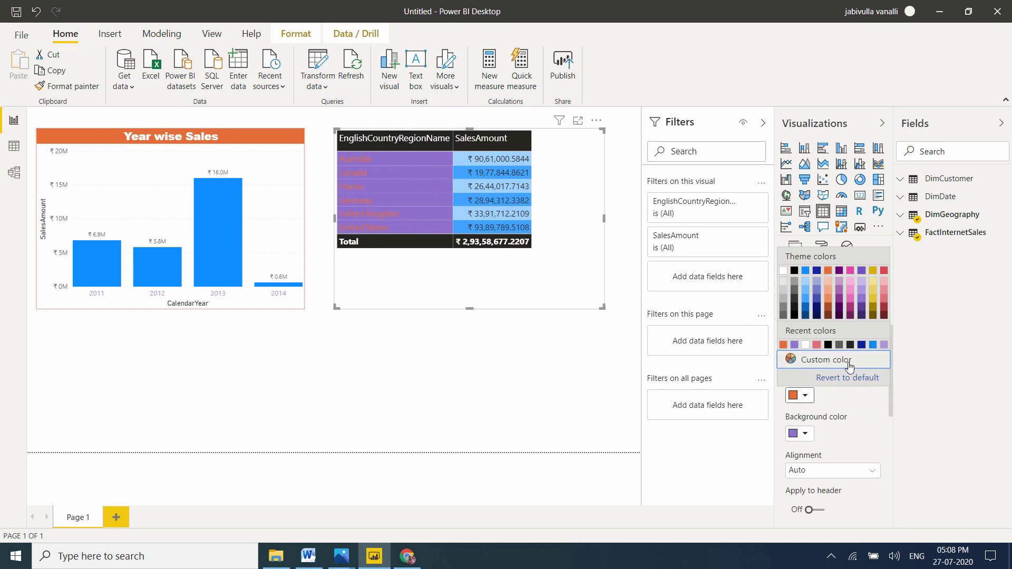
left_click(806, 346)
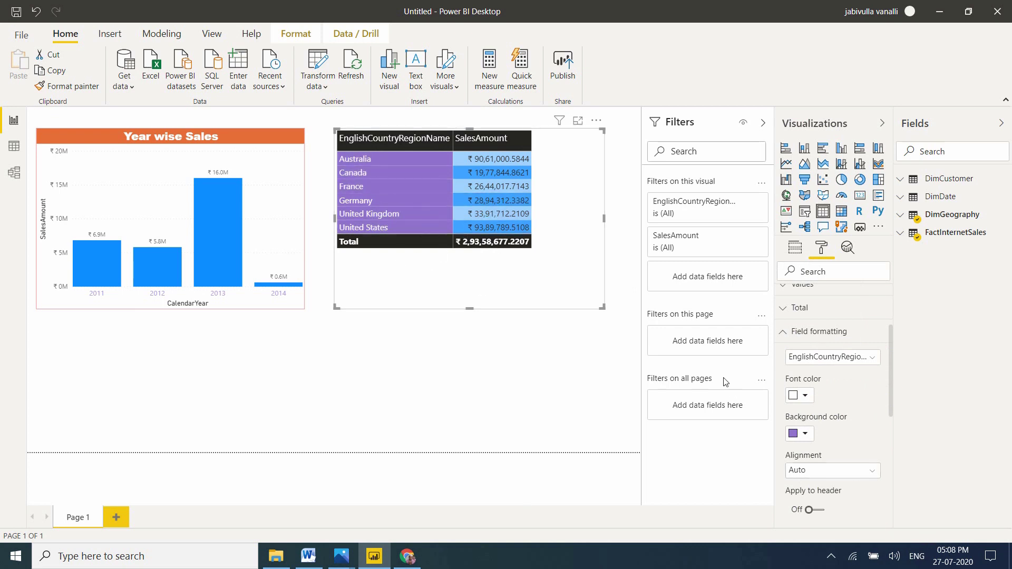
Try Thousands, Millions and Billions as the SalesAmount field's display units in the field formatting, and return them to None
left_click(845, 367)
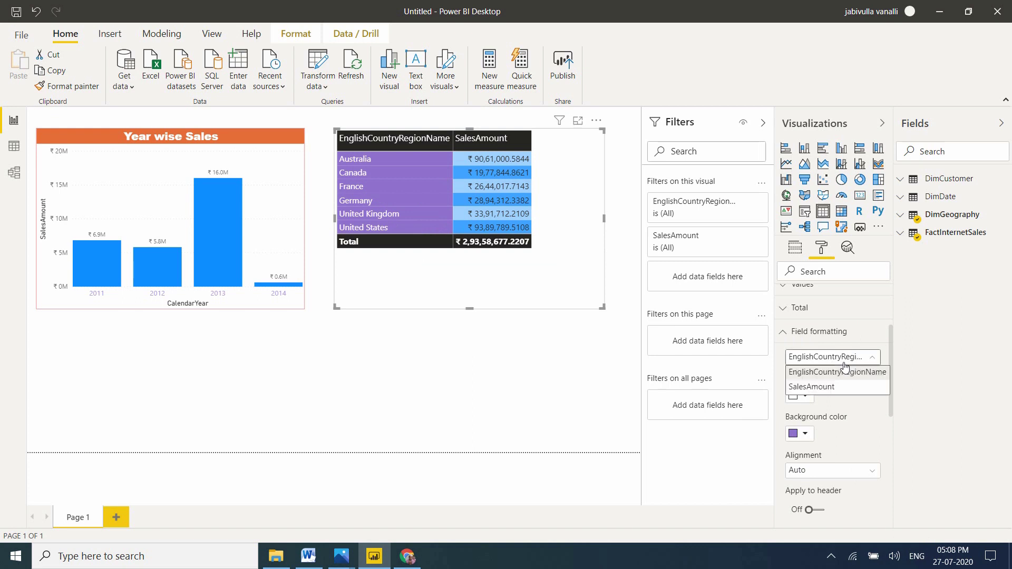
left_click(831, 388)
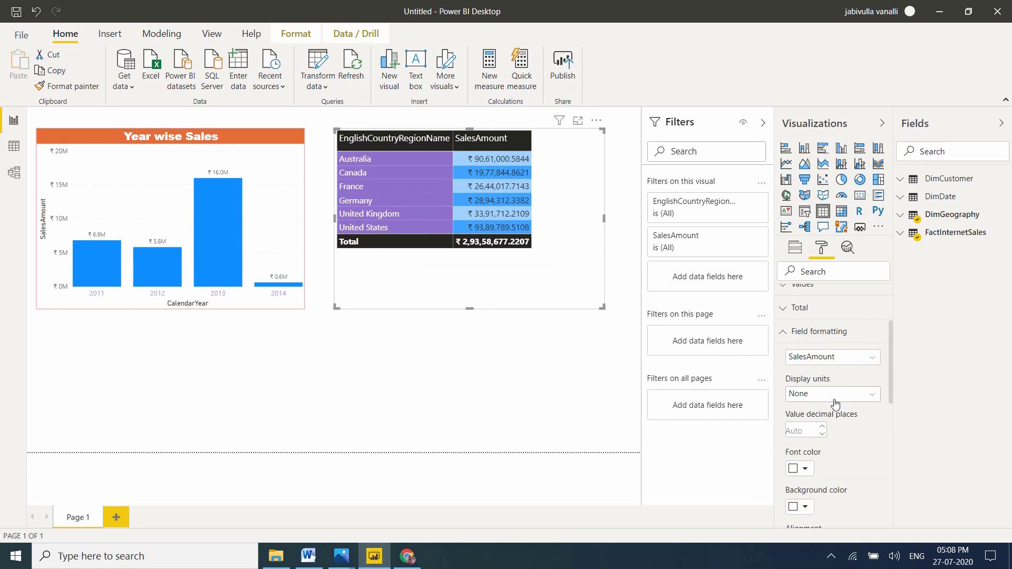
left_click(835, 404)
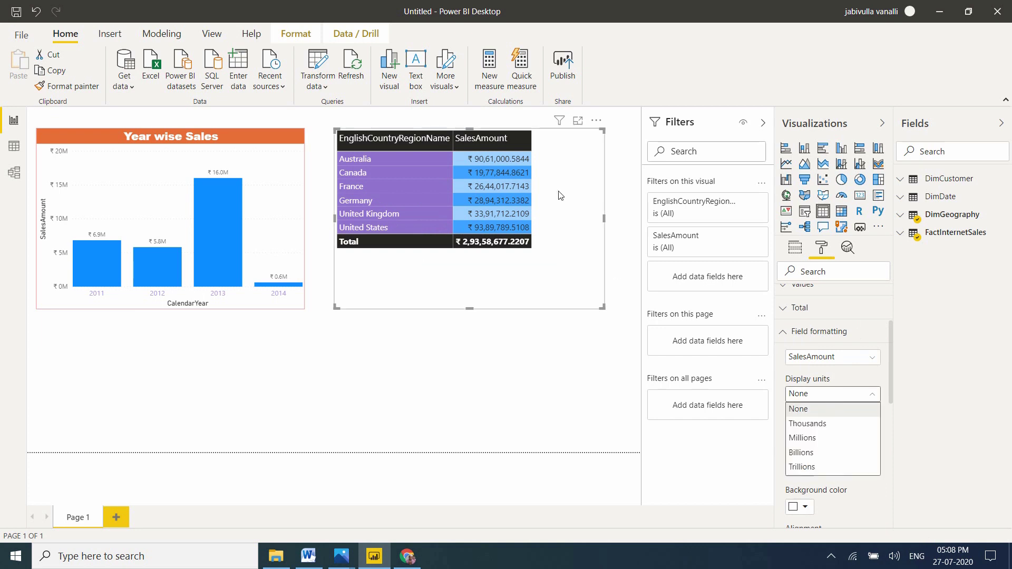
mouse_move(562, 197)
left_mouse_down()
mouse_move(534, 181)
mouse_move(569, 194)
left_mouse_up()
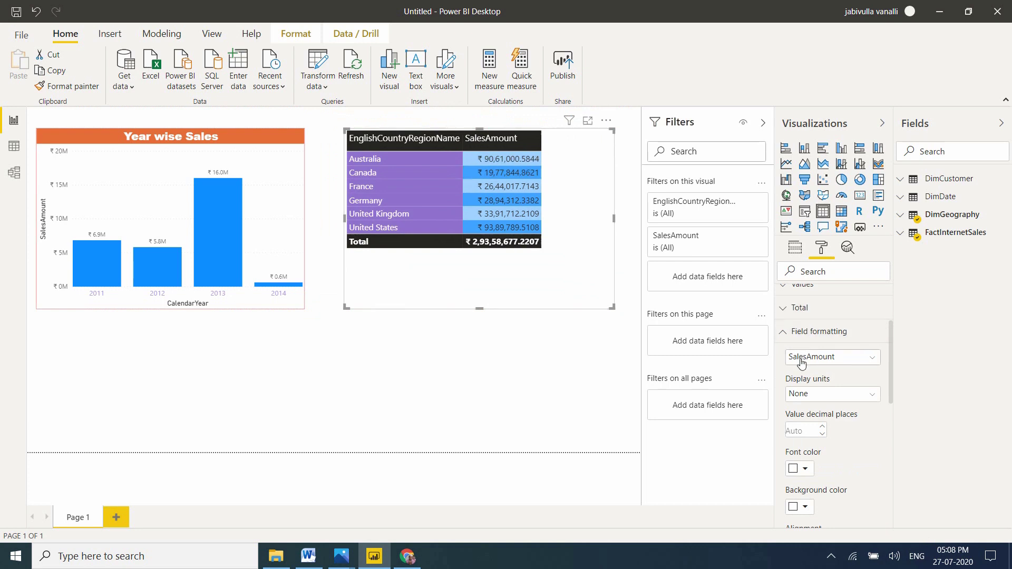
left_click(817, 396)
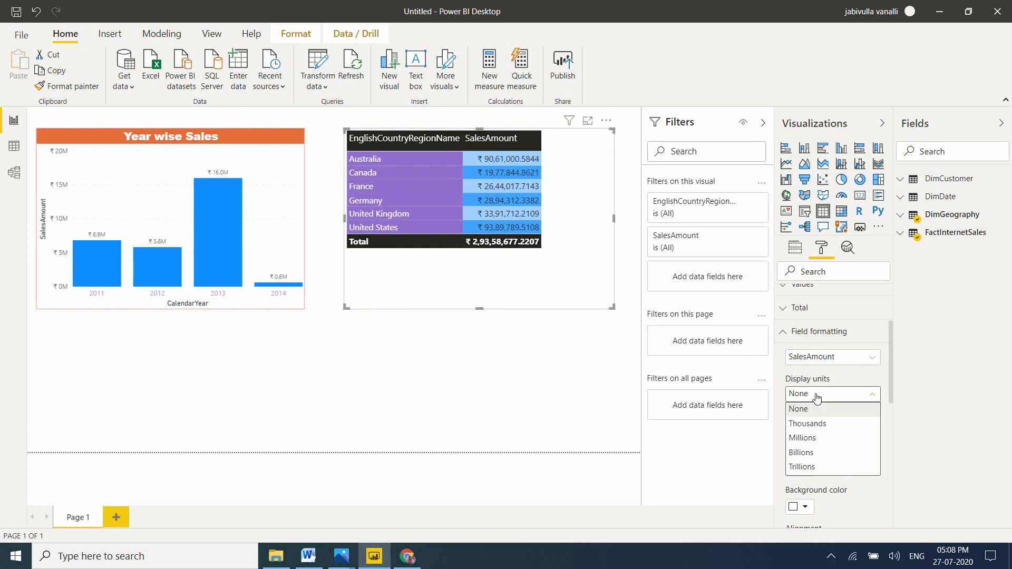
left_click(817, 426)
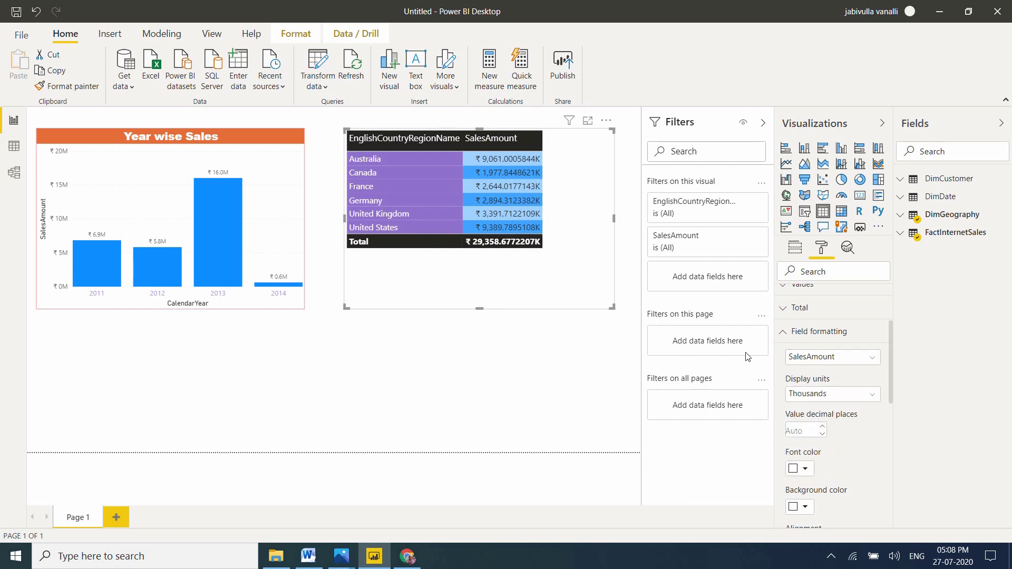
left_click(828, 395)
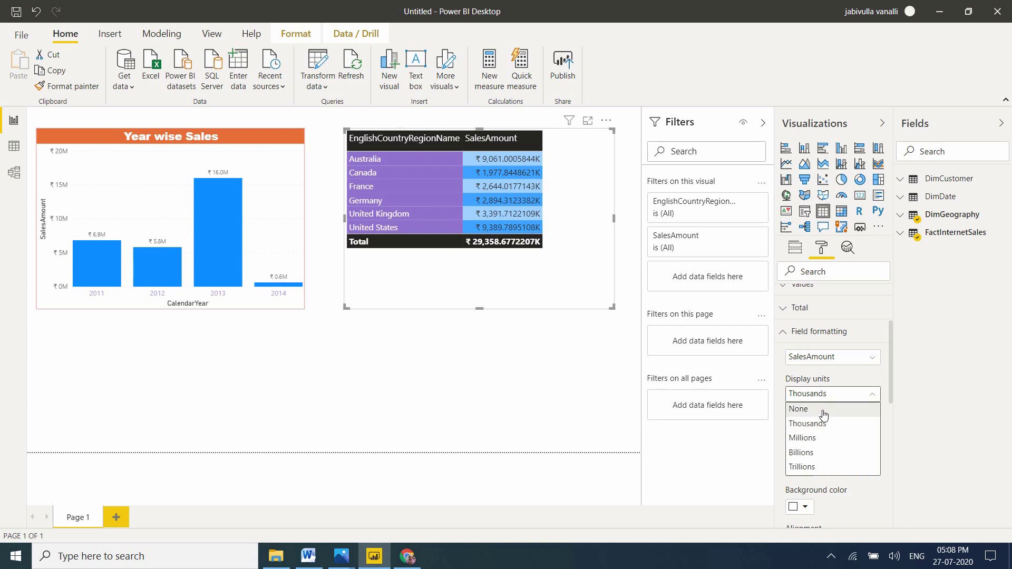
left_click(808, 443)
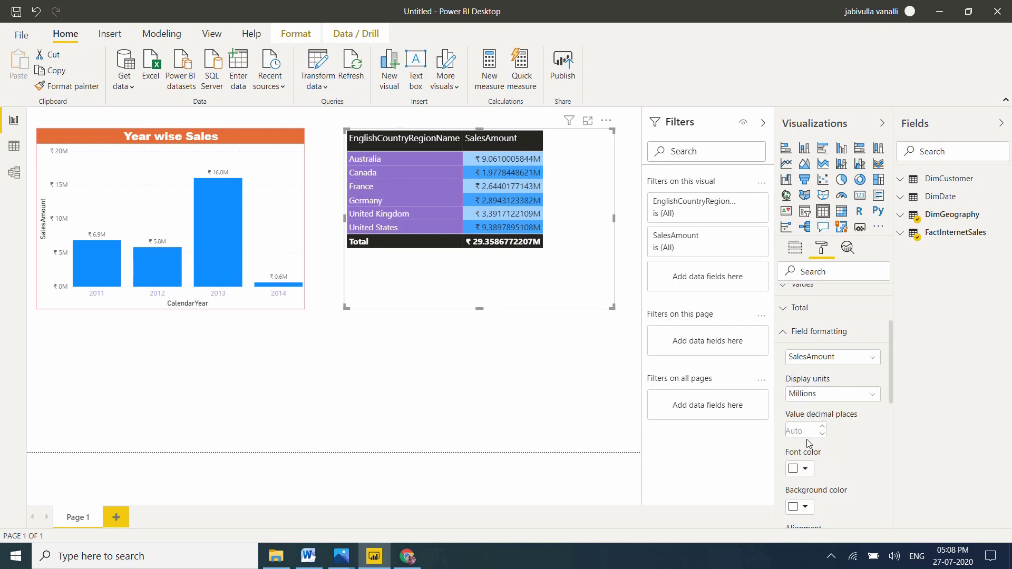
left_click(838, 400)
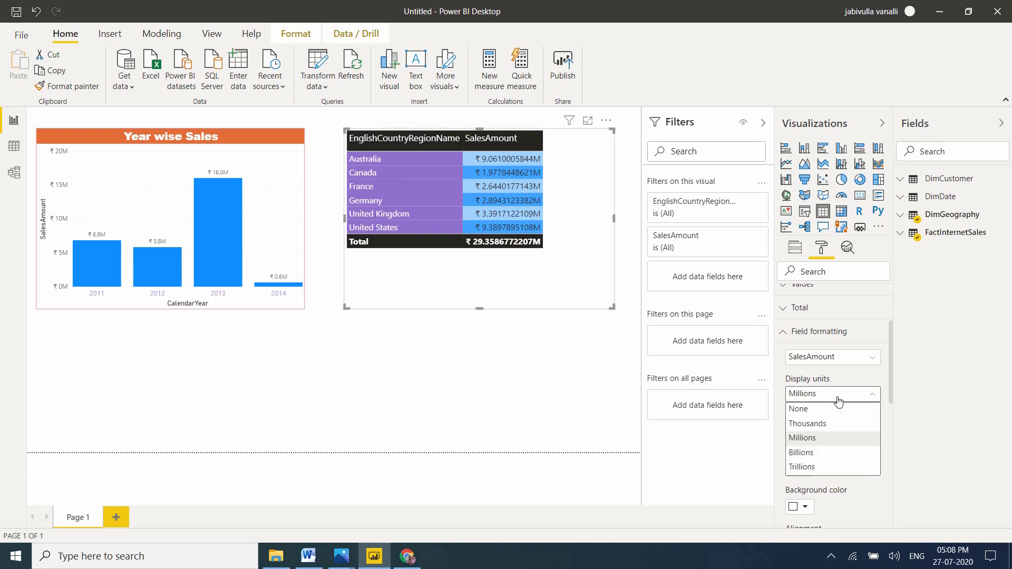
left_click(819, 453)
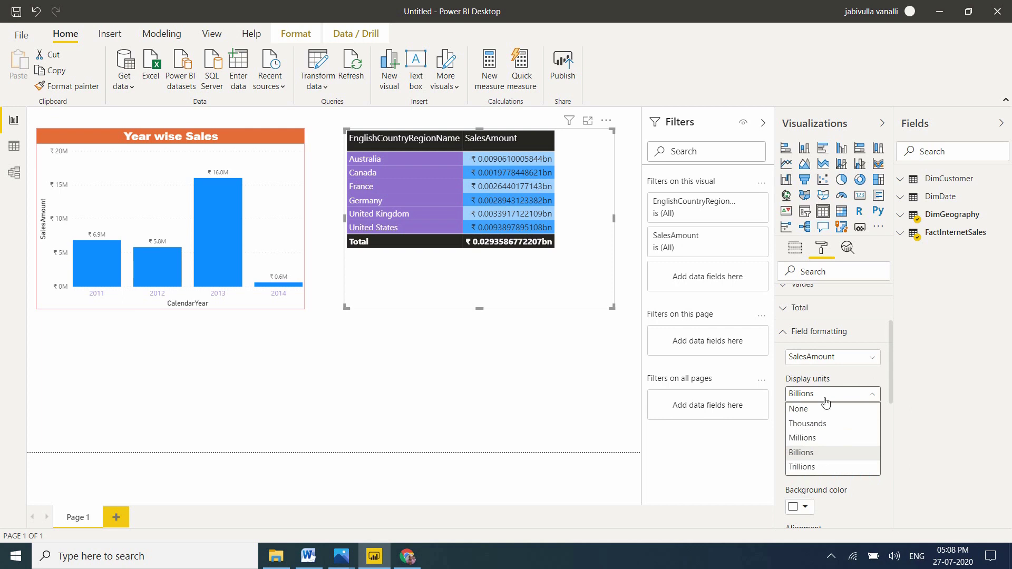
left_click(817, 410)
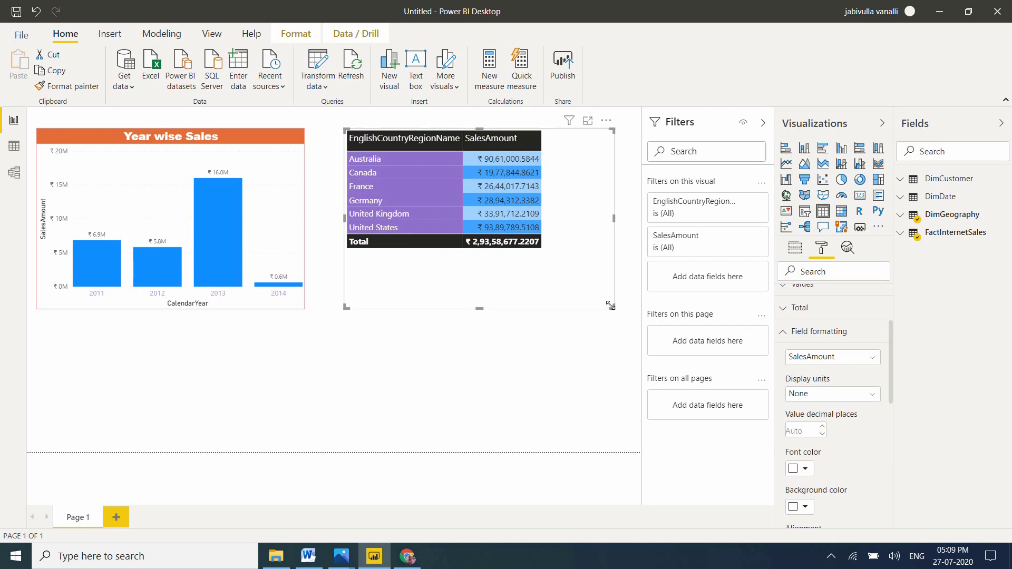
Try the country sales visual as a matrix, switch it back to a table, and narrow its frame slightly
left_click_drag(611, 305, 610, 306)
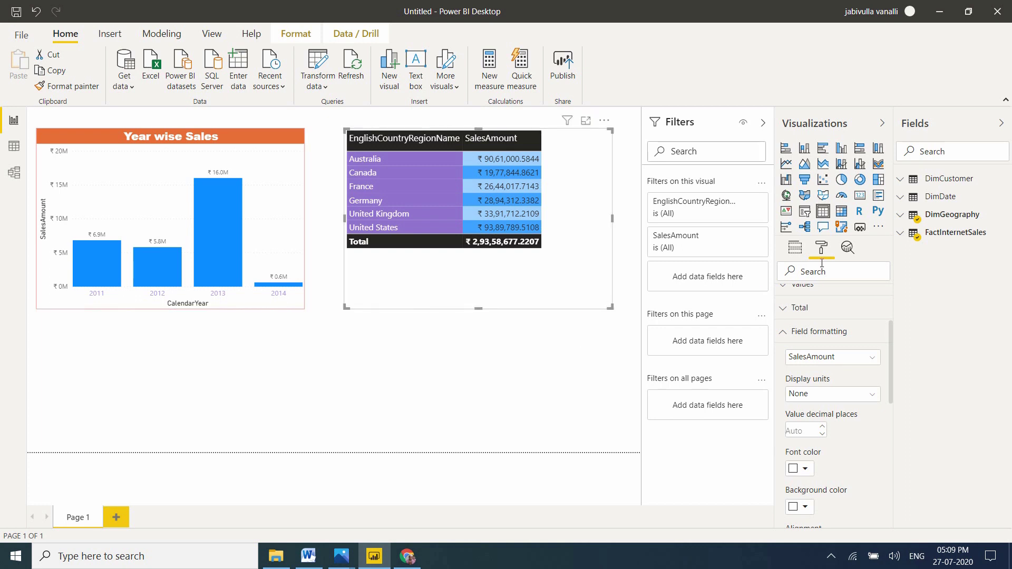
left_click(841, 213)
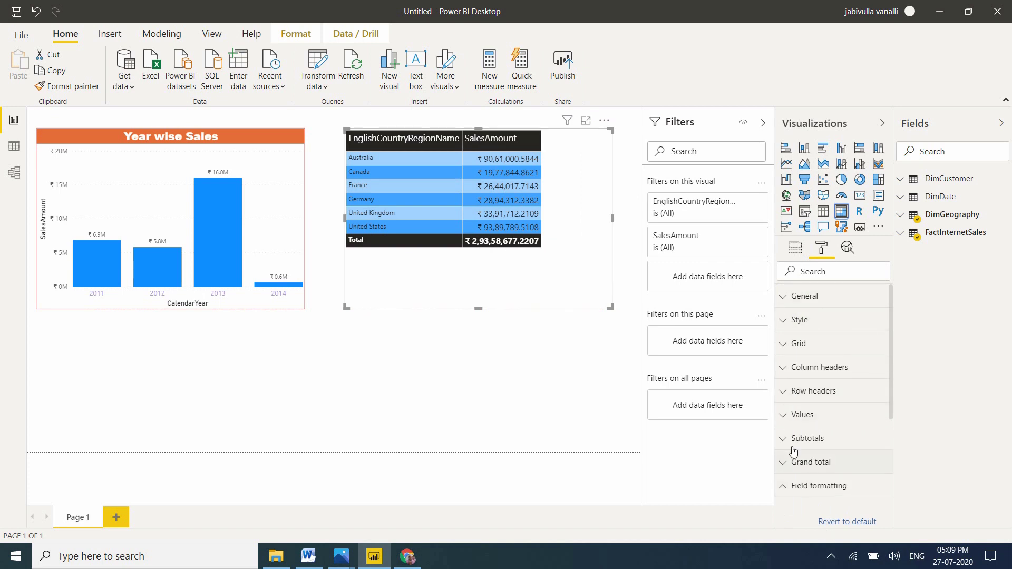
left_click(824, 211)
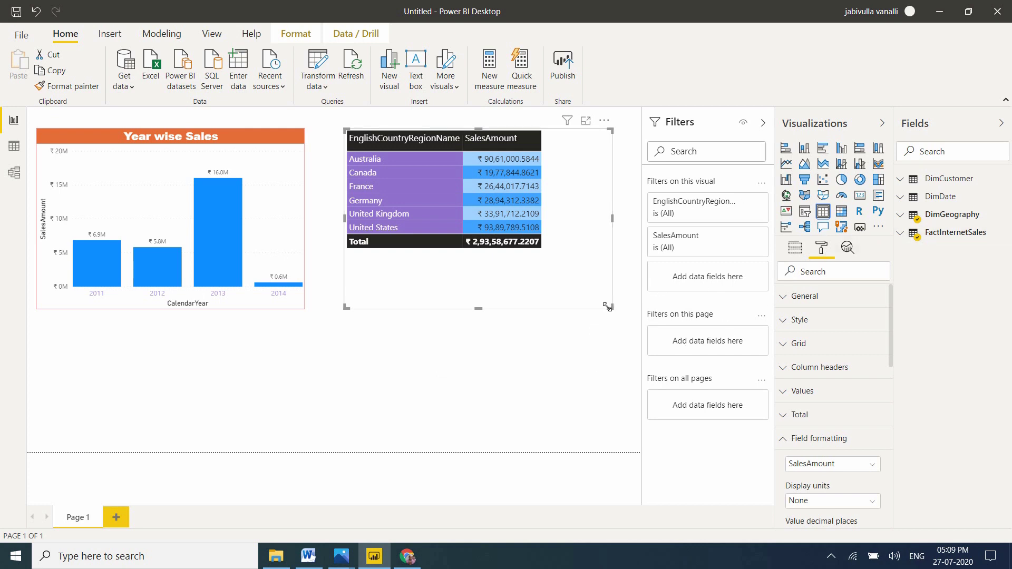
mouse_move(611, 307)
left_mouse_down()
mouse_move(589, 292)
mouse_move(594, 314)
left_mouse_up()
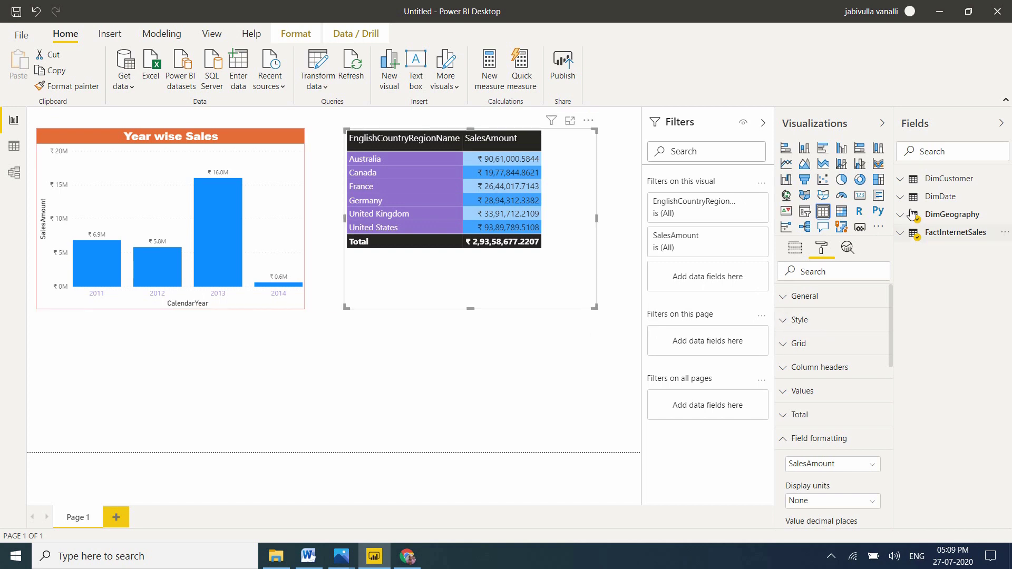
Create a card visual showing SalesAmount from FactInternetSales below the Year wise Sales chart
left_click(902, 235)
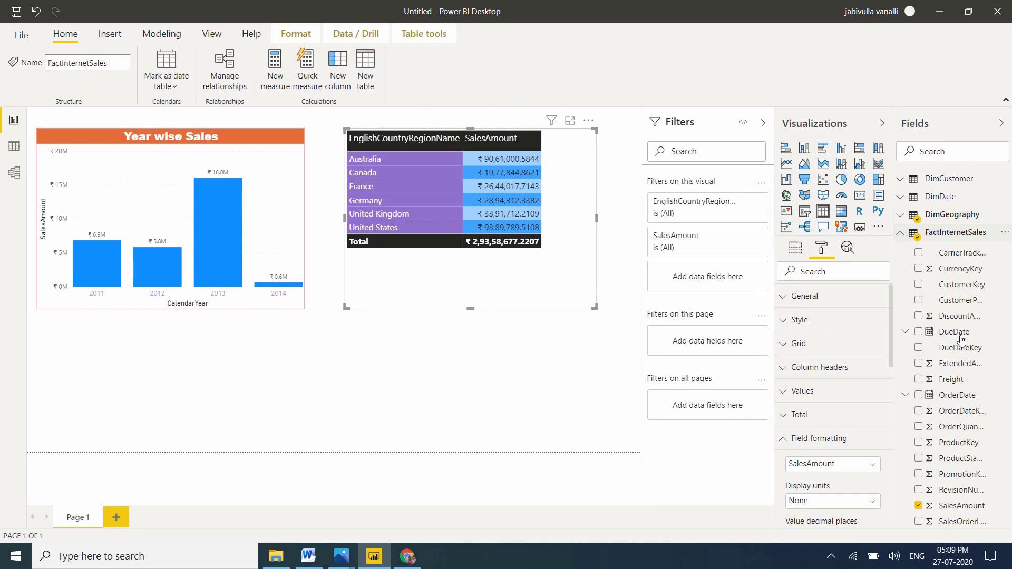
scroll(1010, 295, "down", 3)
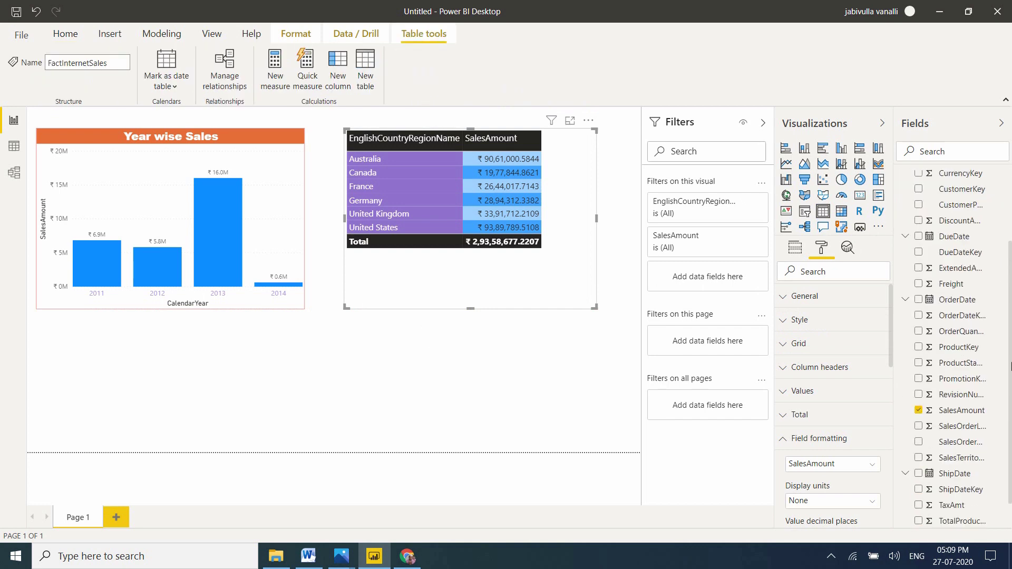
left_click_drag(946, 406, 170, 376)
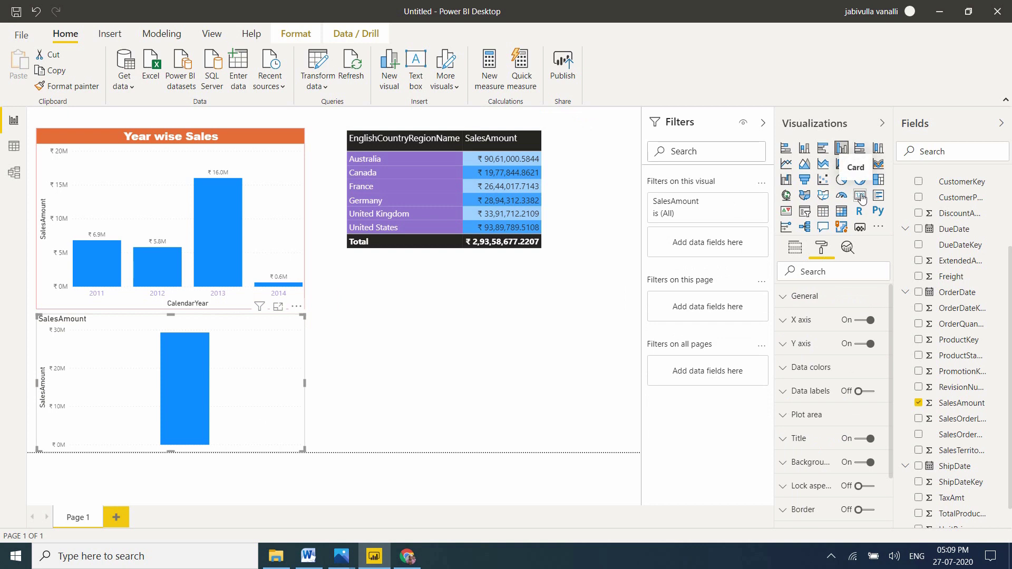
left_click(860, 197)
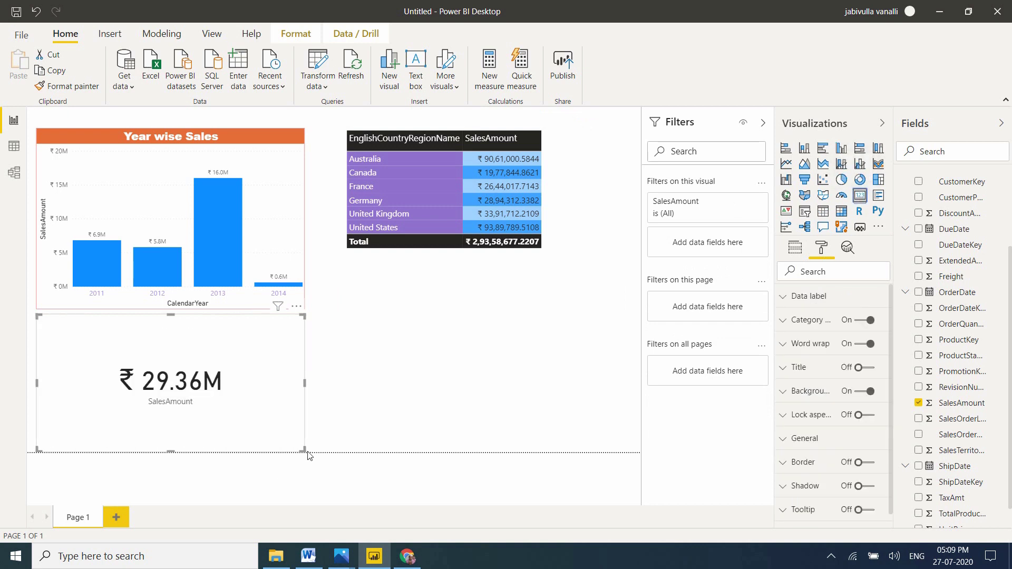
Shrink the SalesAmount card, then move the Year wise Sales chart to the page's upper-left corner and make it smaller
left_click_drag(300, 447, 204, 415)
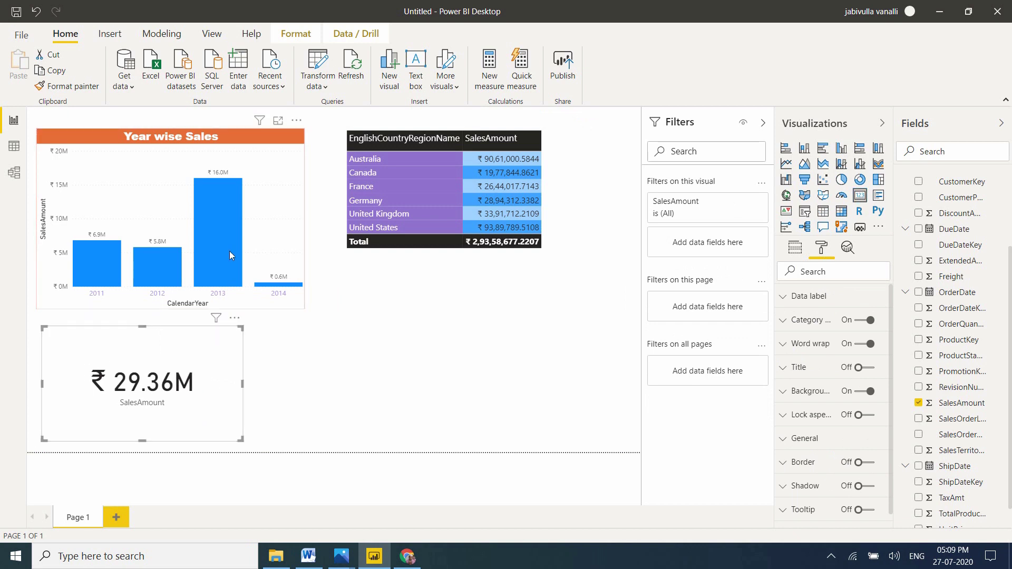
mouse_move(230, 251)
left_mouse_down()
mouse_move(229, 241)
mouse_move(228, 255)
left_mouse_up()
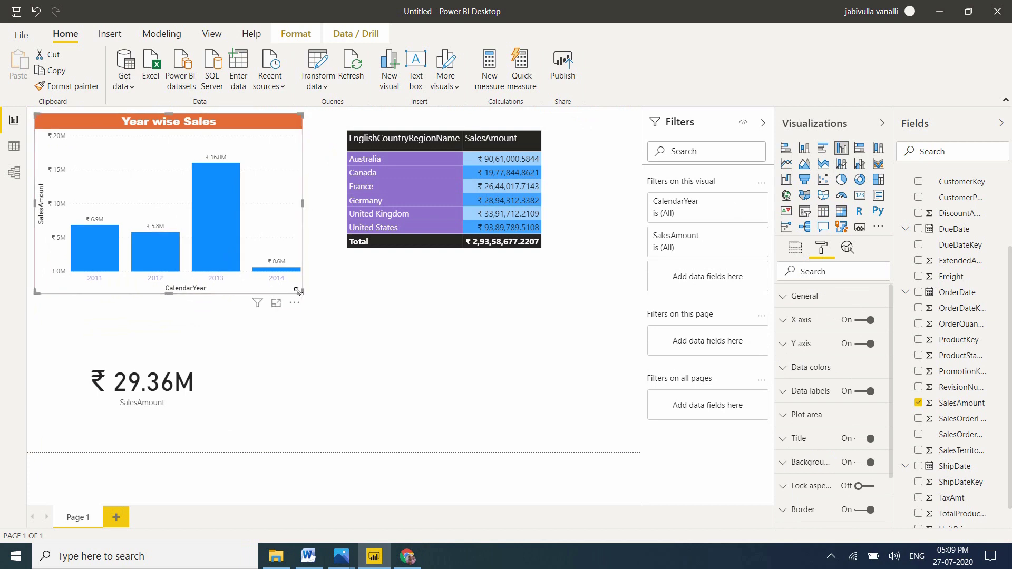
left_click_drag(295, 287, 266, 250)
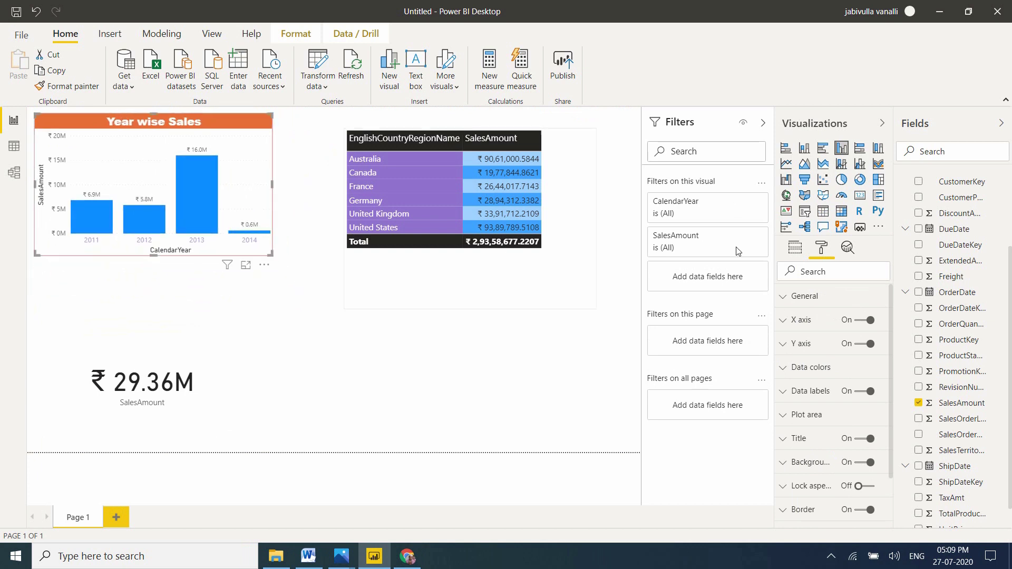
Add a new slicer beside the SalesAmount card and fill it with CalendarYear from the DimDate table
left_click(397, 354)
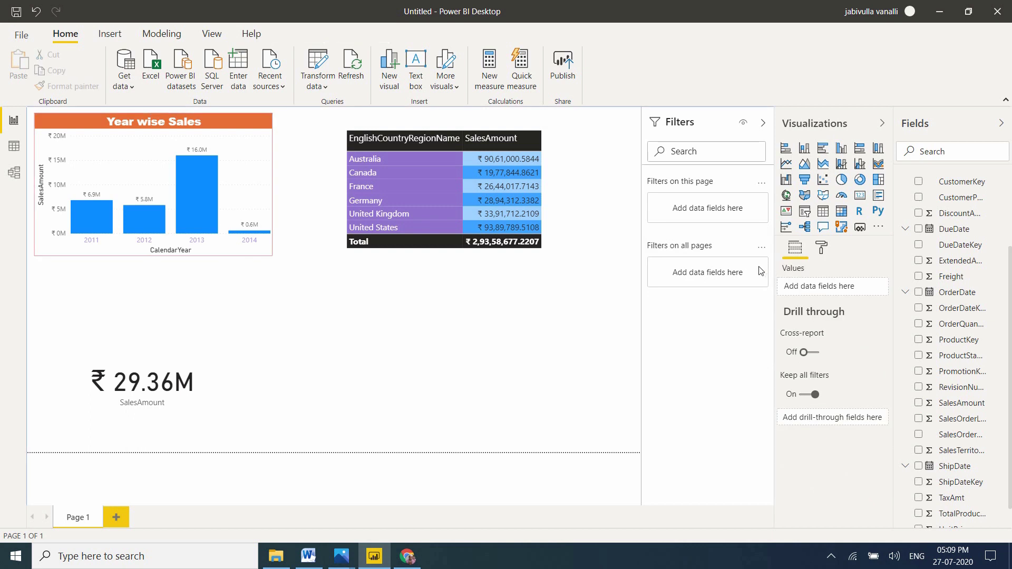
left_click(805, 212)
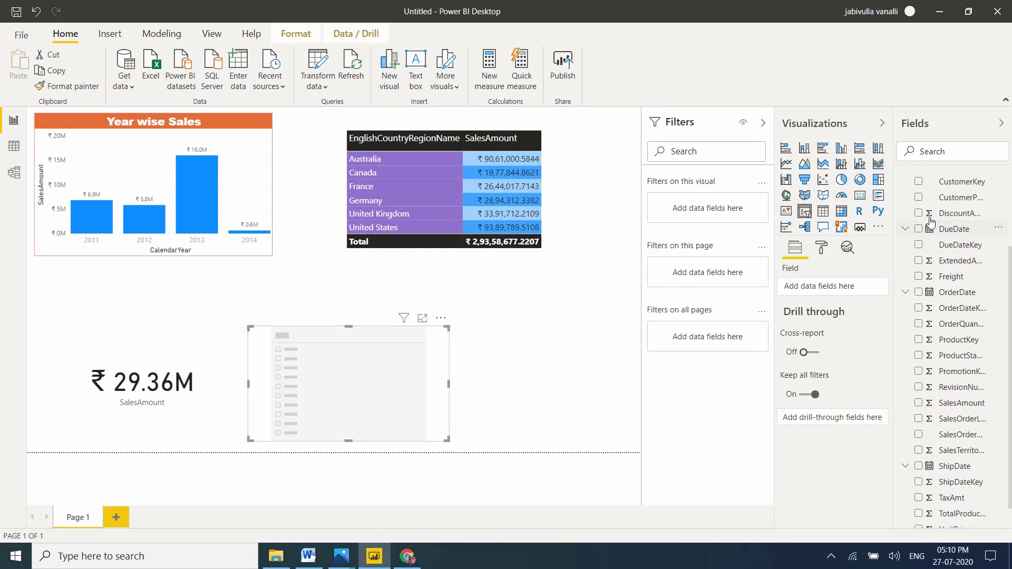
left_click_drag(1011, 354, 1011, 265)
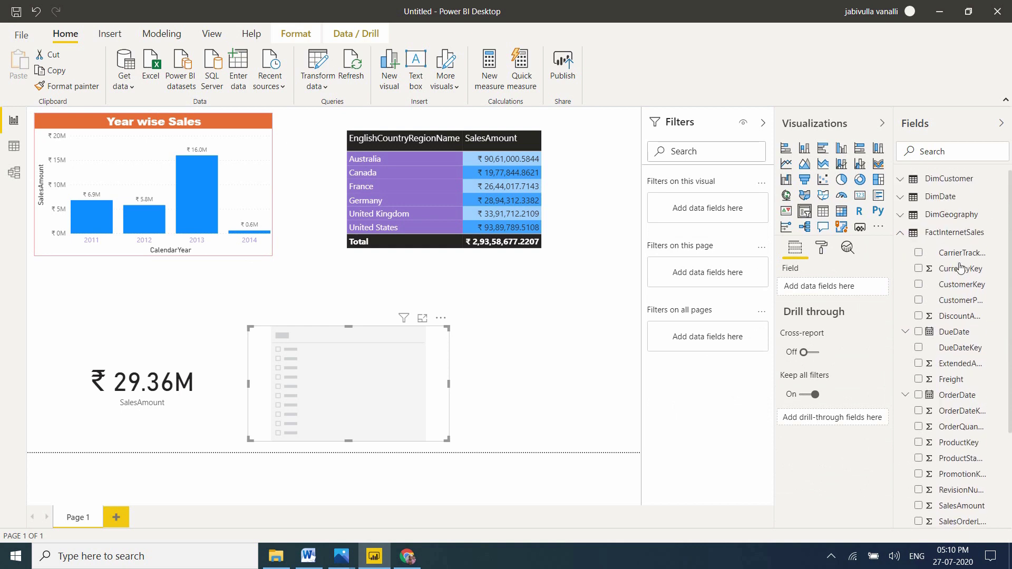
left_click(902, 235)
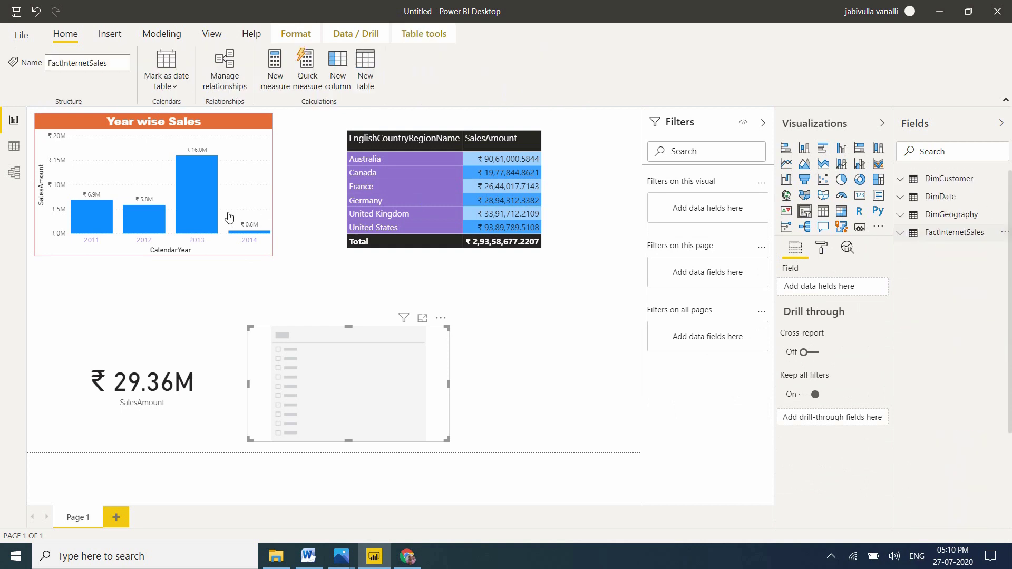
left_click(902, 200)
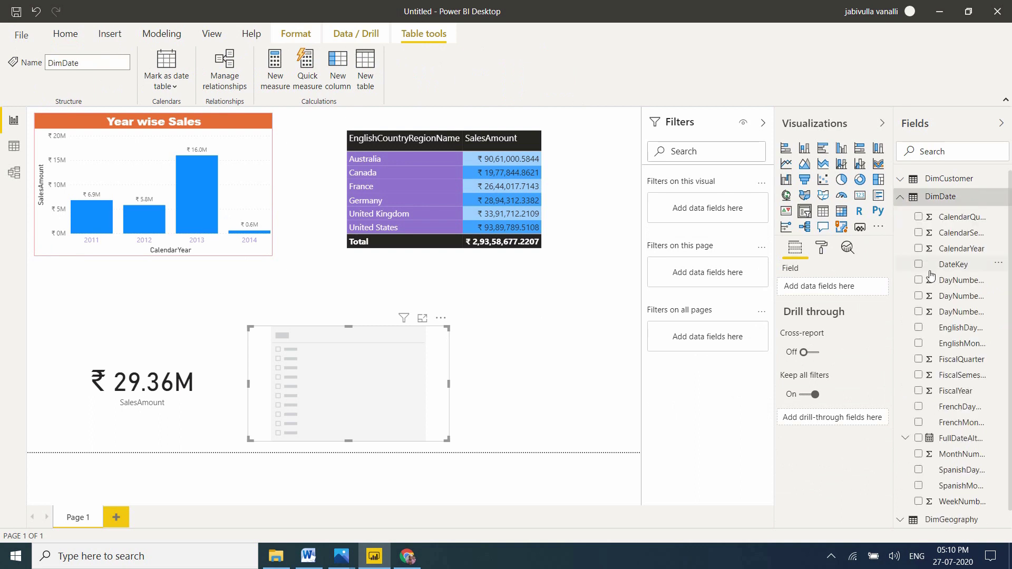
left_click(919, 250)
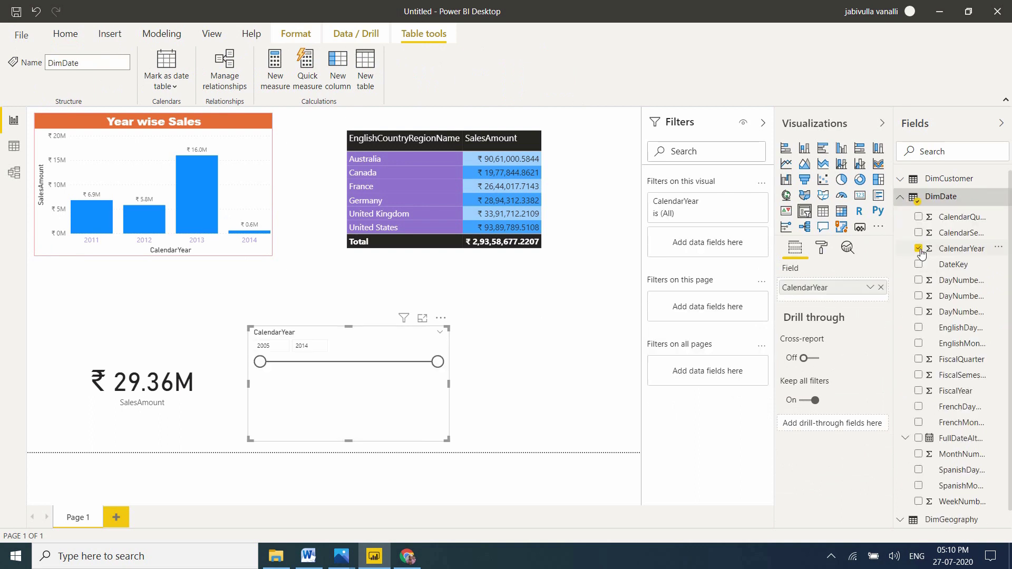
left_click(902, 197)
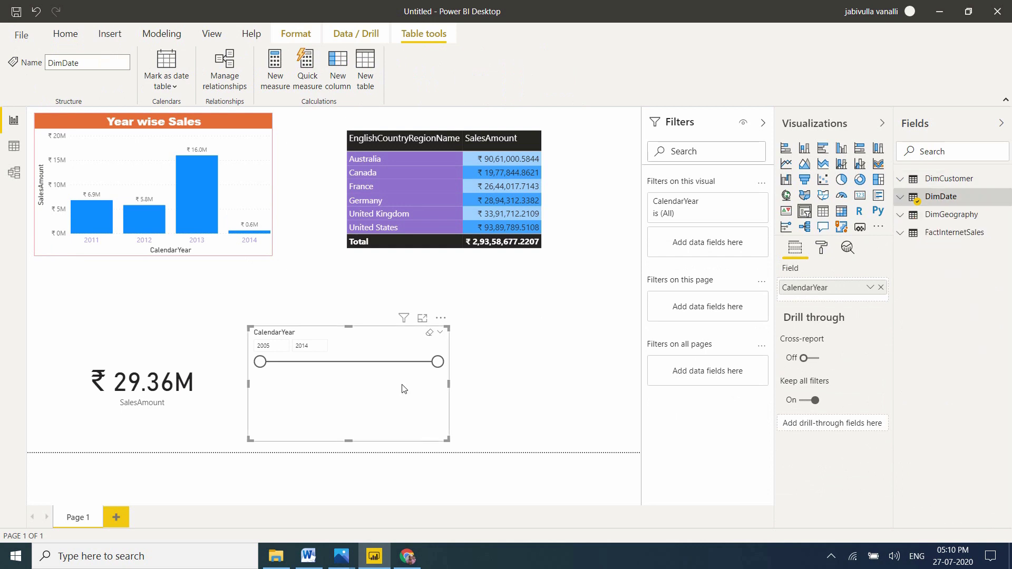
Change the CalendarYear slicer to the List style, move it below the country sales table, and narrow its frame
left_click(438, 334)
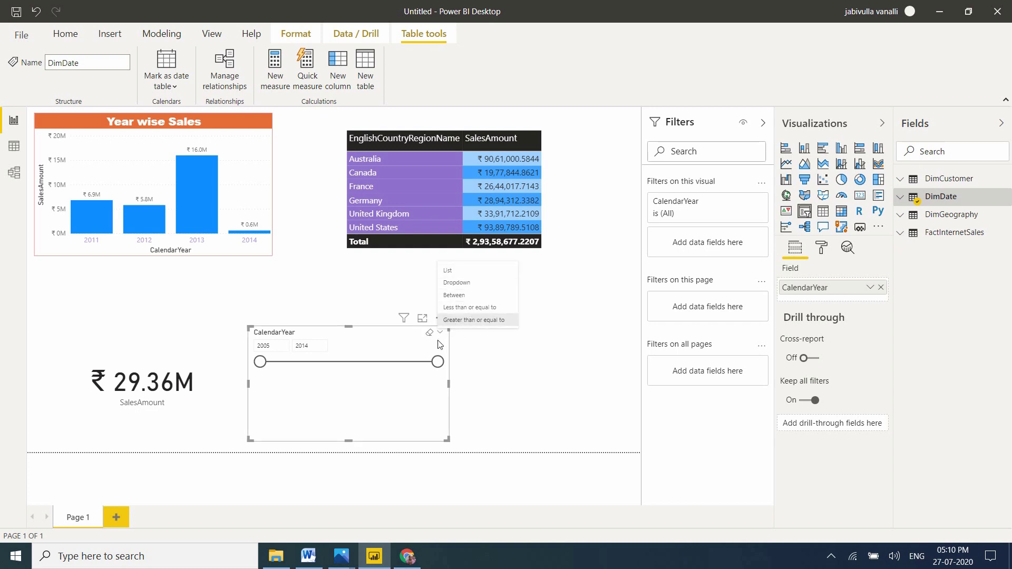
left_click(447, 271)
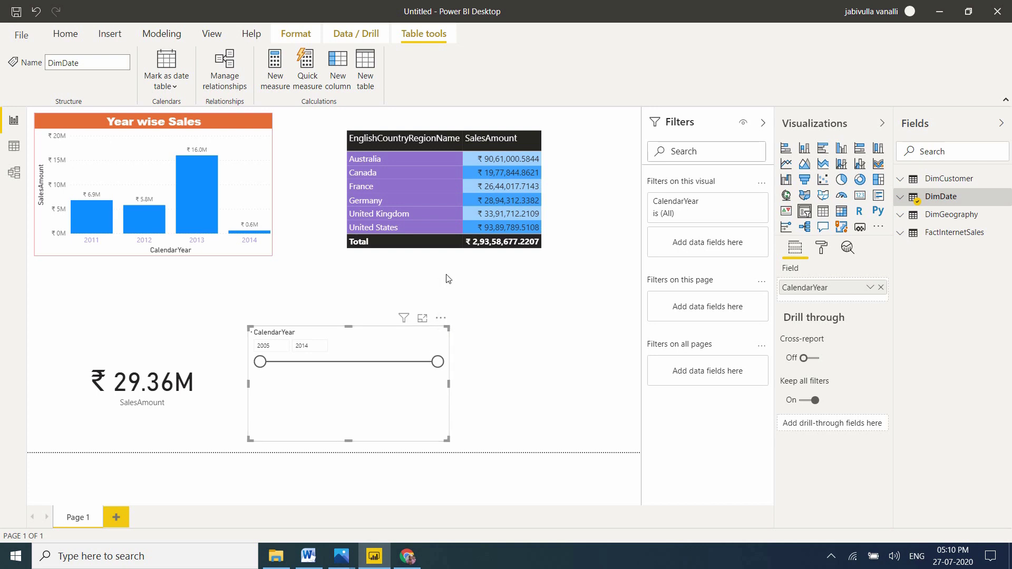
left_click_drag(405, 343, 487, 317)
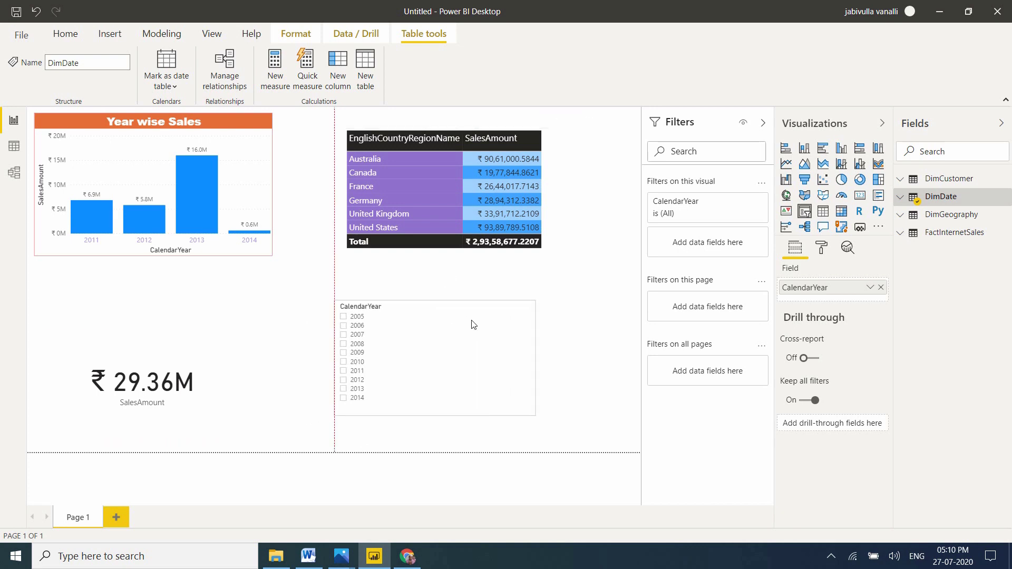
left_click(523, 352)
left_click_drag(532, 414, 462, 421)
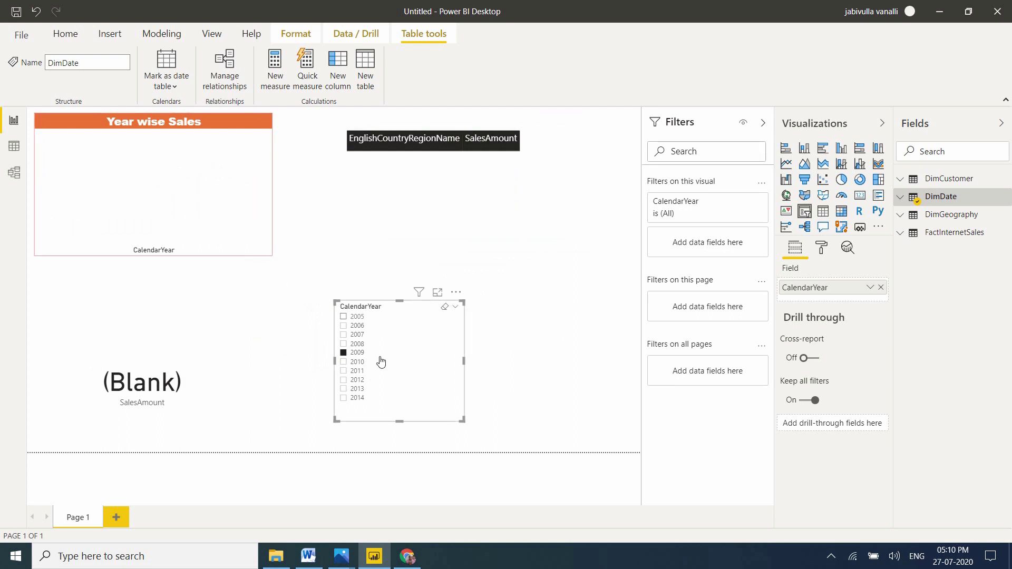
Filter the report to 2013 with the CalendarYear slicer and shift the SalesAmount card slightly up to the page's left edge
left_click(343, 353)
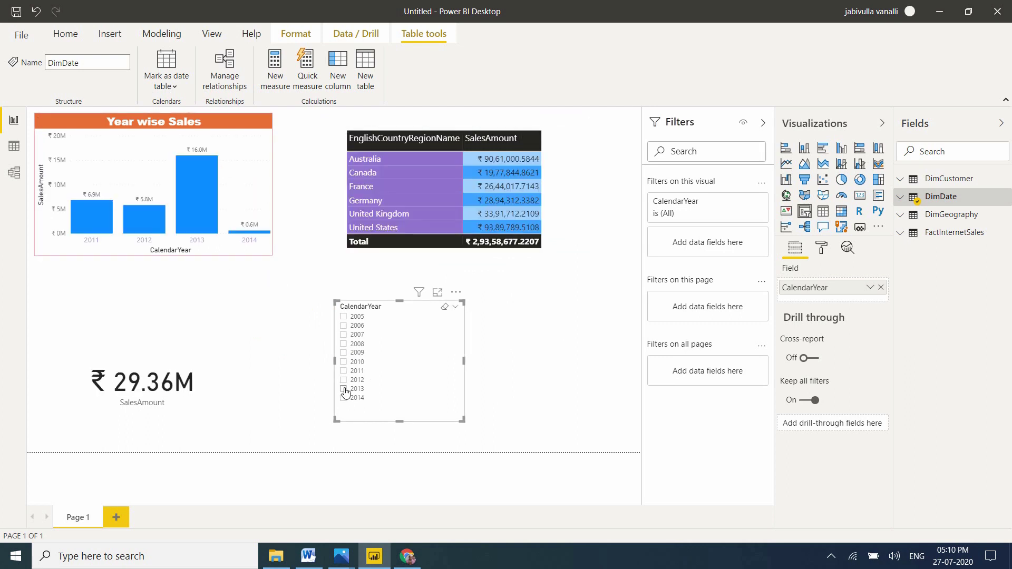
left_click(344, 390)
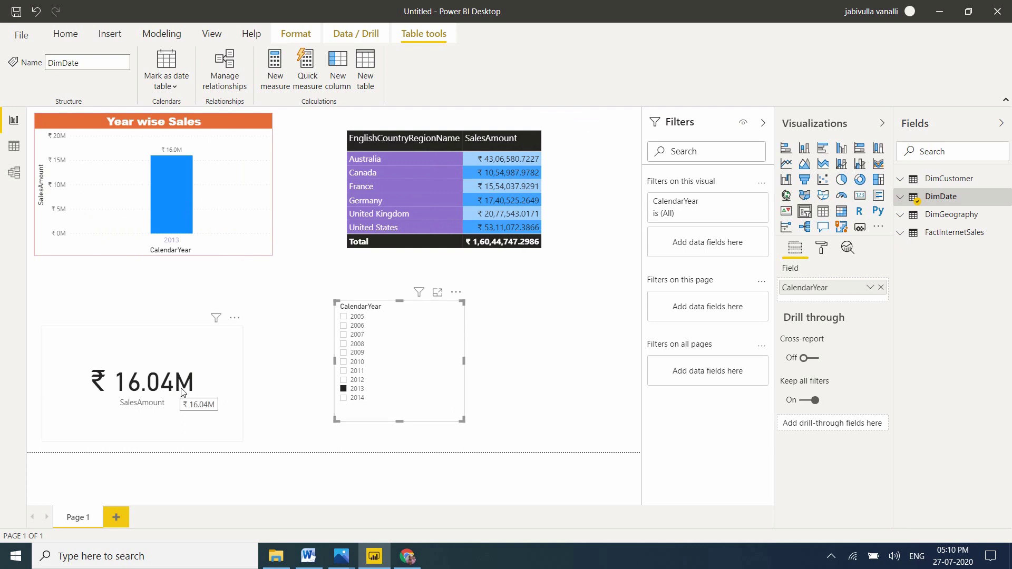
left_click_drag(198, 372, 183, 343)
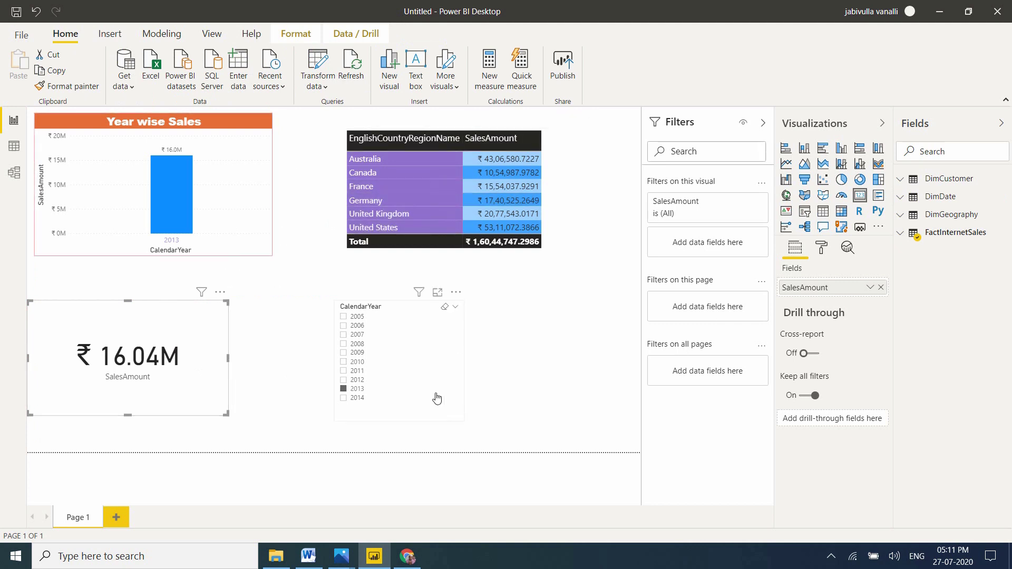
Filter the report to 2014 instead, nudge the slicer away from the country sales table, and clear the year selection
left_click(345, 389)
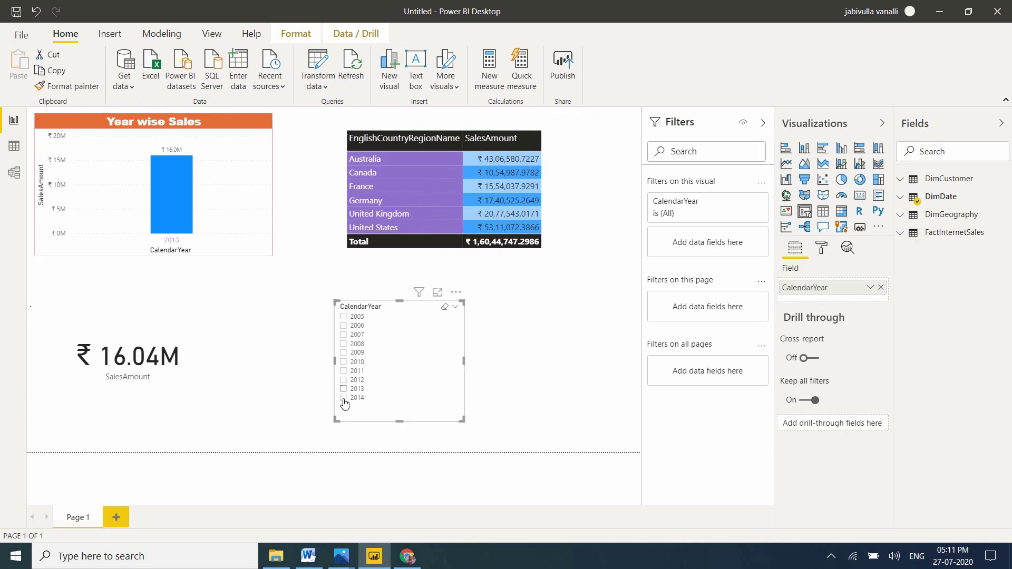
left_click(344, 399)
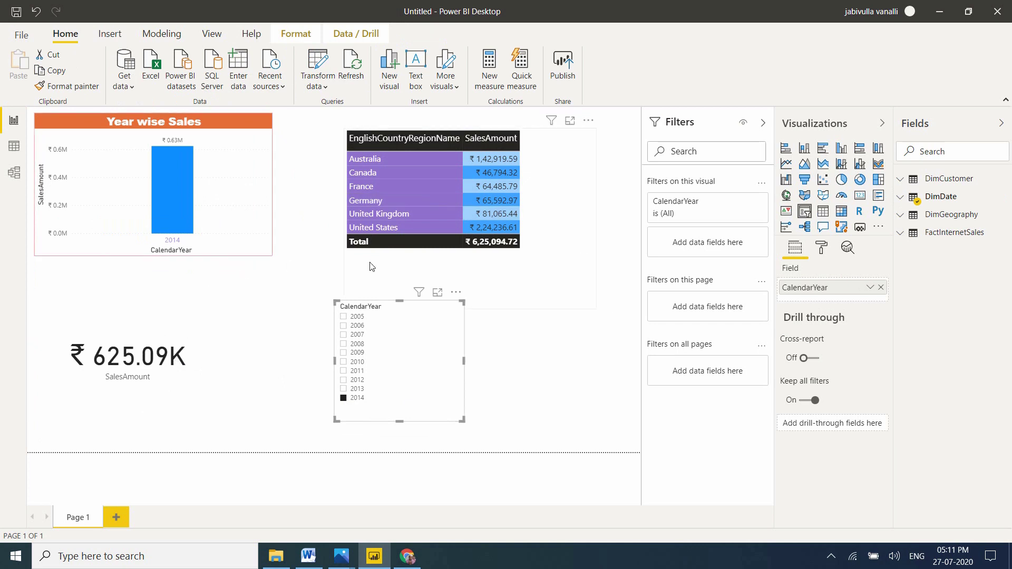
left_click_drag(411, 374, 436, 393)
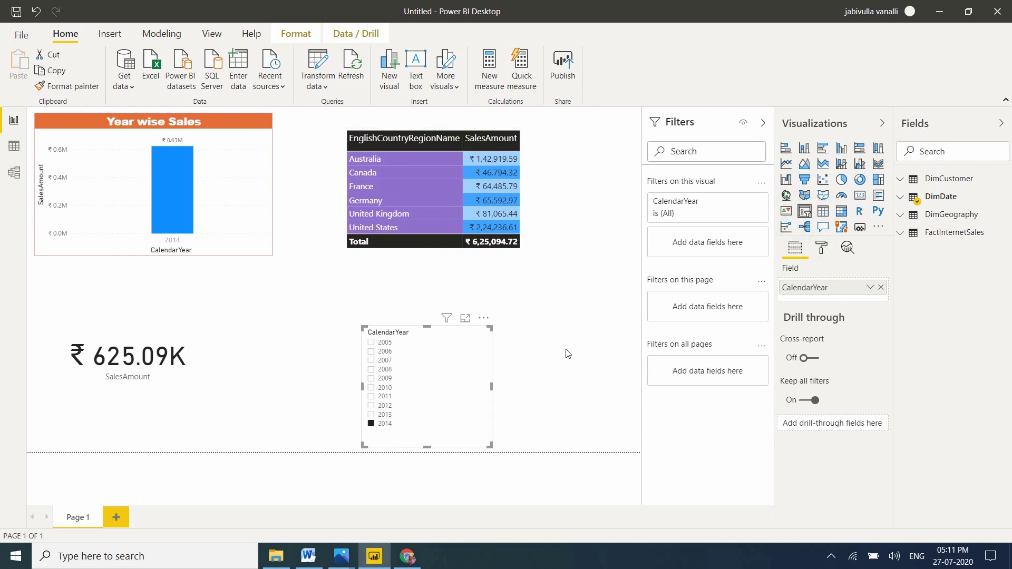
left_click(375, 425)
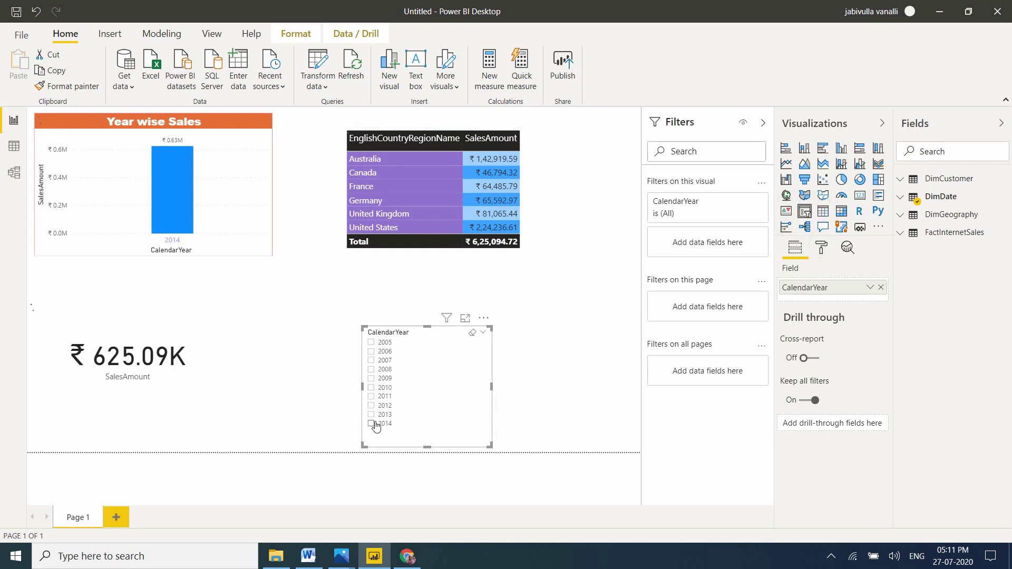
Try Single select on the CalendarYear slicer by picking 2006 and 2007, and turn Single select back off
left_click(821, 252)
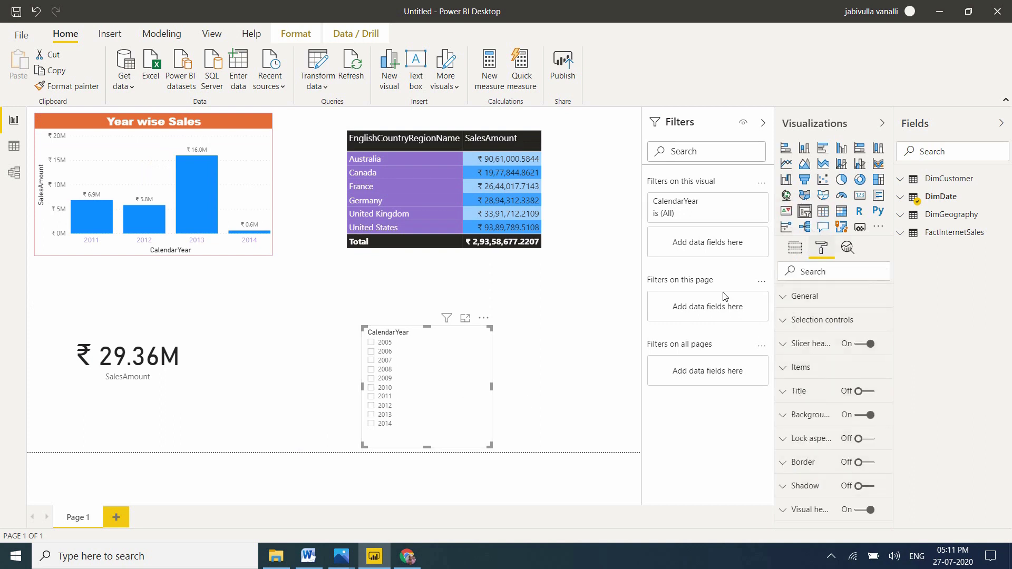
left_click(809, 324)
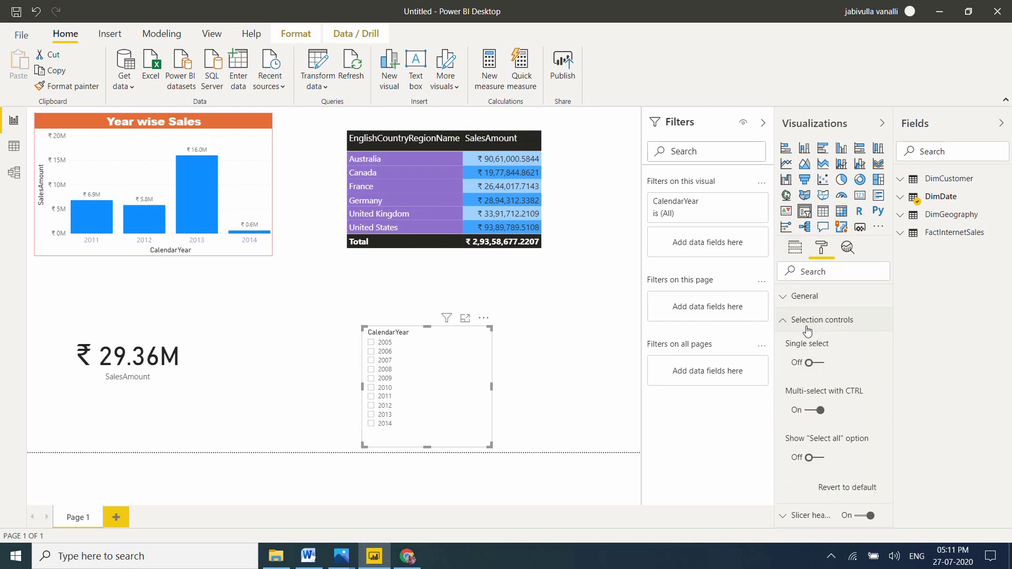
left_click(818, 363)
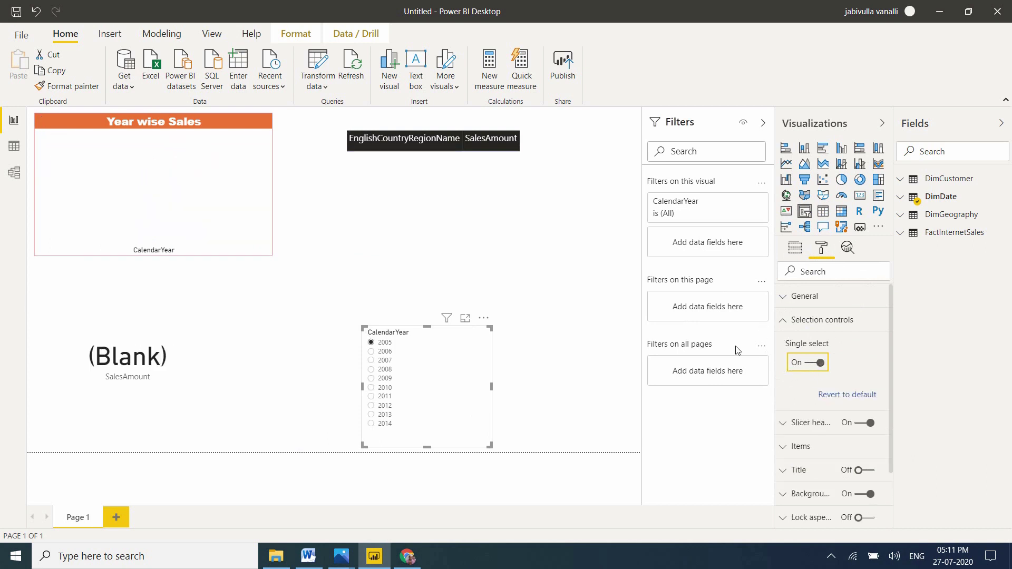
left_click(373, 351)
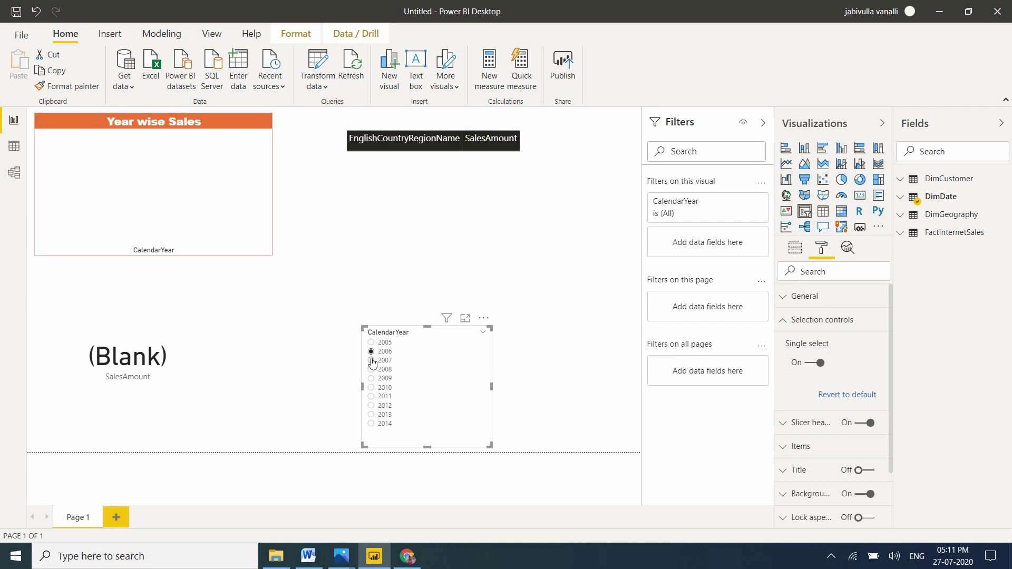
left_click(373, 360)
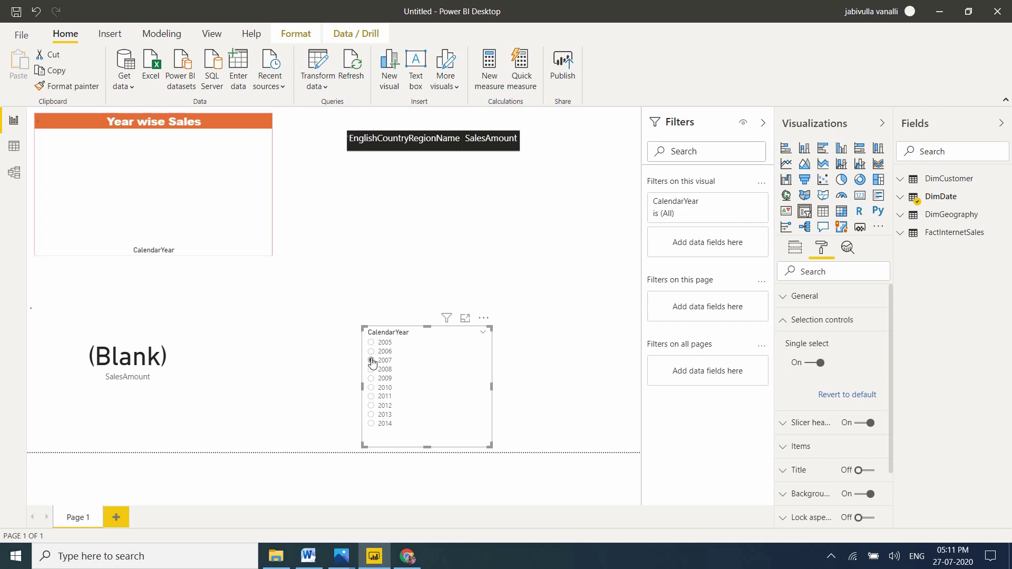
left_click(811, 364)
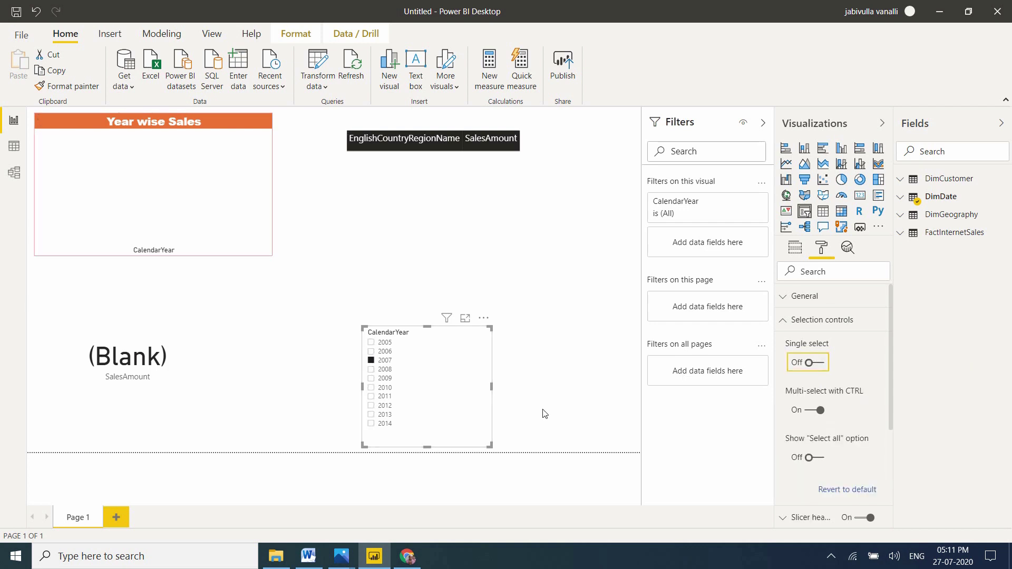
Clear 2007 from the CalendarYear slicer and multi-select 2013 and 2014 together
left_click(371, 424)
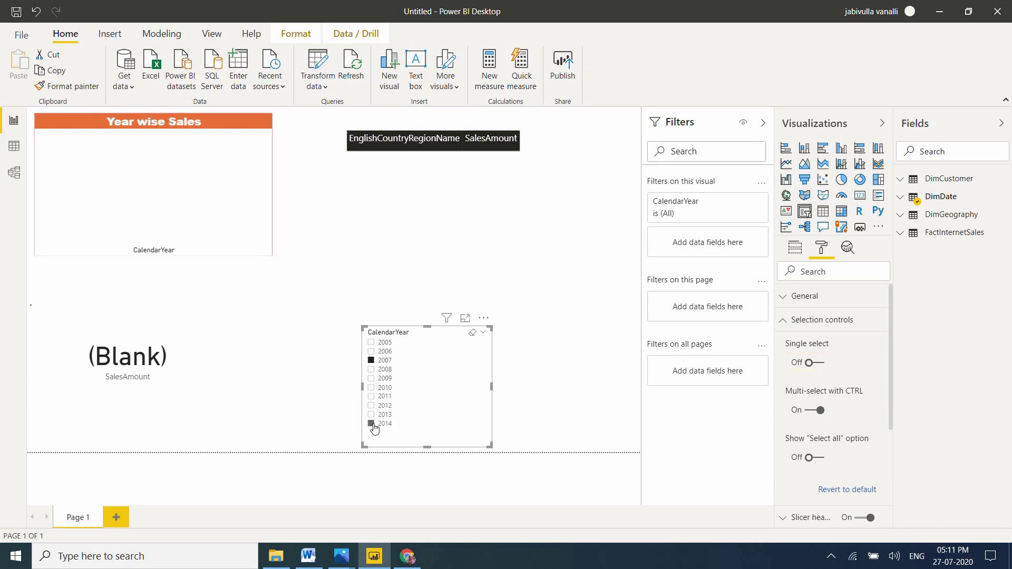
left_click(372, 415)
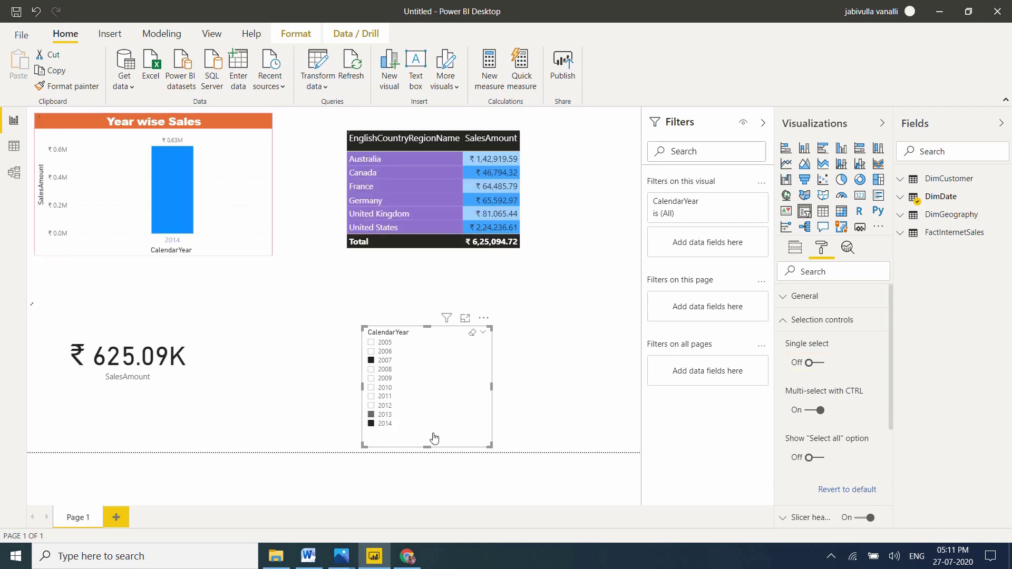
left_click(371, 360)
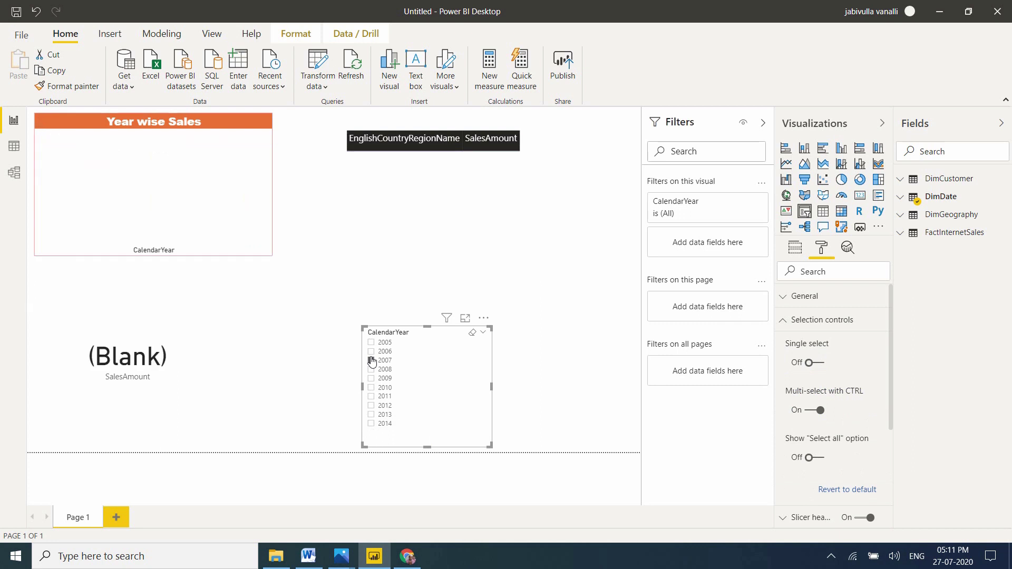
left_click(371, 425)
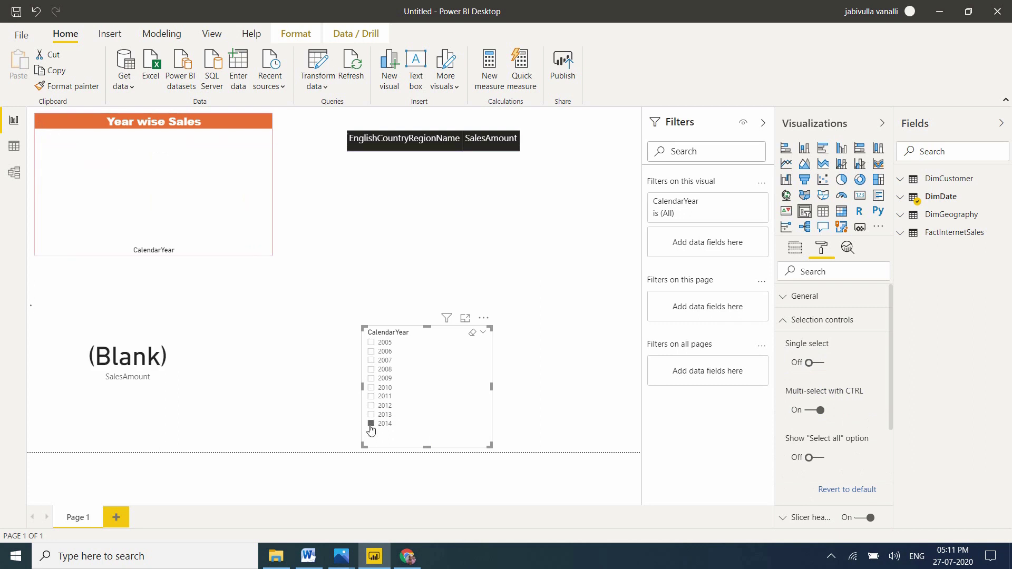
left_click(371, 415, "ctrl")
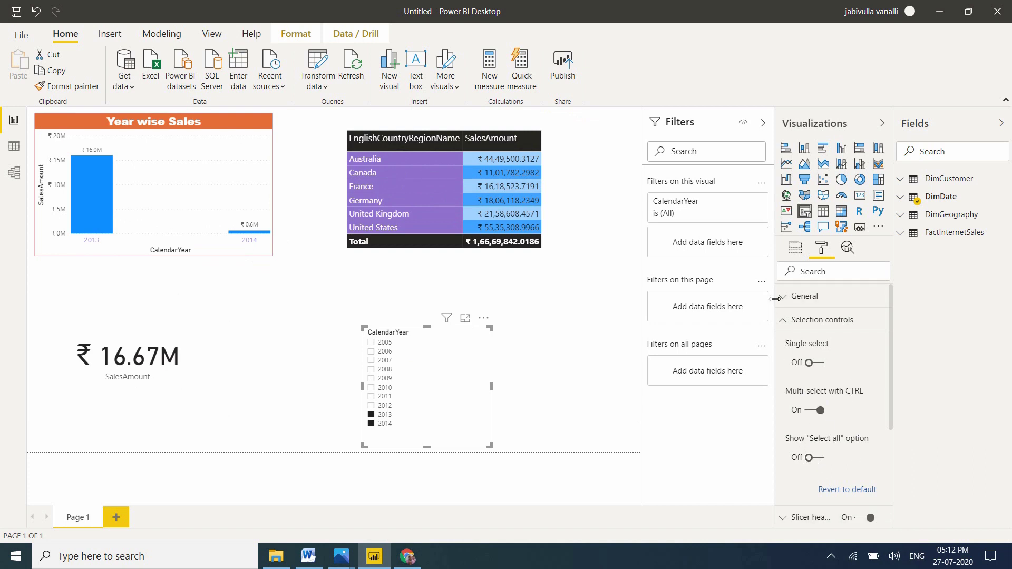
left_click(783, 321)
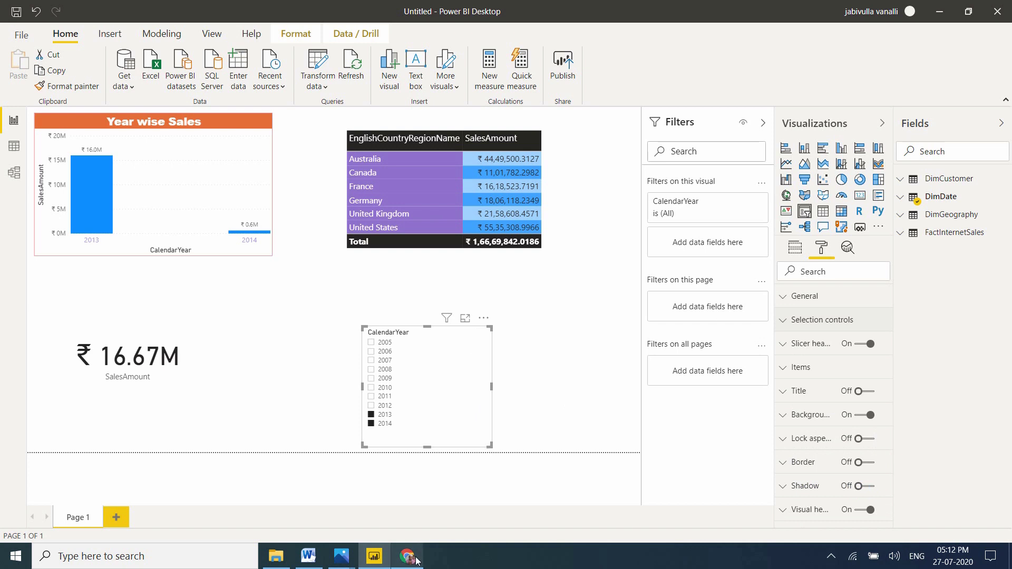
Switch to Chrome and search Google for "visualization power bi"
mouse_move(408, 554)
left_click(379, 497)
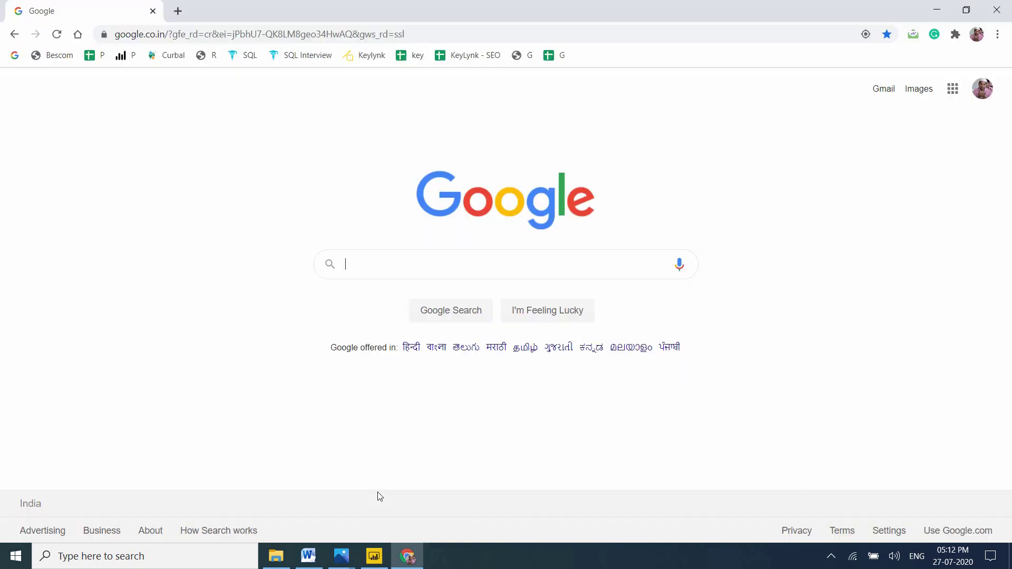
type("vi")
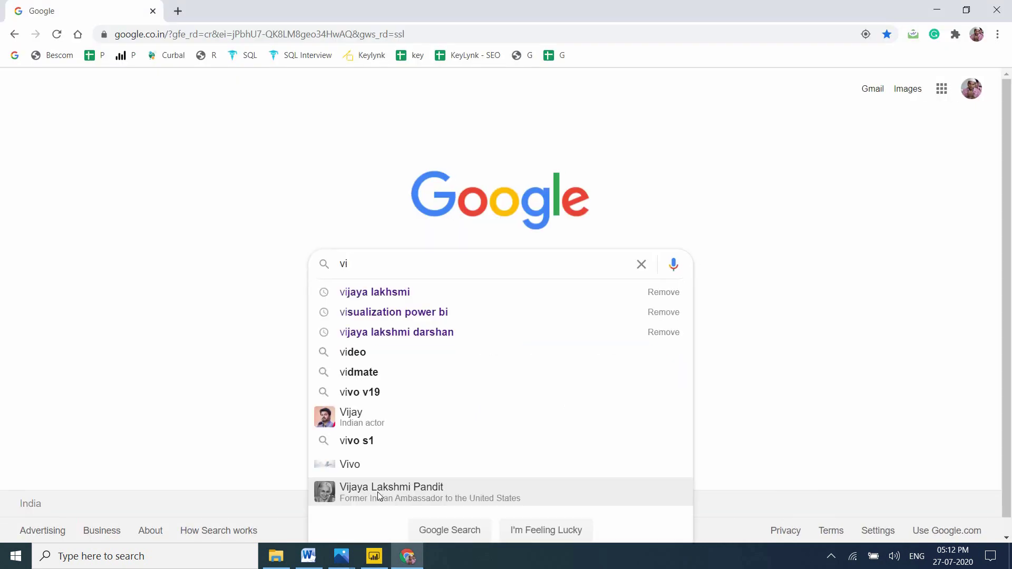
key("Up")
key("Up")
key("Up")
key("Up")
key("Up")
key("Up")
key("Up")
key("Up")
key("Up")
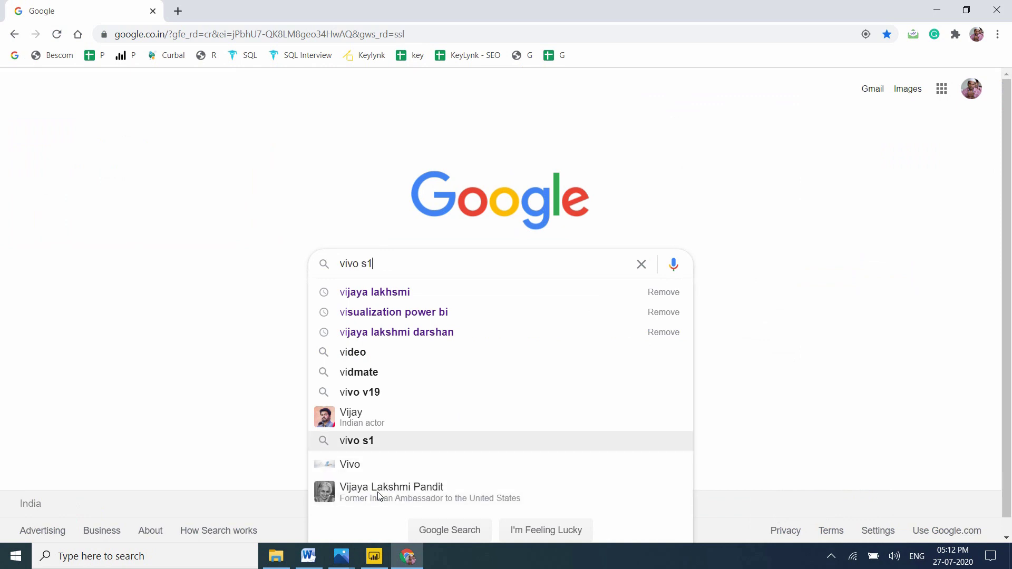
key("Return")
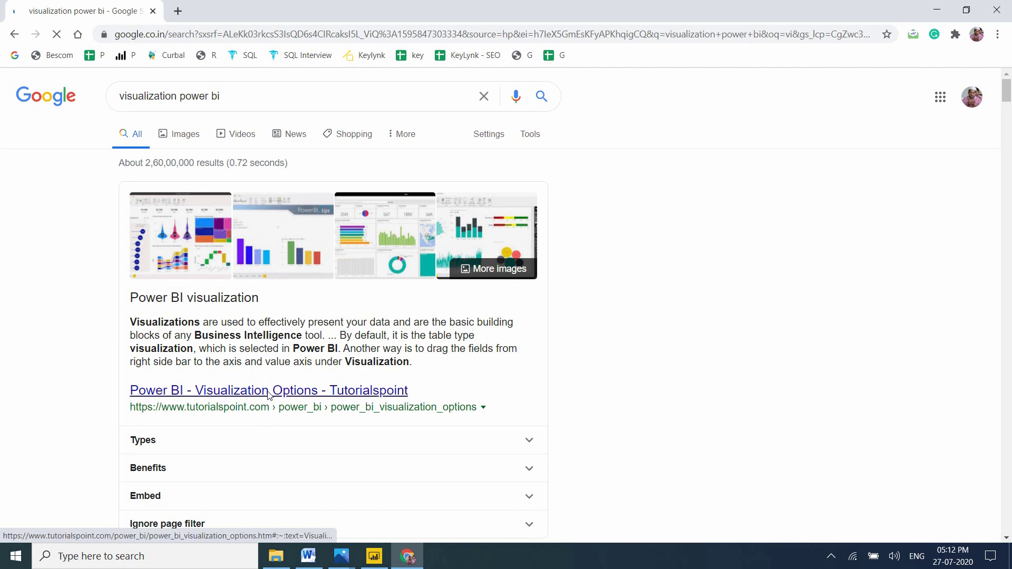
Open the Microsoft Docs article "Visualization types in Power BI" from the search results
scroll(269, 400, "down", 2)
scroll(269, 396, "down", 5)
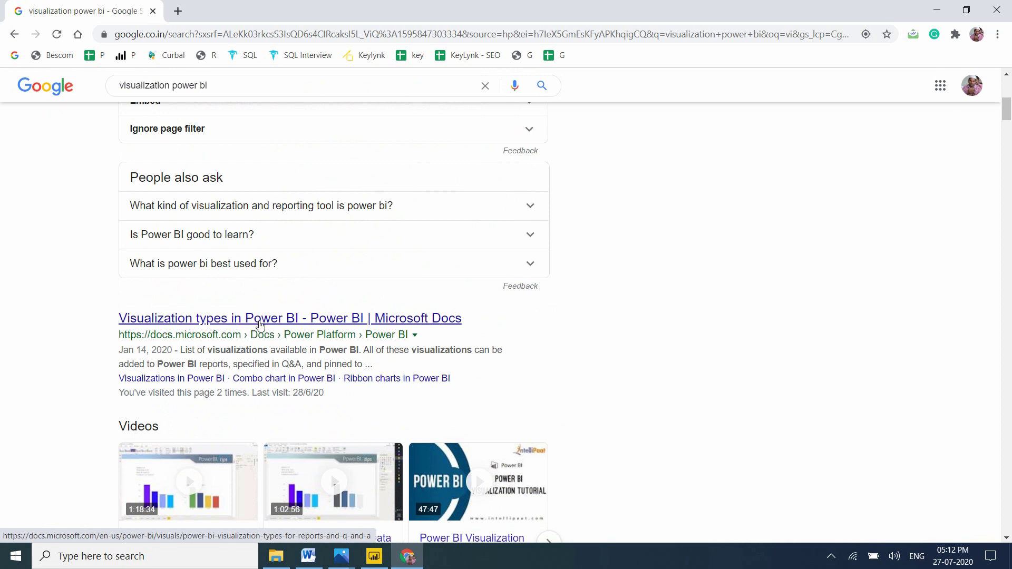
left_click(268, 325)
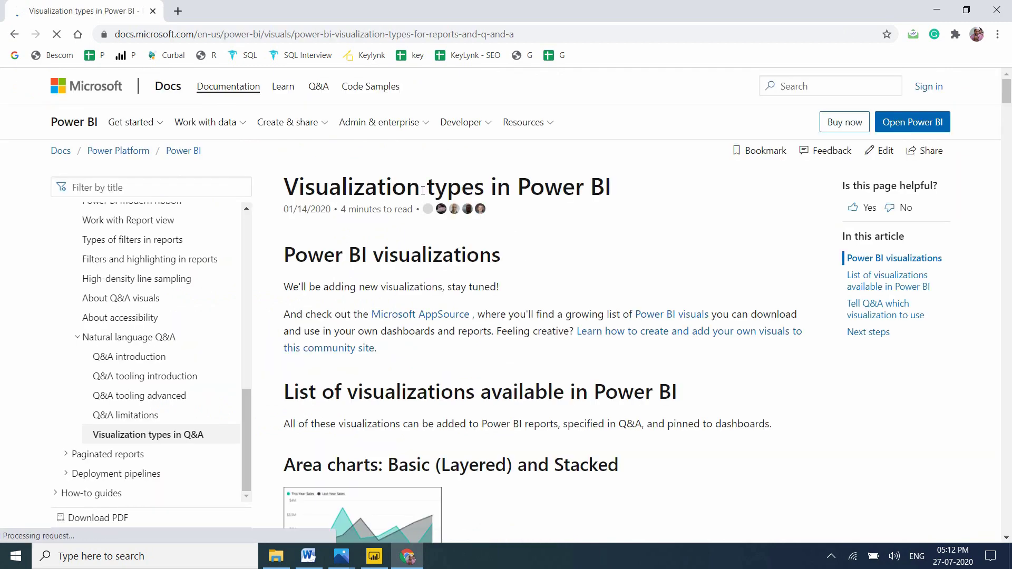
Examine the article's list of Power BI visualizations, from area charts through cards, gauges and maps to the Q&A visual
scroll(424, 194, "down", 3)
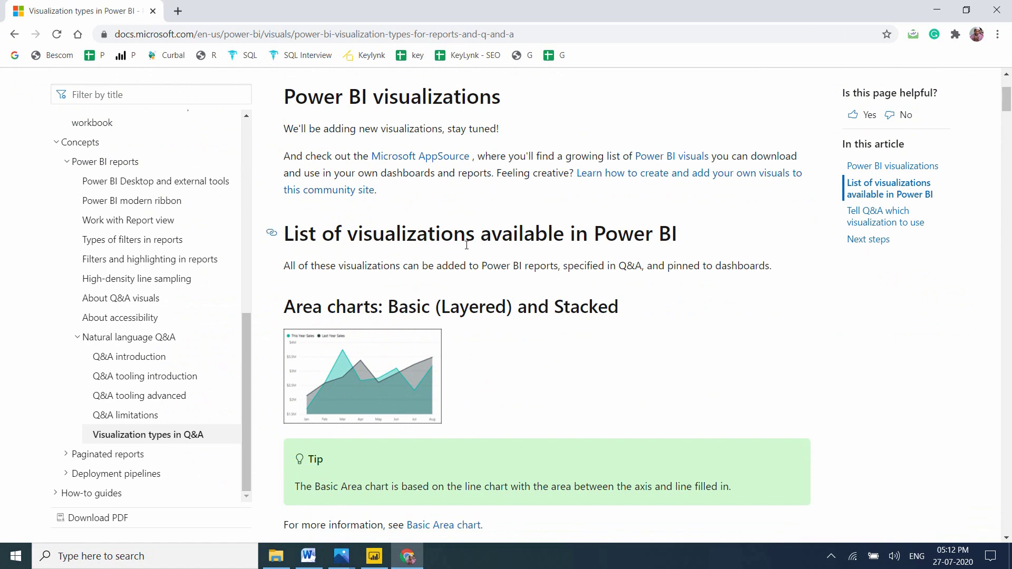
scroll(467, 244, "down", 6)
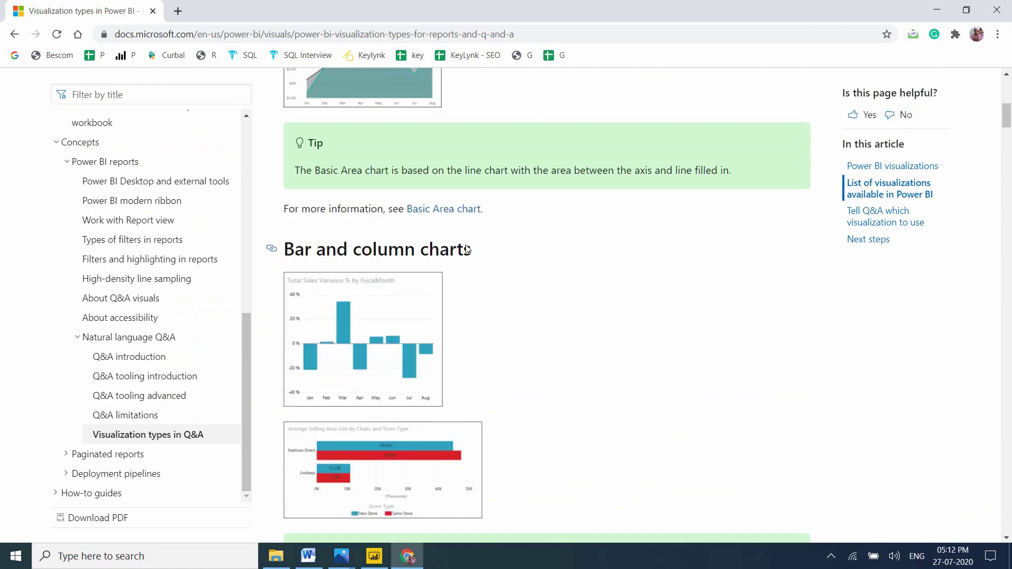
scroll(466, 249, "down", 3)
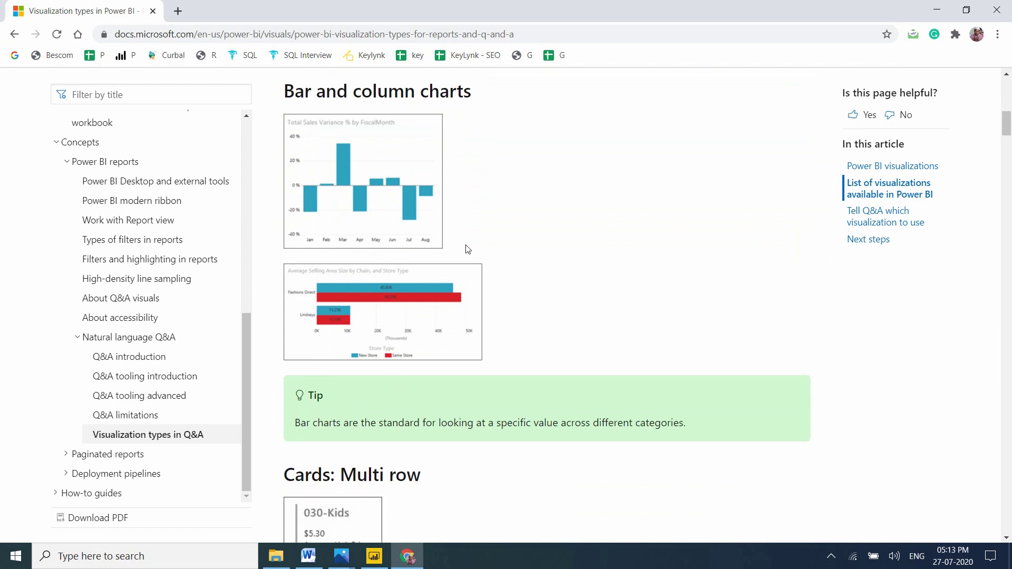
scroll(466, 250, "up", 3)
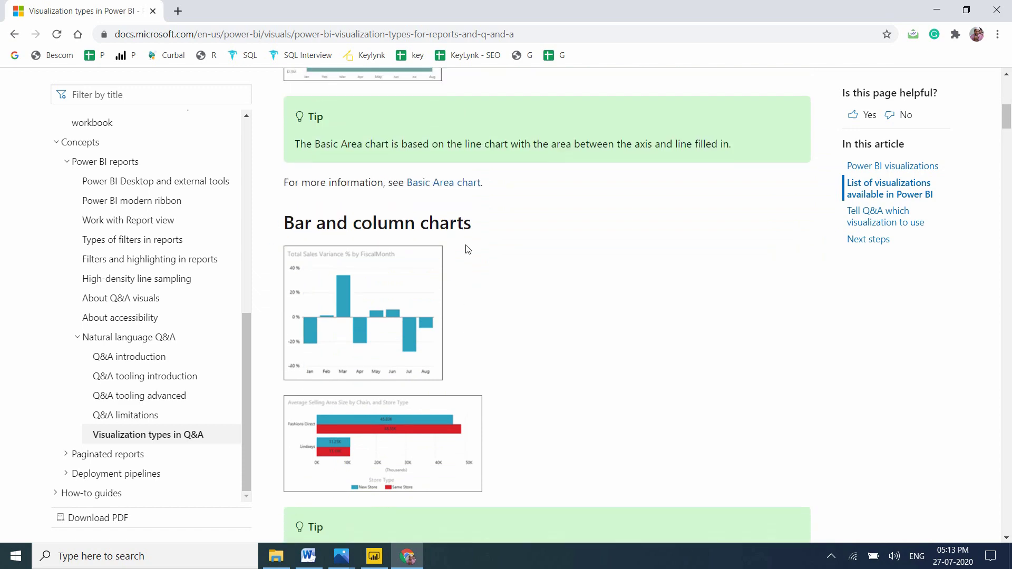
scroll(466, 249, "down", 8)
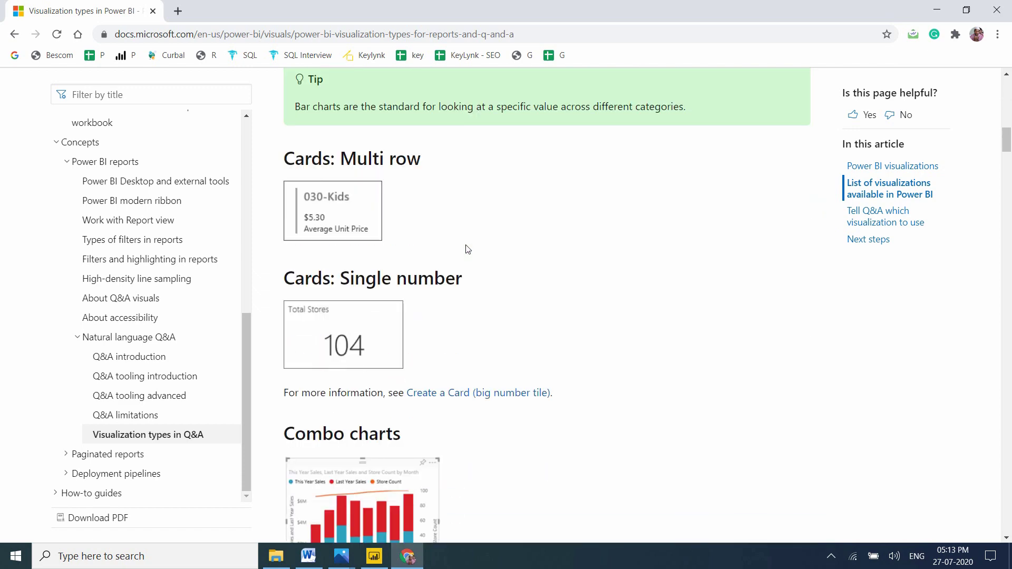
scroll(467, 249, "down", 1)
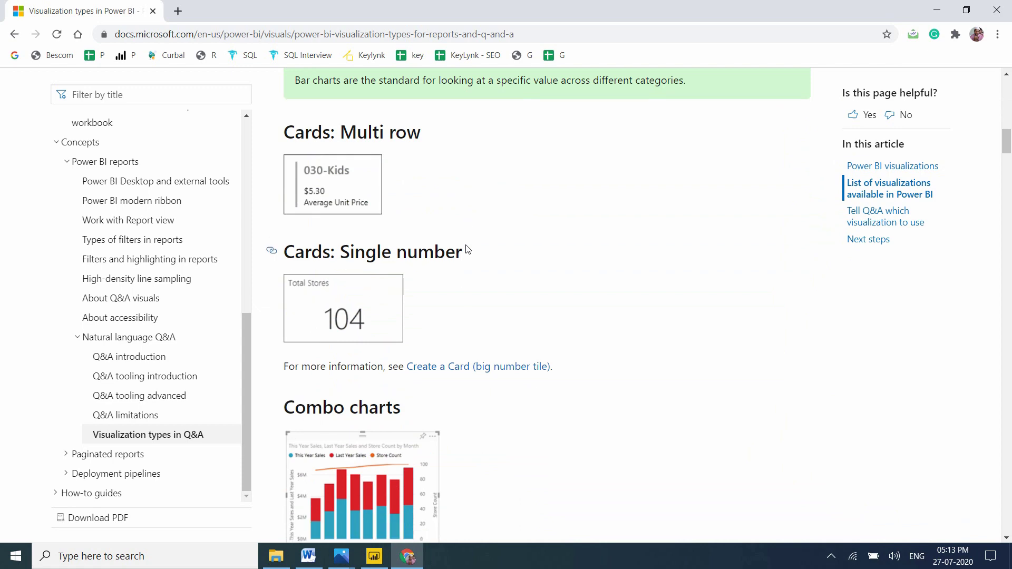
scroll(466, 249, "down", 7)
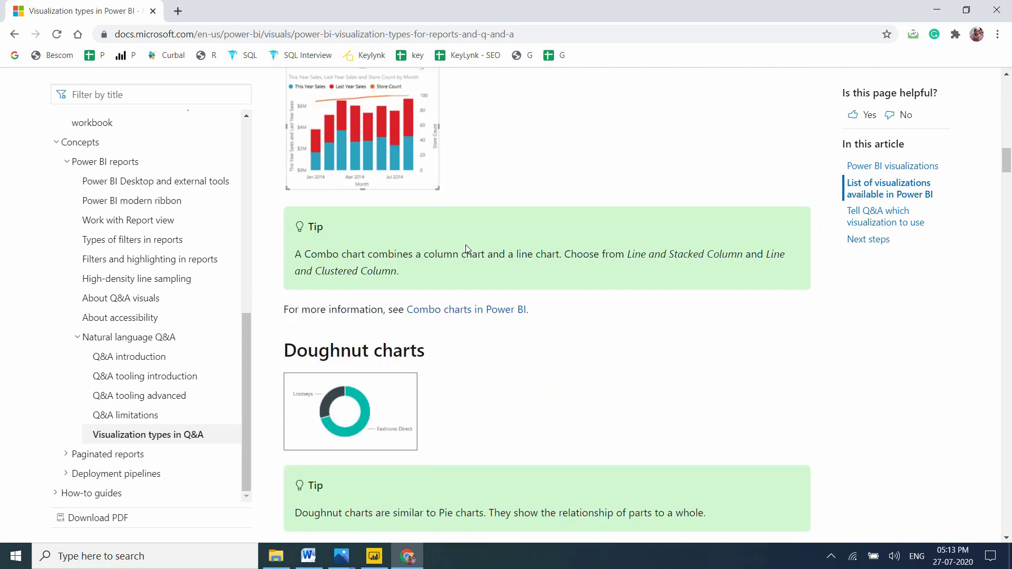
scroll(466, 248, "down", 13)
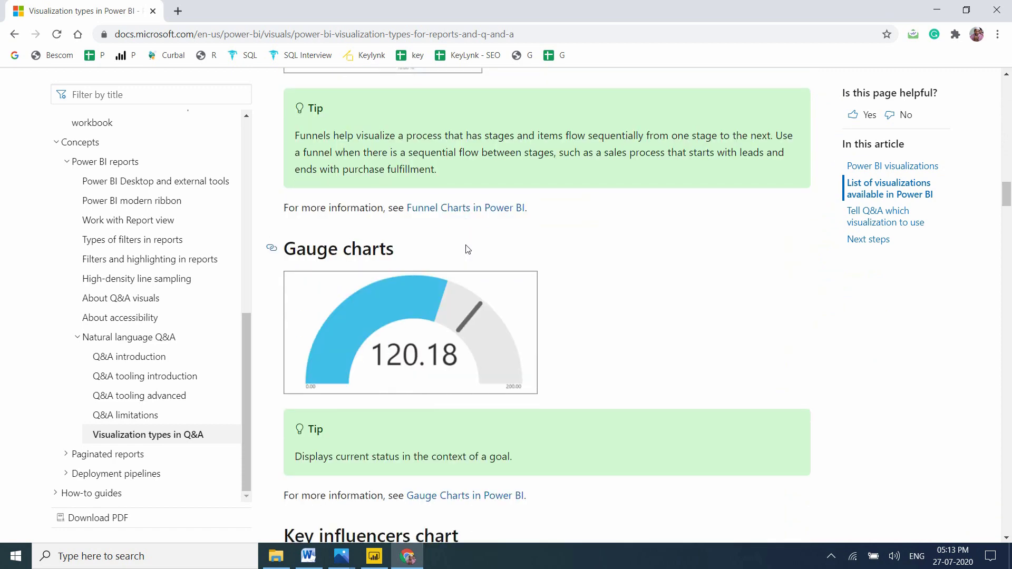
scroll(466, 249, "down", 17)
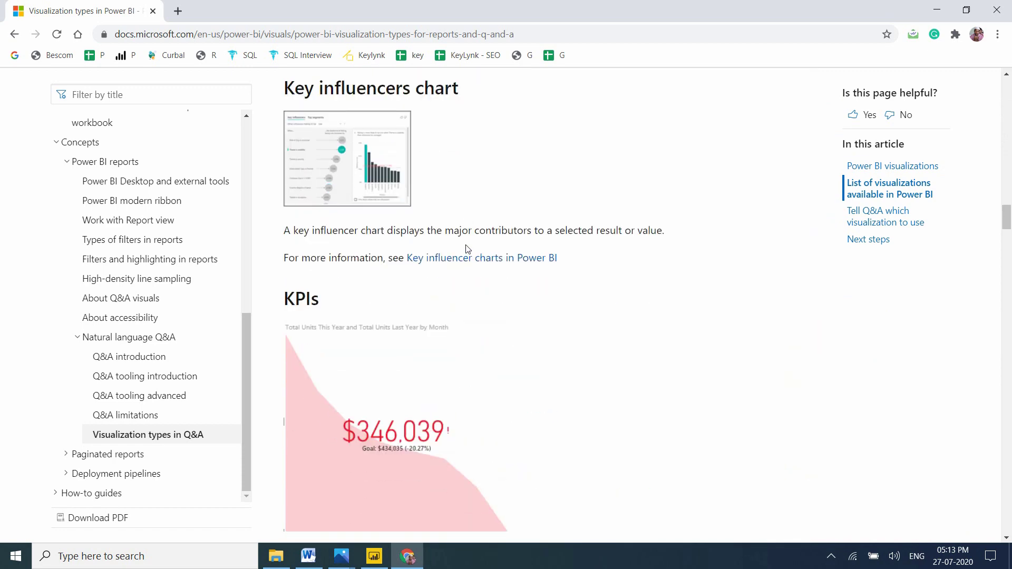
scroll(467, 250, "down", 20)
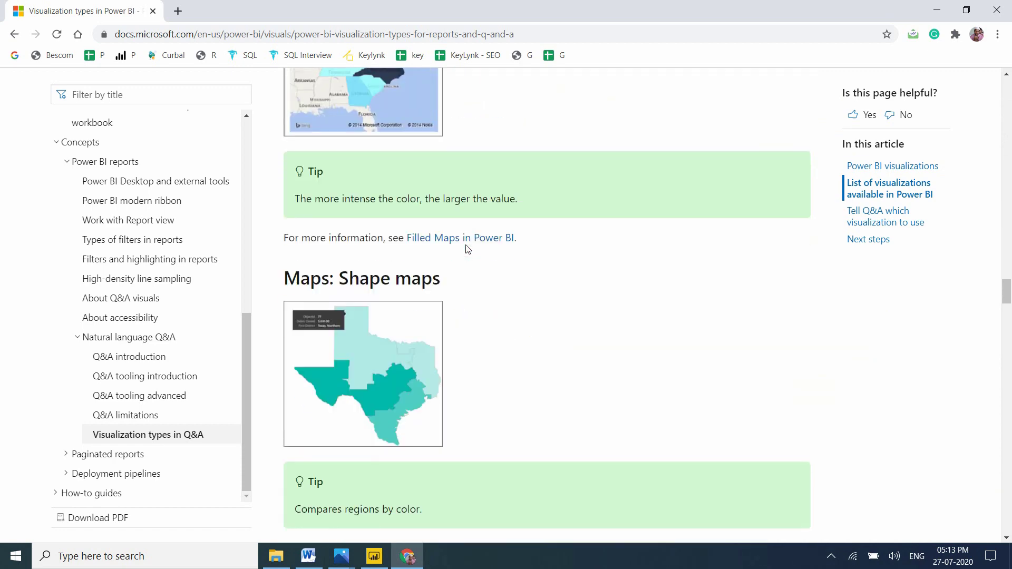
scroll(467, 249, "down", 16)
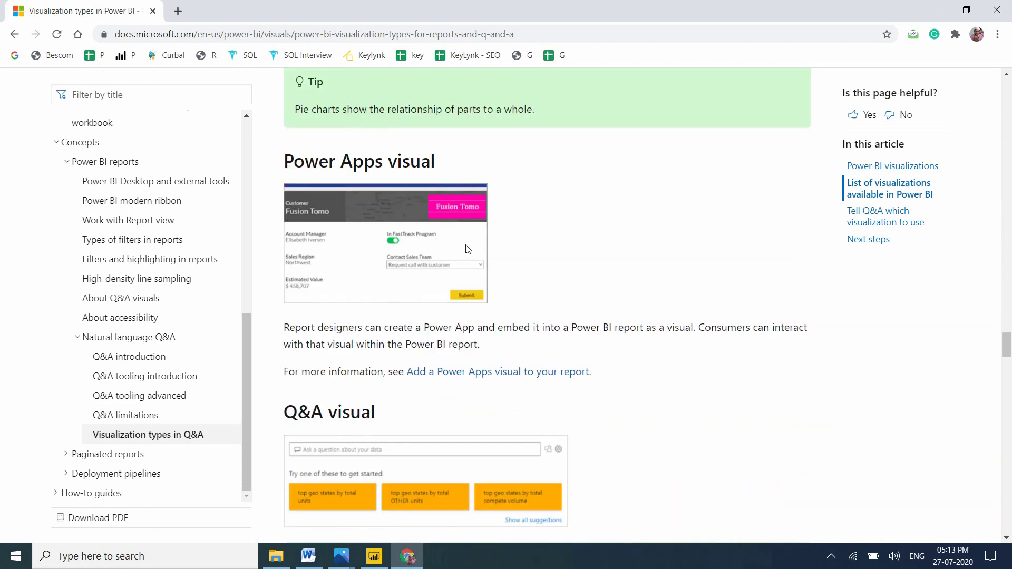
Switch to the Class 12 notes in Word and review the Format Options list down to Title
key("alt+Tab")
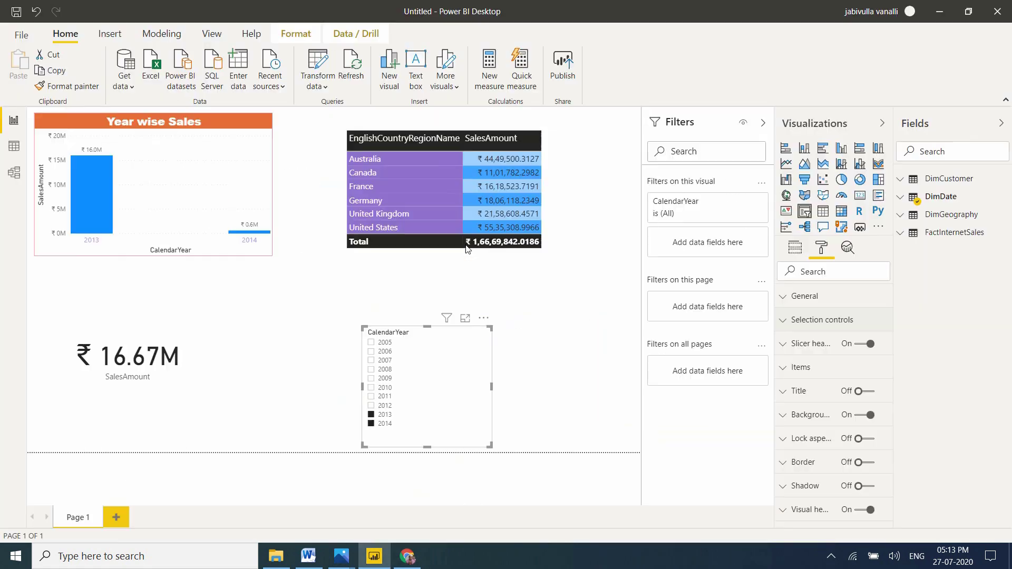
left_click(319, 556)
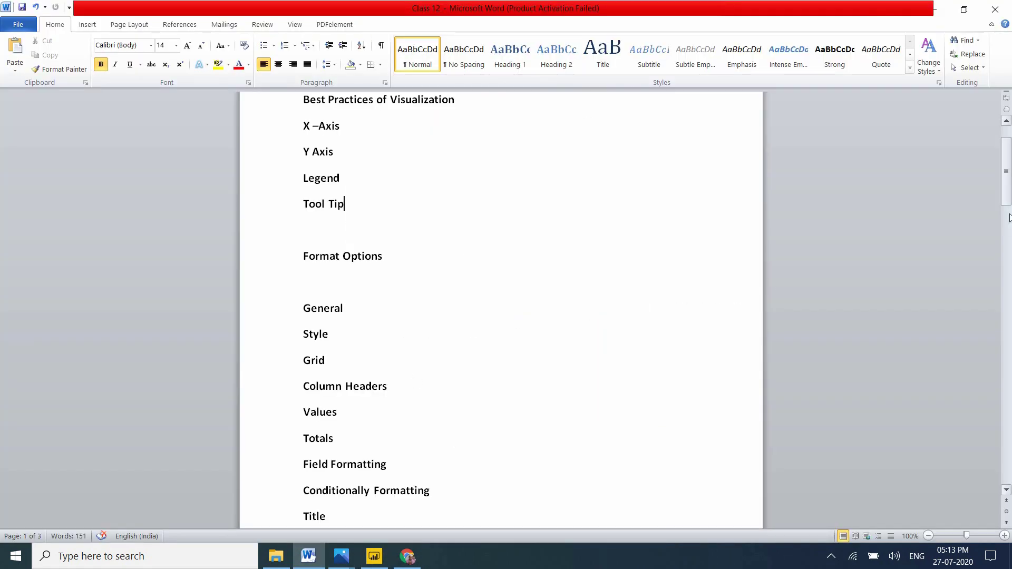
left_click_drag(1008, 185, 1008, 206)
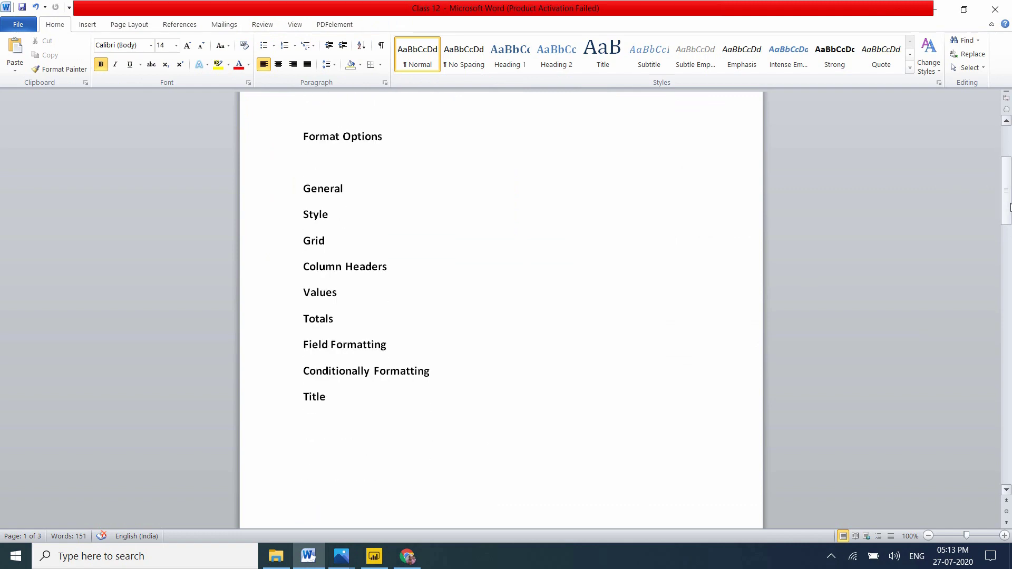
Switch back to Power BI Desktop and deselect 2014 and 2013 in the CalendarYear slicer
key("alt+Tab")
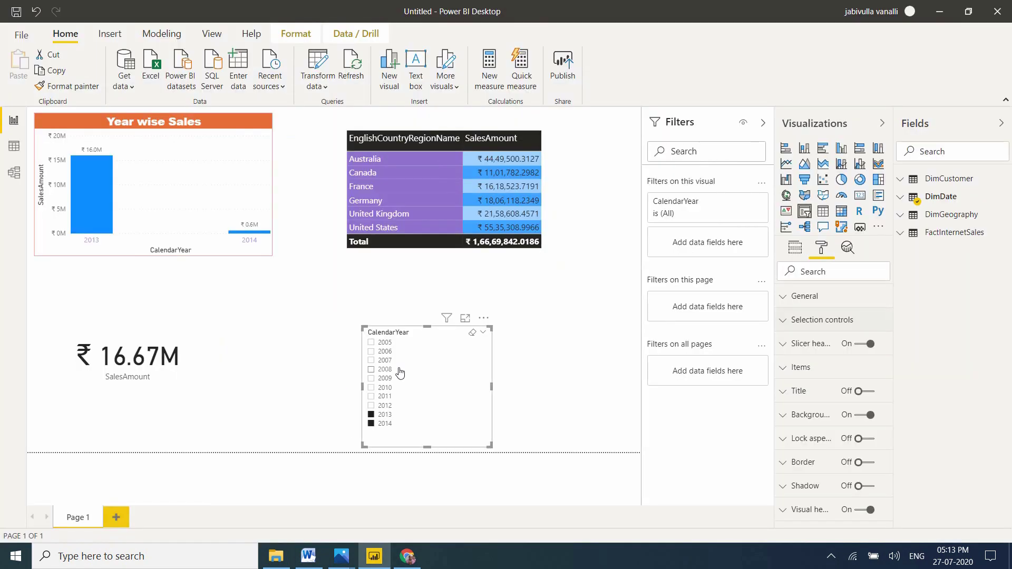
left_click(371, 423)
left_click(371, 415)
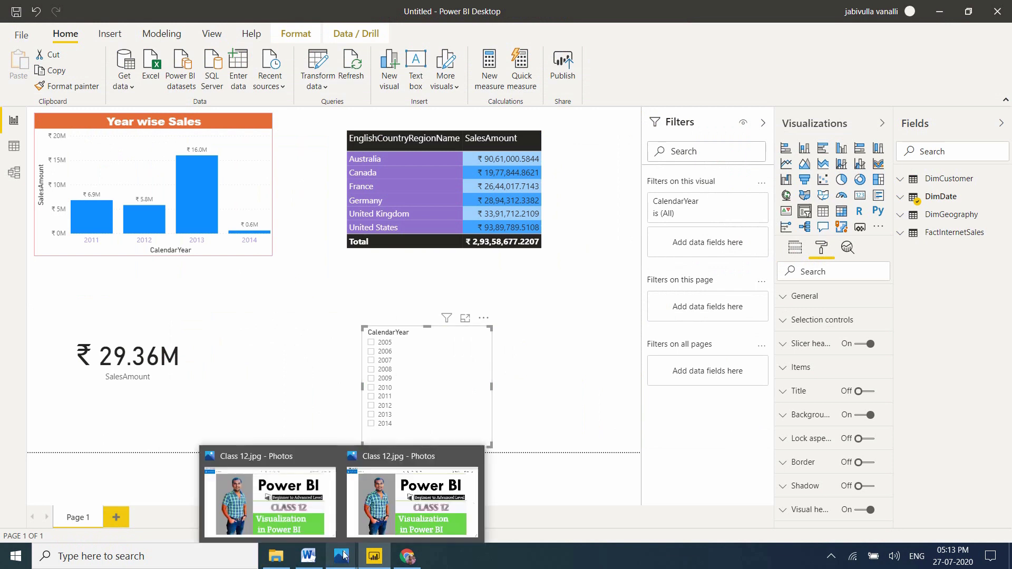
Switch to the Photos window showing the Class 12.jpg title image
mouse_move(341, 556)
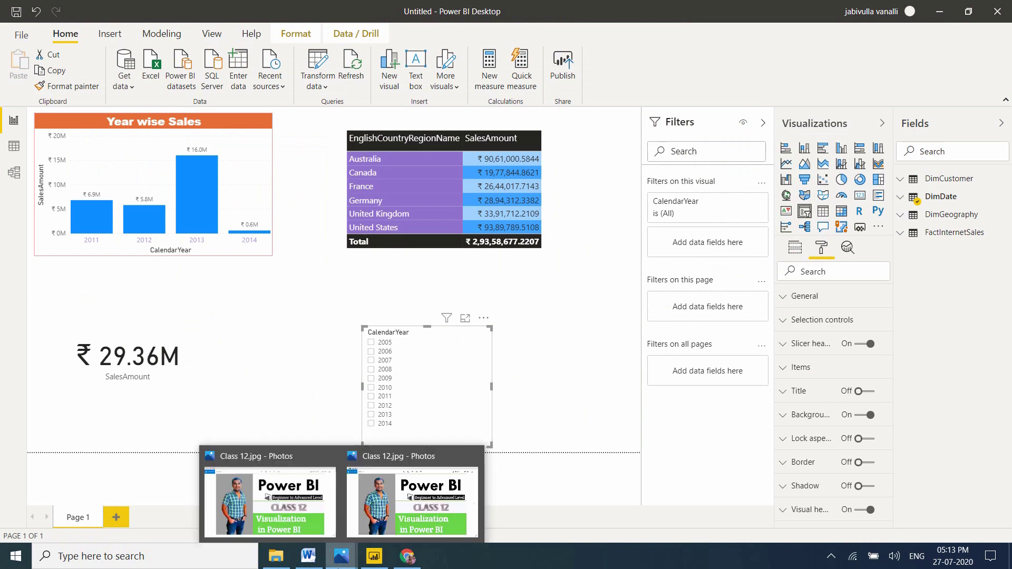
left_click(294, 522)
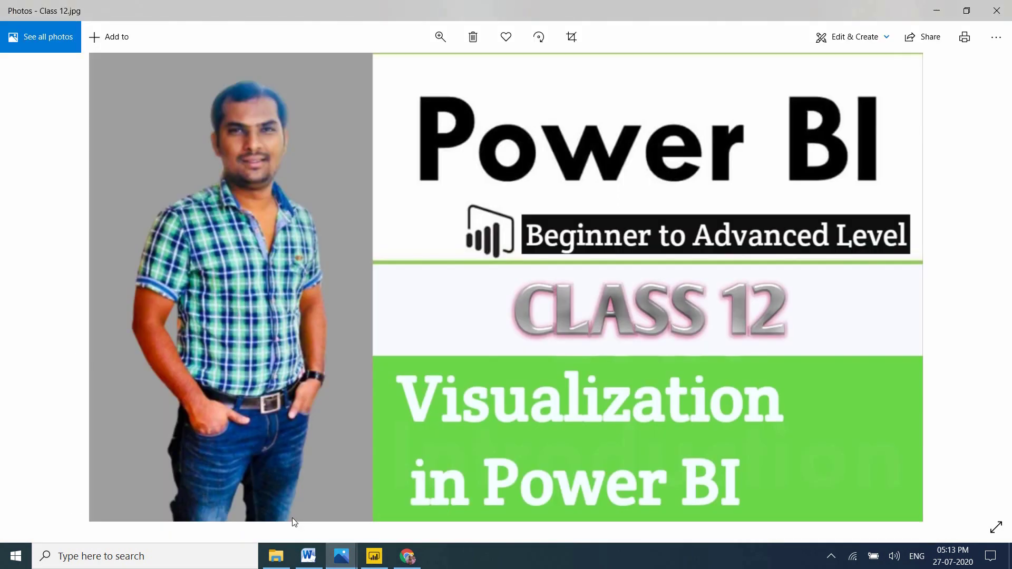